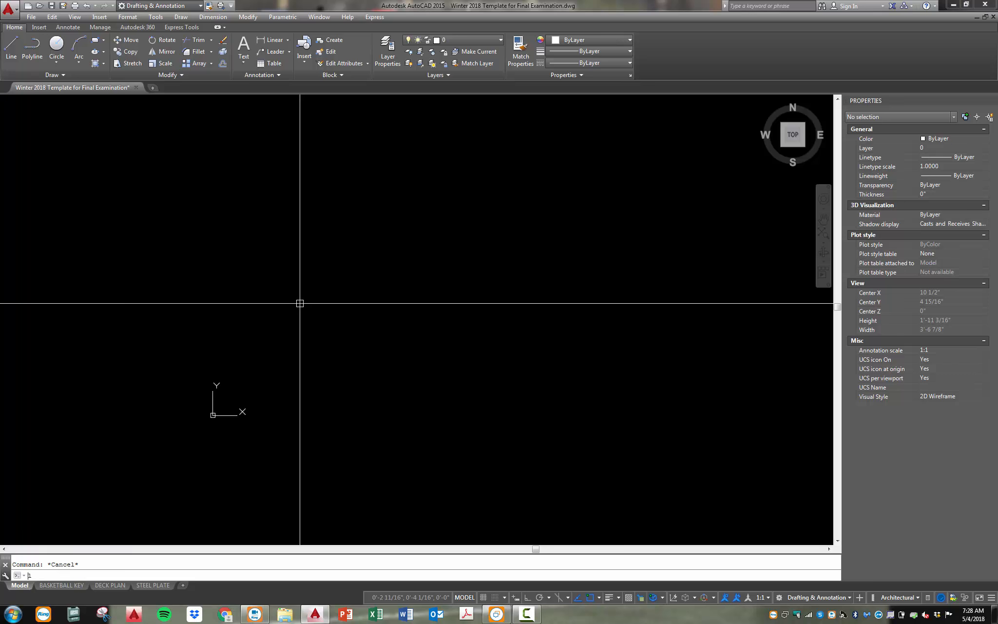
- Draw a horizontal line 19'-8 1/4" long with the Line command, starting above and to the right of the origin
key("Return")
left_click(330, 283)
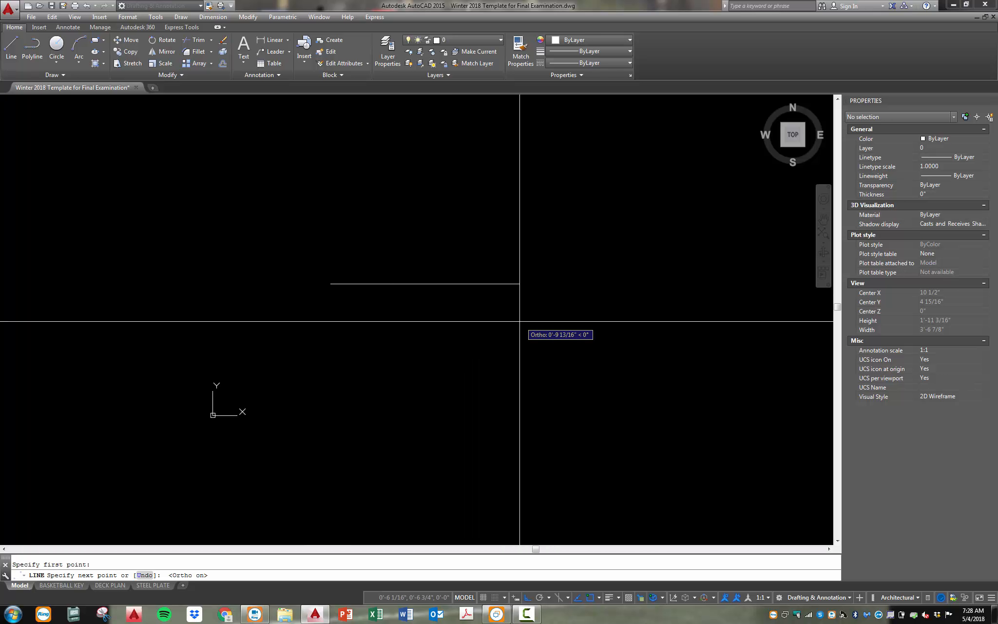
type("19'8-")
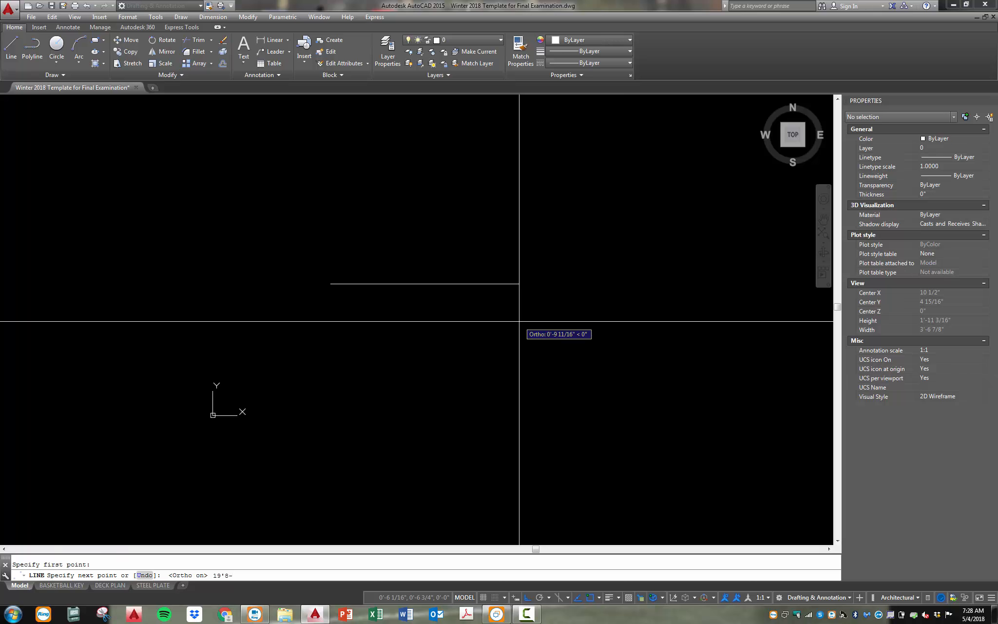
type("1/")
key("Escape")
type("z")
key("Return")
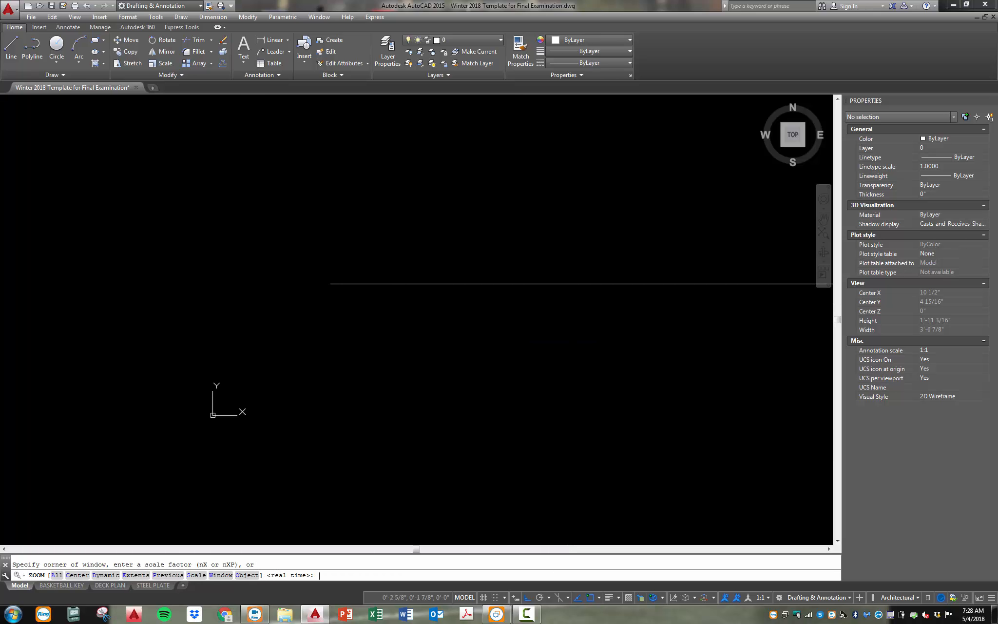
type("e")
key("Return")
- Move the horizontal line straight up, farther above the origin
left_click(292, 319)
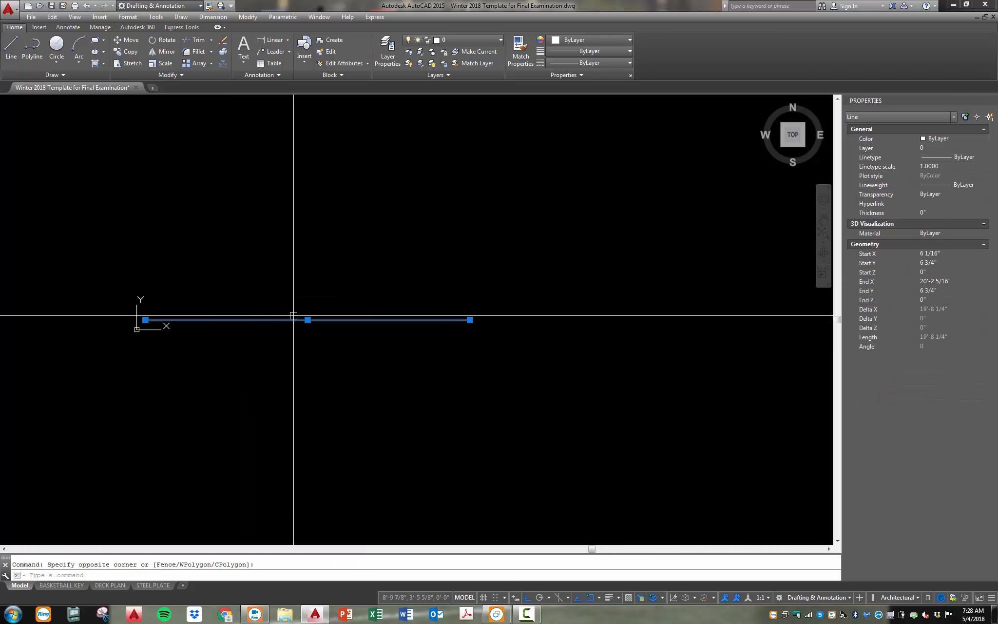
left_click(303, 432)
type("m")
key("Return")
left_click(303, 432)
left_click(319, 355)
key("Escape")
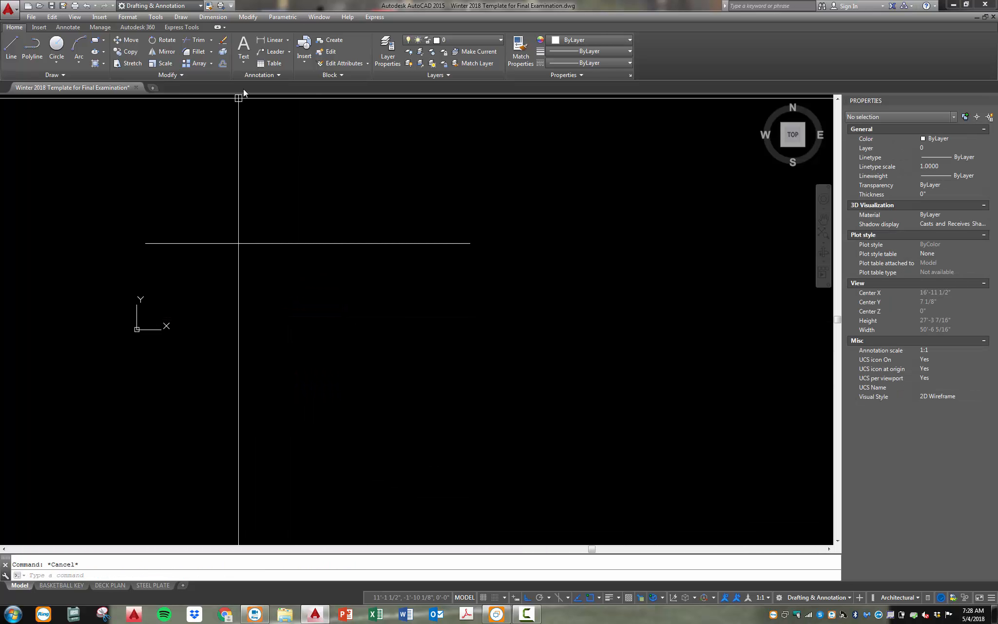
- Make 1-4_SCALE the current dimension style
left_click(260, 76)
left_click(238, 99)
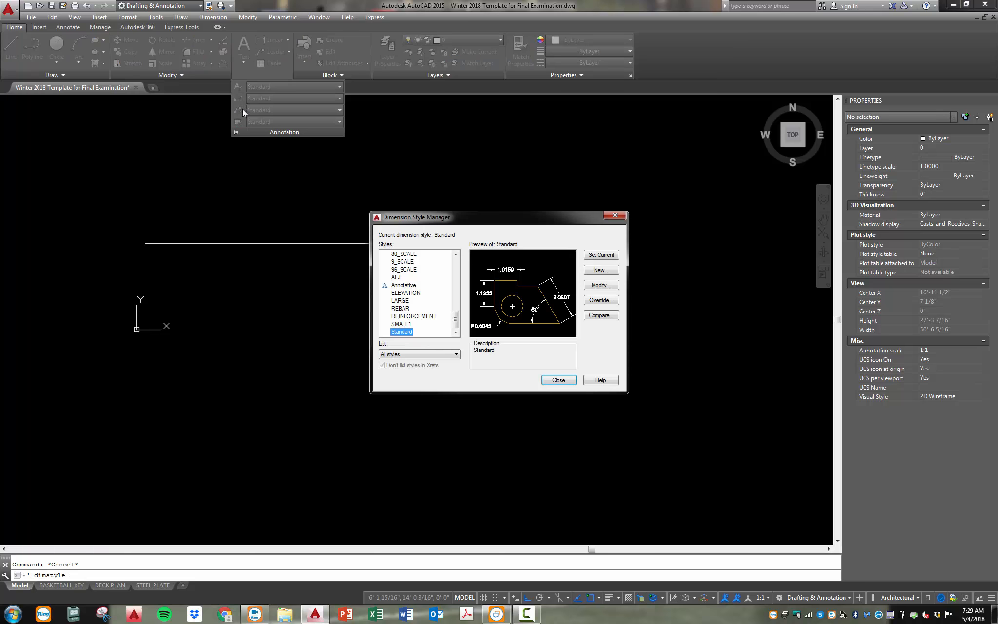
scroll(415, 269, "up", 3)
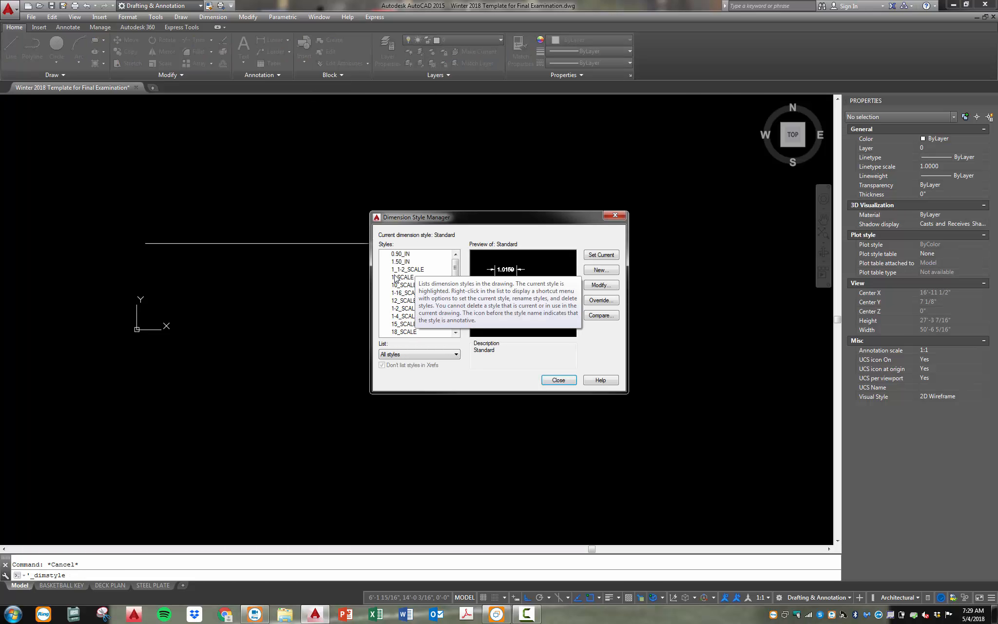
left_click(414, 317)
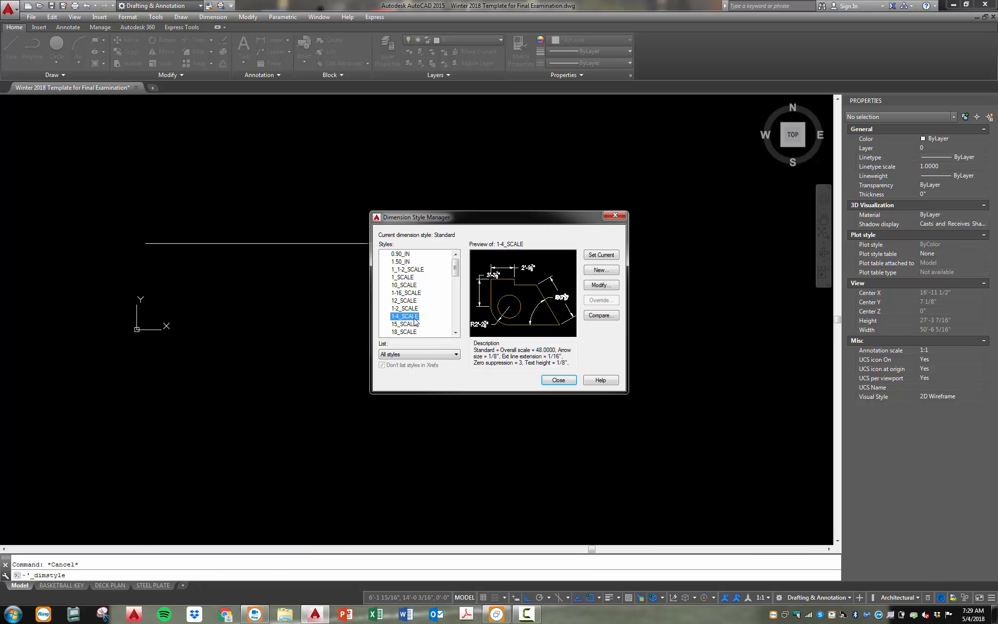
left_click(559, 381)
- Add a linear dimension for the horizontal line's full length, placed just below the line
left_click(274, 42)
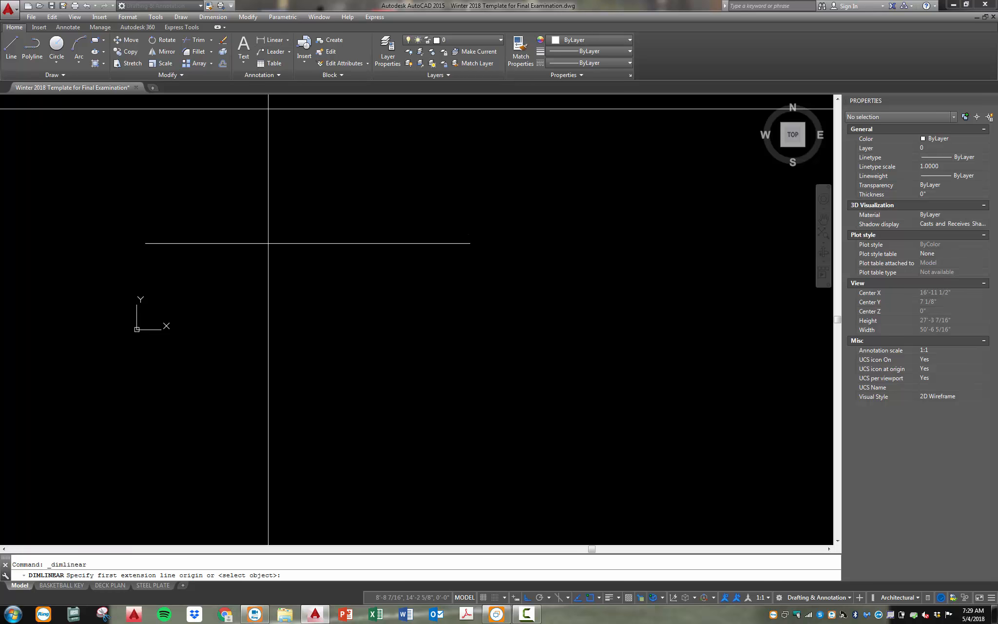
left_click(285, 243)
left_click(300, 268)
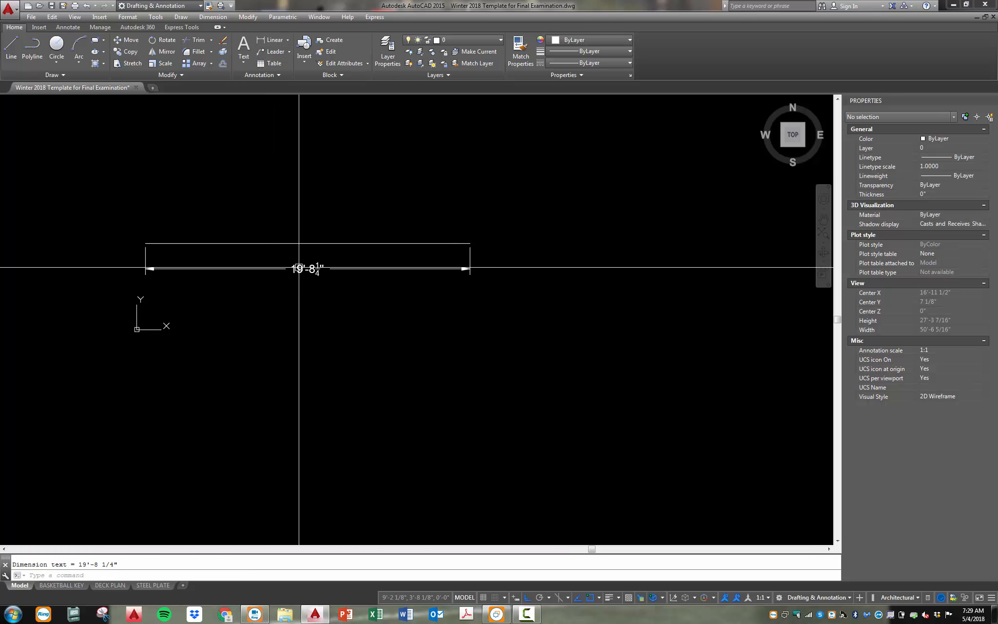
scroll(251, 263, "up", 4)
scroll(425, 411, "down", 4)
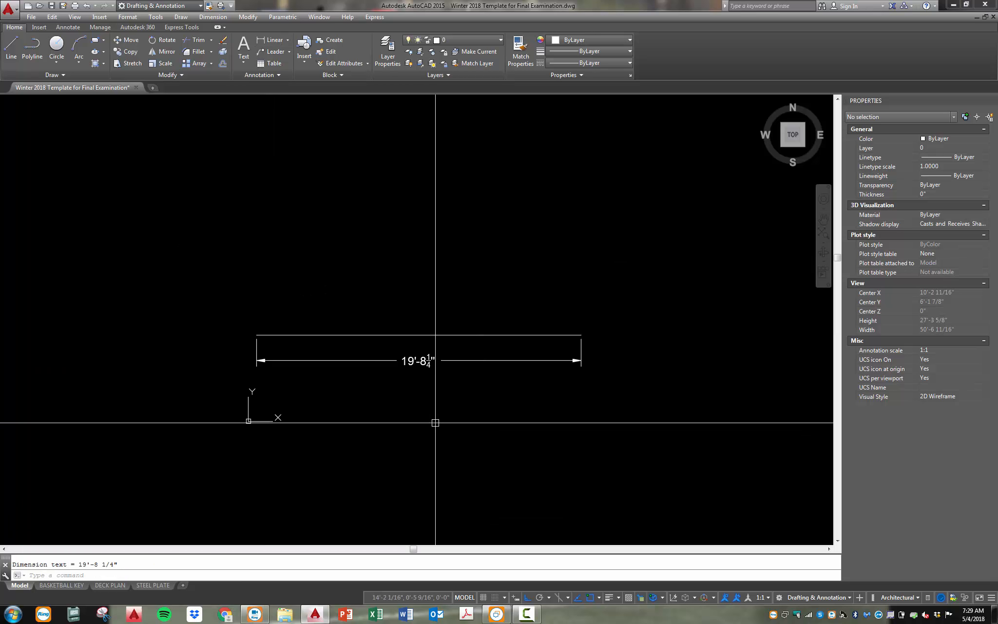
key("Escape")
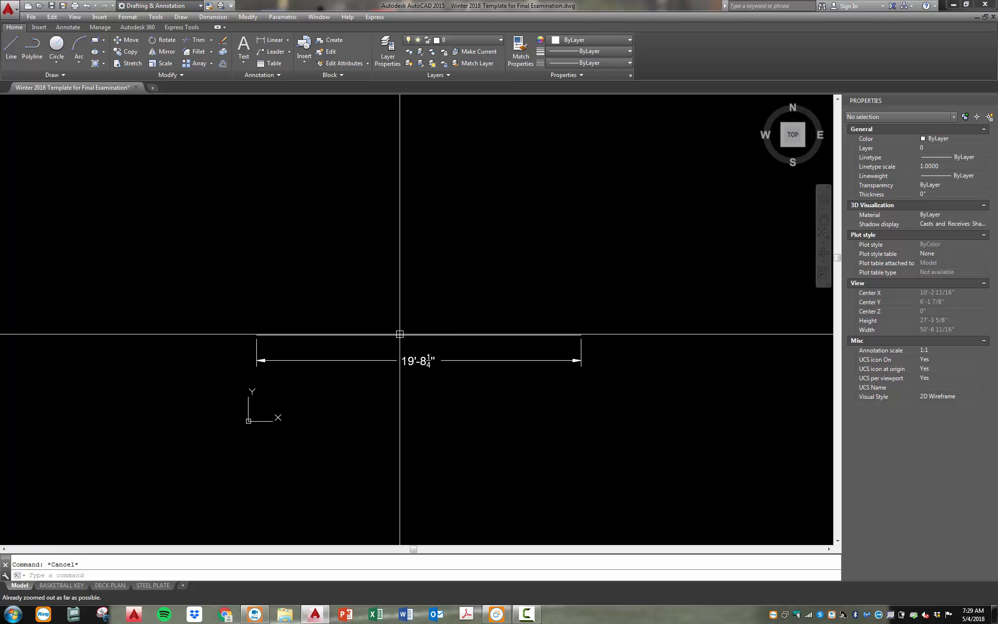
- Offset the horizontal line upward by a distance of 19'.25
type("p")
key("Return")
type("19'.25")
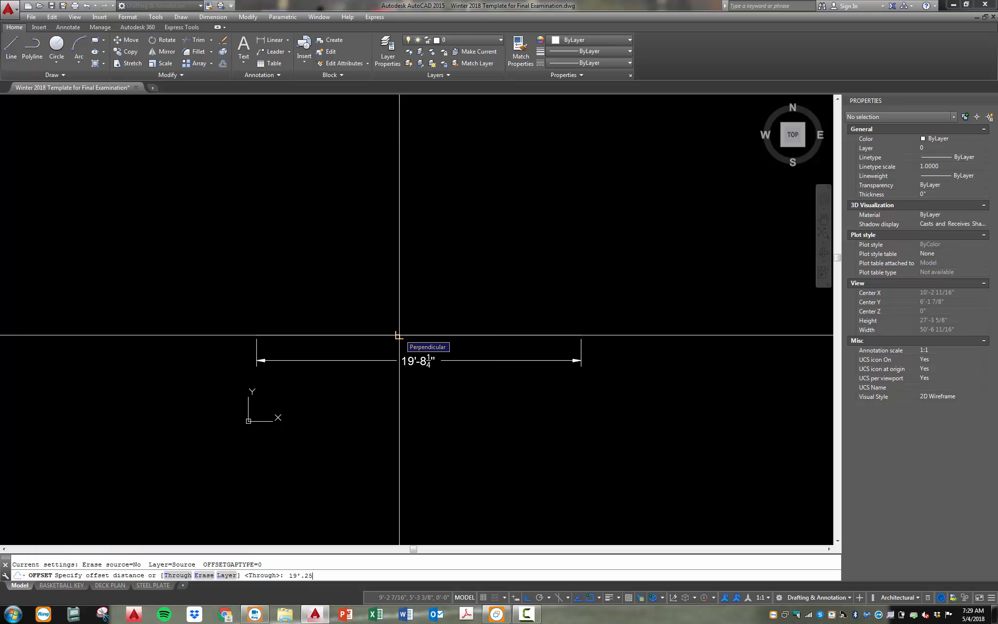
key("Return")
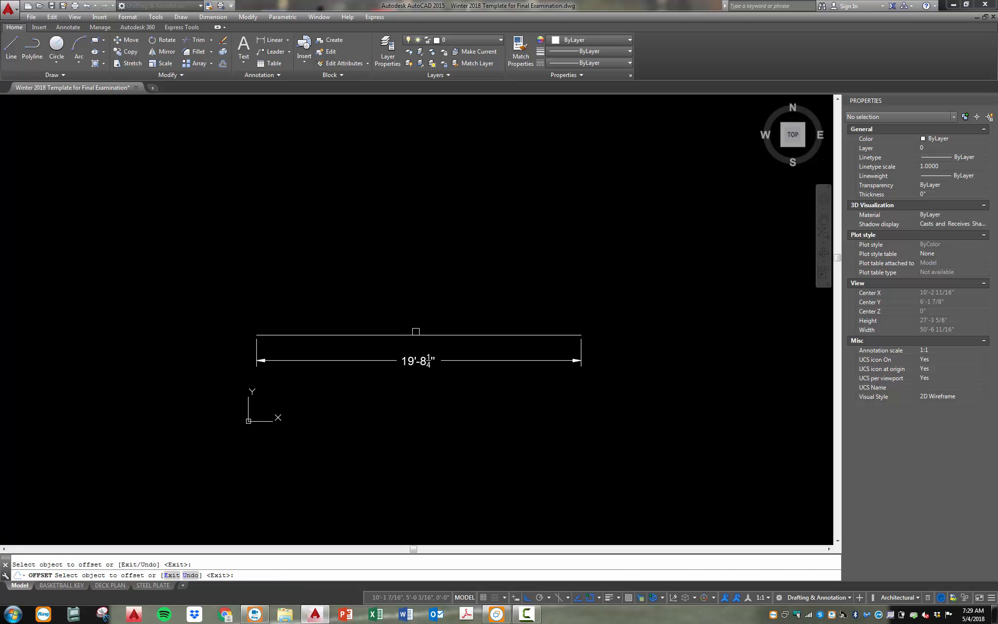
key("Escape")
scroll(412, 336, "down", 2)
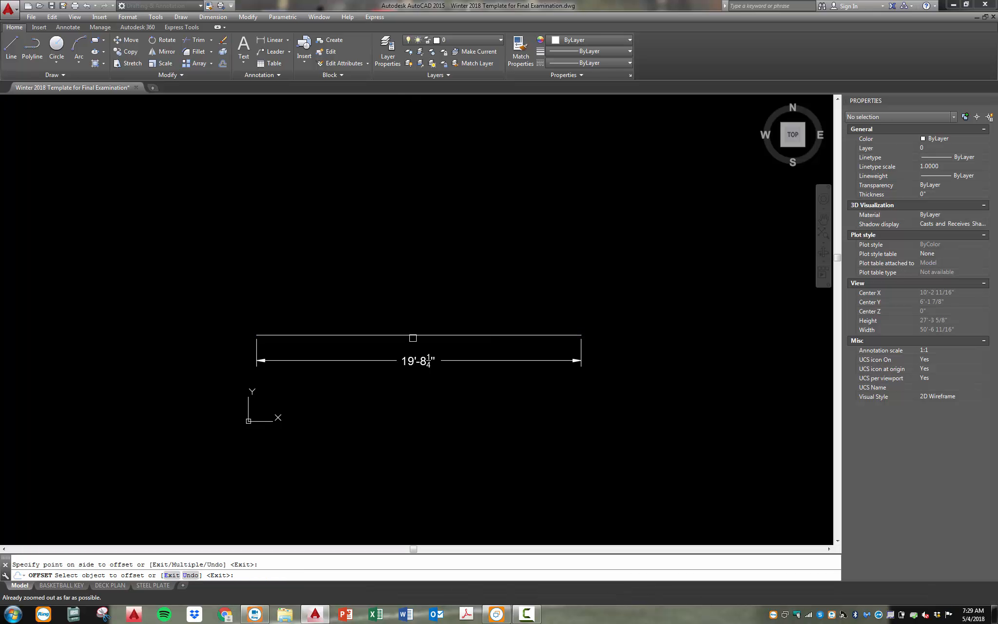
left_click(412, 344)
key("Escape")
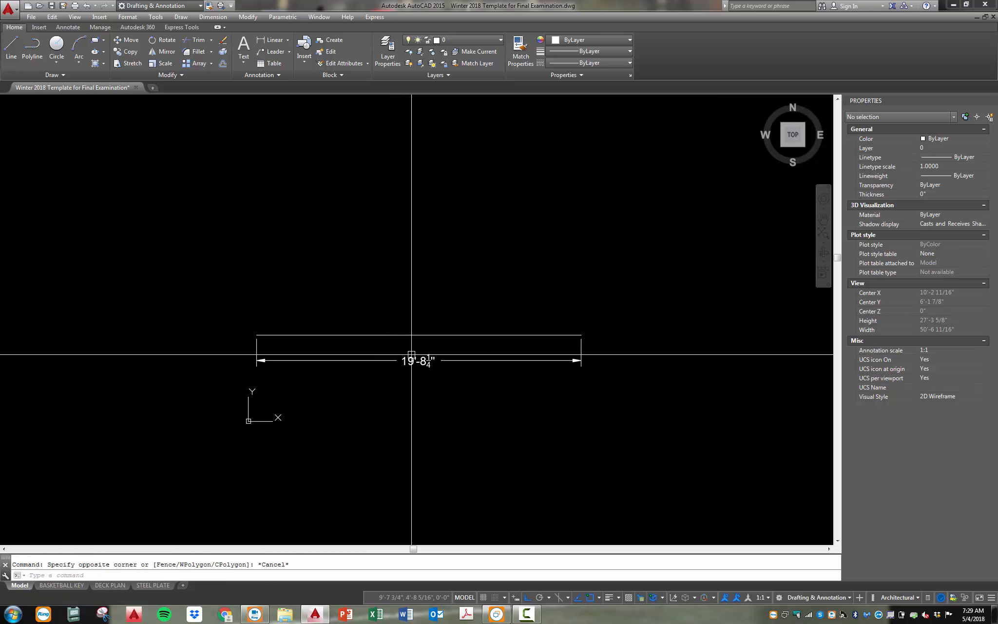
type("z")
key("Return")
type("e")
key("Return")
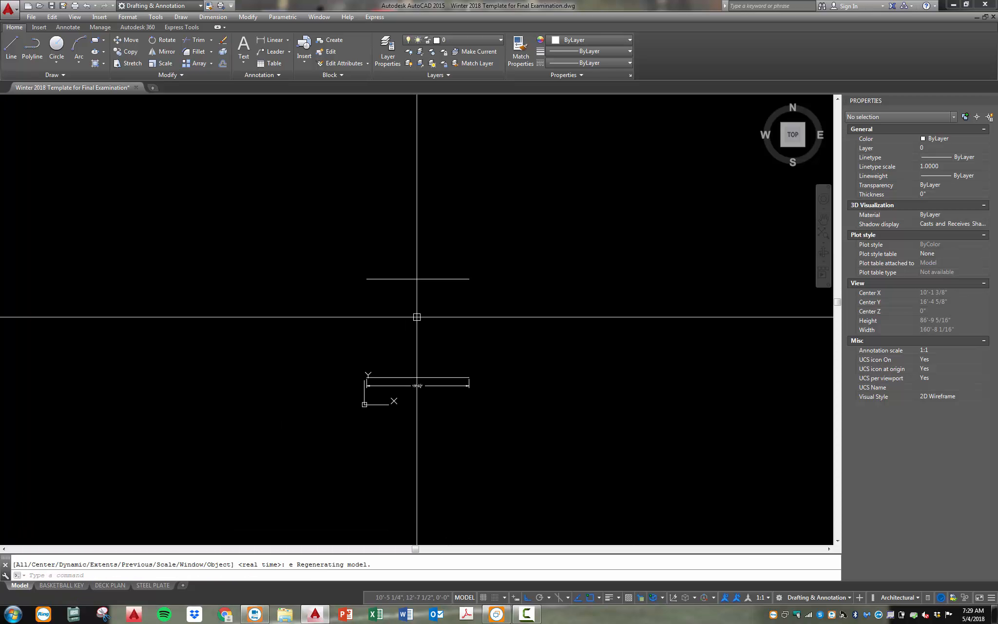
scroll(422, 307, "up", 2)
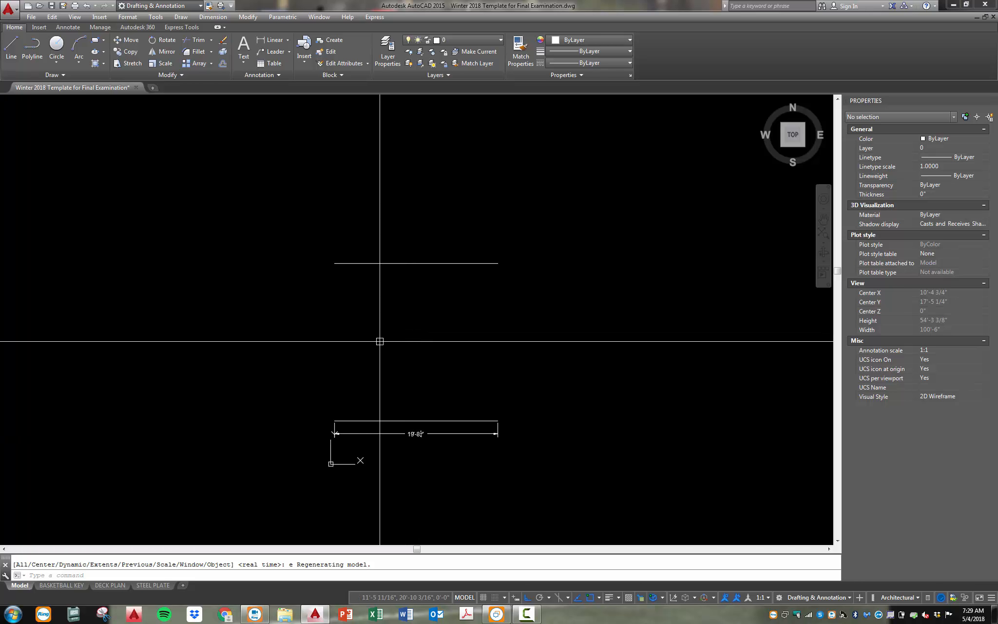
type("c")
key("Return")
key("Escape")
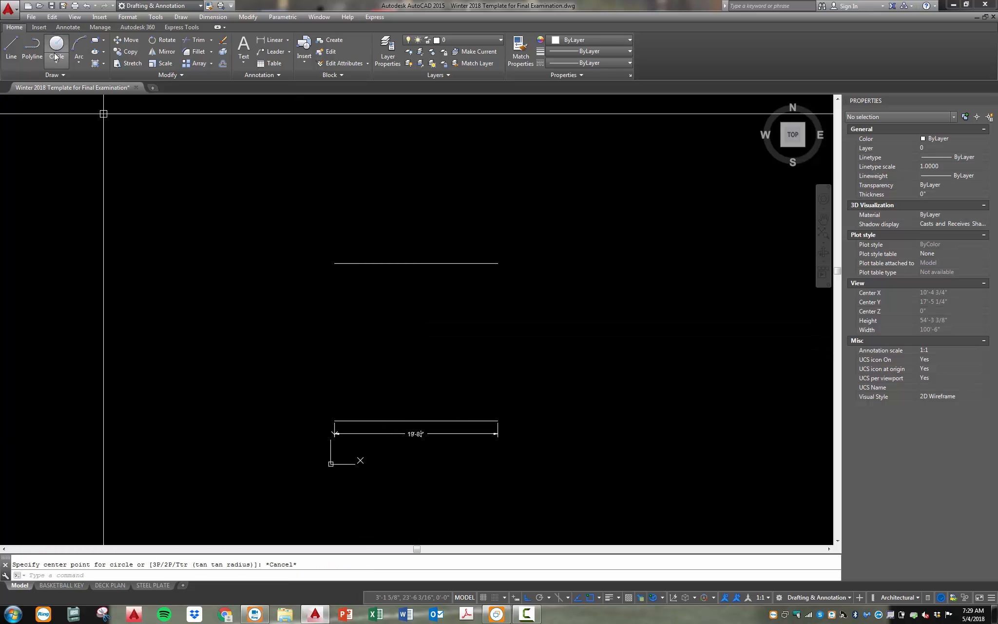
- Draw a center-radius circle with a 5'11" radius, centred on the midpoint of the upper horizontal line
left_click(56, 58)
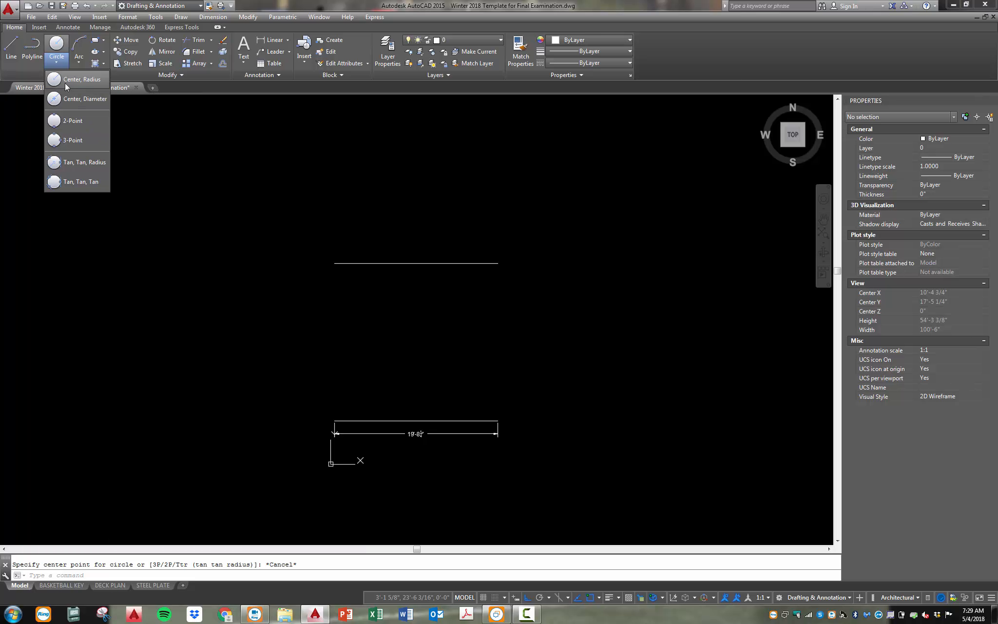
left_click(64, 82)
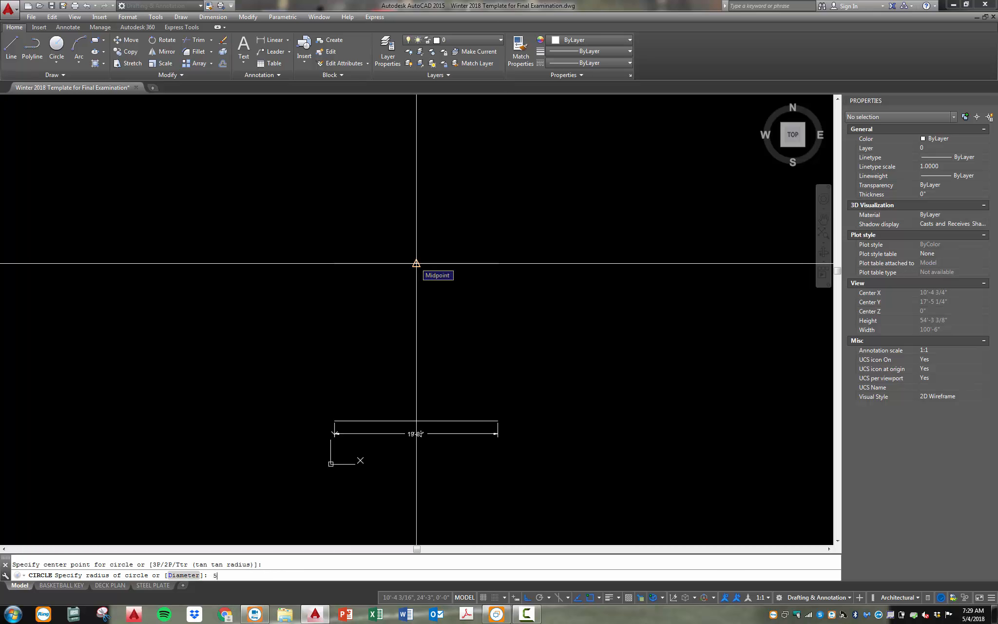
type("5'11")
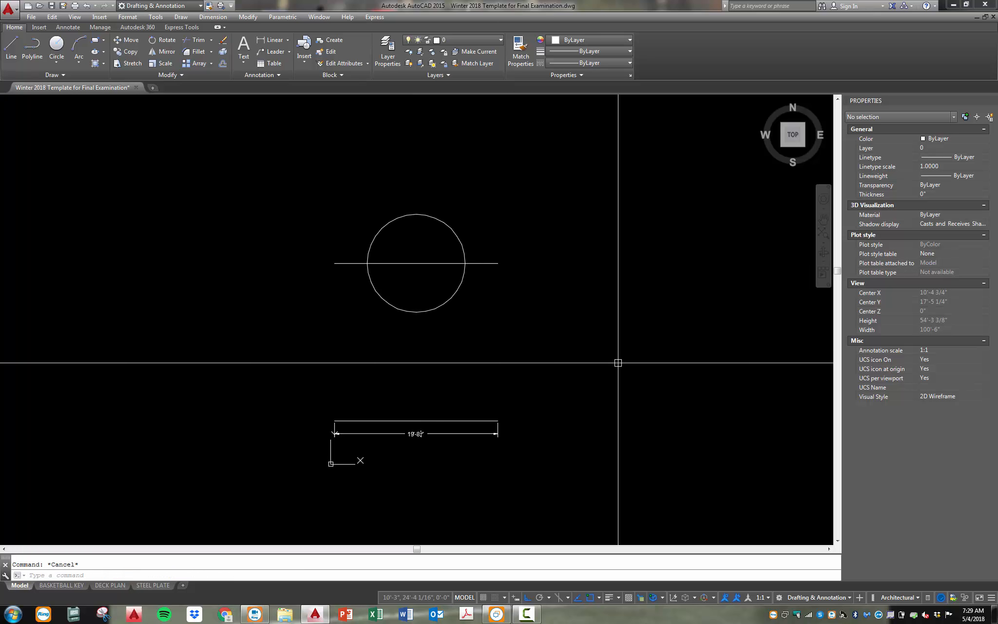
- Draw a sloping line from the circle's right quadrant on the upper line to the right endpoint of the bottom line
type("l")
key("Return")
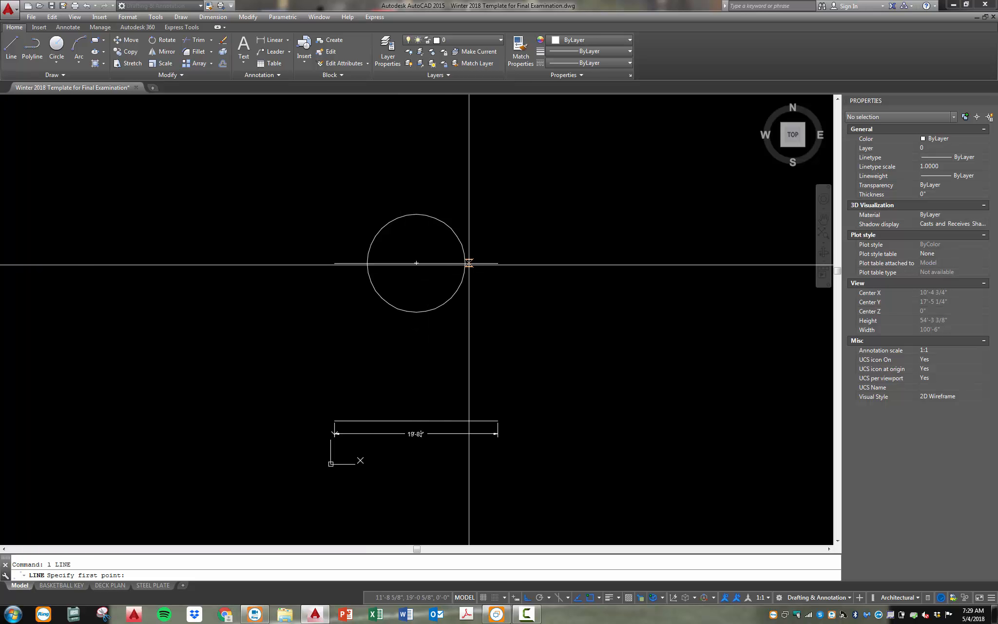
left_click(466, 264)
left_click(498, 420)
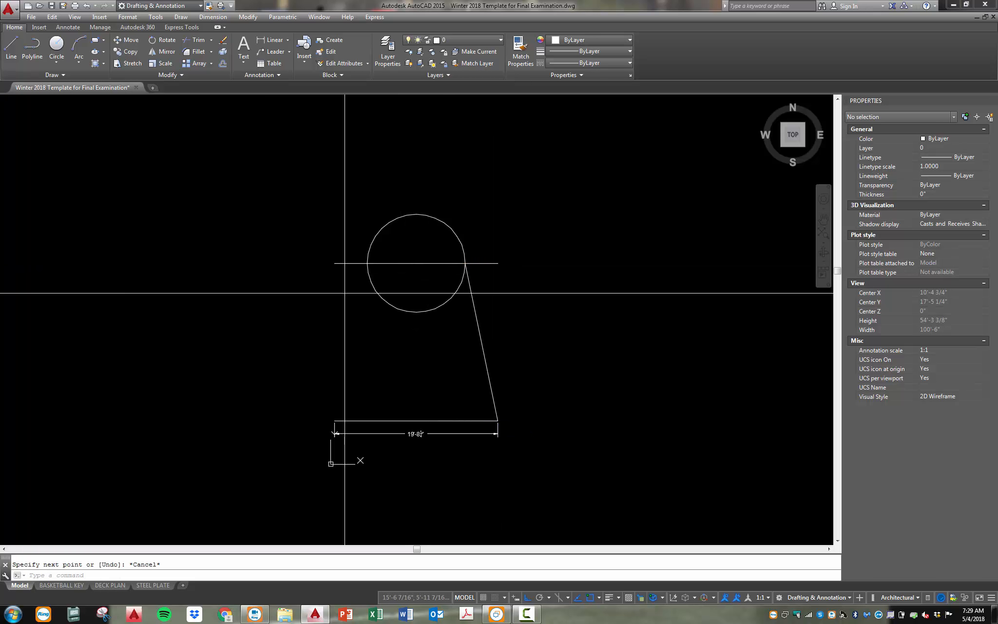
key("Return")
key("Return")
left_click(367, 263)
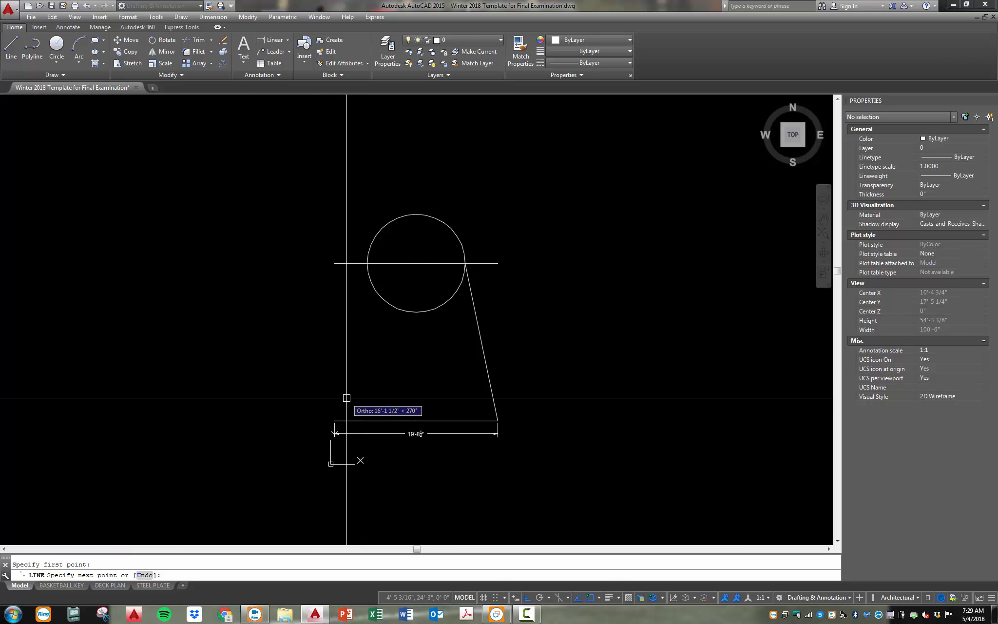
key("Escape")
- Mirror the right sloping line to the left about the vertical axis through the circle's bottom quadrant, keeping the original
type("mi")
key("Return")
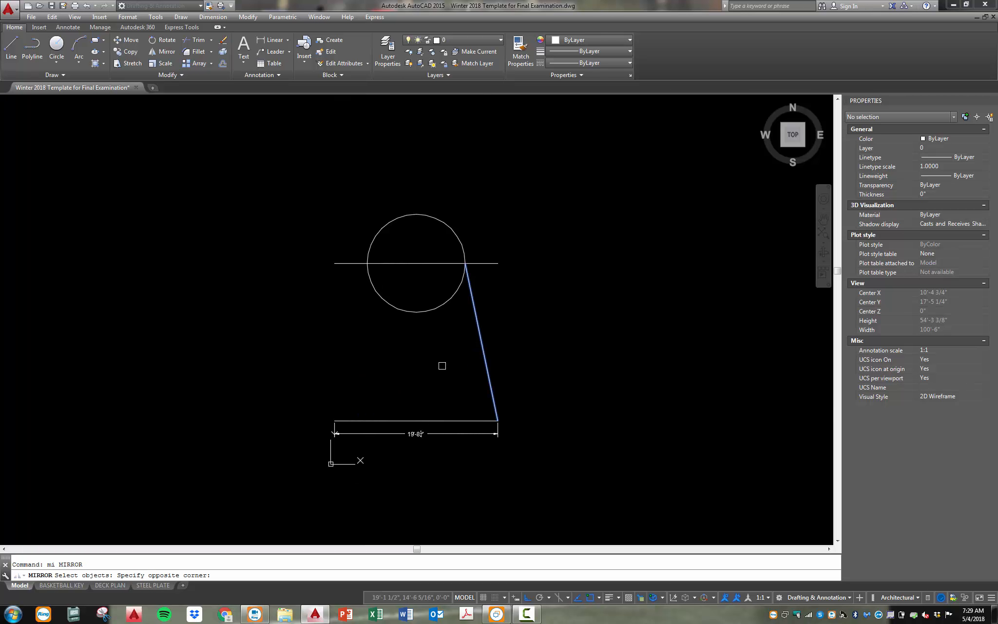
key("Return")
left_click(414, 312)
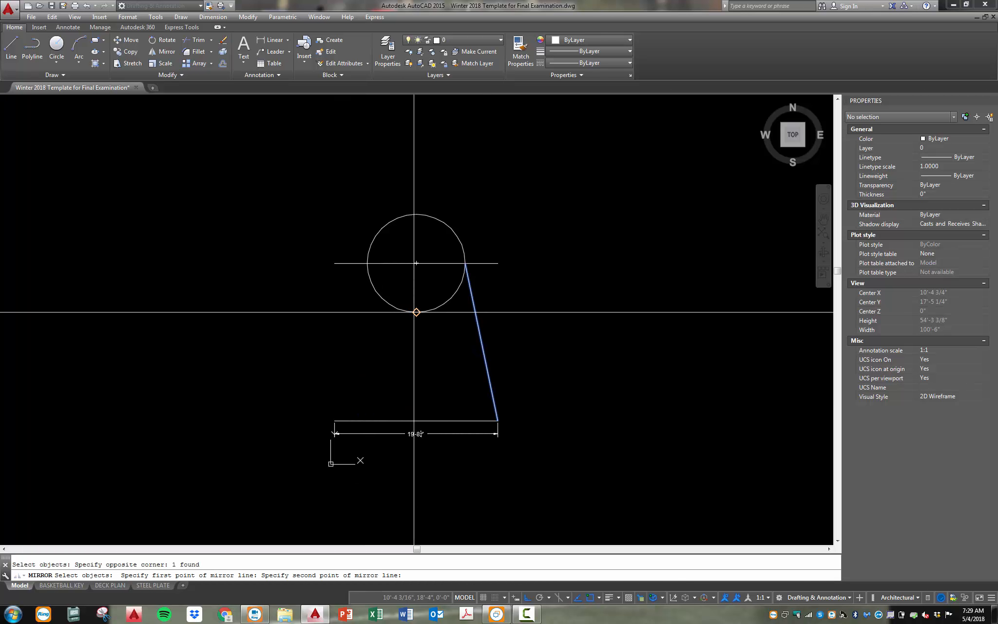
left_click(416, 287)
key("Return")
key("Escape")
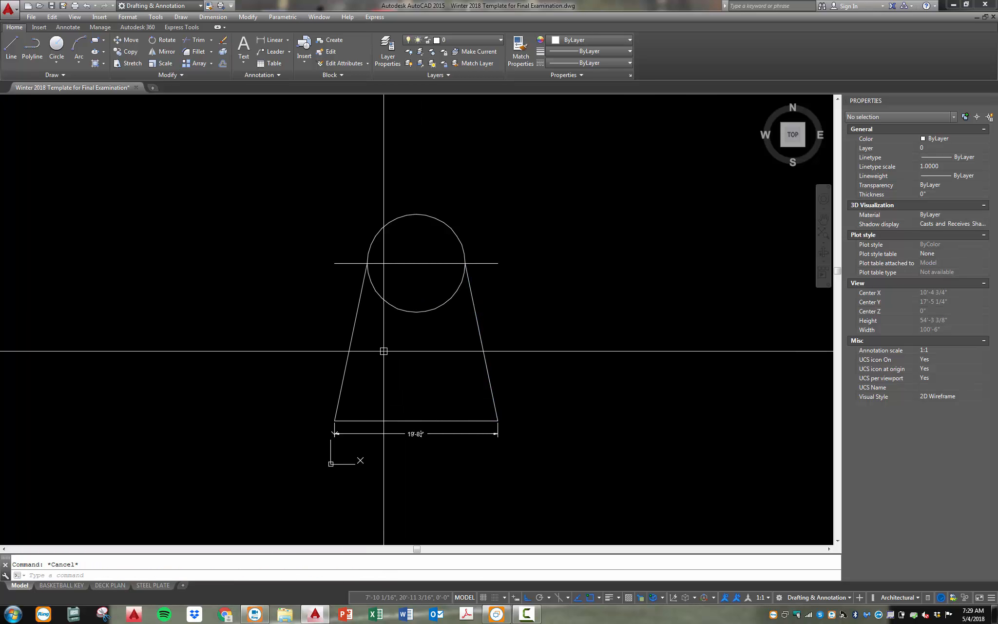
- Trim both ends of the upper horizontal line that extend outside the circle
type("tr")
key("Return")
left_click(510, 254)
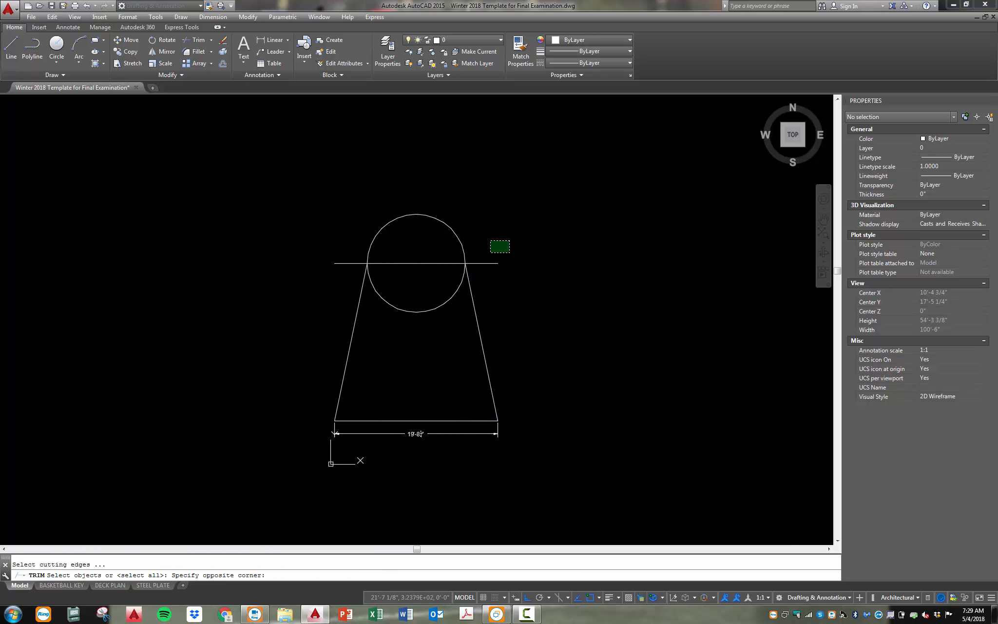
left_click(287, 313)
left_click(351, 263)
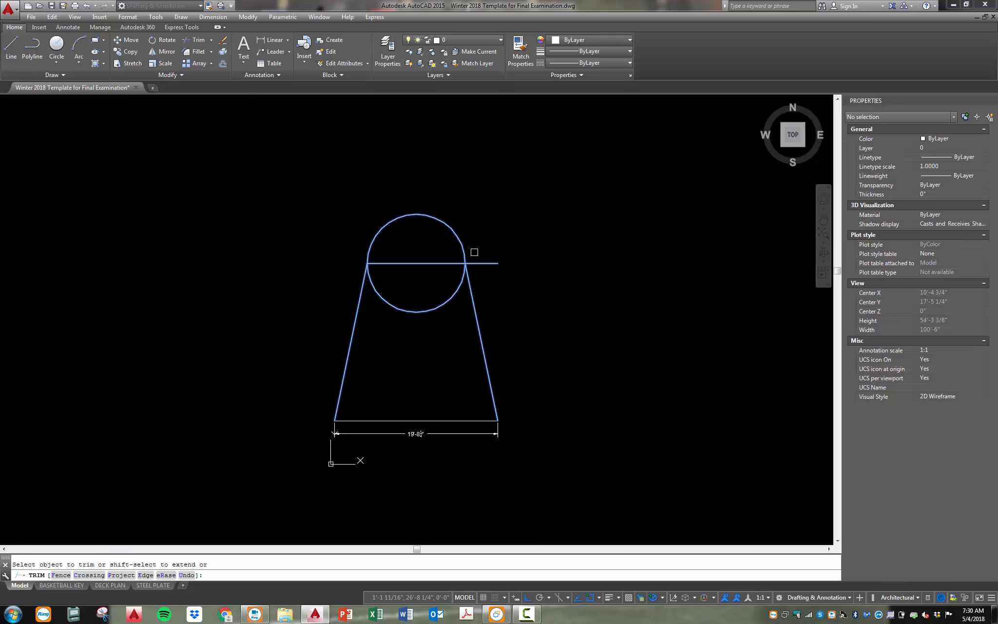
left_click(487, 263)
key("Escape")
scroll(435, 370, "up", 2)
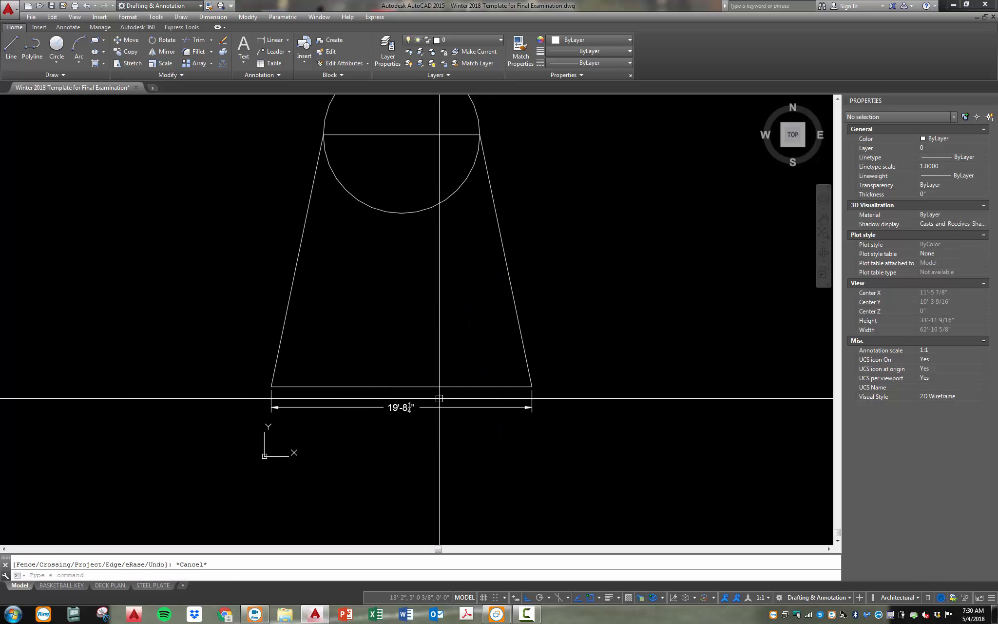
scroll(427, 409, "down", 2)
scroll(399, 278, "up", 3)
scroll(487, 269, "down", 2)
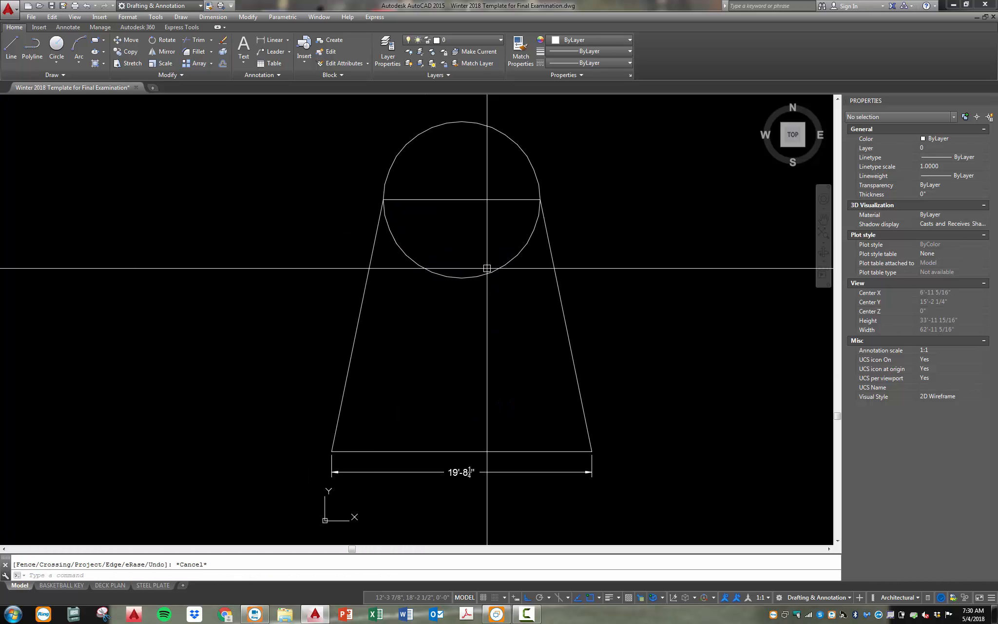
left_click(488, 269)
left_click(454, 327)
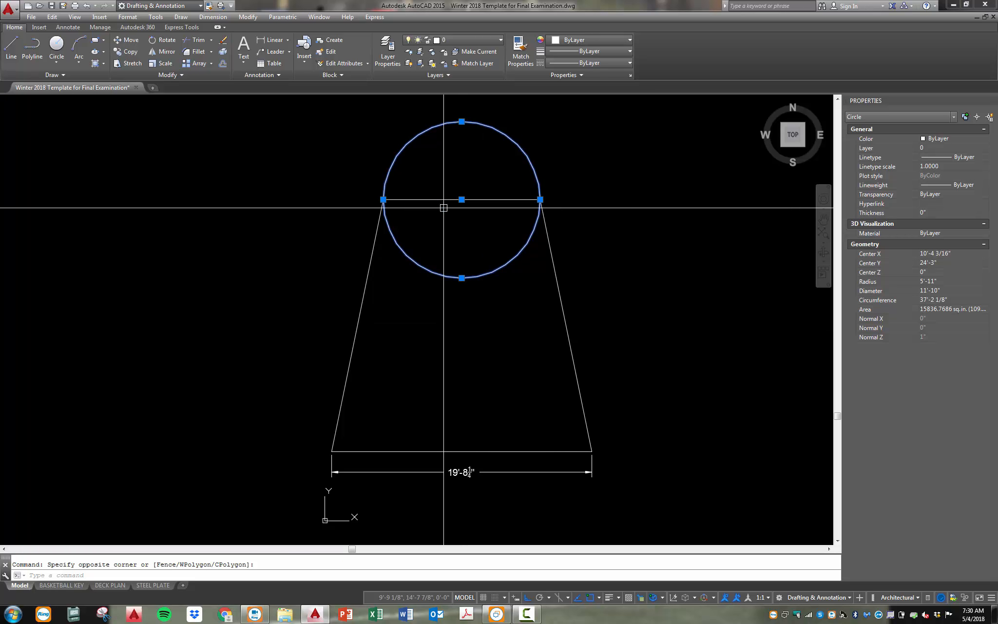
key("Escape")
- Trim away the lower half of the circle, using the upper horizontal line as the cutting edge
key("space")
left_click(442, 200)
key("Return")
left_click(426, 268)
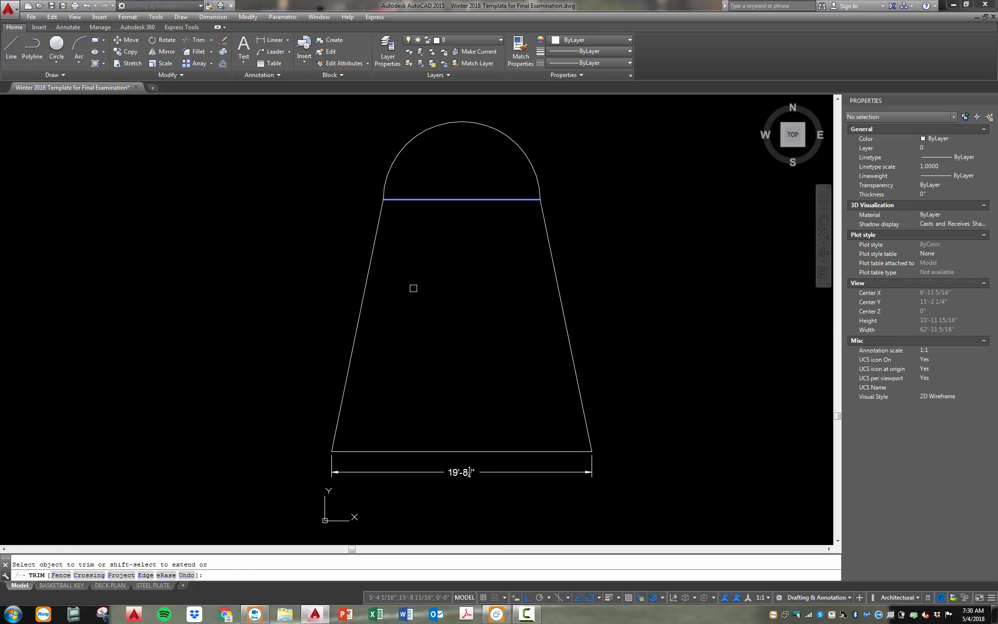
key("Escape")
- Mirror the upper semicircle downward about the horizontal free-throw line, keeping the original
type("mi")
key("Return")
left_click(485, 152)
left_click(361, 129)
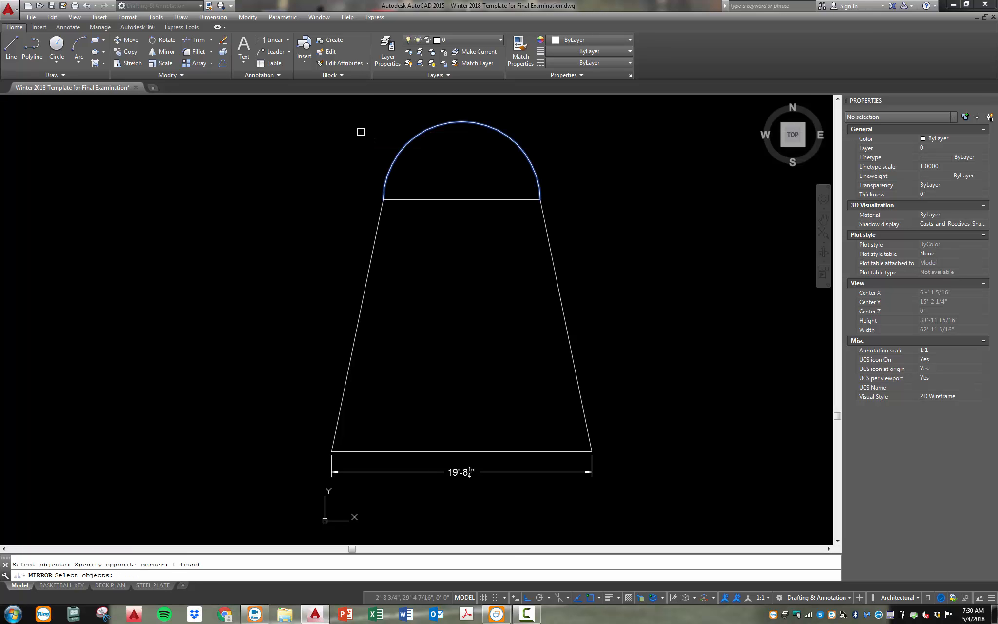
key("Return")
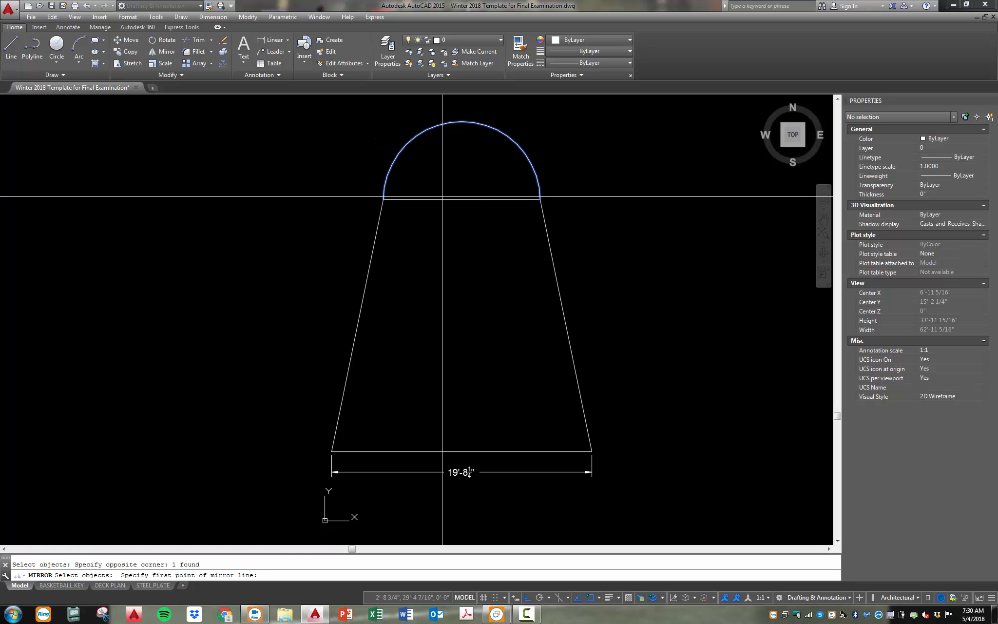
left_click(441, 201)
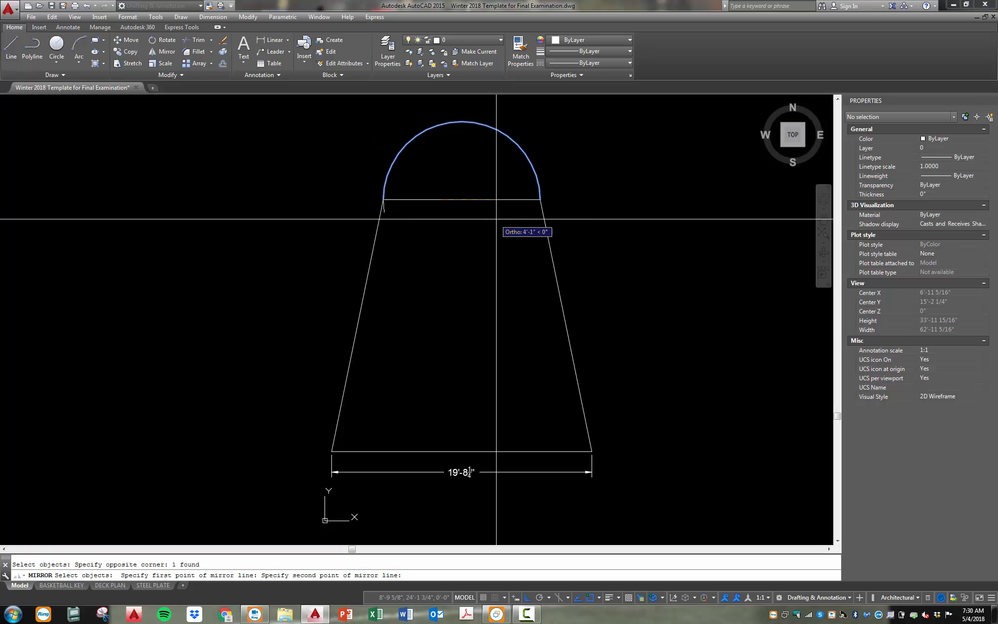
left_click(506, 219)
key("Return")
key("Escape")
- Load the HIDDEN linetype from acad.lin into the drawing
left_click(477, 244)
left_click(440, 292)
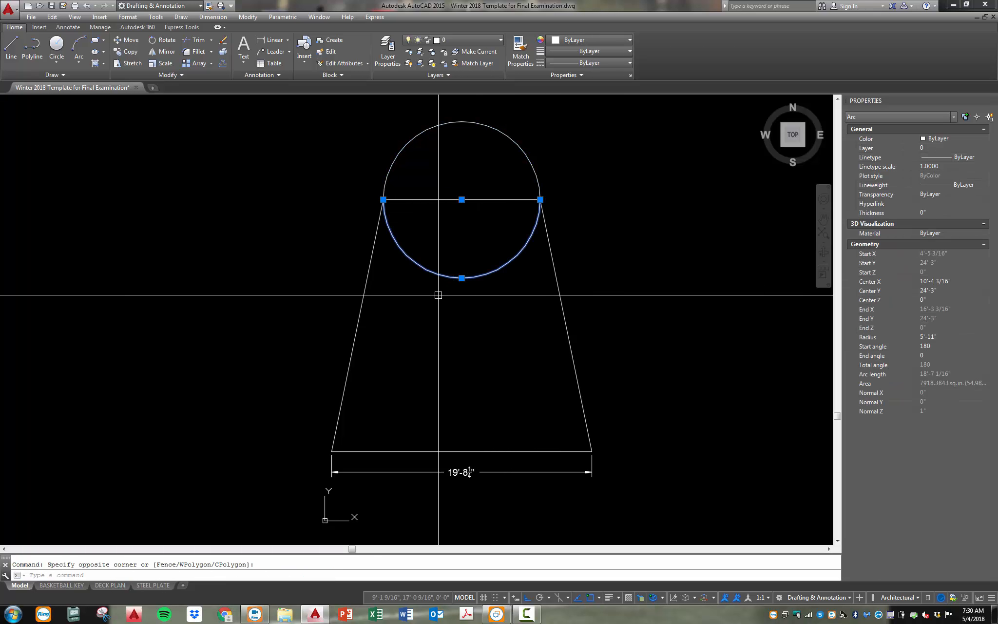
left_click(587, 68)
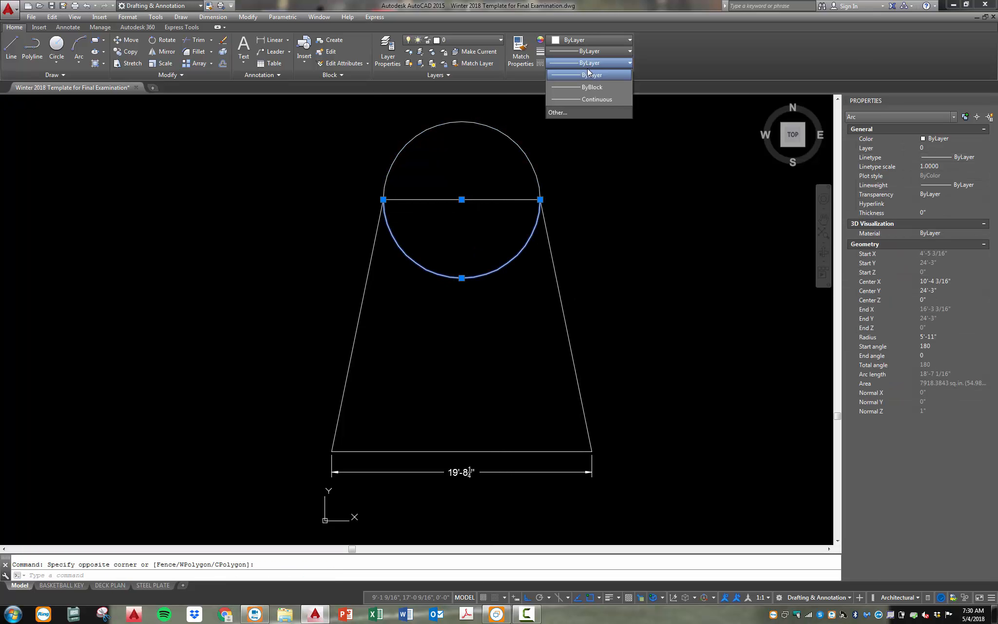
left_click(548, 116)
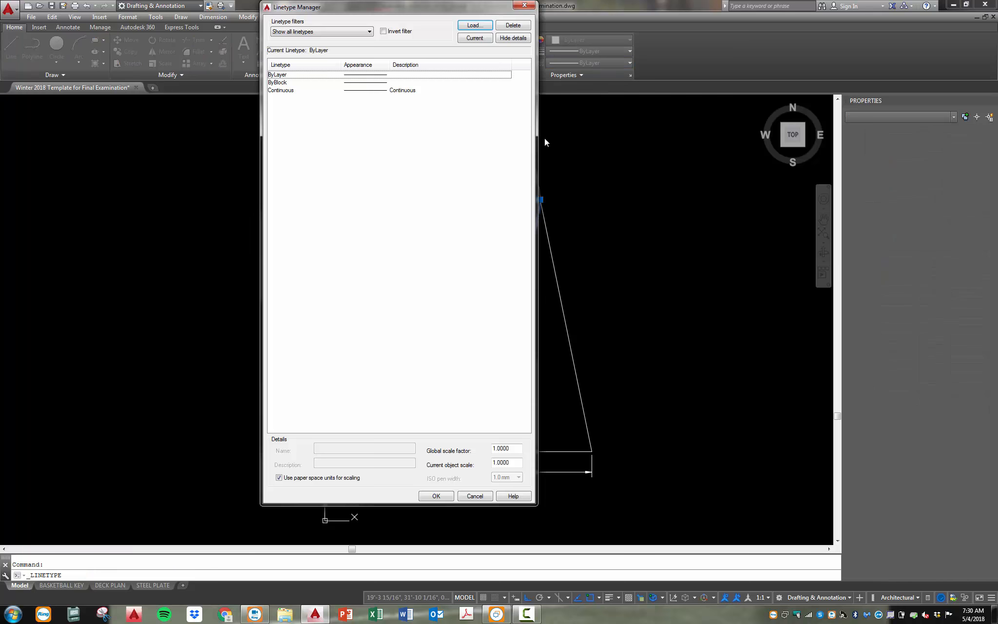
left_click(472, 27)
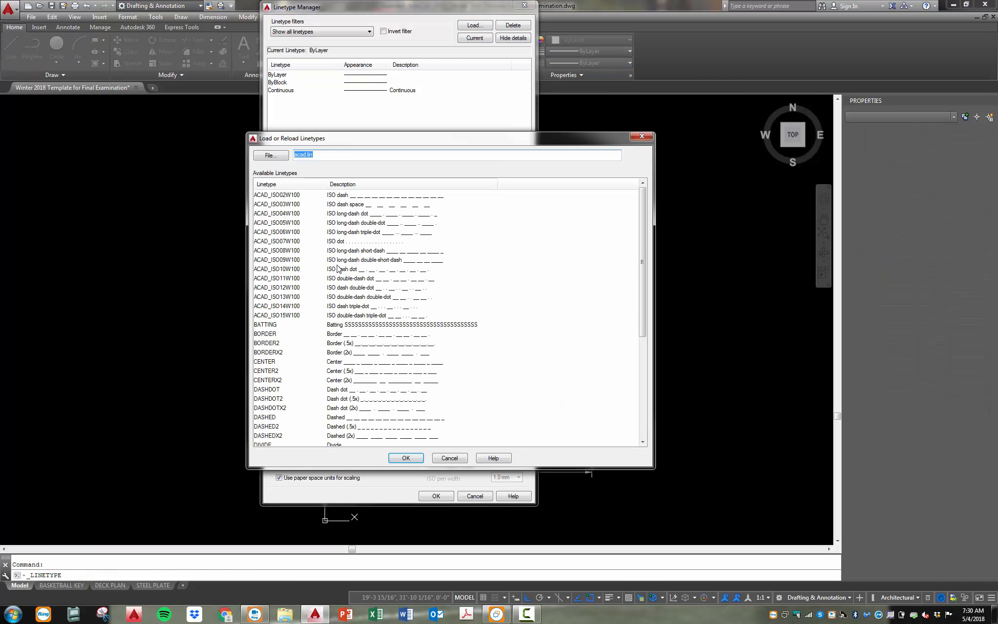
left_click(312, 315)
scroll(314, 319, "down", 6)
left_click(298, 361)
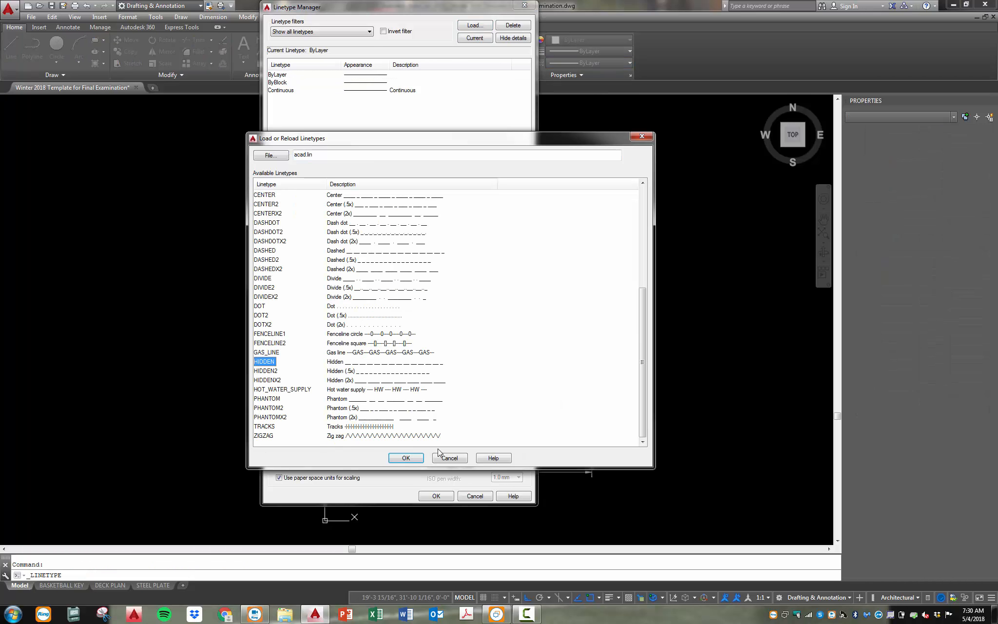
left_click(405, 458)
left_click(437, 498)
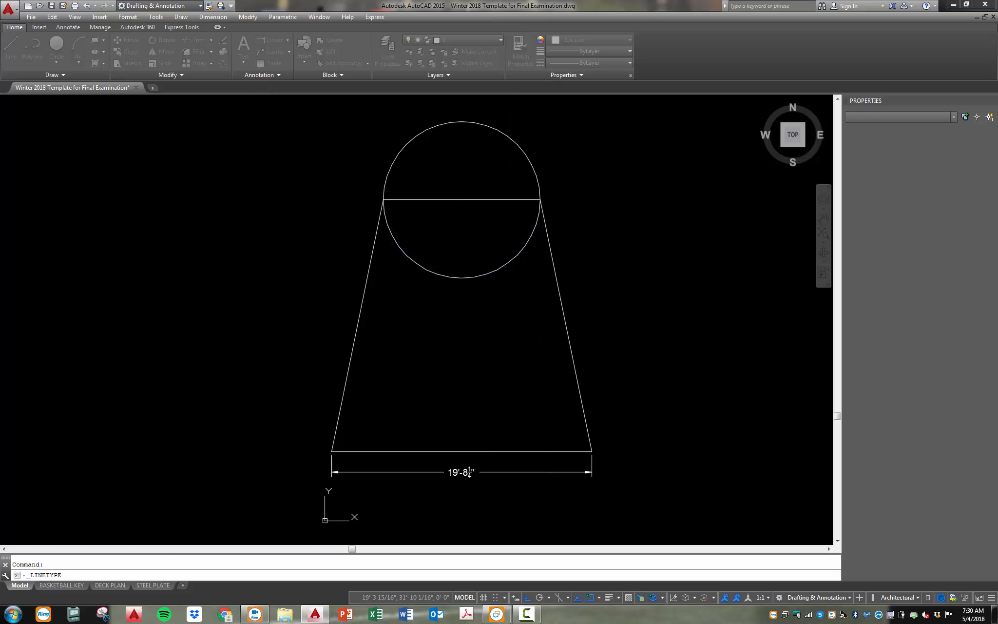
key("Escape")
- Assign the HIDDEN linetype to the lower semicircle
left_click(481, 292)
left_click(430, 247)
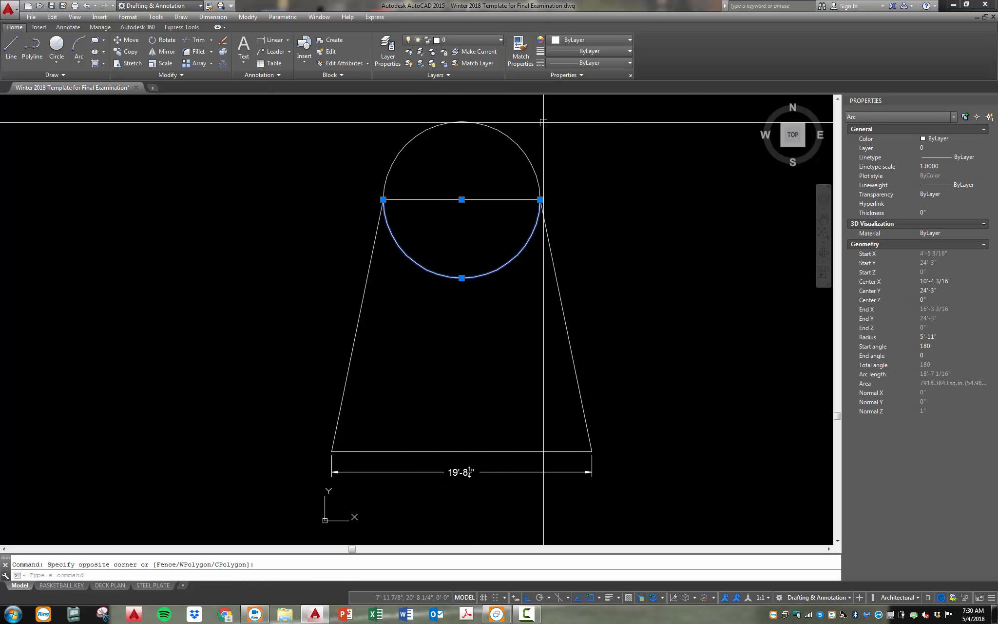
left_click(578, 64)
left_click(572, 111)
key("Escape")
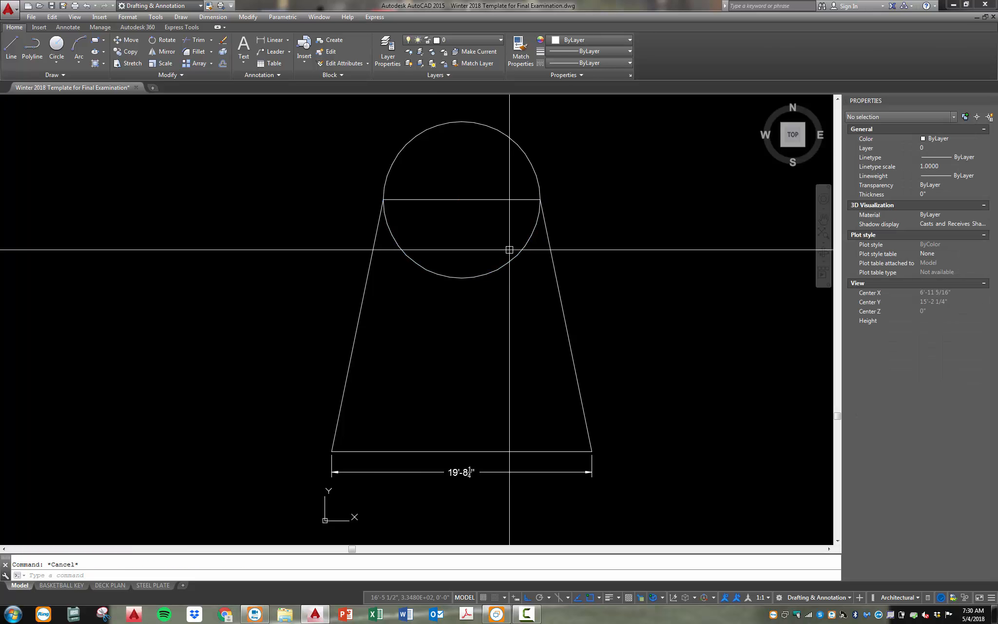
- Set the global linetype scale factor to 24 with LTSCALE
type("ltscale")
key("Return")
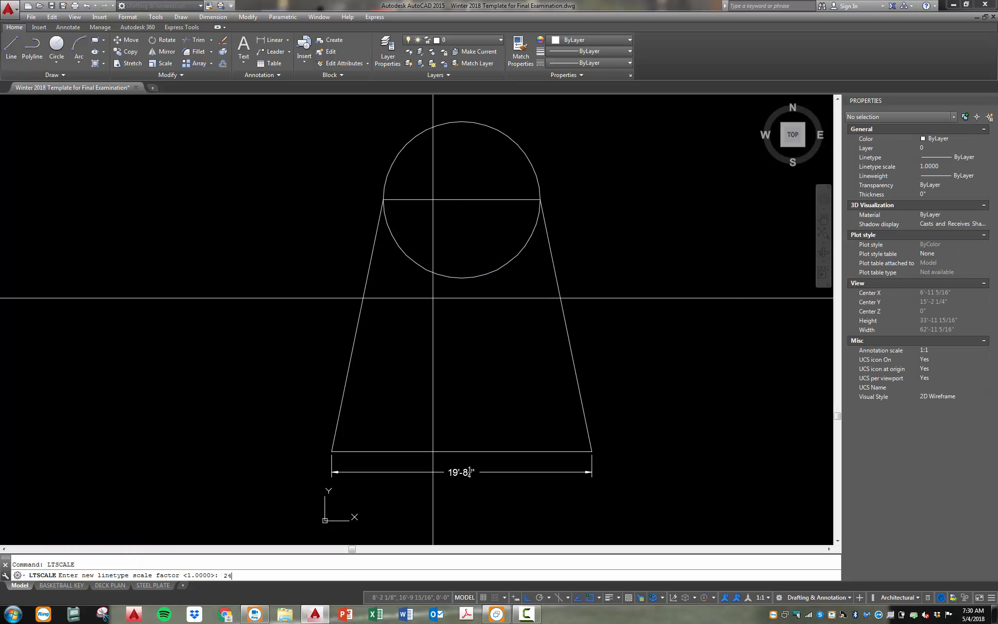
key("Escape")
- Draw a line about 8'-1" long extending outward from the right sloping side, perpendicular to it
middle_click_drag(400, 281, 286, 287)
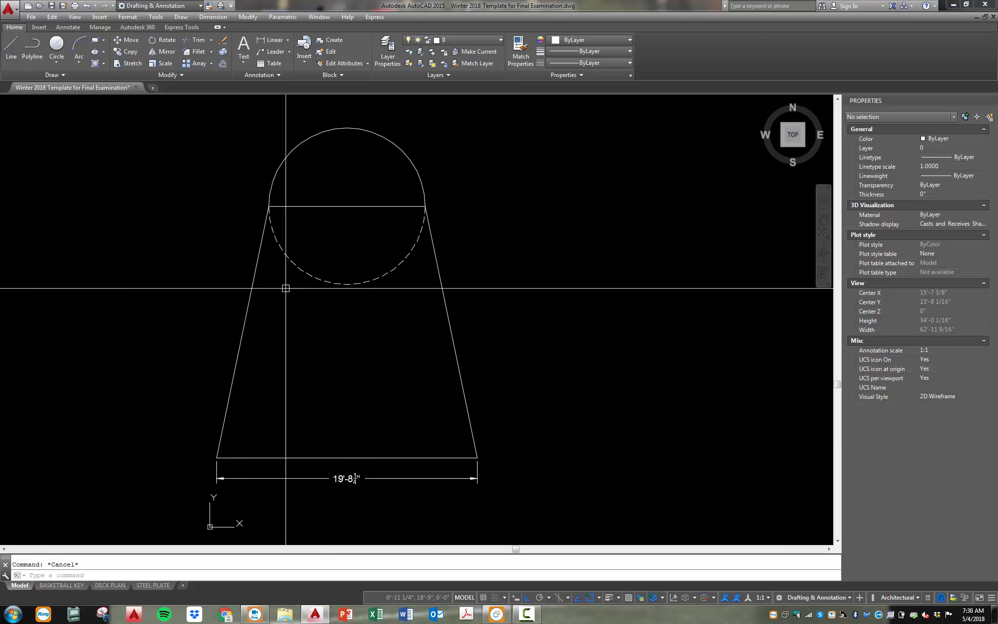
scroll(167, 441, "down", 2)
scroll(356, 456, "up", 4)
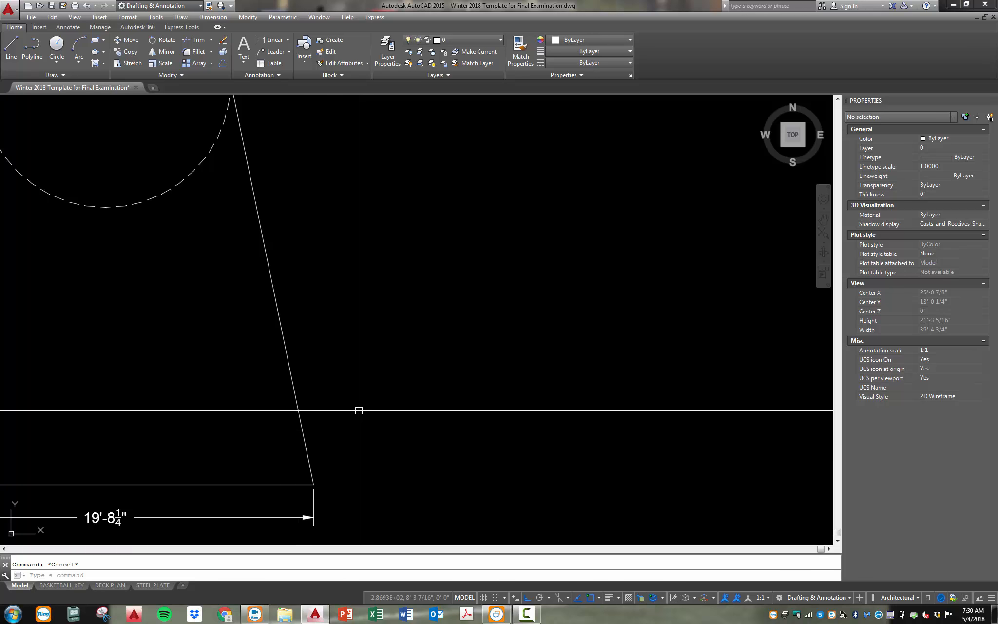
type("l")
key("Return")
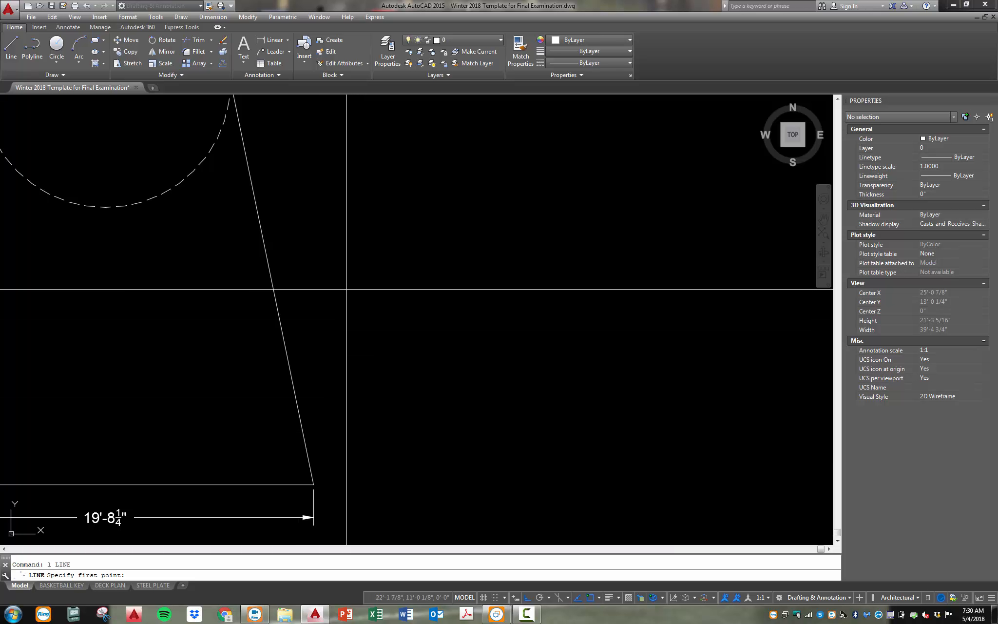
right_click(321, 267, "shift")
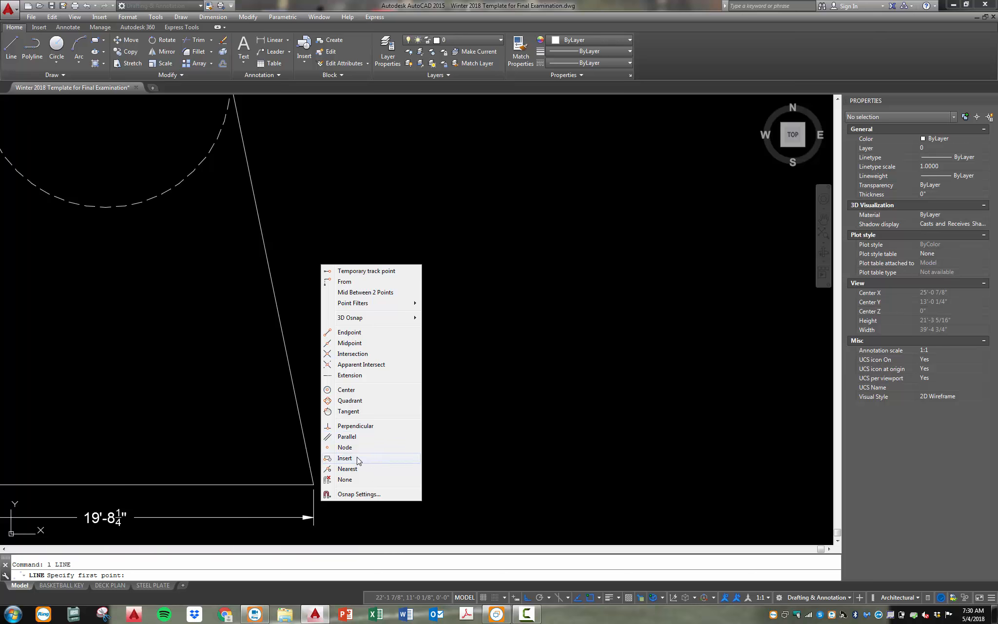
left_click(355, 426)
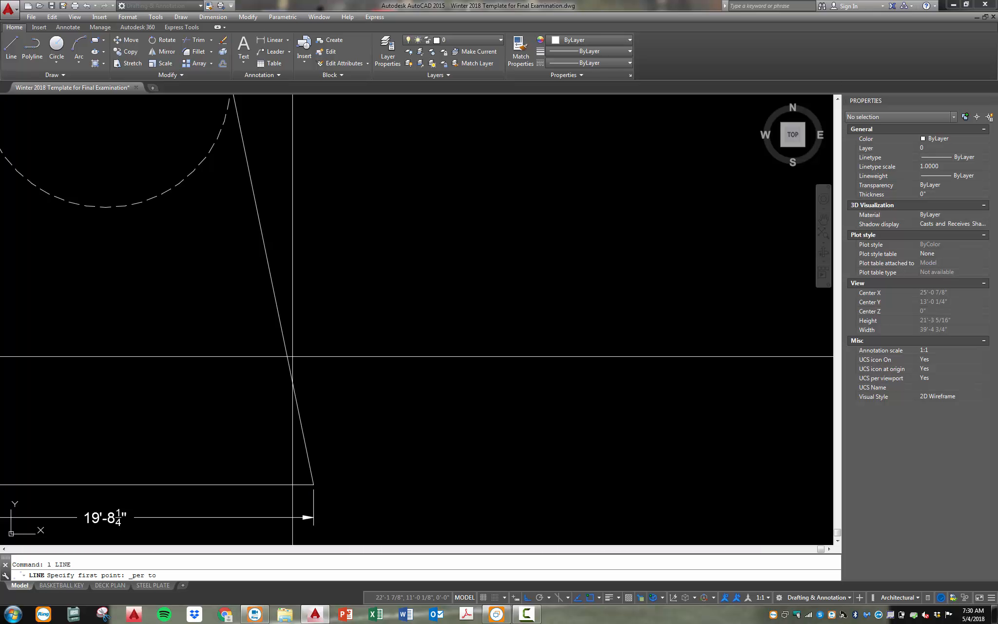
left_click(285, 350)
left_click(434, 224)
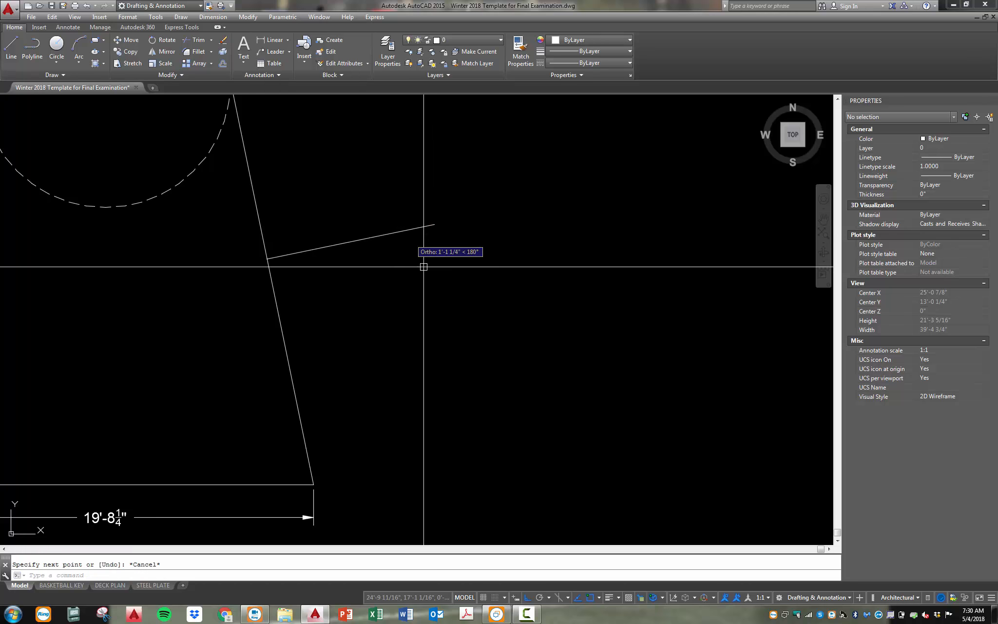
key("Escape")
- Move the perpendicular line by its inner endpoint to the right endpoint of the base line
type("m")
key("Return")
left_click(392, 278)
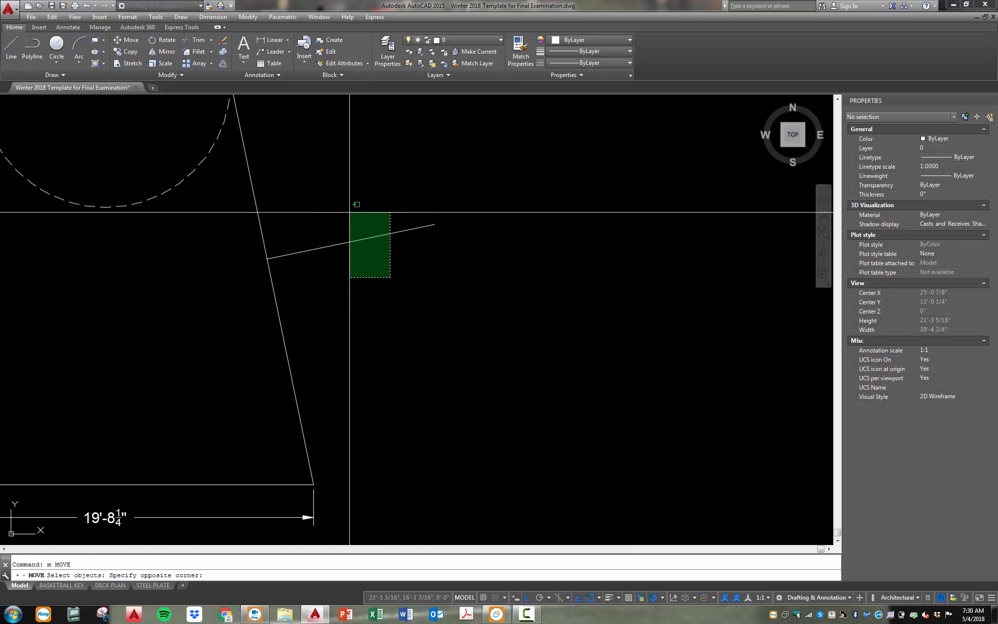
left_click(350, 211)
key("Return")
left_click(268, 259)
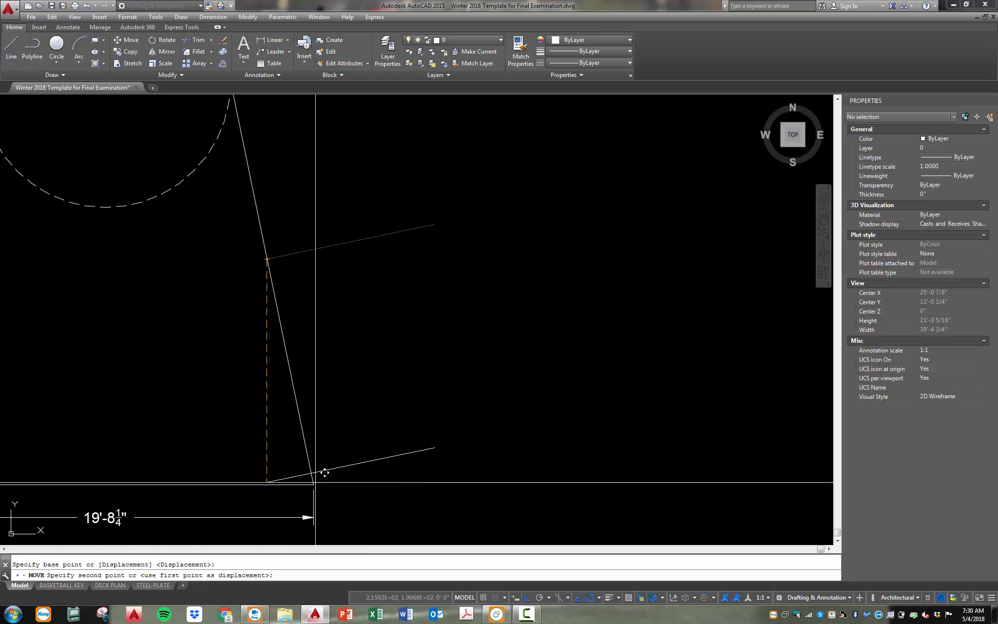
left_click(315, 480)
key("Escape")
- Offset the perpendicular line upward along the right sloping side by 5'10-1/4"
type("o")
key("Return")
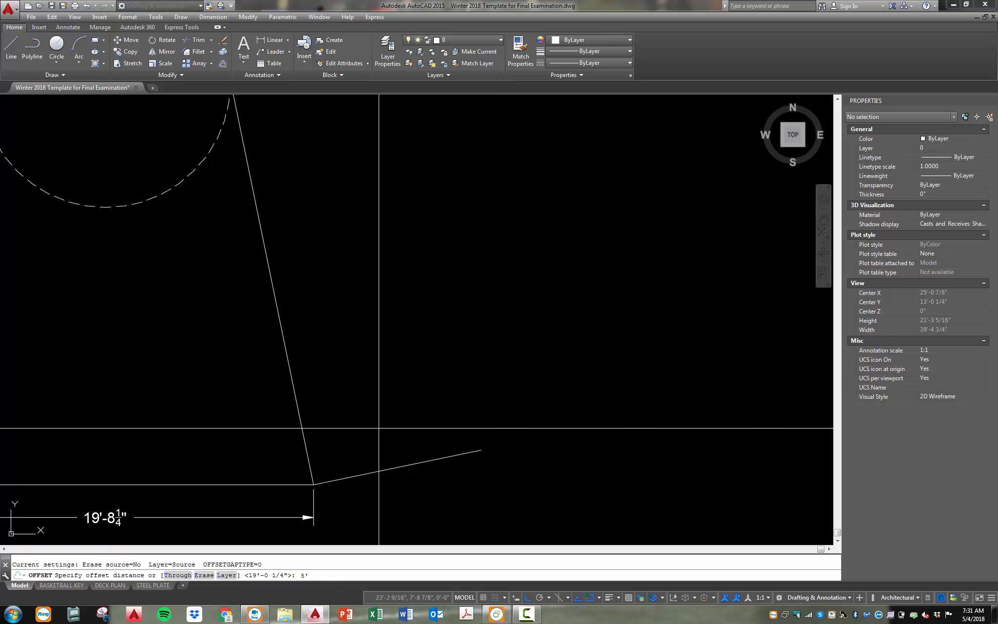
type("5'10-1/4")
key("Return")
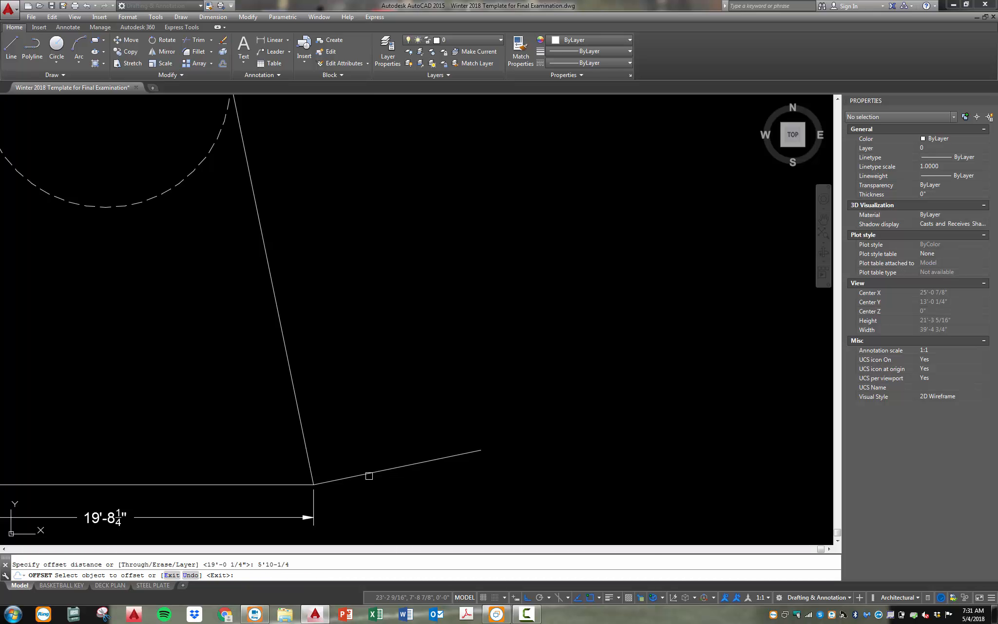
left_click(369, 476)
left_click(339, 422)
key("Escape")
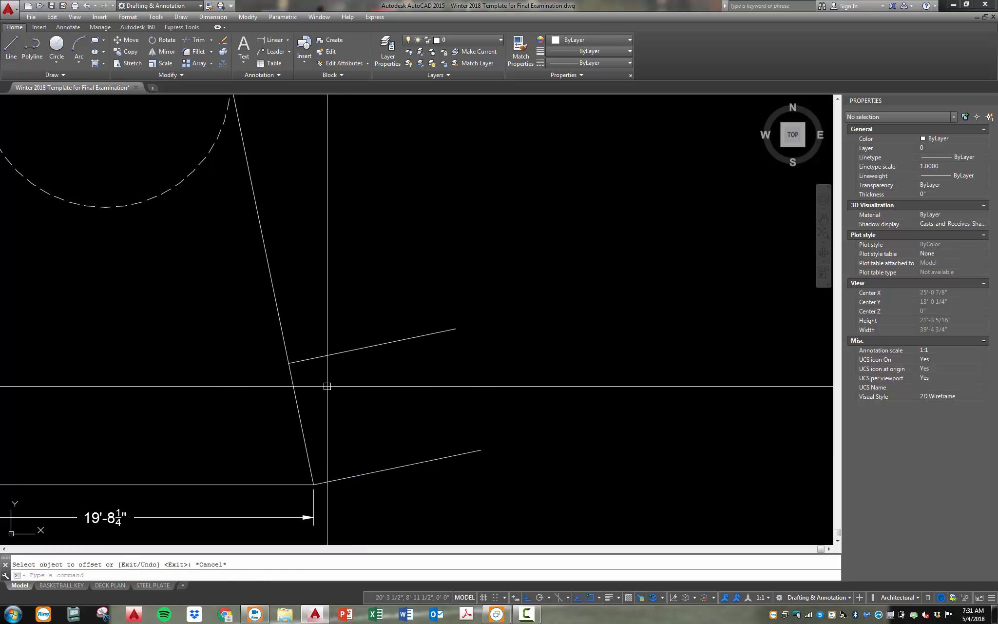
- Offset the upper perpendicular line upward by 2'11.5" to add a third one
key("Return")
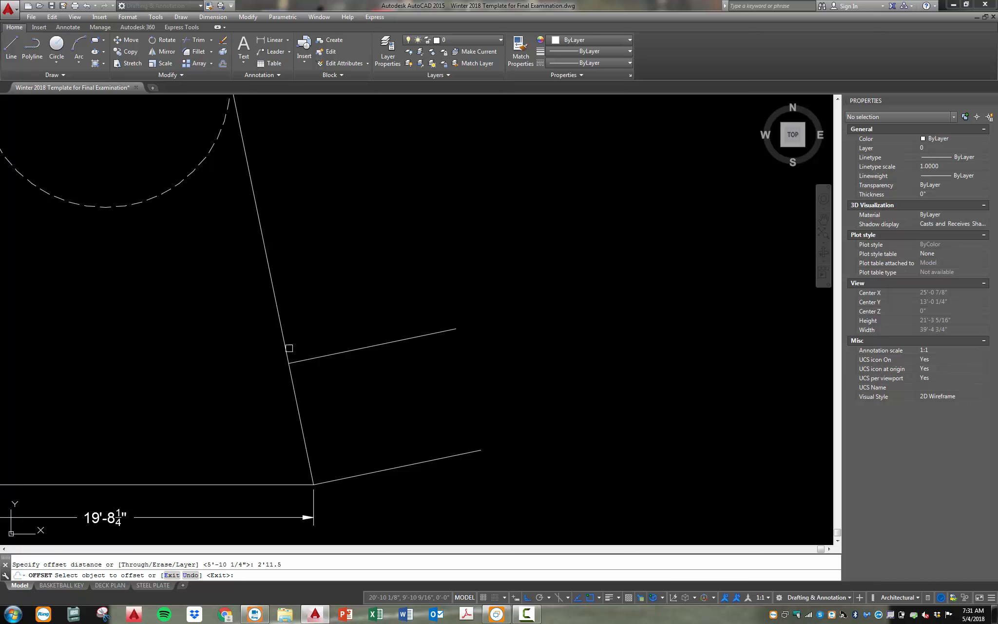
left_click(319, 356)
left_click(314, 324)
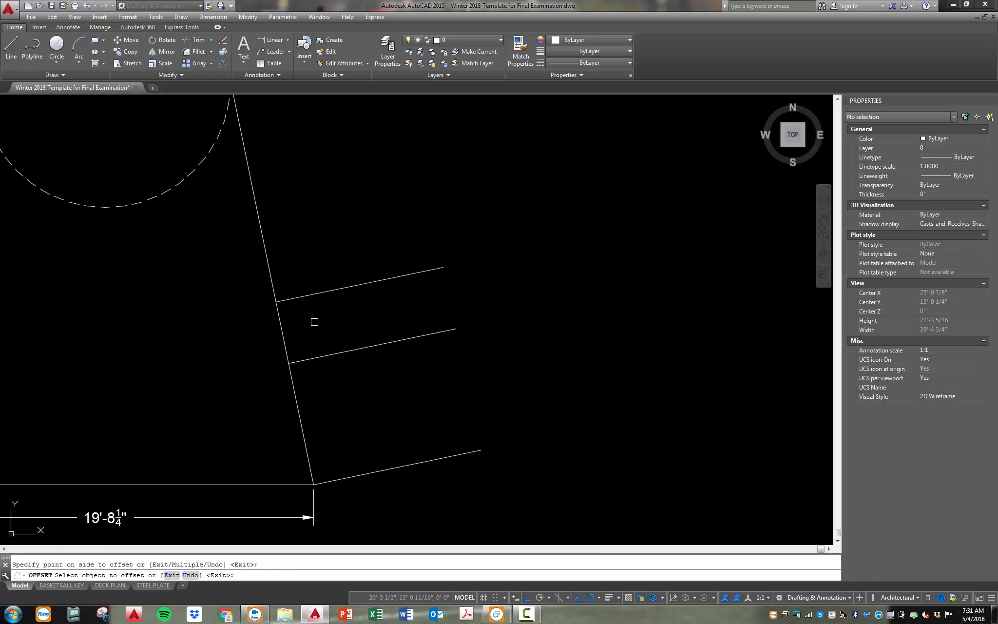
key("Return")
- Offset the topmost perpendicular line upward by 2'9" to add a fourth one
key("Return")
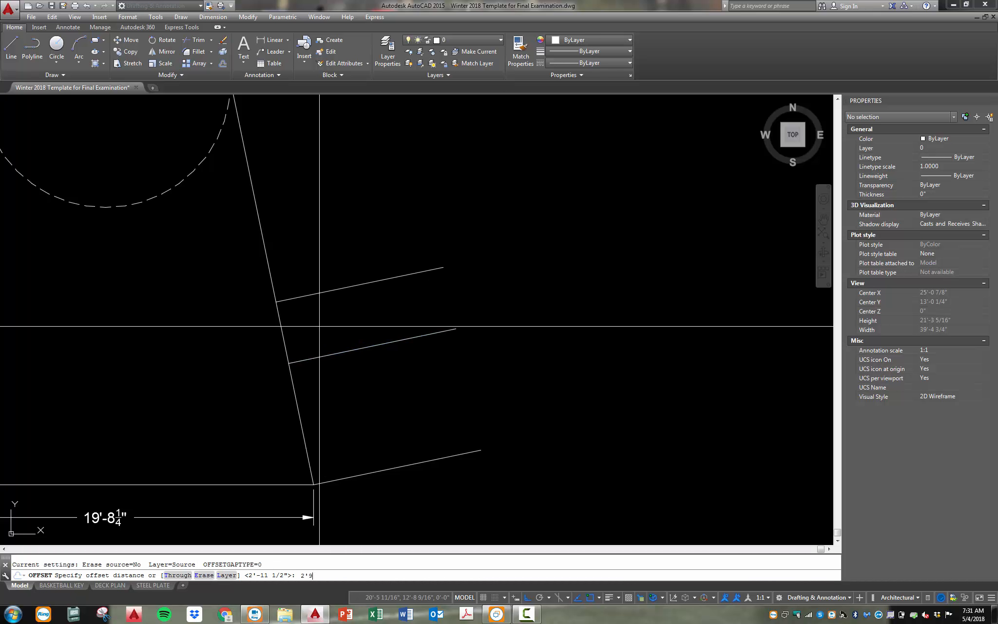
left_click(330, 290)
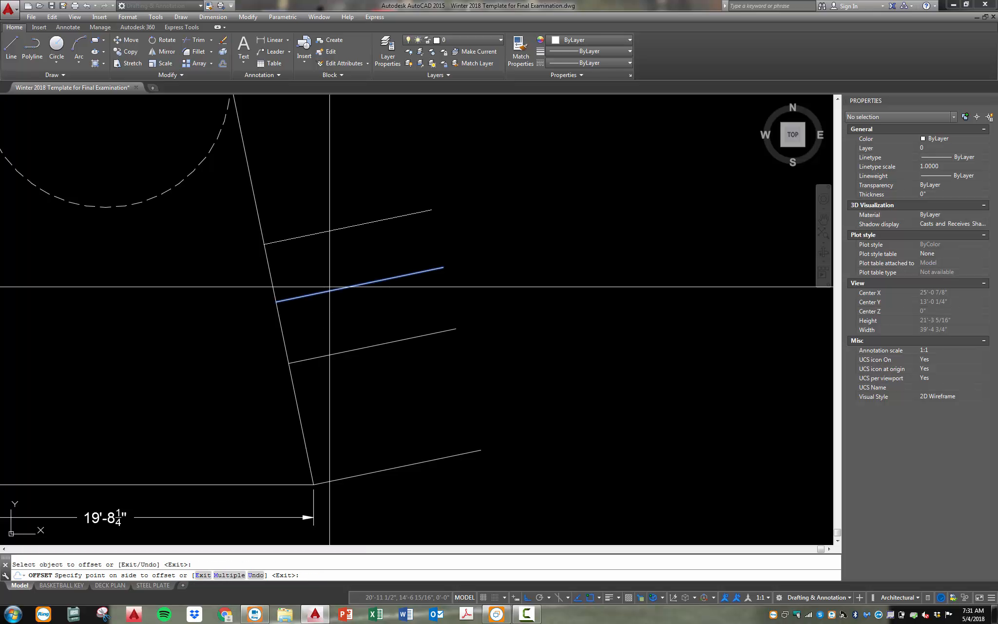
left_click(332, 276)
key("Escape")
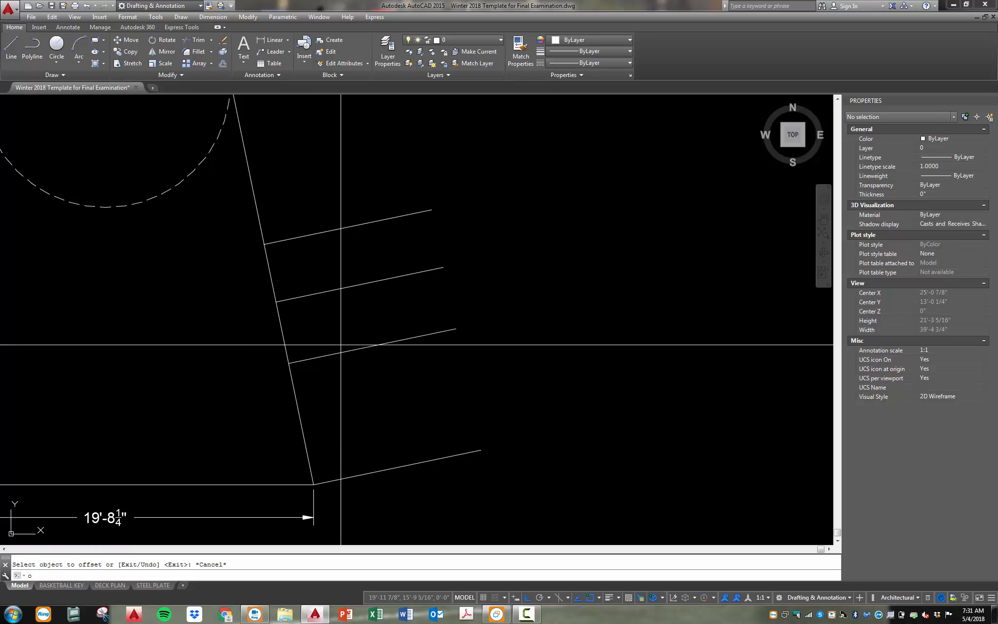
- Offset the right sloping side outward by 4" as a trimming guide
key("Return")
type("4")
left_click(253, 199)
left_click(295, 182)
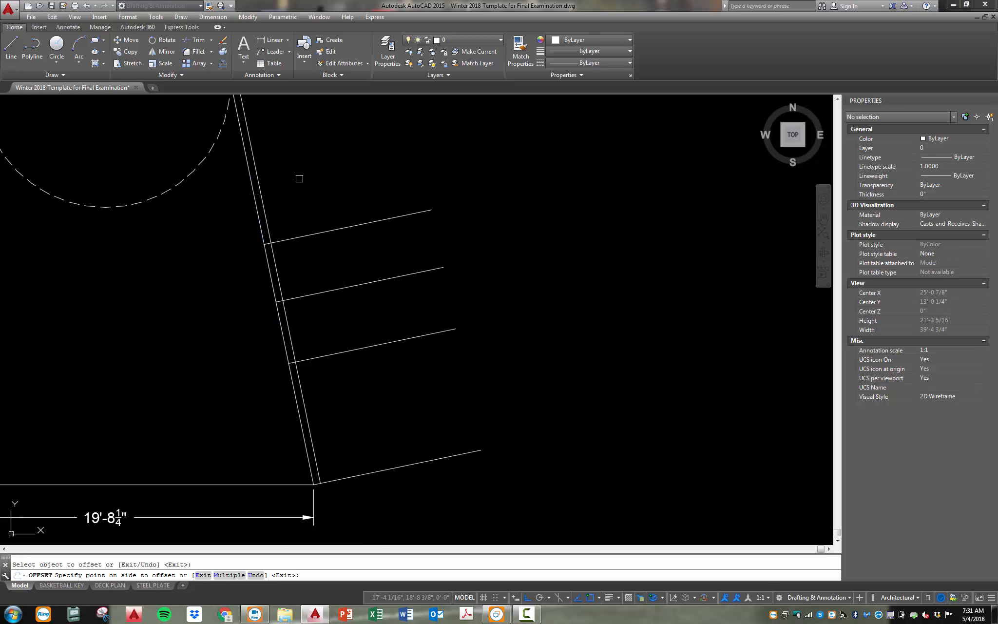
key("Escape")
- Trim the four perpendicular lines back to short tick marks at the outer sloping guide line
type("tr")
key("Return")
left_click(306, 184)
left_click(213, 283)
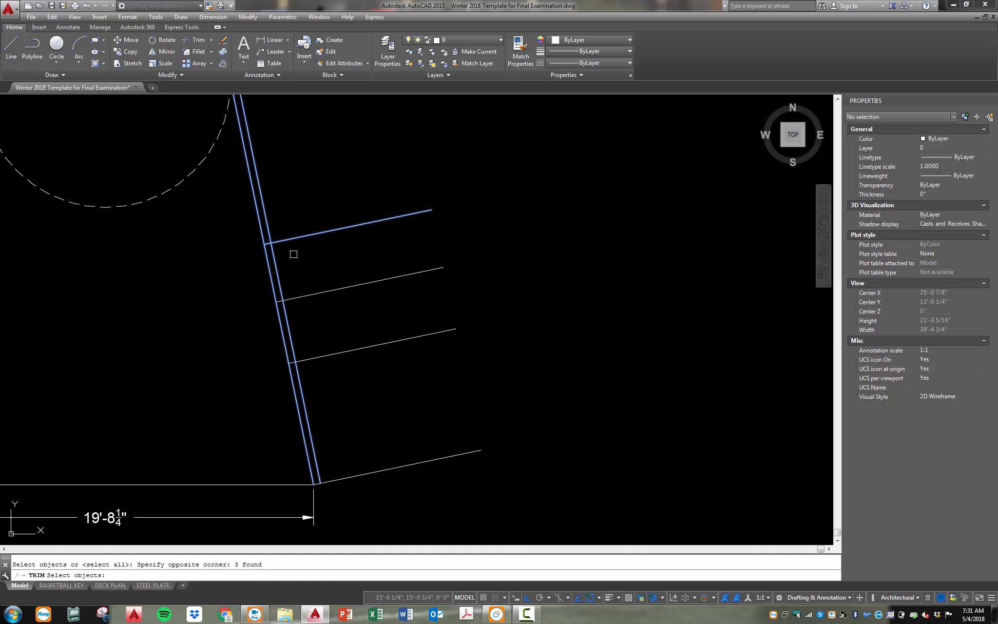
key("Return")
left_click(383, 185)
left_click(334, 463)
key("Escape")
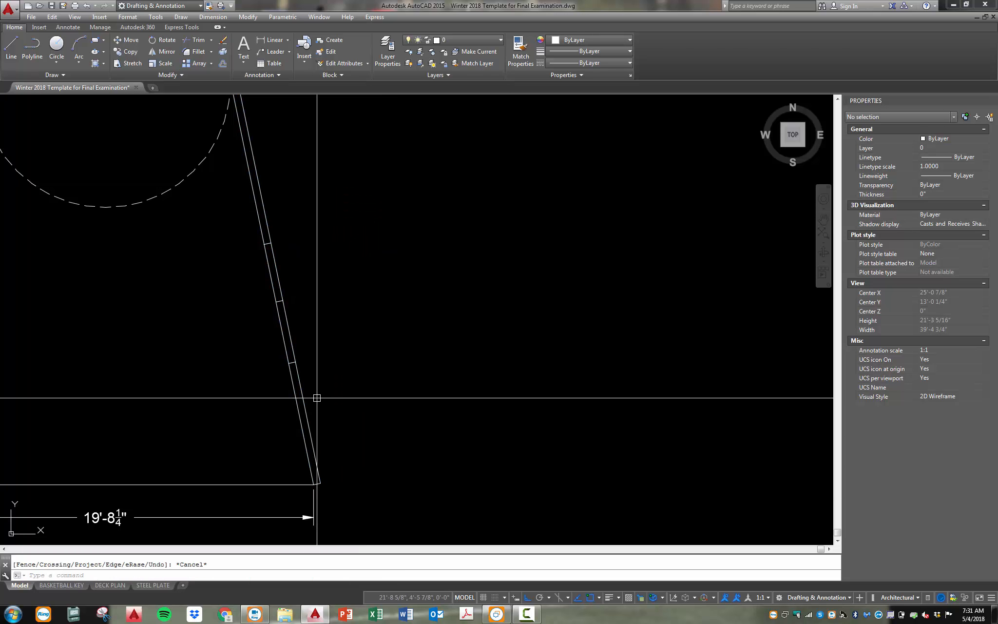
- Erase the outer sloping guide line beside the right side of the key
left_click(261, 204)
type("e")
key("Return")
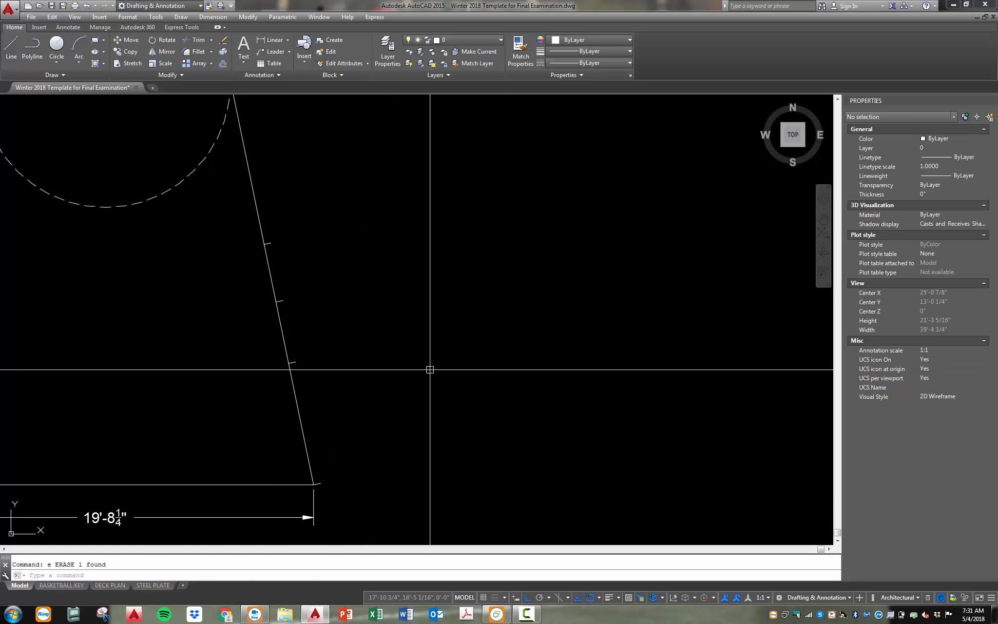
- Undo the guide line's erasure, the tick trimming and the 4" offset
key("ctrl+z")
key("ctrl+z")
key("ctrl+z")
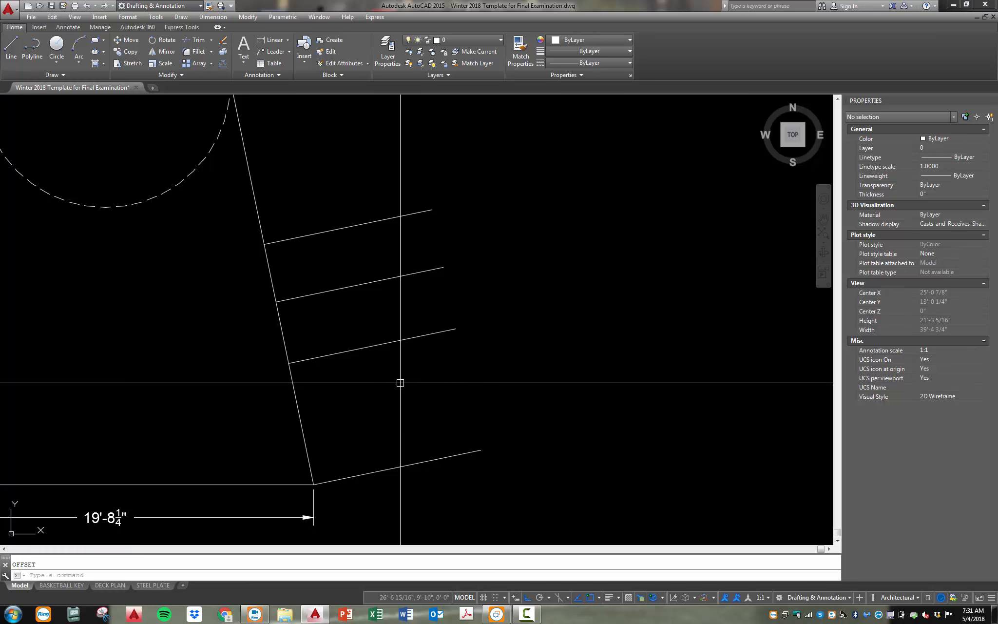
- Erase the lowest perpendicular line at the right end of the base line
left_click(508, 455)
left_click(421, 438)
key("Escape")
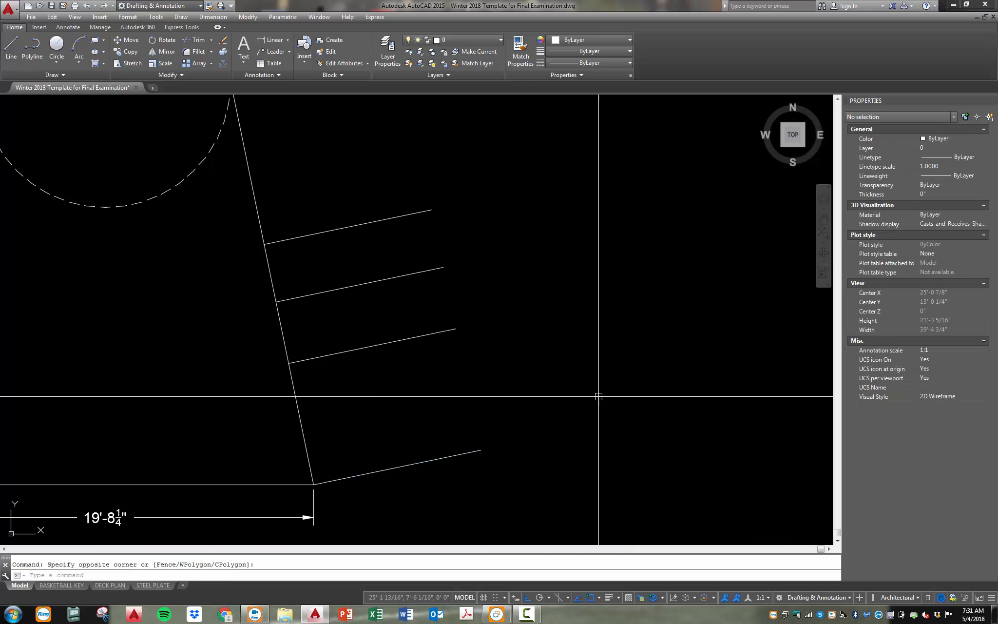
left_click(503, 421)
key("Escape")
- Check the length of the lowest remaining perpendicular line beside the key's right side
left_click(439, 367)
left_click(392, 310)
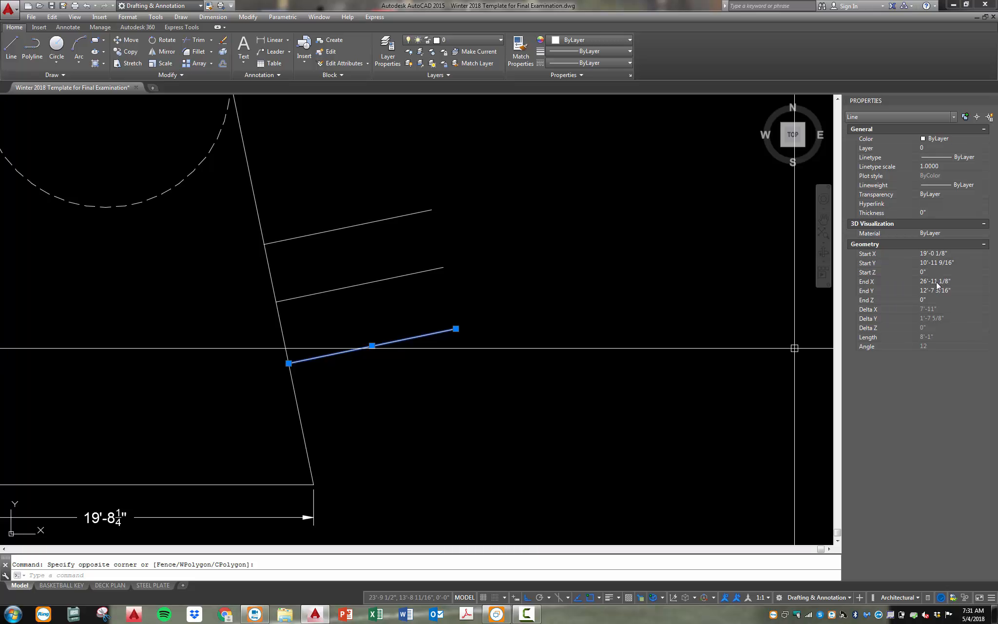
key("Escape")
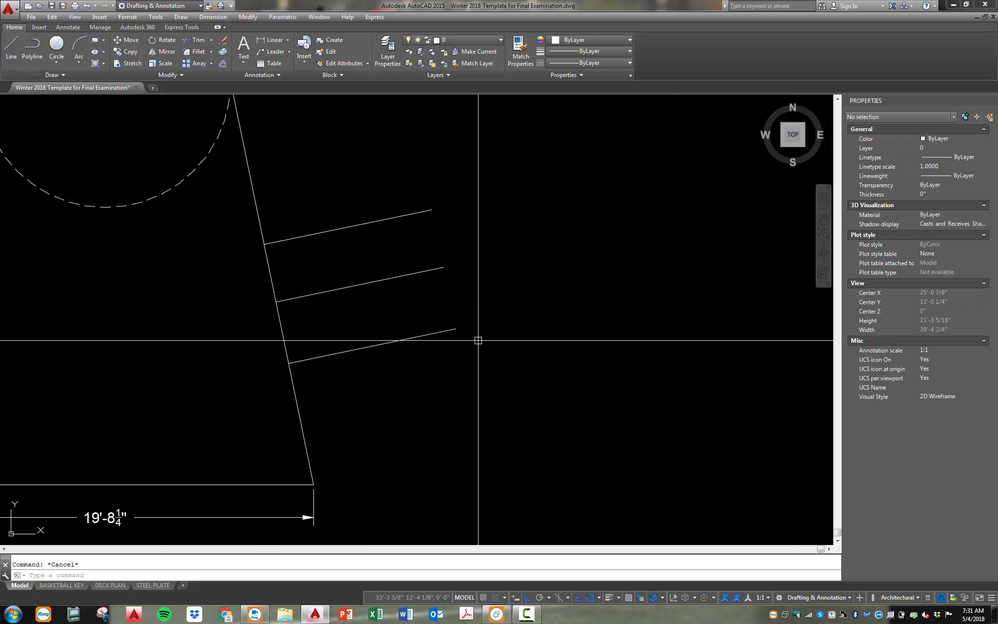
- Offset the key's right sloping side outward by 4"
type("o")
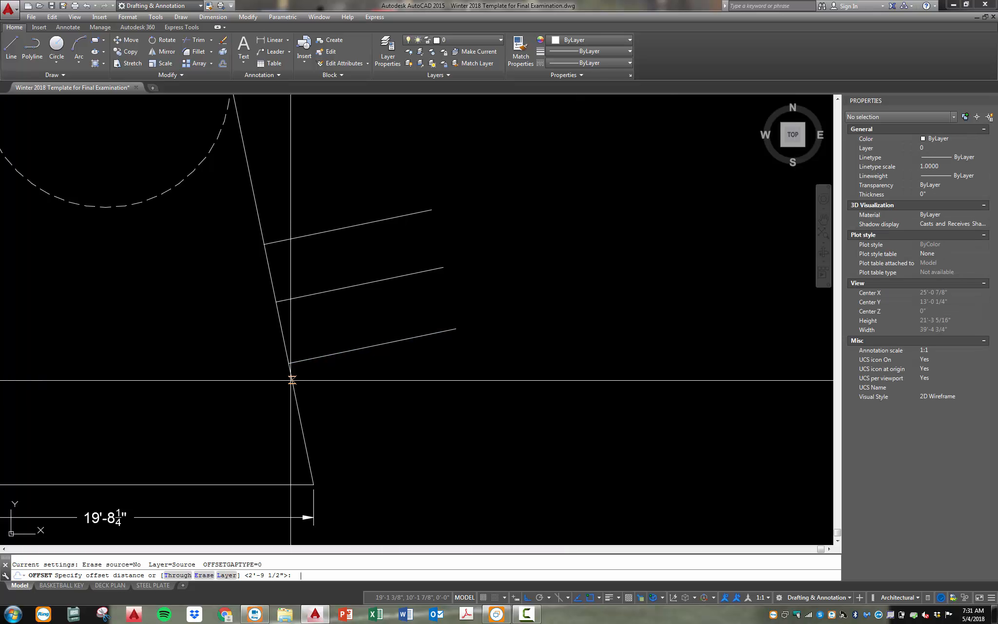
type("4")
key("Return")
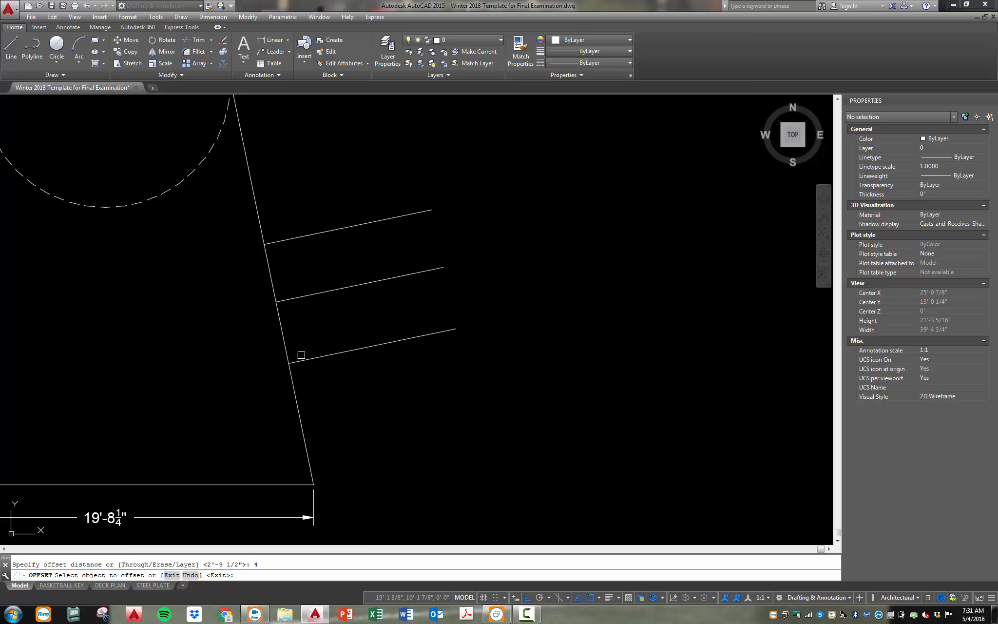
left_click(280, 320)
left_click(329, 310)
key("Escape")
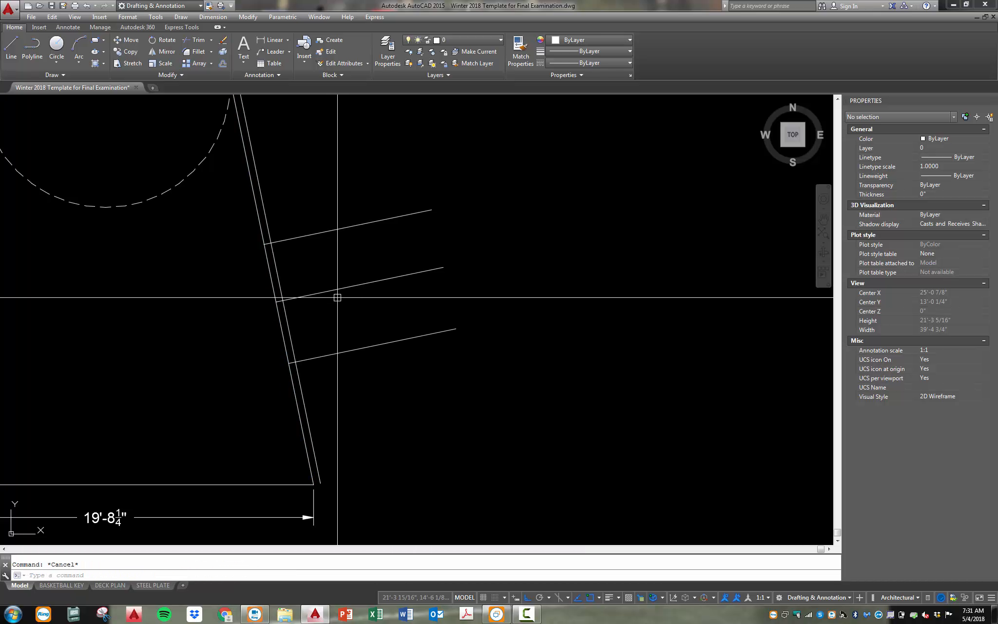
- Erase the offset line beside the key's right sloping side
type("e")
key("Return")
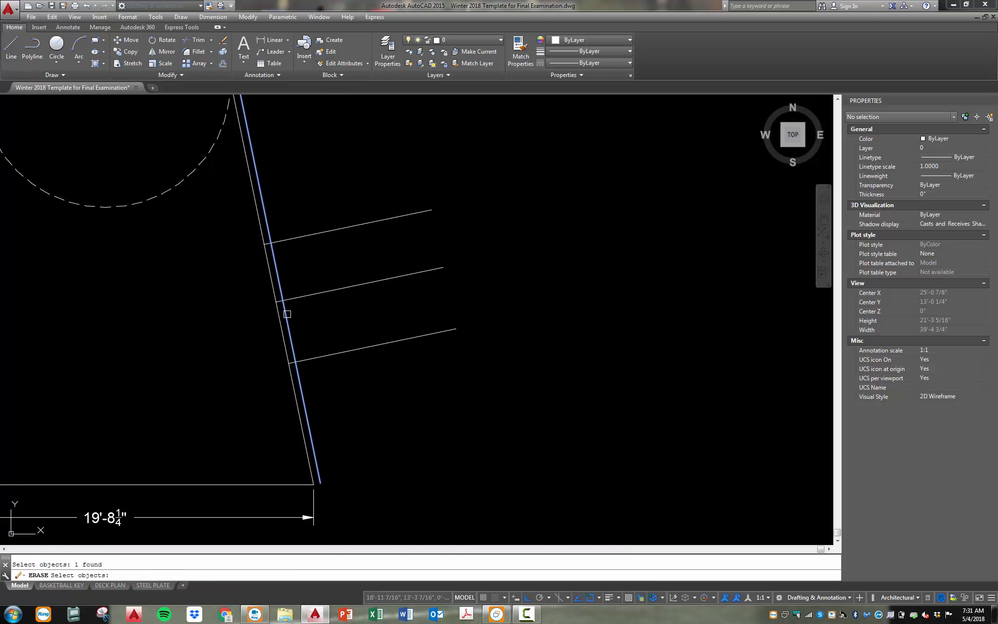
key("Return")
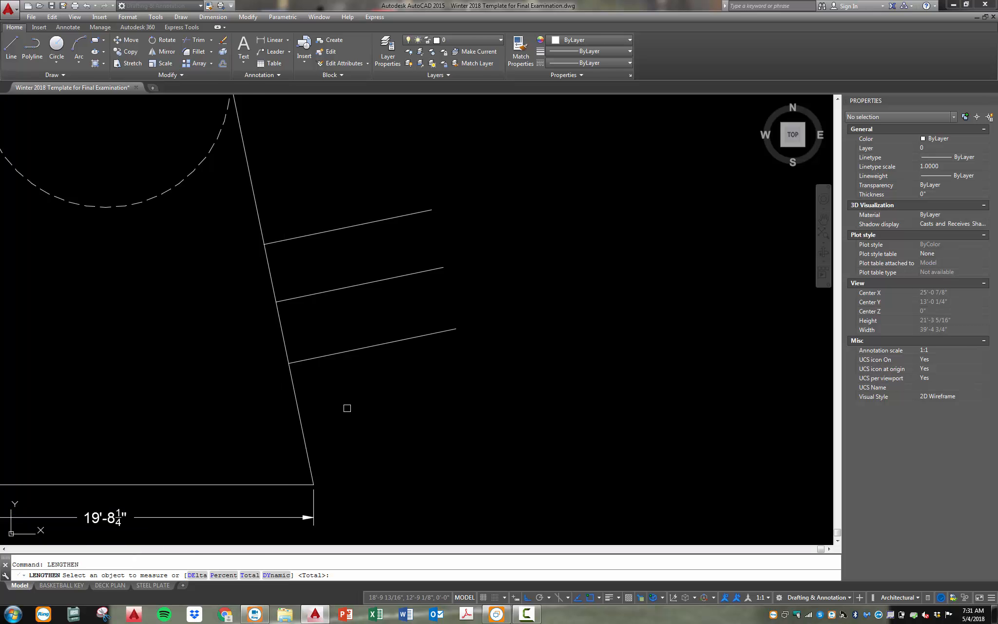
- Shorten the three perpendicular lines to small tick marks with Lengthen's Total option
left_click(250, 579)
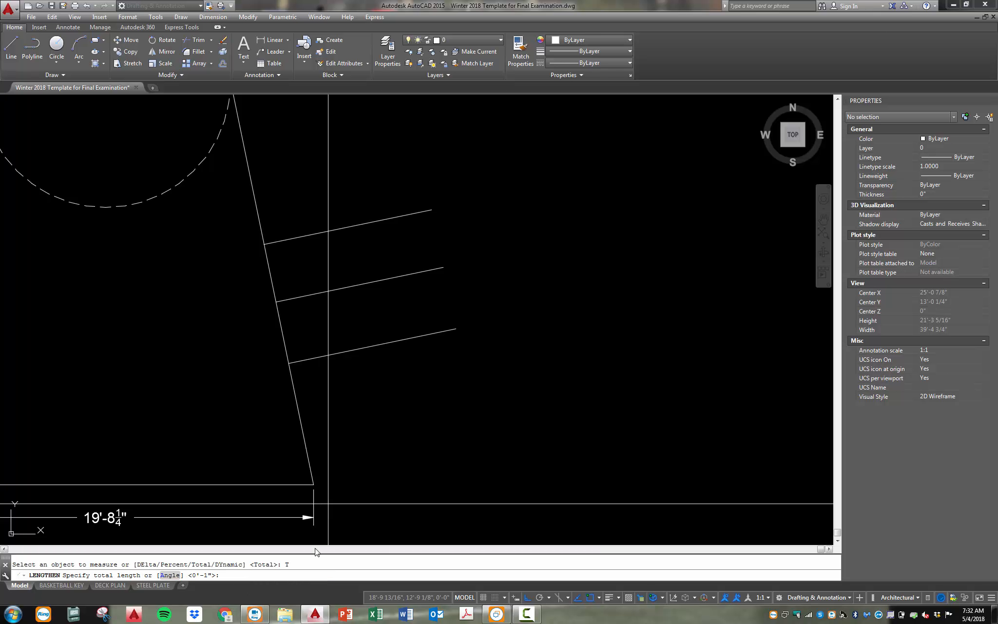
key("Return")
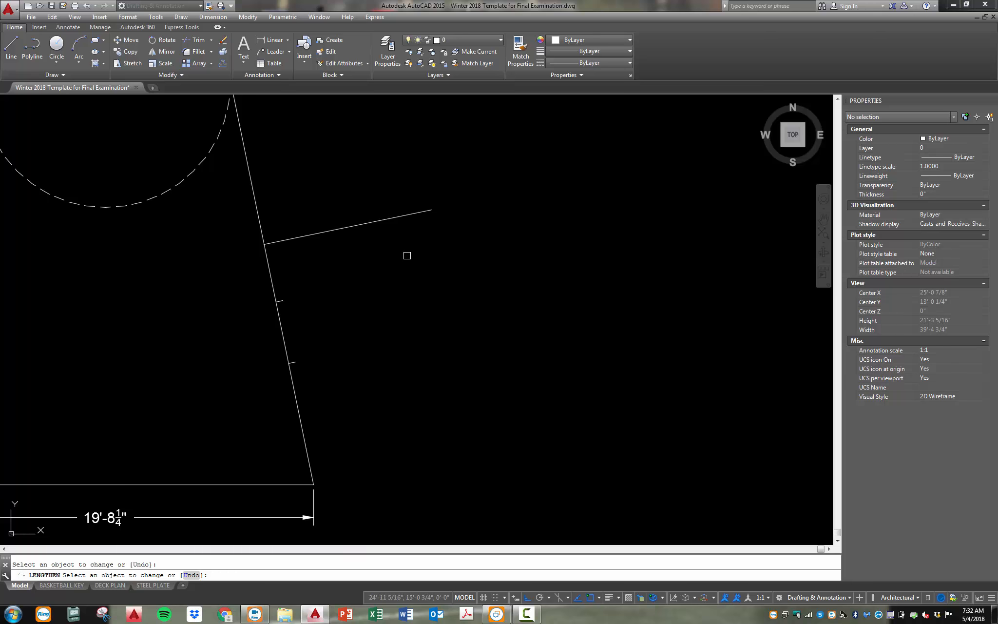
scroll(435, 262, "down", 4)
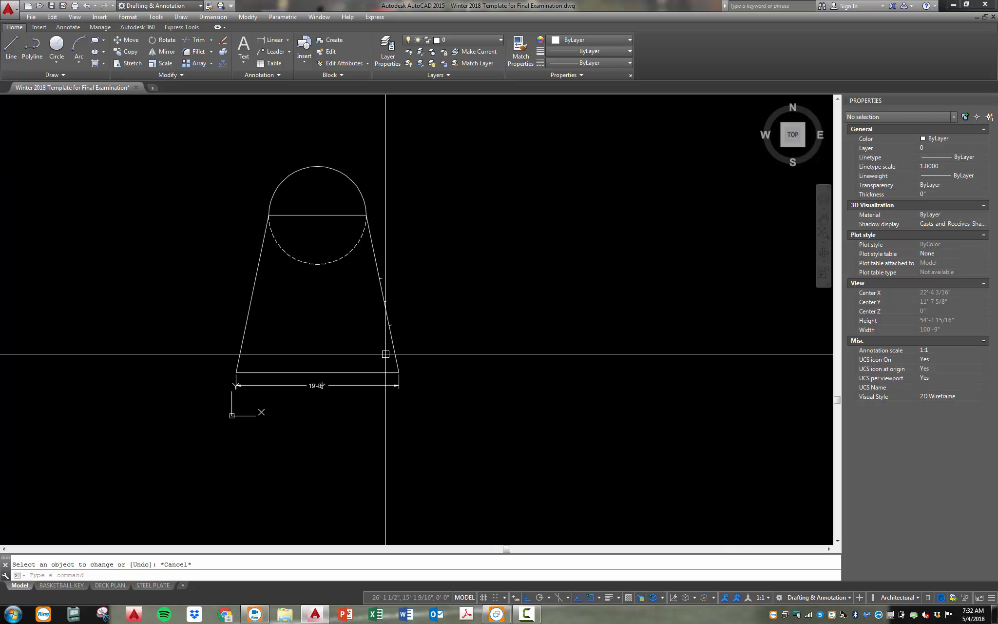
- Give the key's sides, base, crossbar, both semicircles and the tick marks a width of 2 with a multiple polyline edit
type("pe")
key("Return")
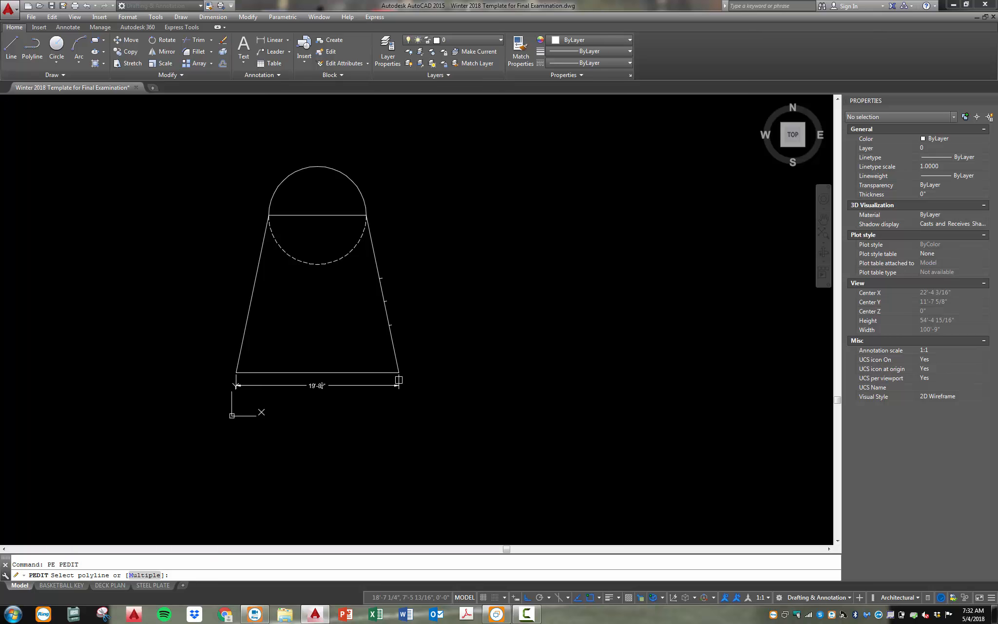
left_click(410, 150)
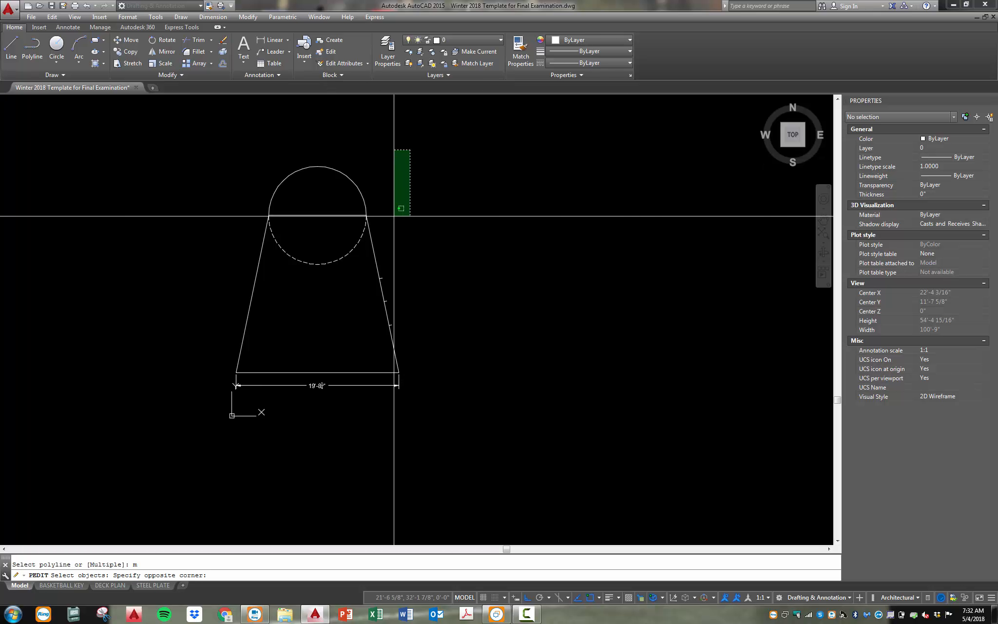
left_click(209, 354)
key("Return")
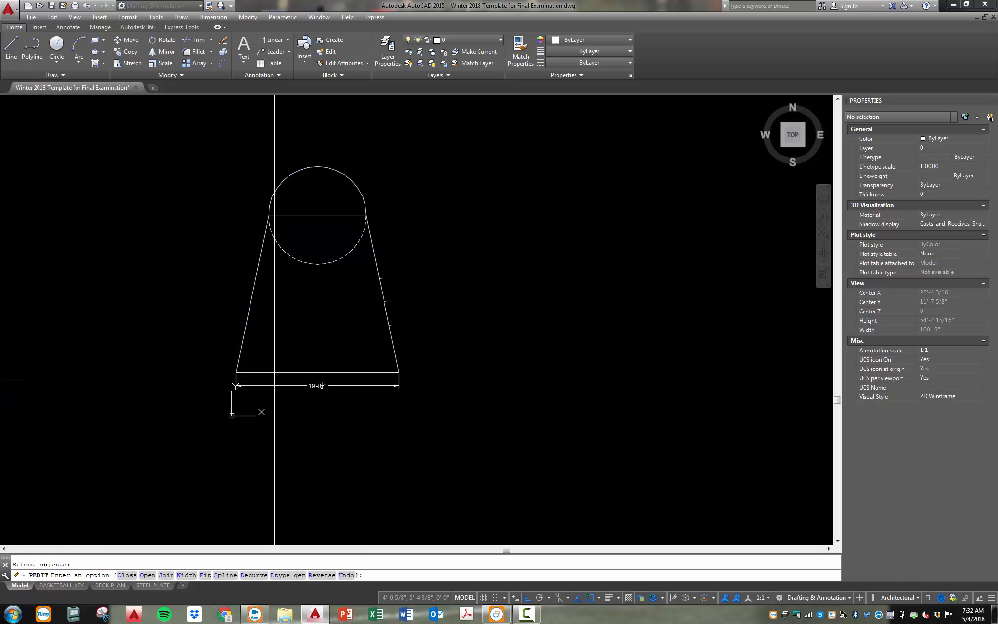
type("w")
key("Return")
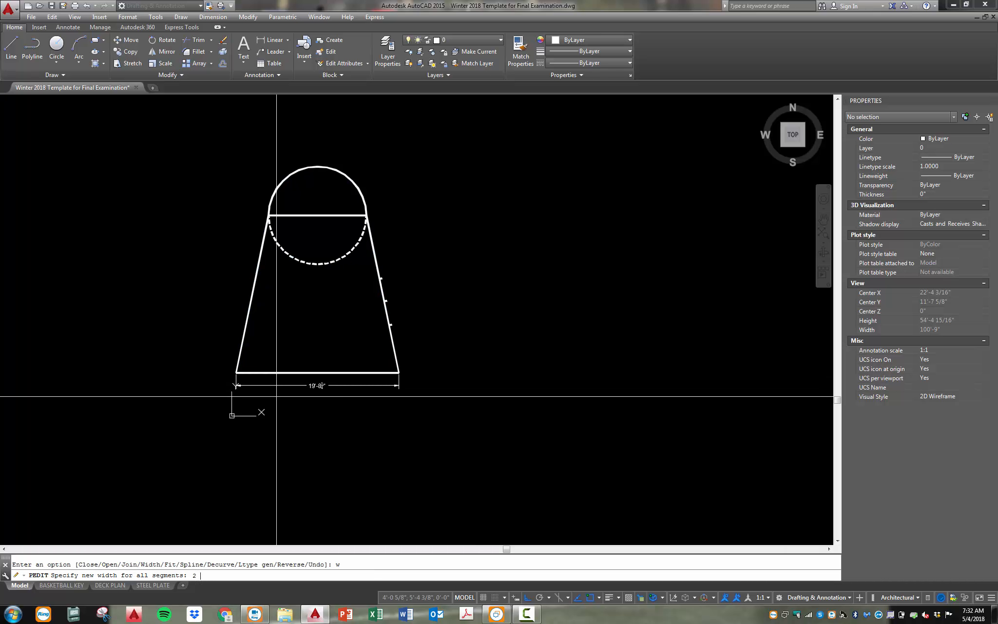
key("Return")
key("Escape")
- Beside the finished key, draw a horizontal line half the base's length and a vertical line 19'0.25" up from its right end
scroll(478, 335, "down", 5)
scroll(590, 361, "up", 2)
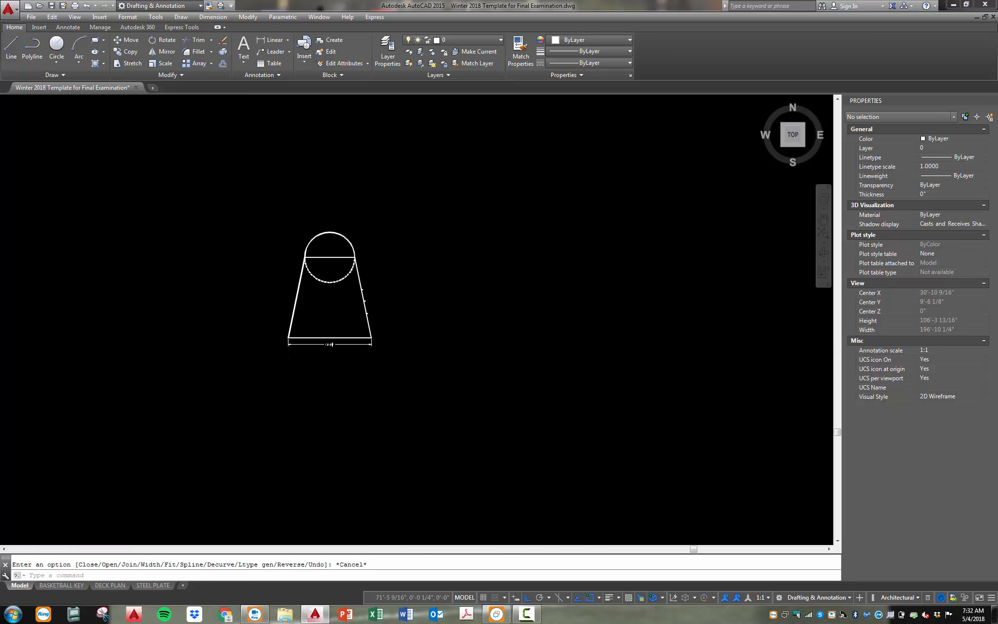
scroll(590, 353, "up", 2)
type("l")
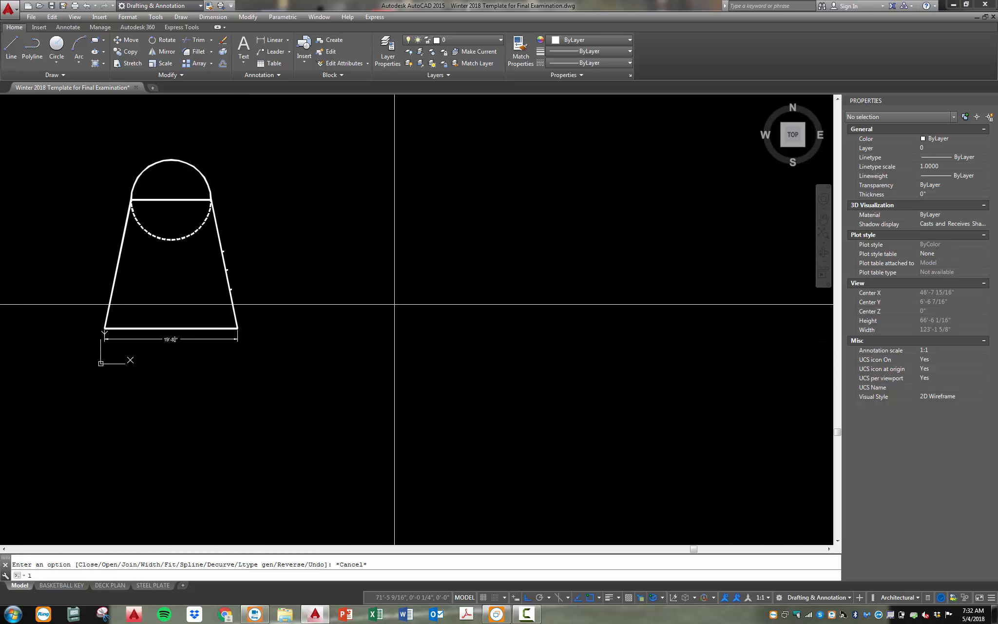
key("Return")
left_click(375, 314)
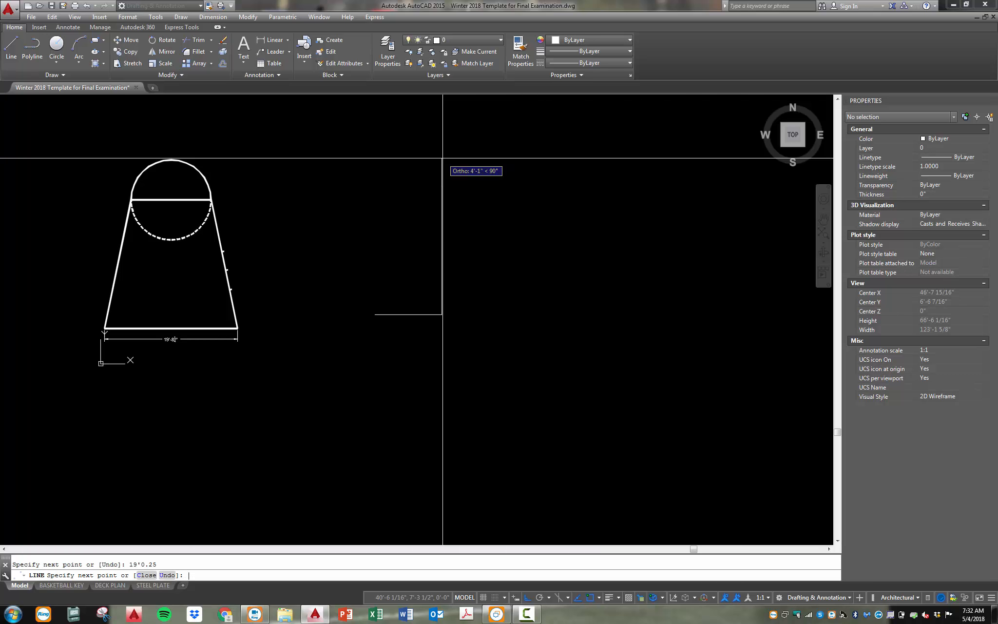
key("Escape")
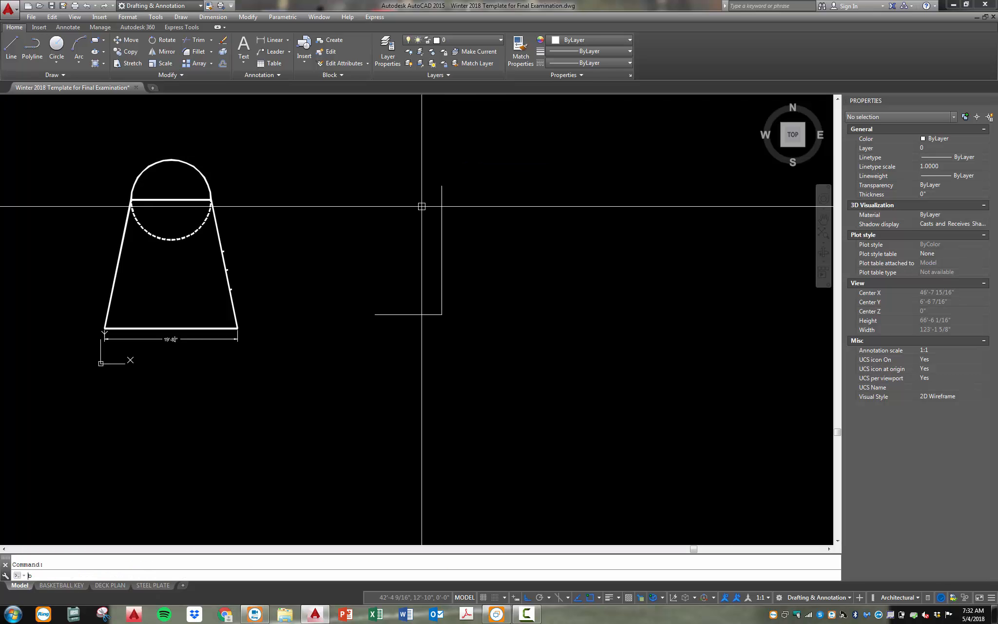
- Draw a circle of radius 5'1" centred on the upper end of the vertical line
type("c")
key("Return")
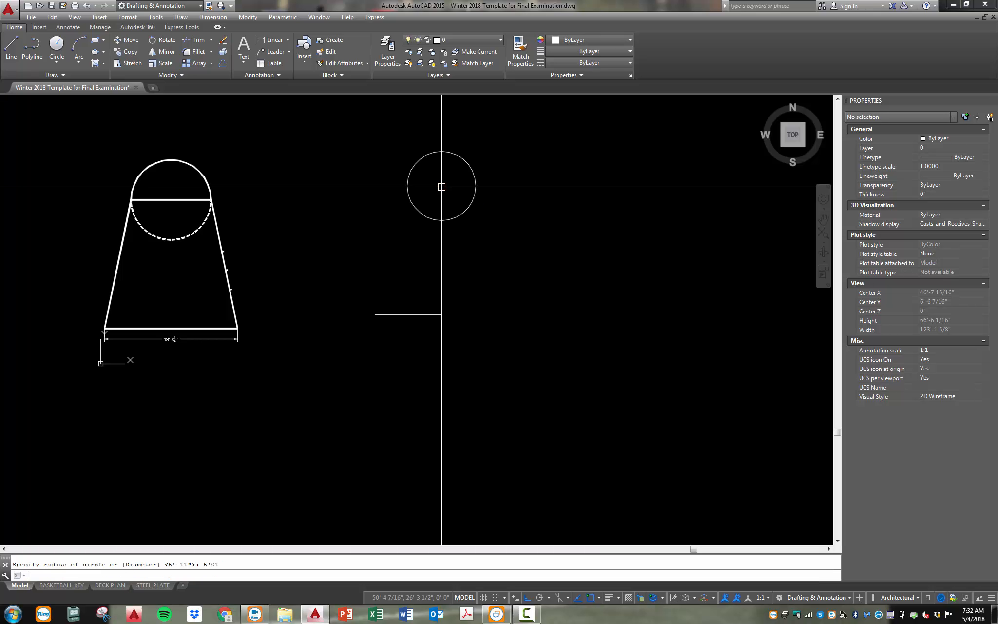
key("Return")
- Draw the circle's horizontal diameter from its left quadrant to its right quadrant
type("l")
key("Return")
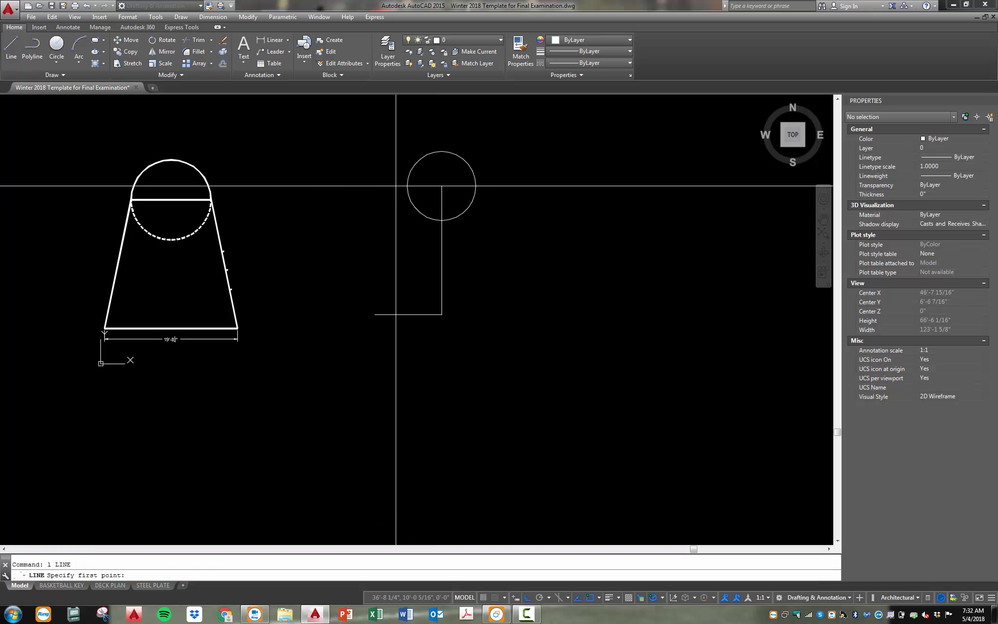
left_click(407, 184)
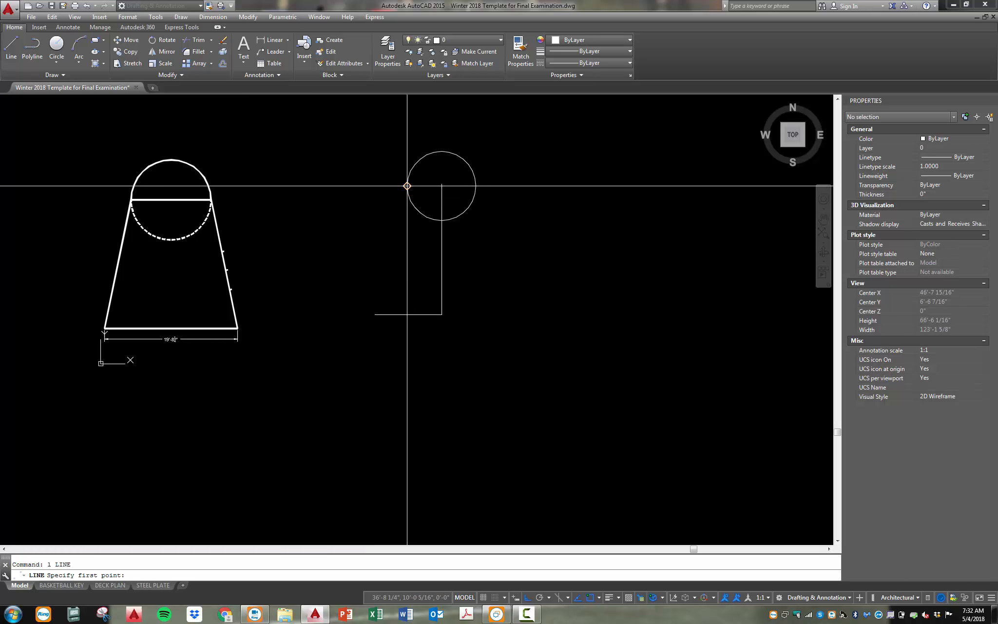
left_click(475, 183)
key("Return")
- Draw the sloping side from the circle's left quadrant to the left end of the base line
key("Return")
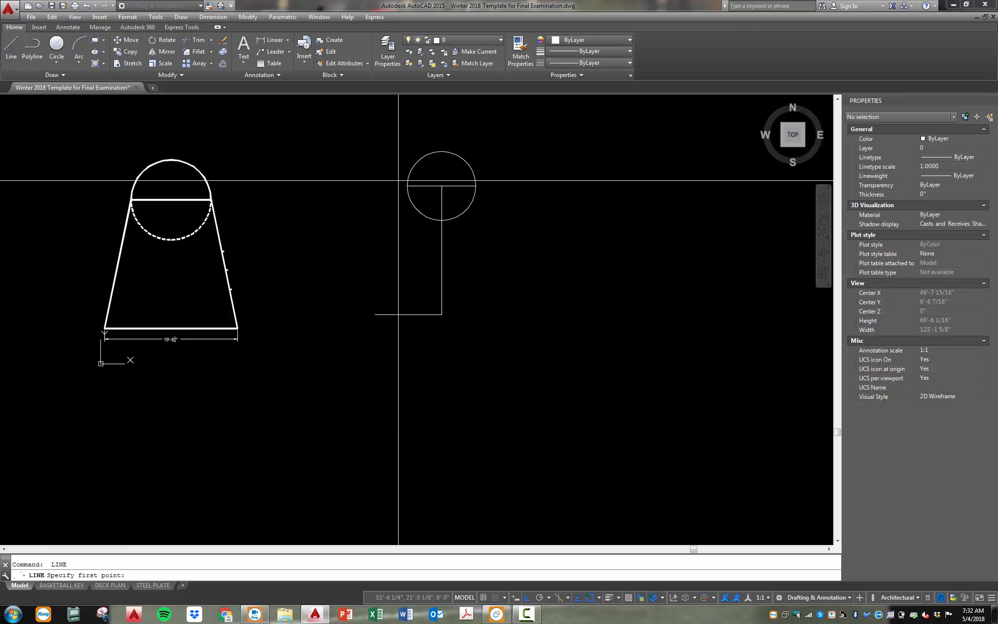
left_click(407, 186)
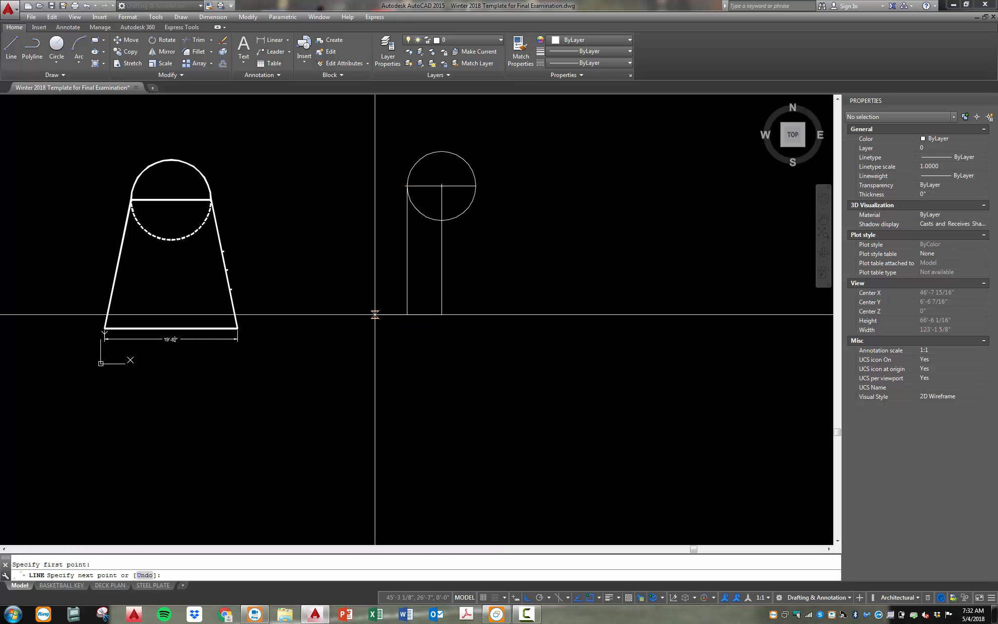
key("Escape")
- Mirror the left sloping side about the vertical centre line, keeping the original
key("Return")
left_click(402, 271)
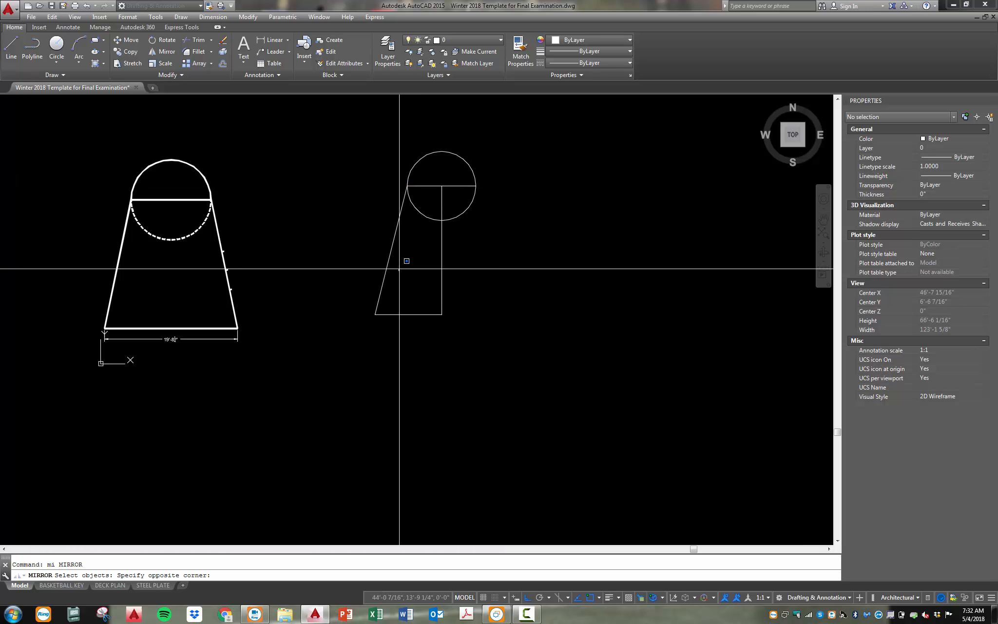
left_click(380, 272)
key("Return")
left_click(441, 277)
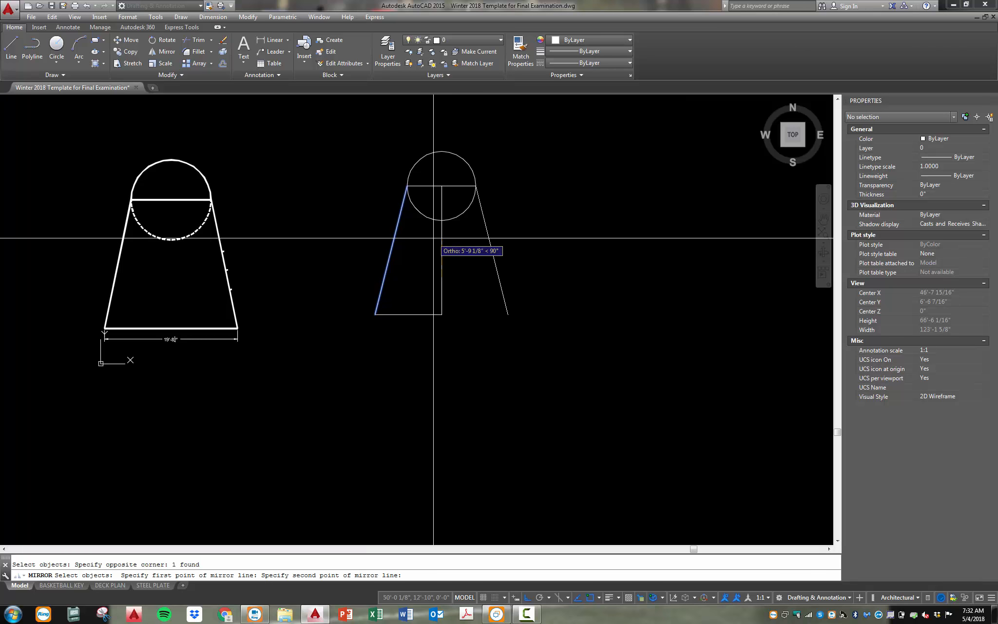
left_click(440, 216)
- Extend the half-length base line to the mirrored right sloping side
type("x")
key("Return")
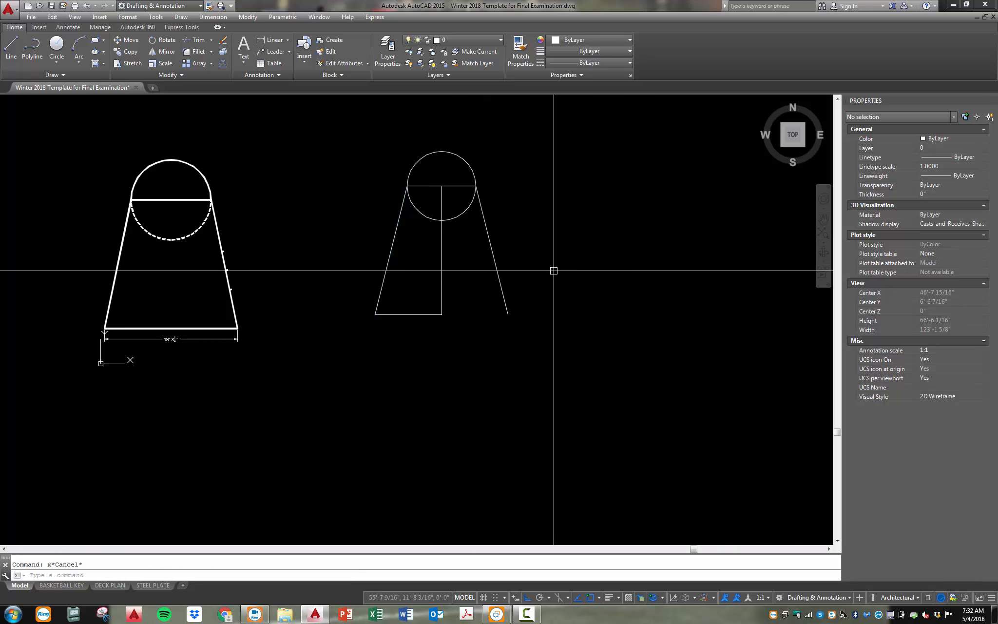
left_click(598, 216)
left_click(475, 346)
key("Return")
left_click(411, 348)
left_click(389, 309)
key("Escape")
- Erase the vertical centre line of the second key
scroll(352, 340, "down", 2)
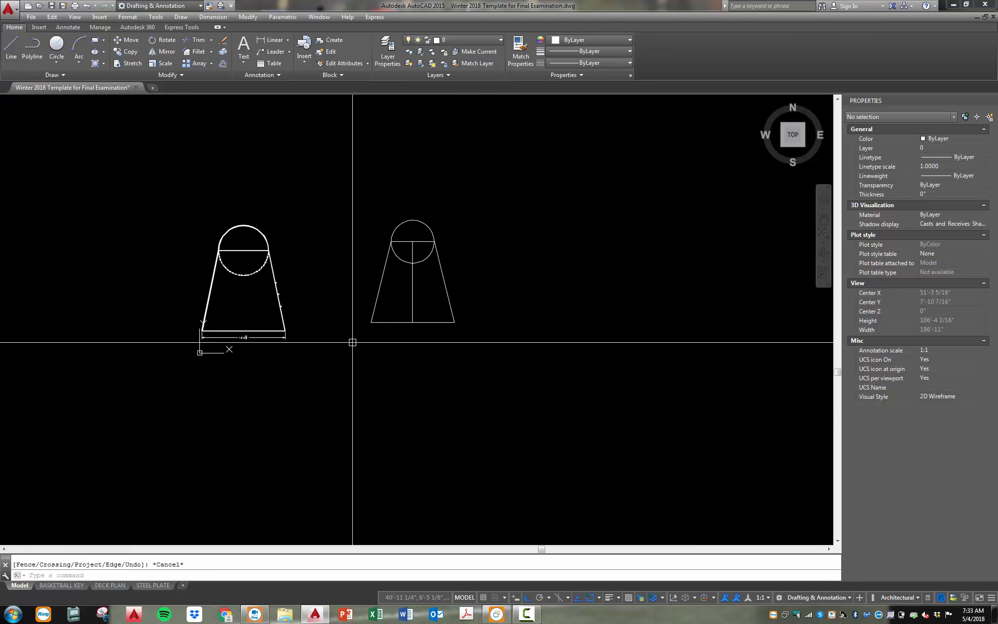
scroll(383, 294, "up", 4)
left_click(404, 218)
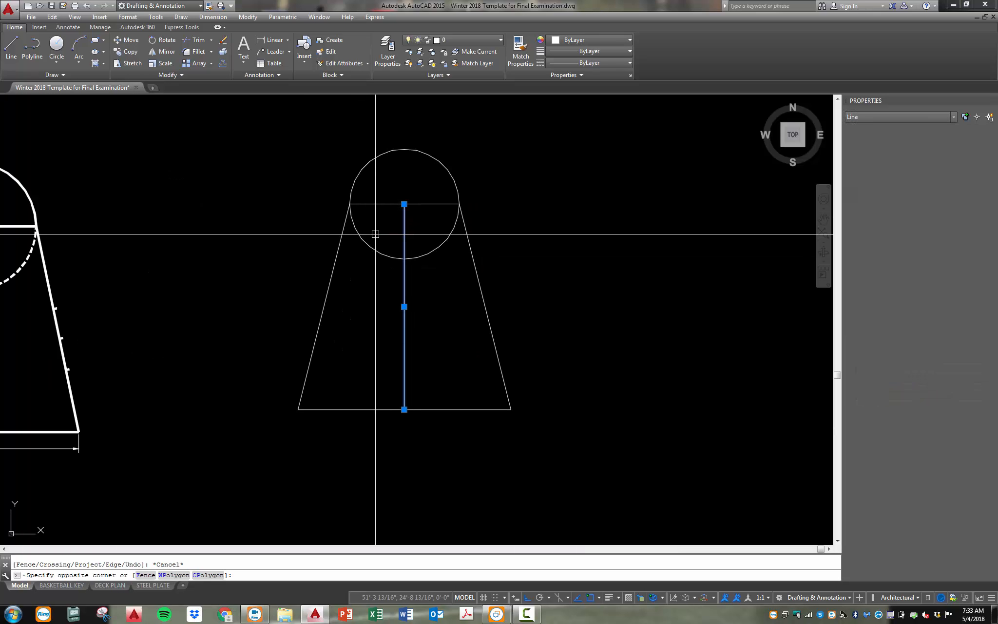
type("e")
key("Return")
- Draw a rectangle 19'8-1/4" long and 19'0.25" wide to the right of the second key
scroll(216, 312, "down", 5)
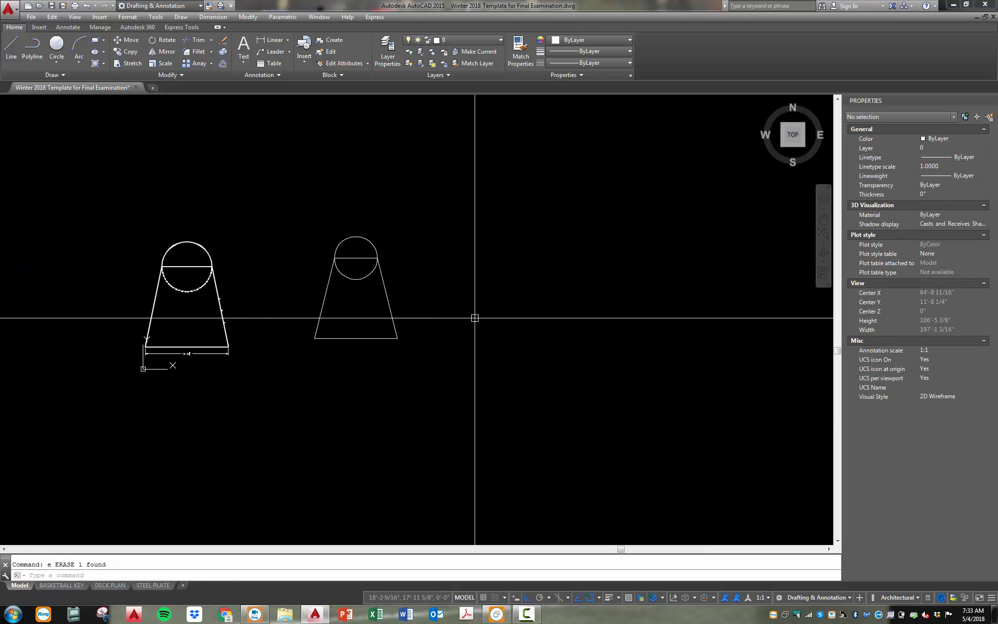
type("rec")
key("Return")
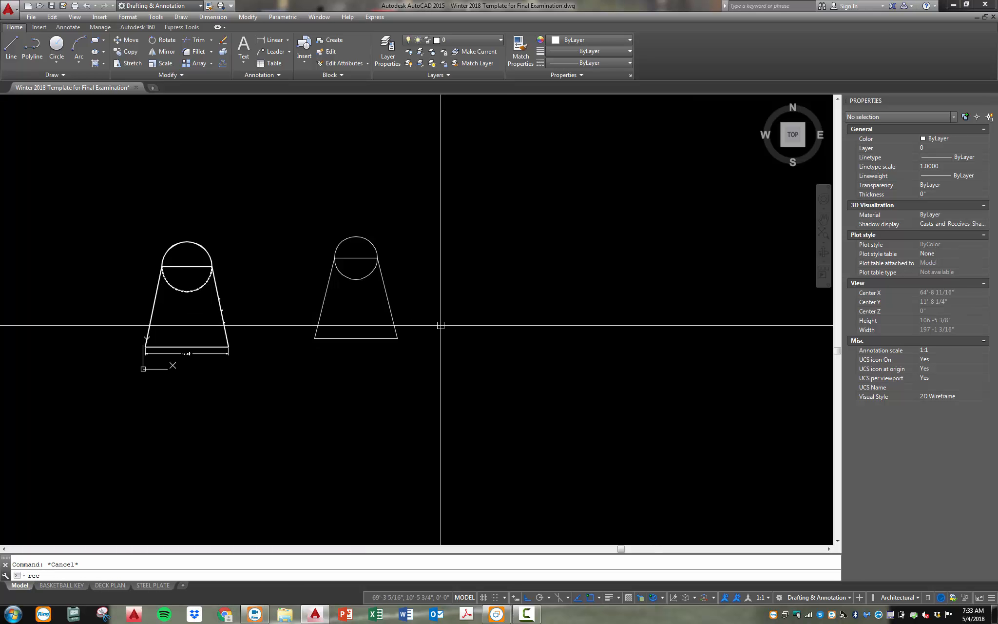
left_click(442, 361)
type("d")
key("Return")
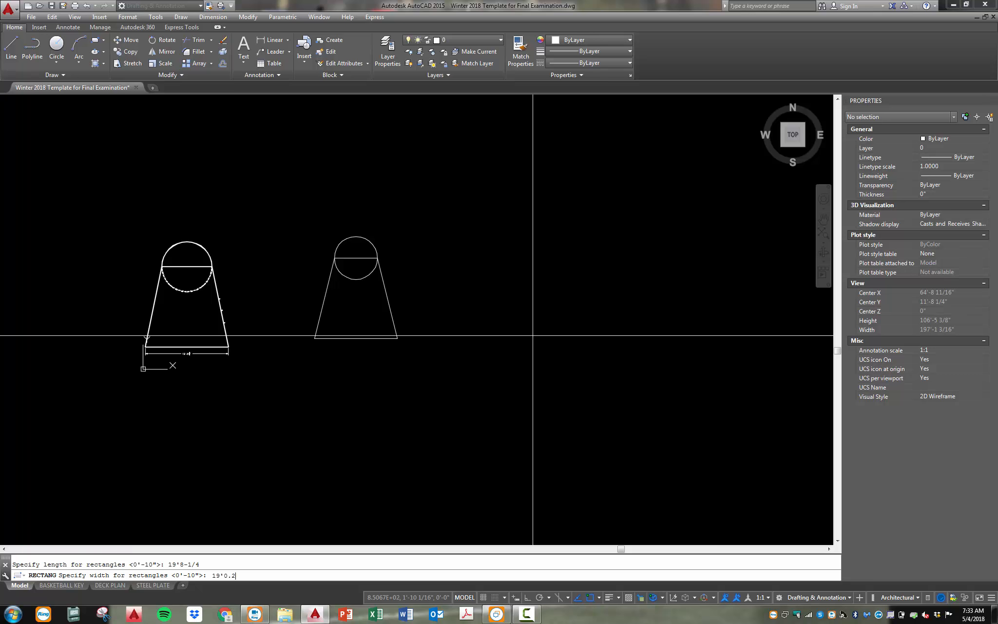
left_click(528, 238)
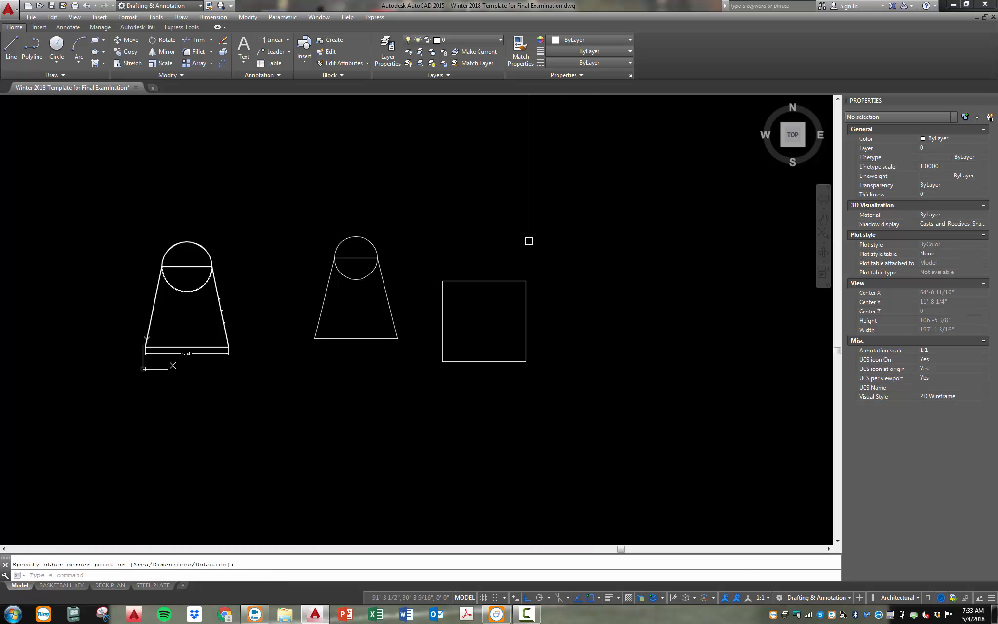
key("Escape")
- Draw a circle of radius 5'11" centred on the midpoint of the rectangle's upper edge
scroll(519, 328, "up", 2)
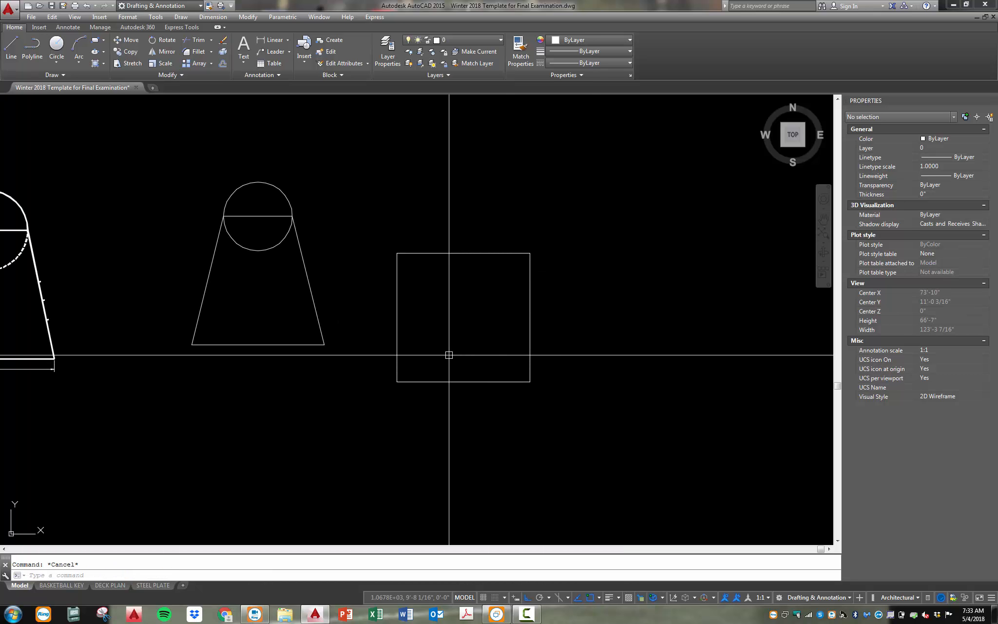
type("c")
key("Return")
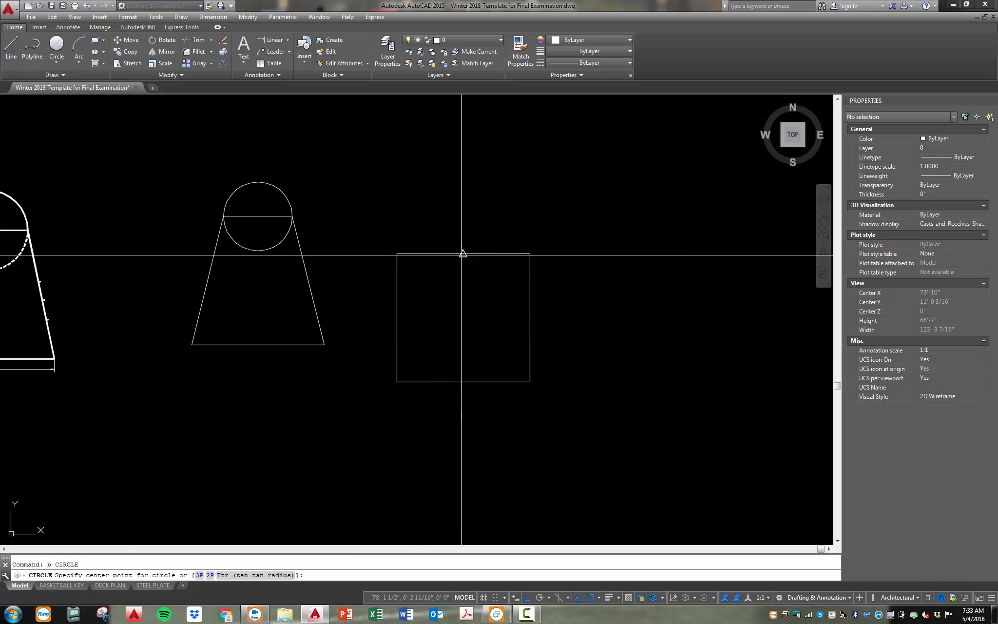
left_click(463, 253)
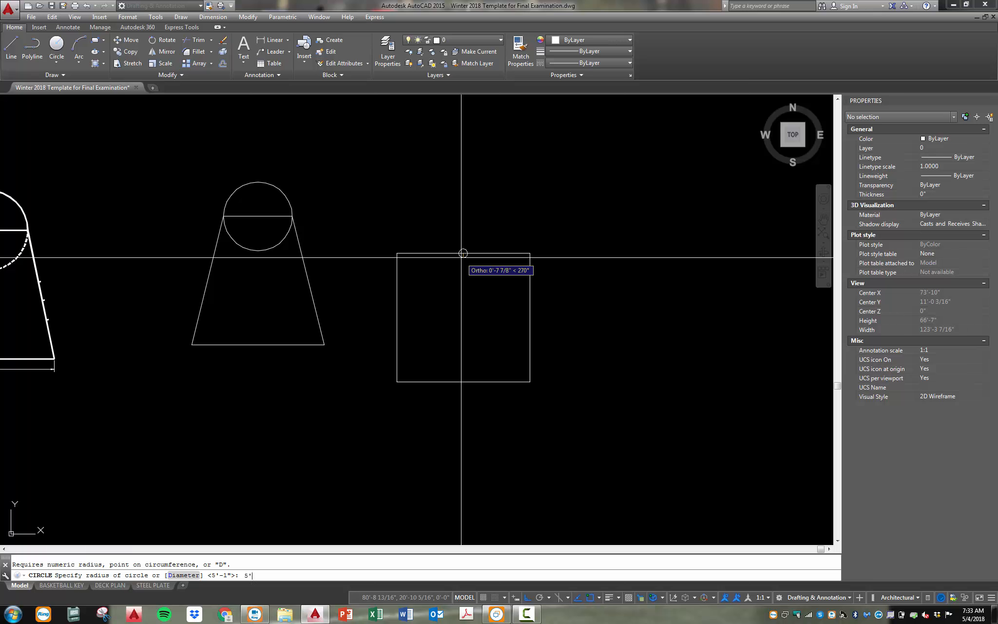
type("5'11")
key("Return")
- Stretch the rectangle's two upper corners inward to the circle's right and left quadrant points
left_click(563, 208)
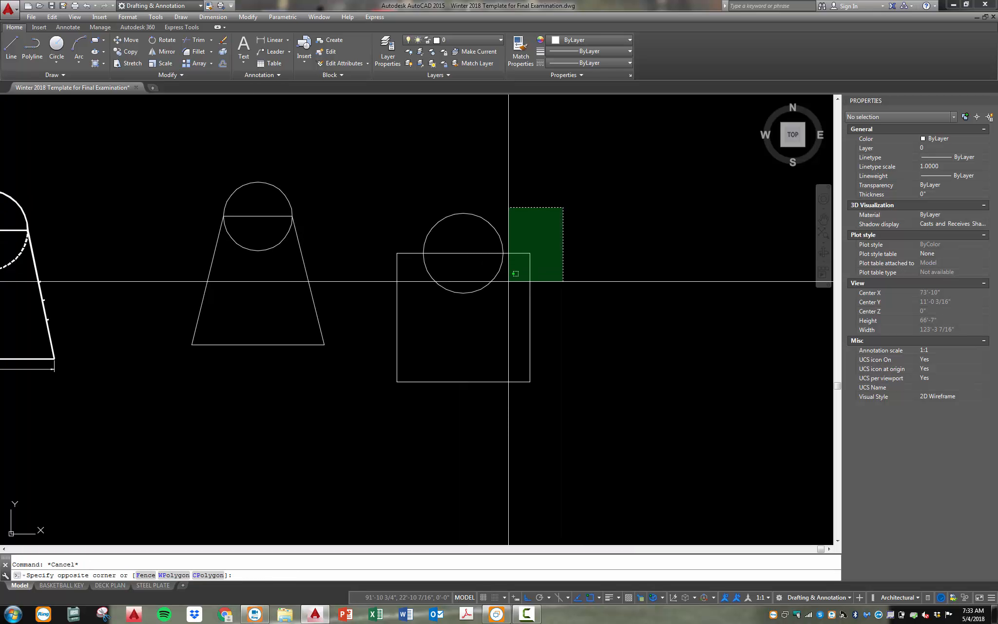
left_click(510, 274)
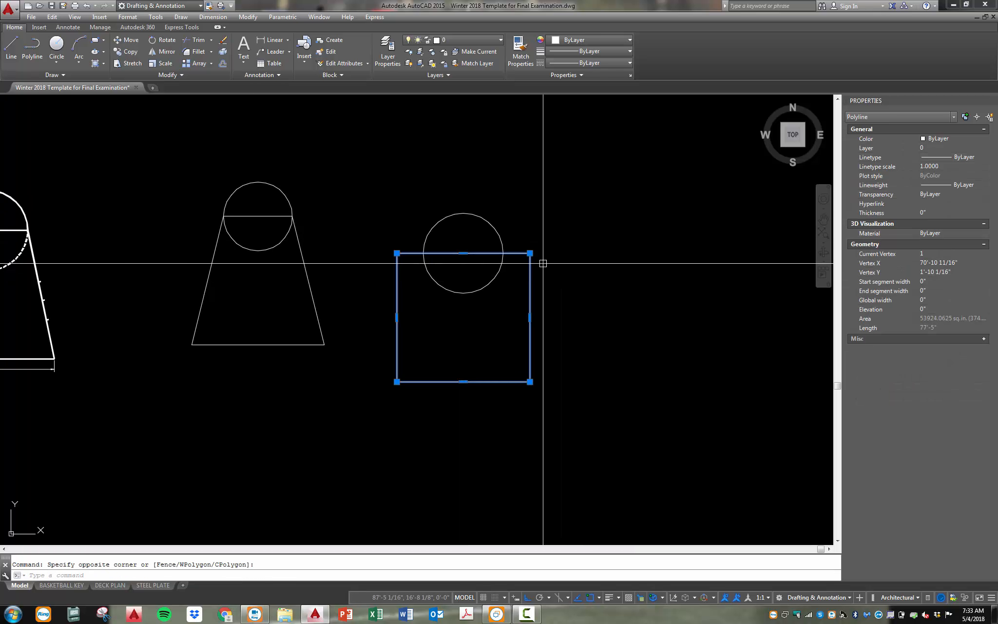
left_click(503, 253)
scroll(435, 259, "up", 2)
left_click(397, 227)
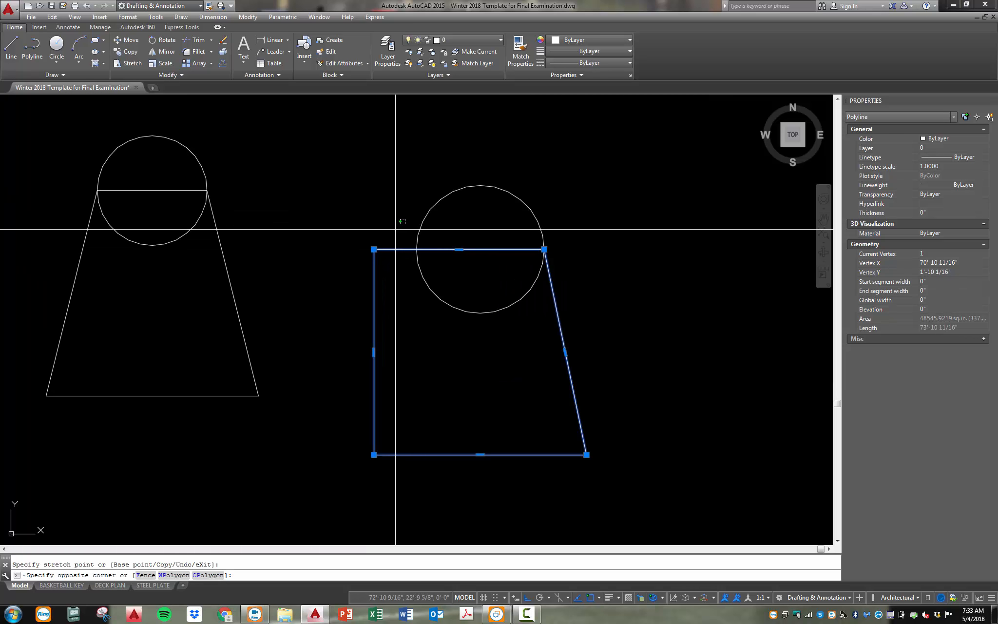
left_click(362, 266)
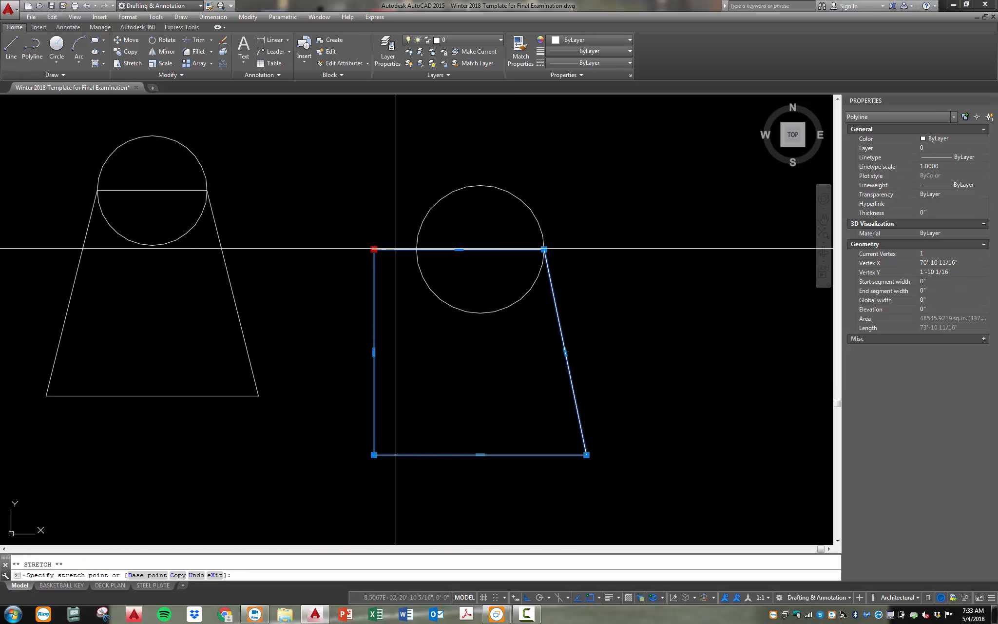
left_click(417, 249)
key("Escape")
scroll(416, 249, "down", 1)
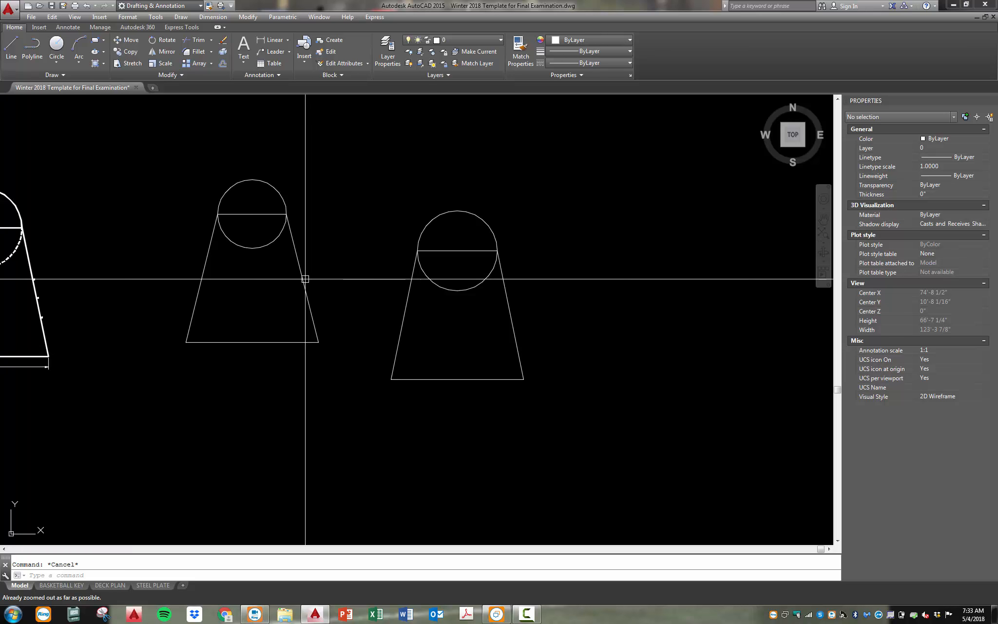
- Zoom to the drawing extents and erase all three basketball keys
middle_click_drag(608, 299, 191, 295)
key("Escape")
type("z")
key("Return")
type("e")
key("Return")
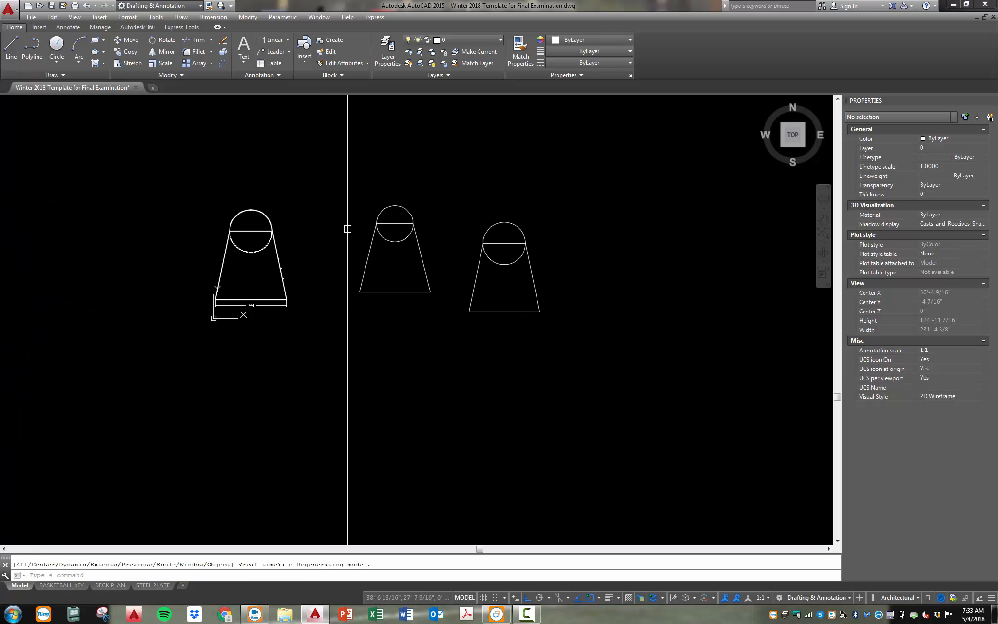
left_click(606, 196)
left_click(187, 392)
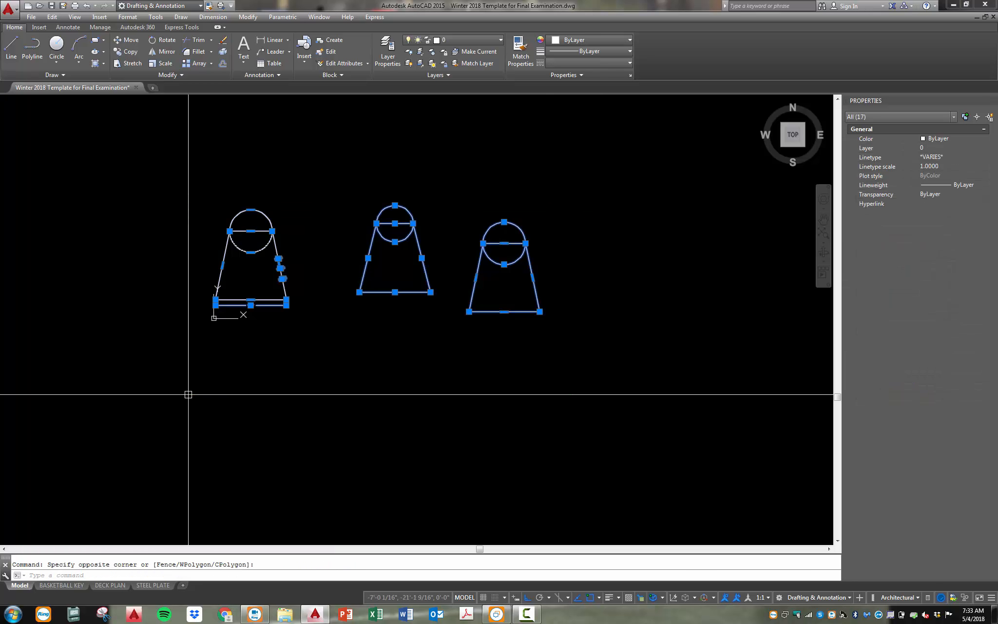
type("e")
key("Return")
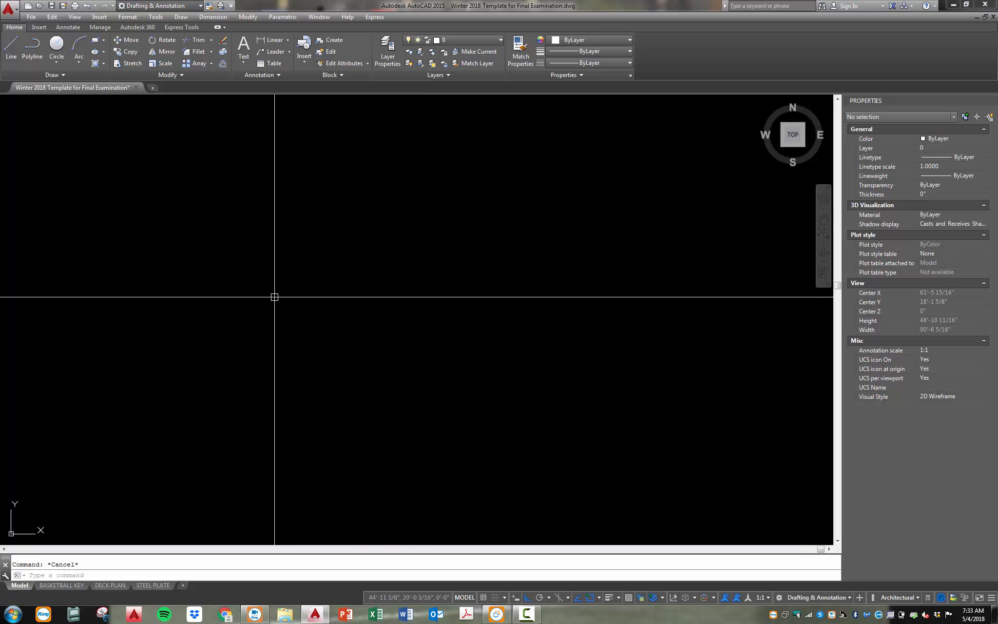
- Draw an 8' vertical line downward, continued by a 23'8-3/4" horizontal line to the right
type("l")
key("Return")
left_click(270, 185)
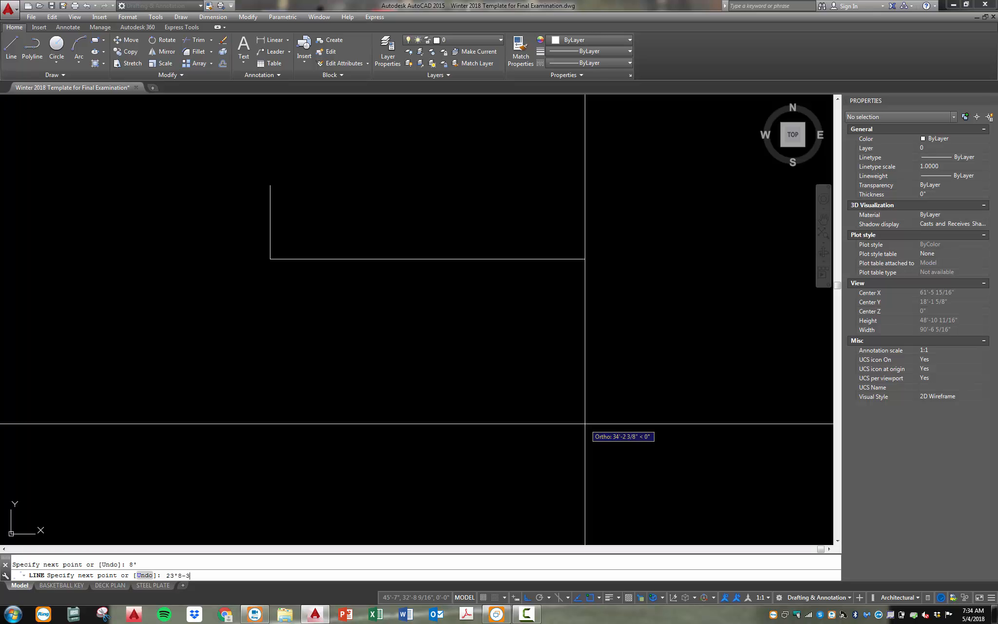
key("Escape")
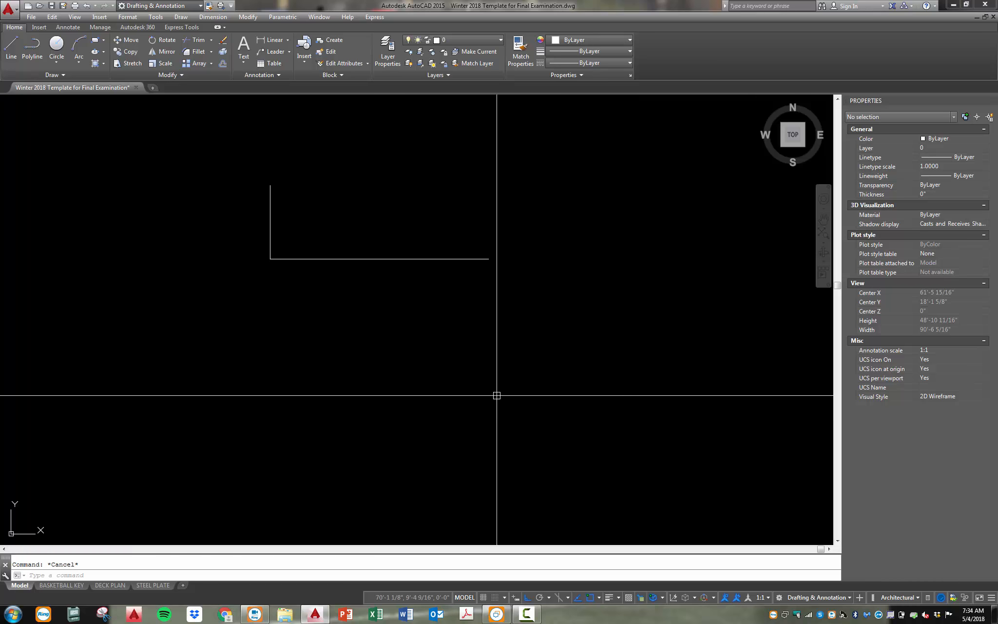
- Copy the horizontal line from its left endpoint up toward the vertical line's upper end
left_click(417, 360)
left_click(316, 195)
type("co")
key("Return")
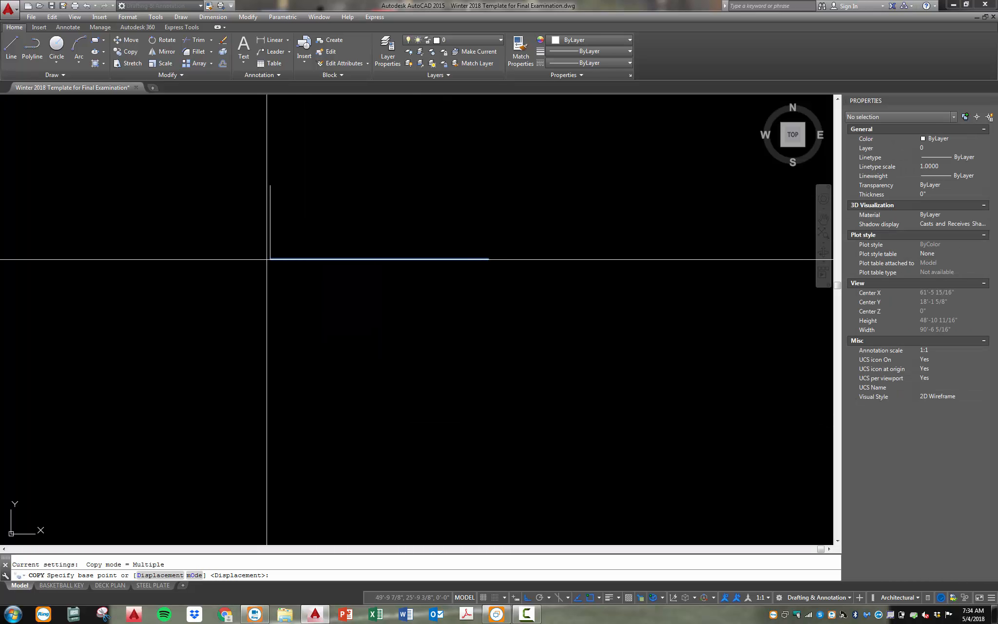
left_click(270, 258)
left_click(269, 181)
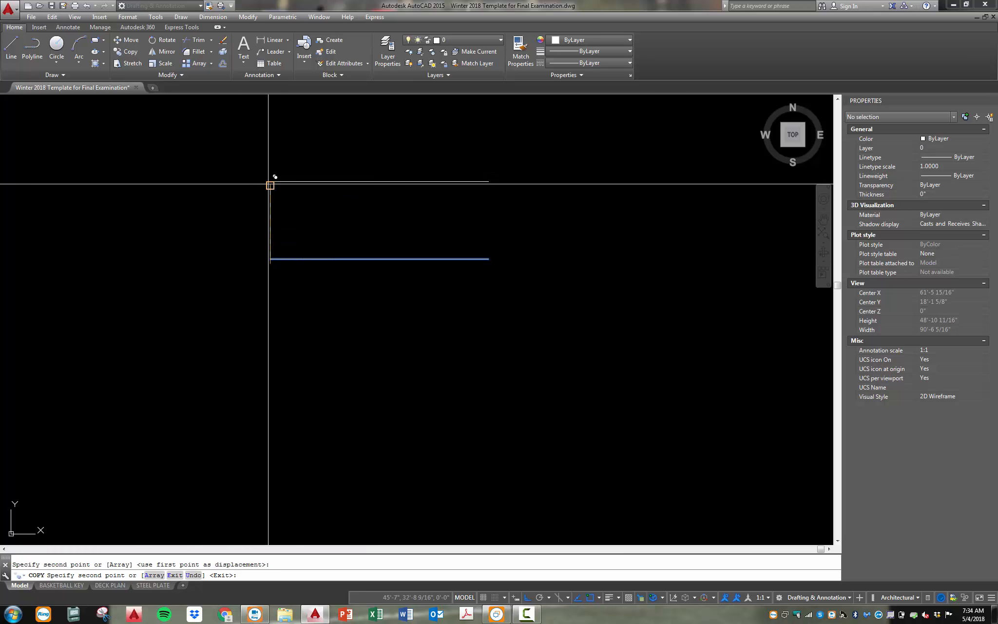
key("Return")
key("Return")
key("Escape")
- Move the copied horizontal line so its left endpoint meets the vertical line's upper endpoint
scroll(278, 176, "up", 4)
left_click(329, 197)
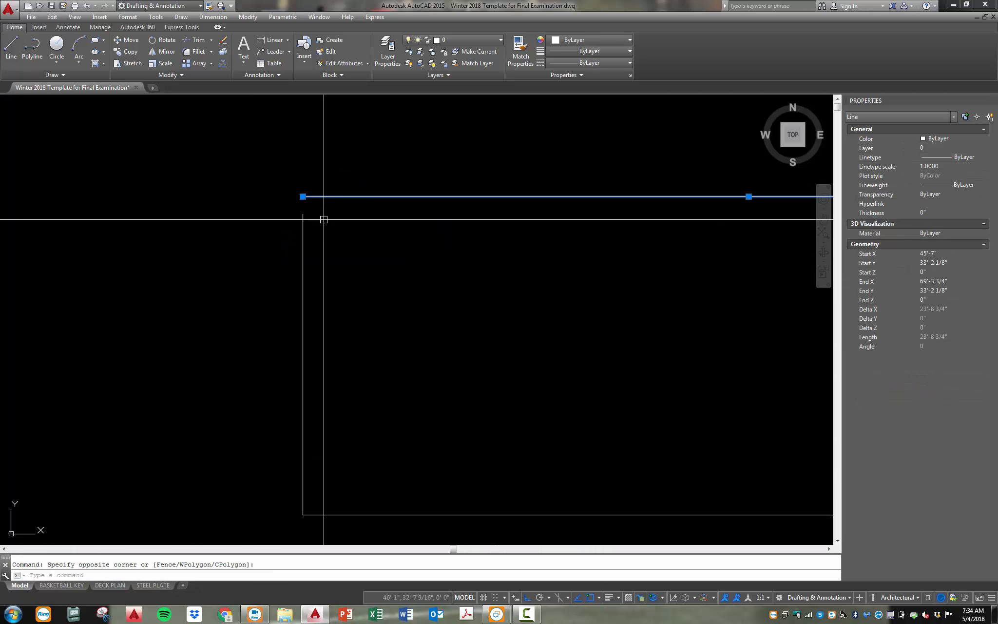
type("m")
key("Return")
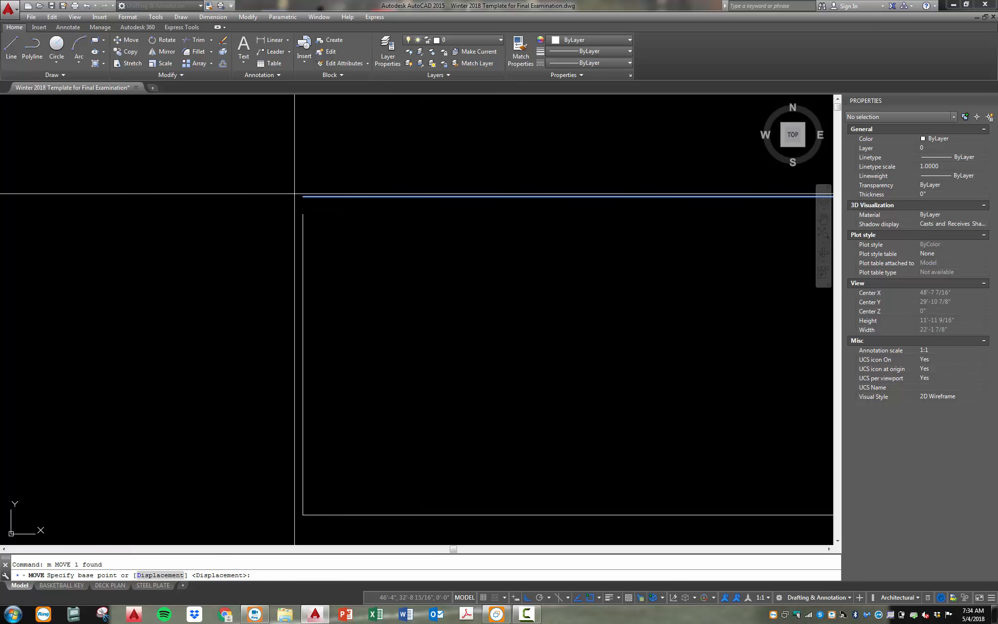
left_click(303, 197)
left_click(303, 214)
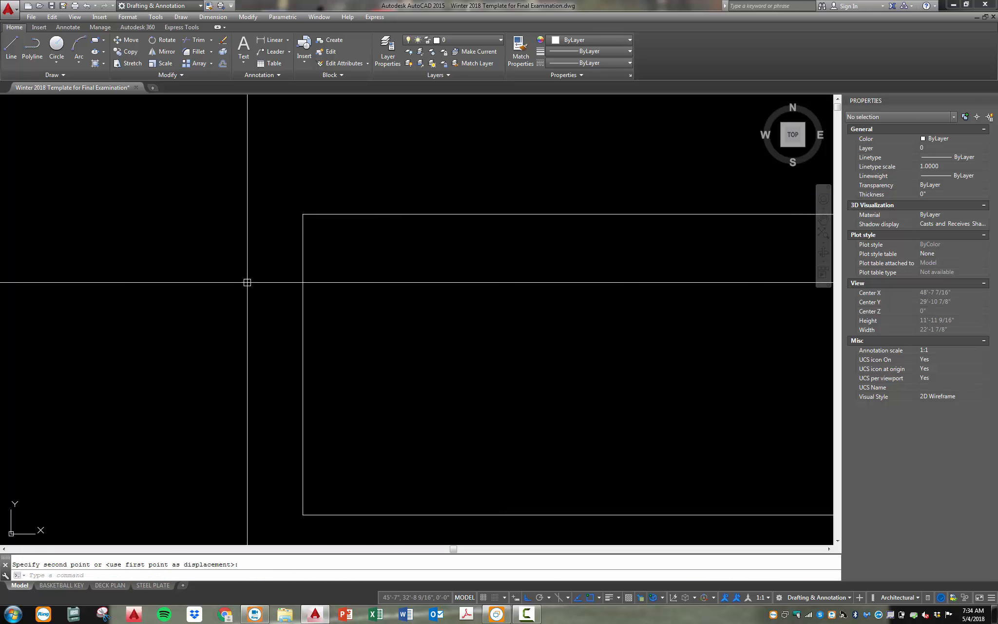
key("Escape")
- Copy the left vertical line to the right ends of the horizontal lines, closing the rectangle
scroll(146, 349, "down", 4)
type("c")
key("Return")
left_click(318, 348)
left_click(197, 351)
key("Return")
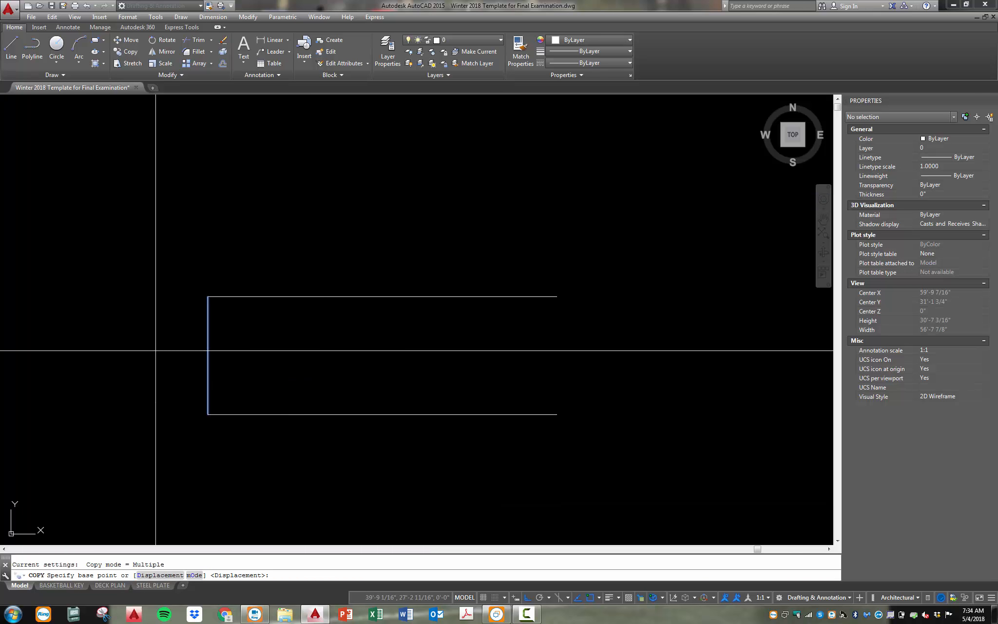
left_click(208, 297)
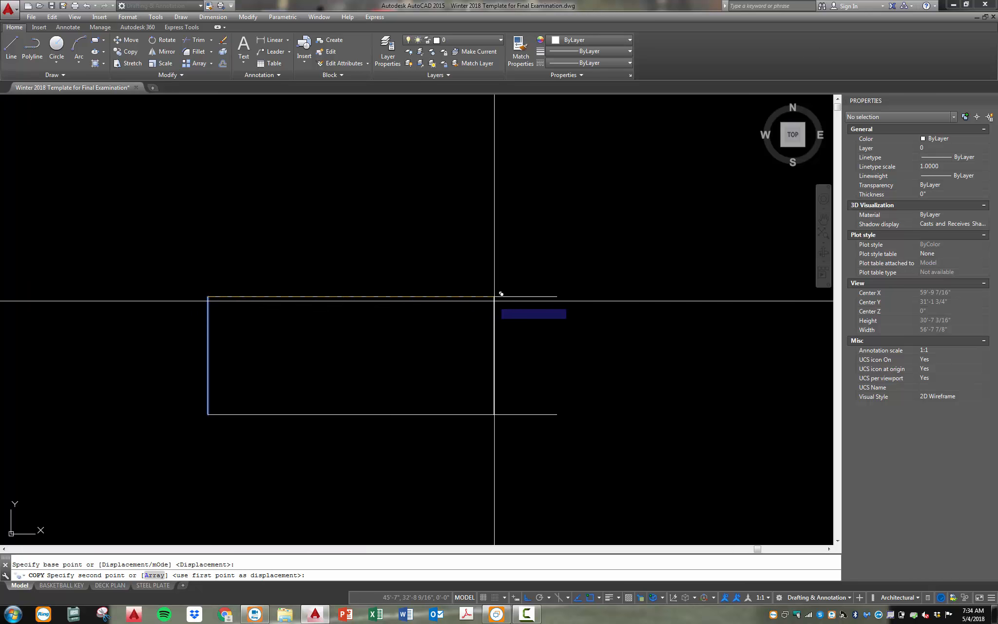
left_click(553, 297)
key("Escape")
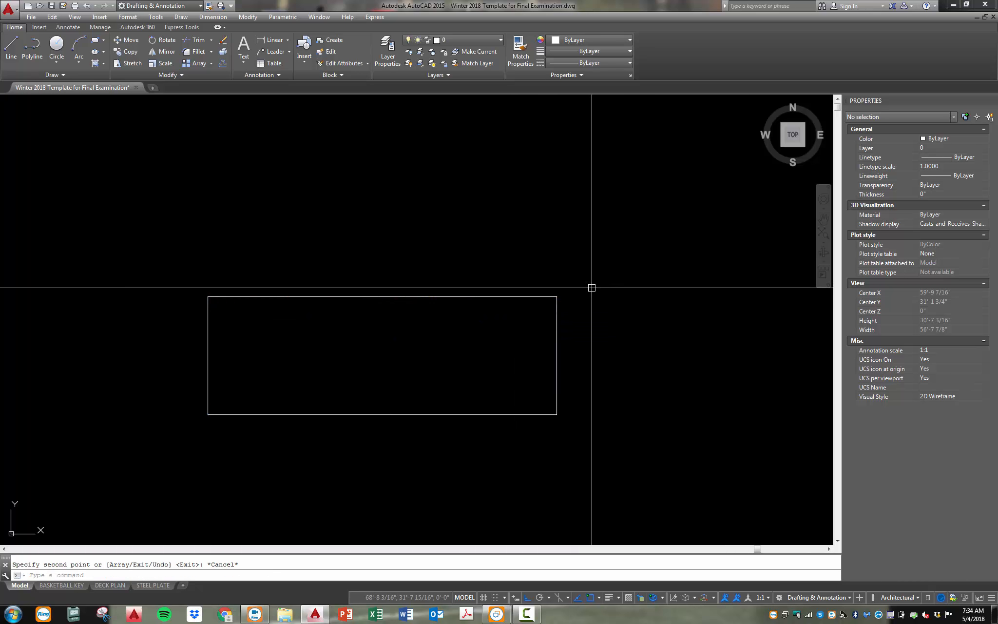
scroll(473, 321, "down", 2)
scroll(423, 409, "up", 2)
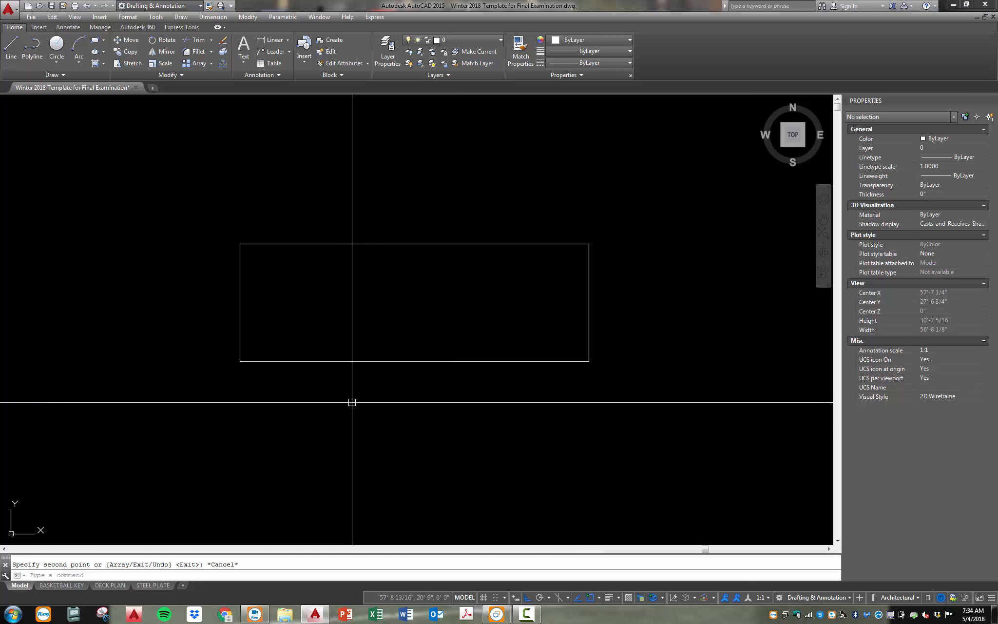
- Offset all four sides of the rectangle 3.5" inward
type("o")
key("Return")
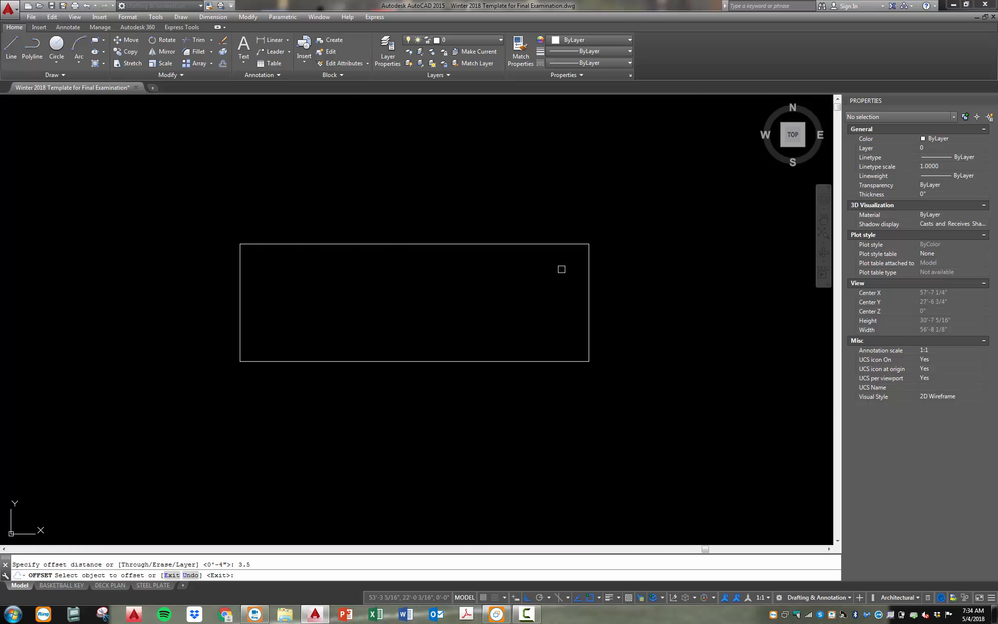
left_click(291, 244)
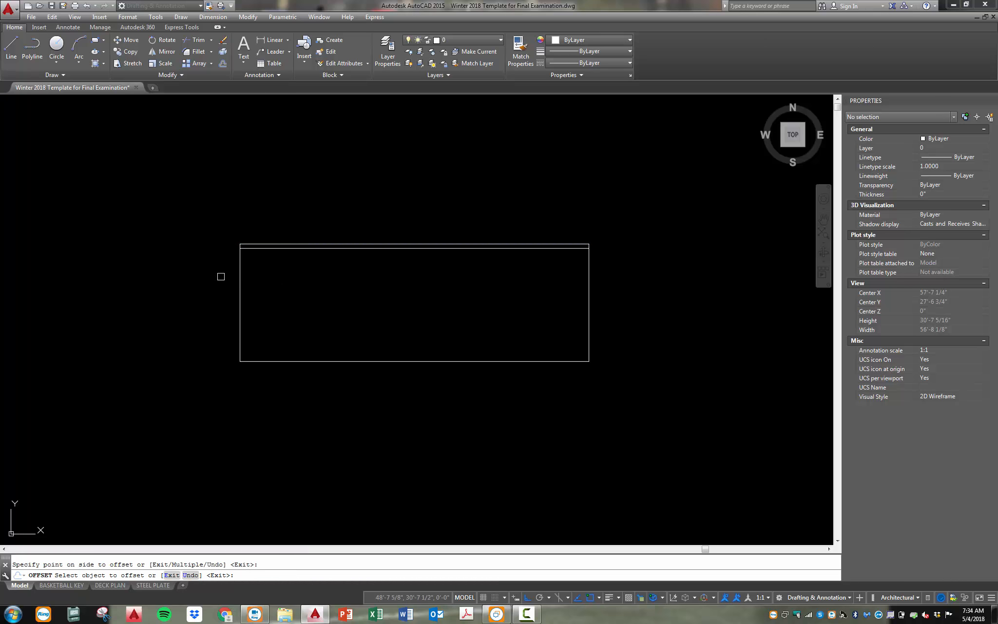
left_click(240, 292)
left_click(283, 361)
left_click(341, 344)
key("Escape")
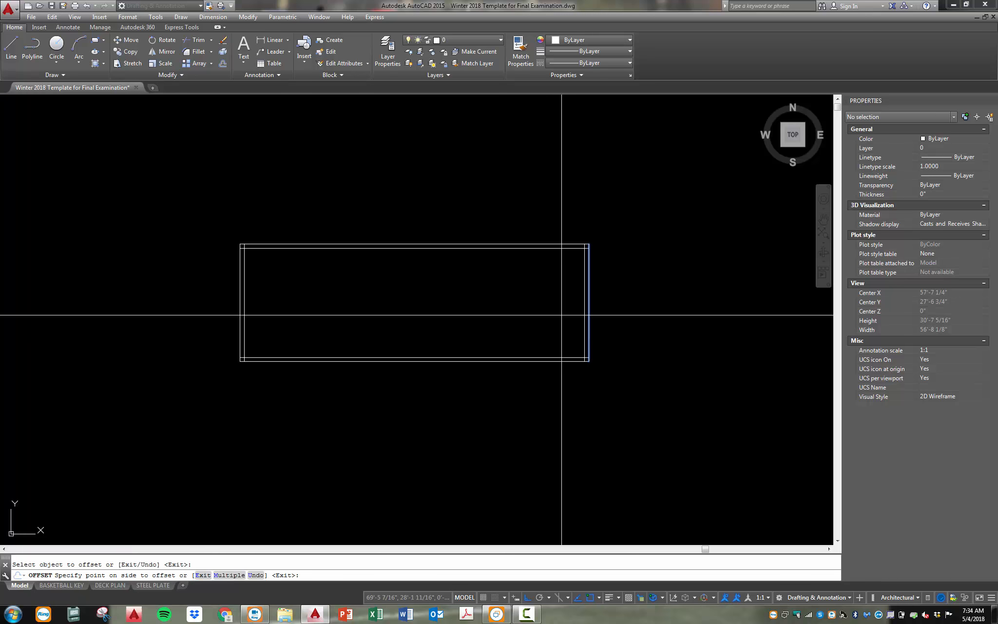
- Trim the overlapping ends of the inner offset lines at the rectangle's upper-right corner
scroll(640, 241, "up", 10)
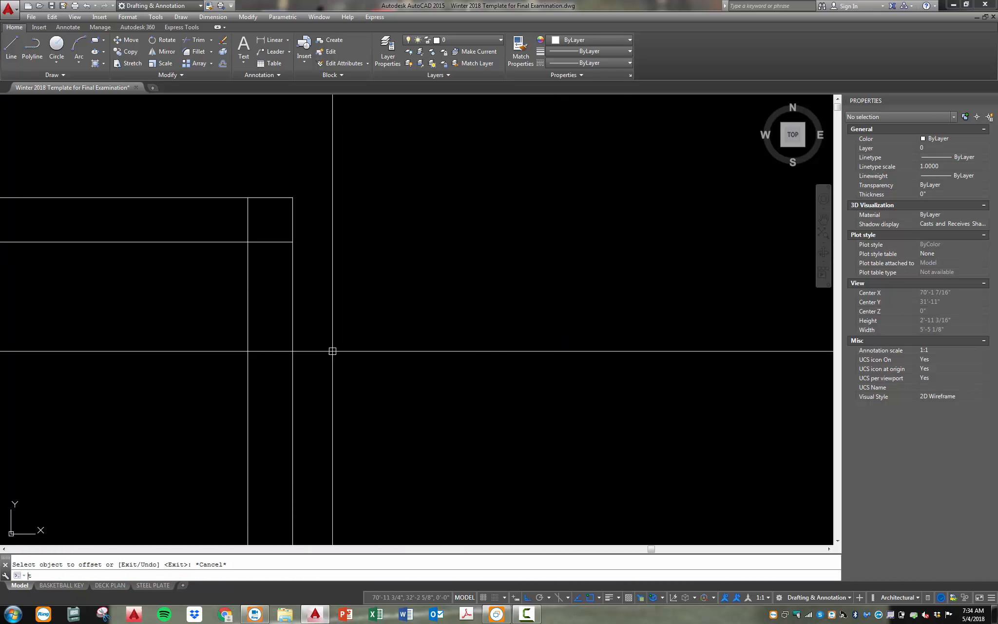
type("tr")
key("Return")
left_click_drag(262, 224, 214, 280)
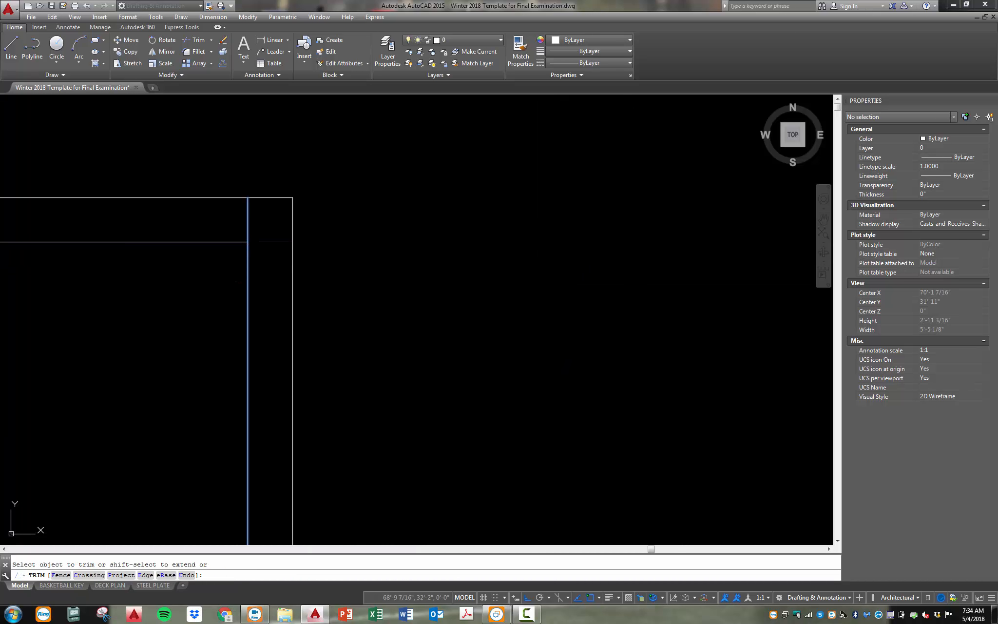
scroll(336, 176, "down", 2)
key("Escape")
- Trim the overlapping ends of the inner offset lines at the rectangle's lower-right corner
scroll(390, 180, "down", 2)
scroll(326, 459, "up", 5)
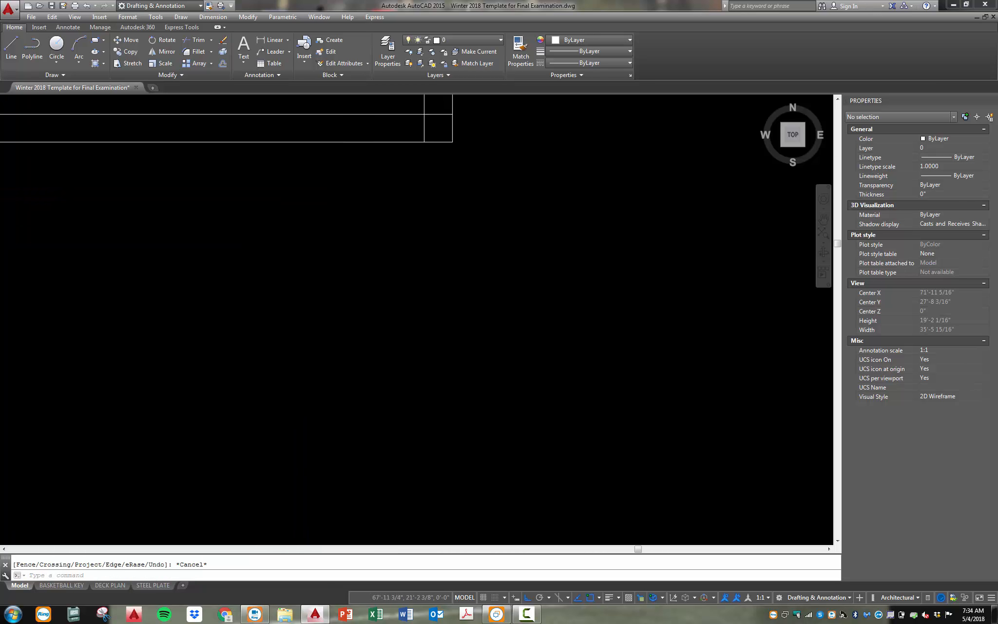
scroll(414, 331, "down", 3)
scroll(420, 366, "down", 2)
type("tr")
key("Return")
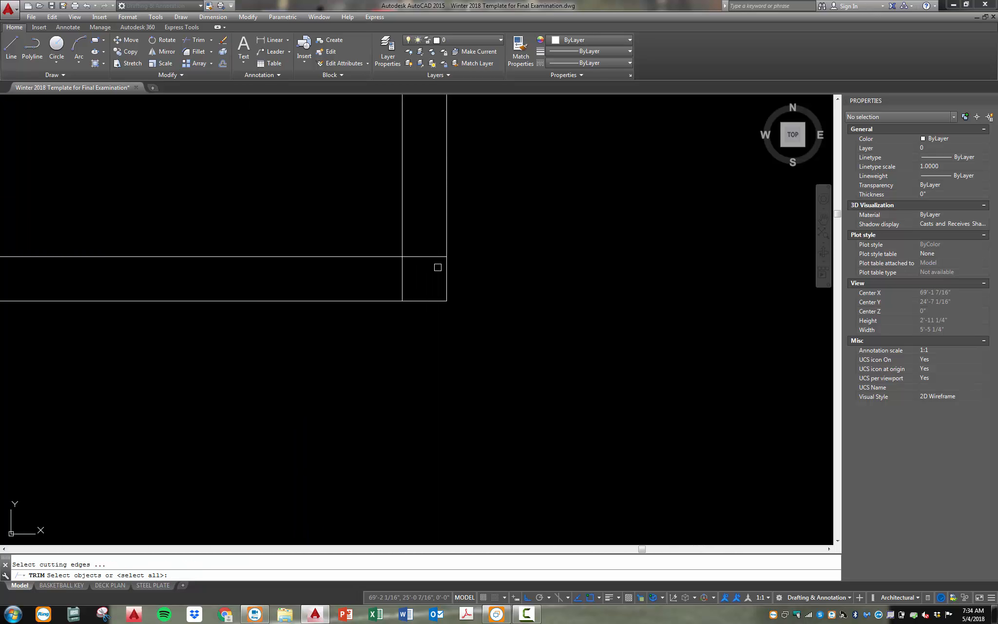
scroll(426, 276, "down", 3)
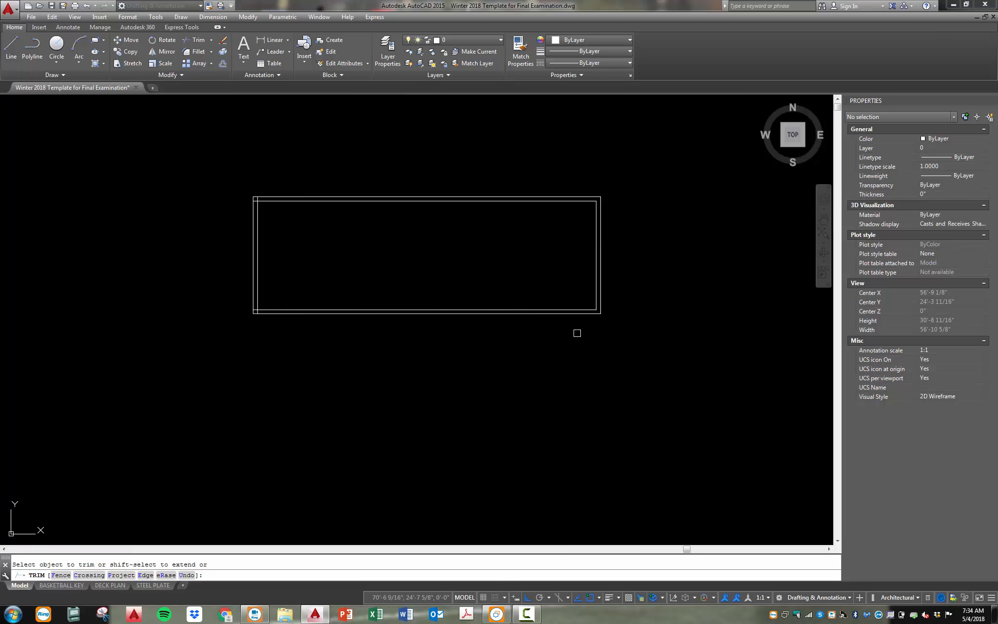
scroll(577, 332, "up", 4)
key("Escape")
- Draw a diagonal mitre line from the inner to the outer lower-right corner of the border
type("l")
key("Return")
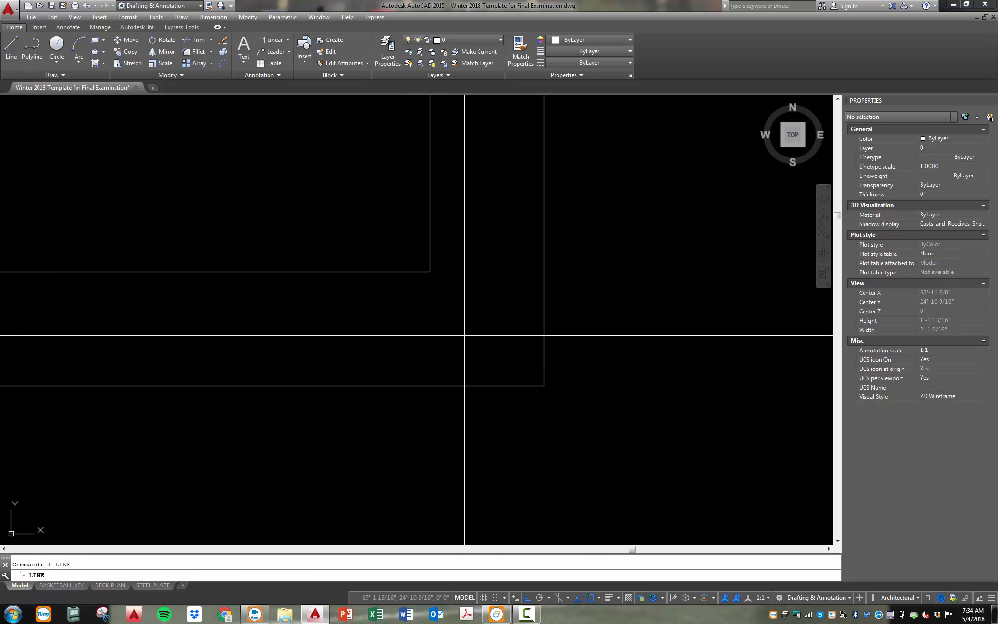
left_click(430, 271)
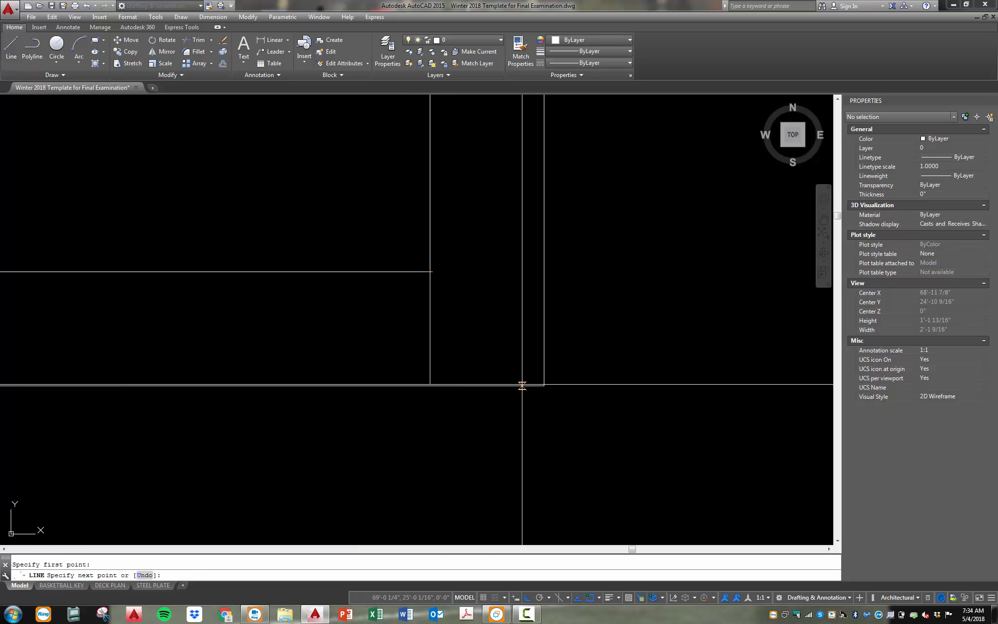
key("Escape")
- Draw a diagonal mitre line from the inner to the outer upper-right corner of the border
scroll(525, 366, "down", 4)
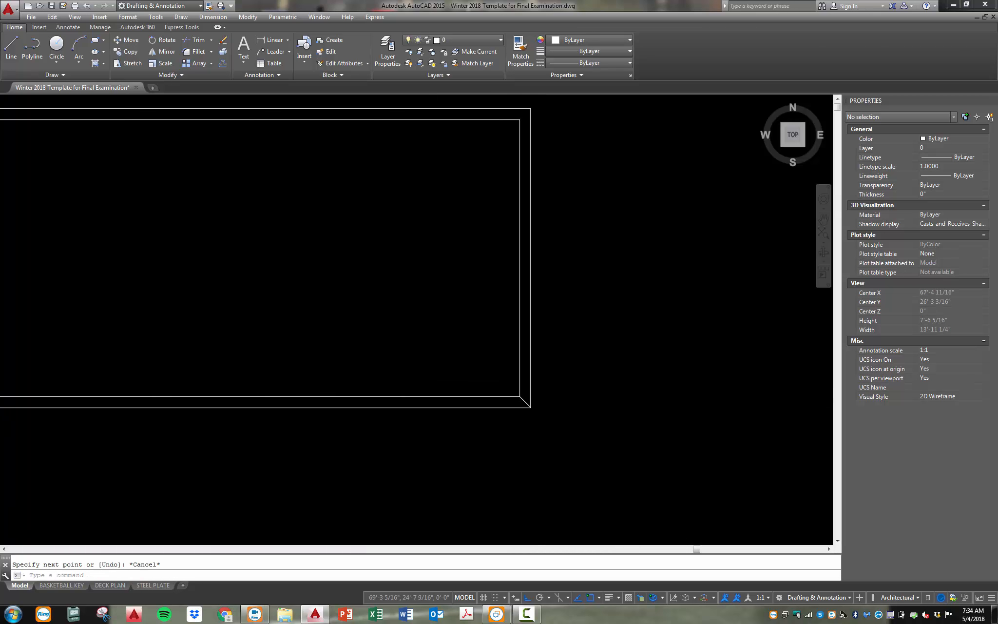
key("Return")
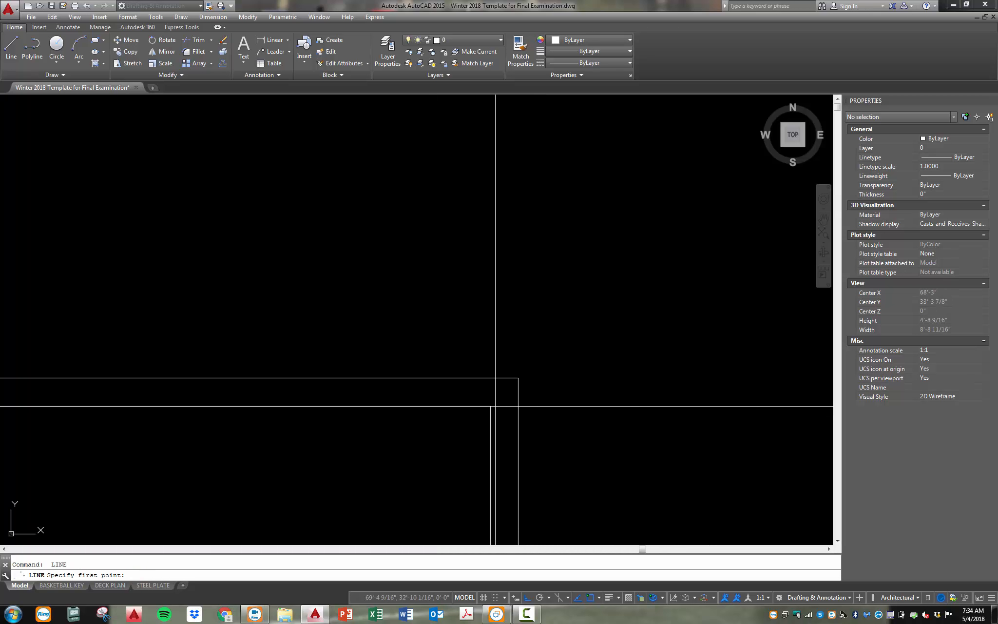
scroll(485, 406, "up", 6)
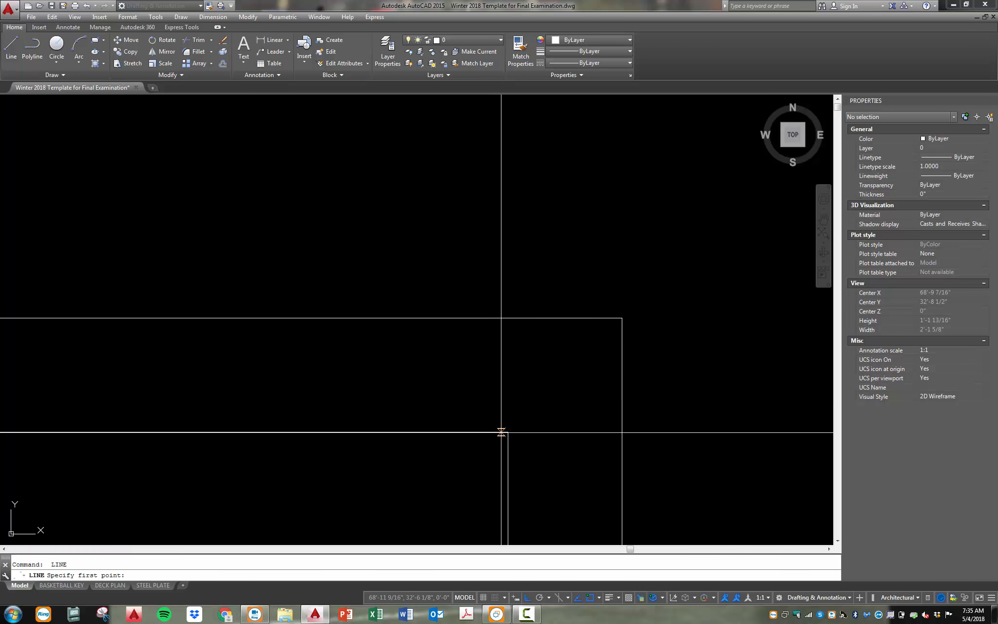
left_click(508, 432)
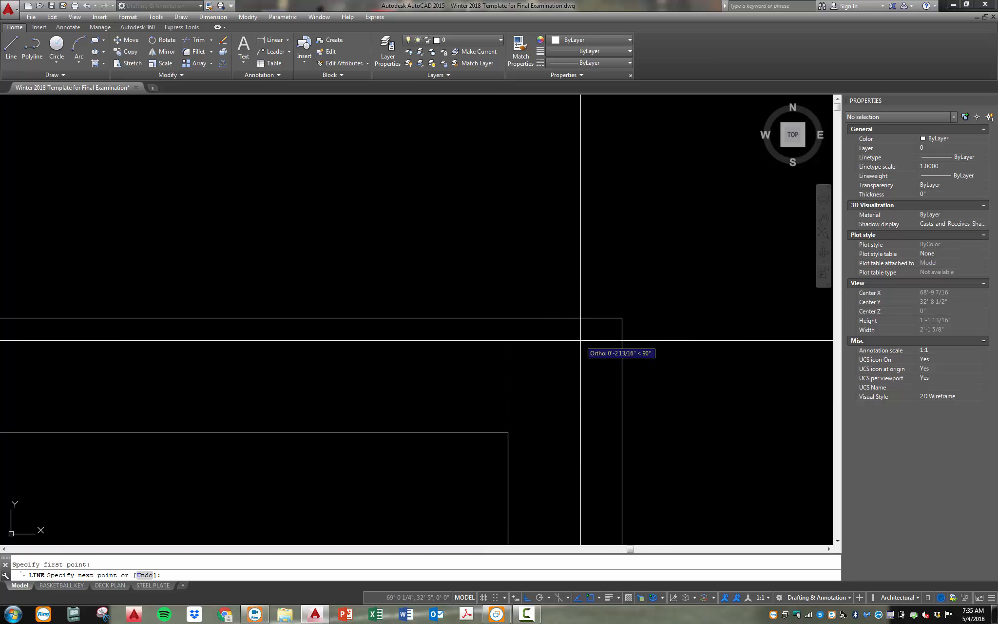
left_click(617, 318)
key("Escape")
- Trim the overlapping ends of the inner offset lines at the rectangle's upper-left corner
scroll(615, 292, "down", 16)
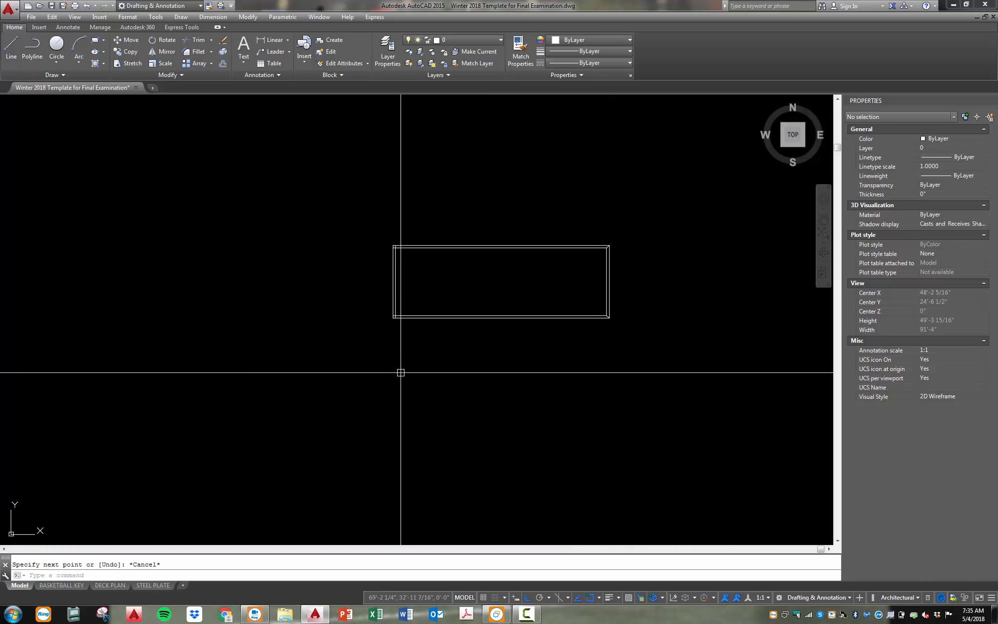
scroll(403, 241, "up", 8)
scroll(316, 304, "up", 2)
scroll(106, 412, "up", 4)
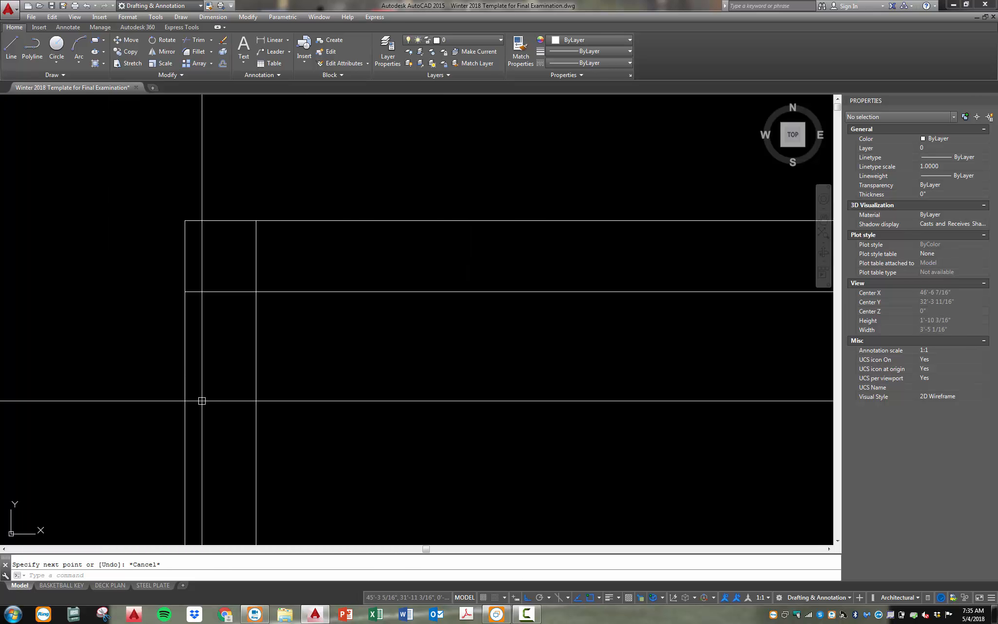
type("tr")
key("Return")
left_click(284, 391)
left_click(229, 256)
key("Return")
left_click(269, 258)
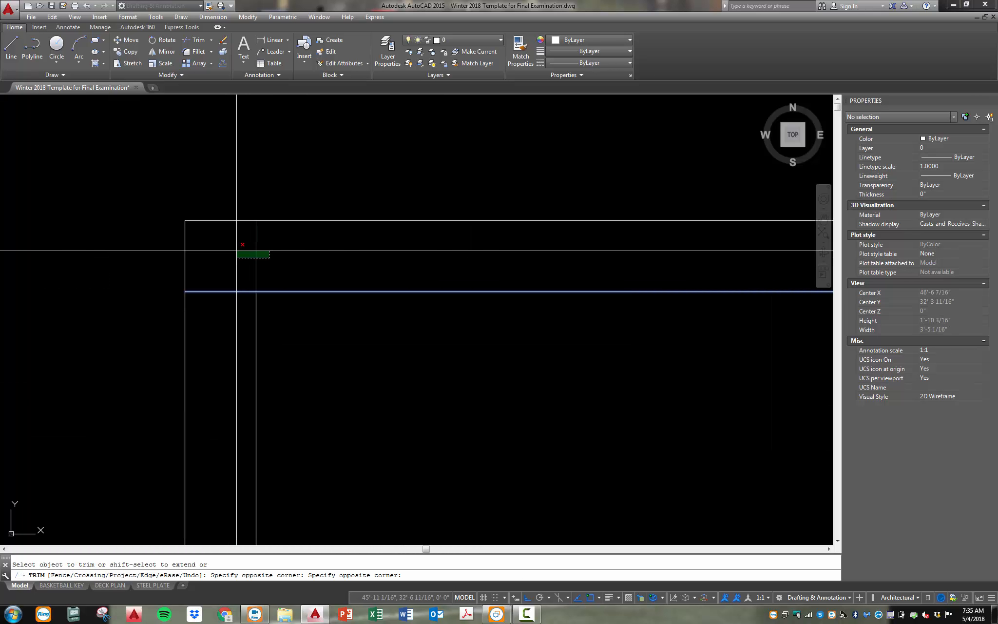
left_click(237, 250)
left_click(238, 286)
left_click(234, 308)
key("Escape")
- Draw a short vertical check line from the inner to the outer line of the upper border, near the upper-left corner
type("l")
key("Return")
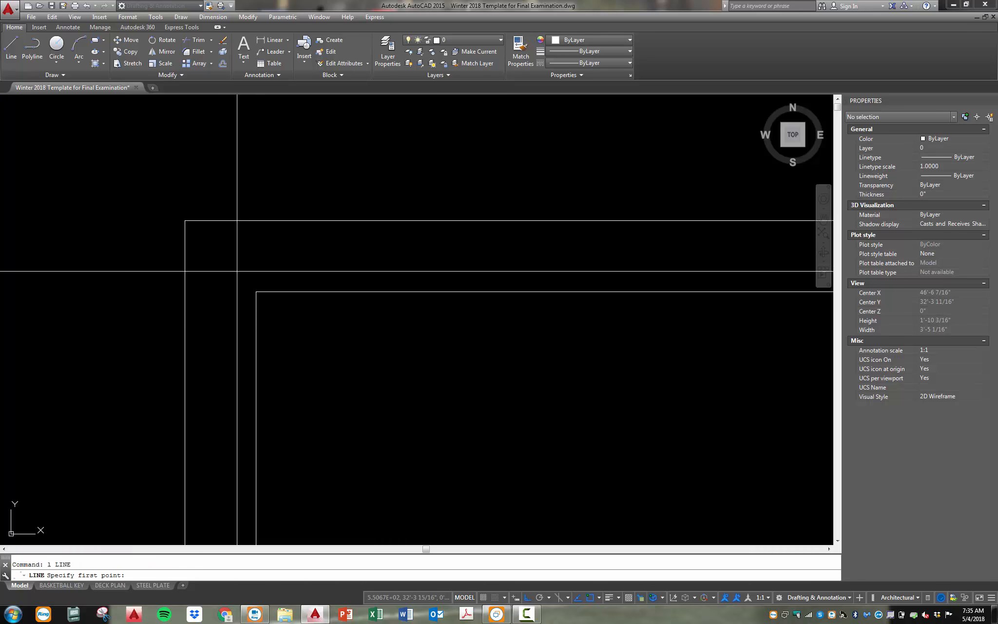
scroll(253, 317, "up", 3)
scroll(248, 319, "down", 4)
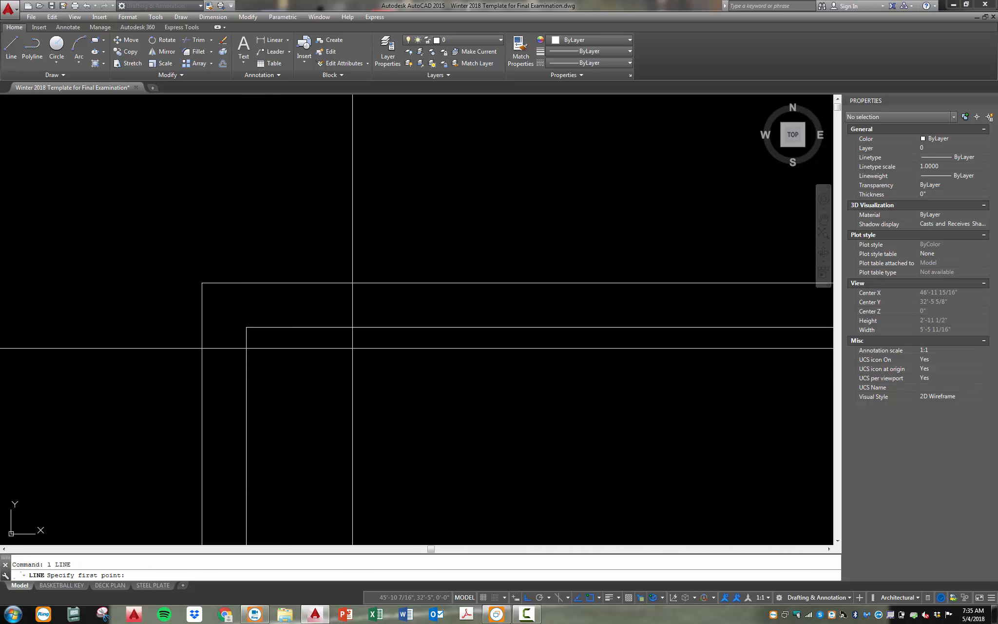
left_click(363, 327)
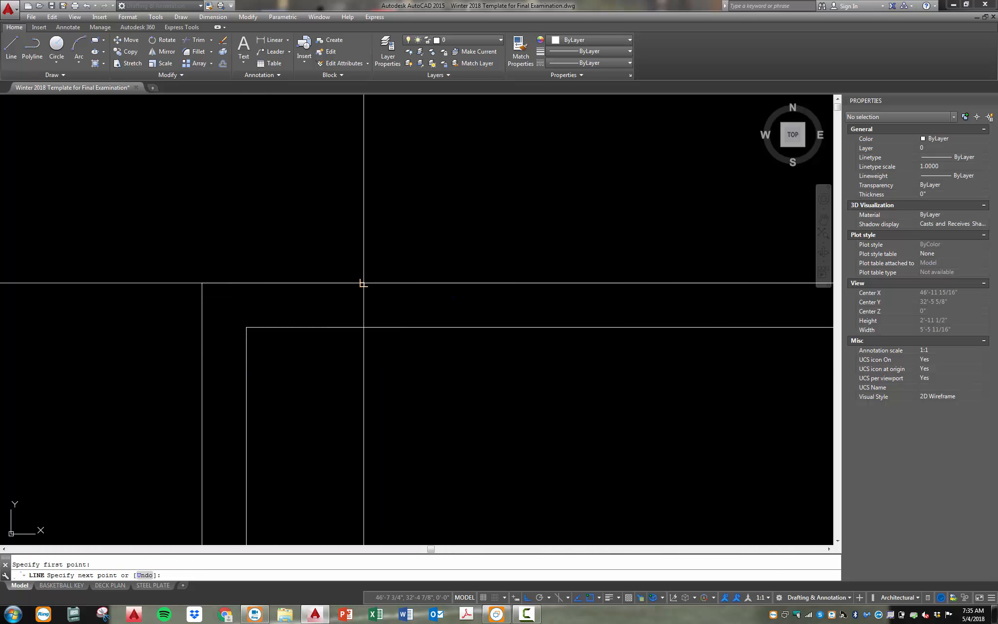
left_click(364, 283)
scroll(352, 319, "down", 3)
scroll(347, 335, "up", 2)
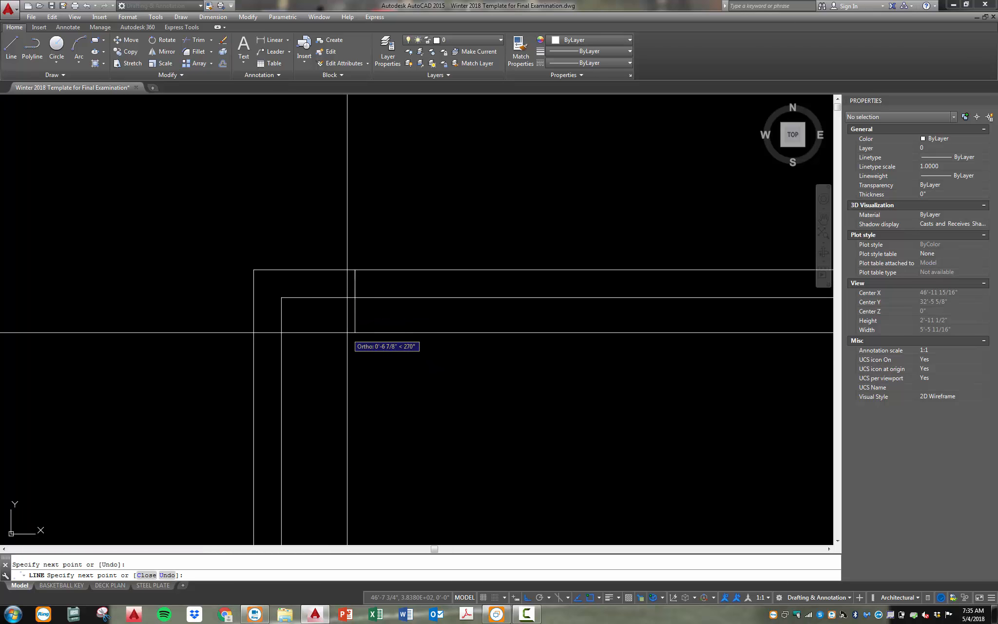
key("Escape")
key("Escape")
- Dimension the width of the upper border with a linear dimension beside the short vertical line
type("n")
key("Return")
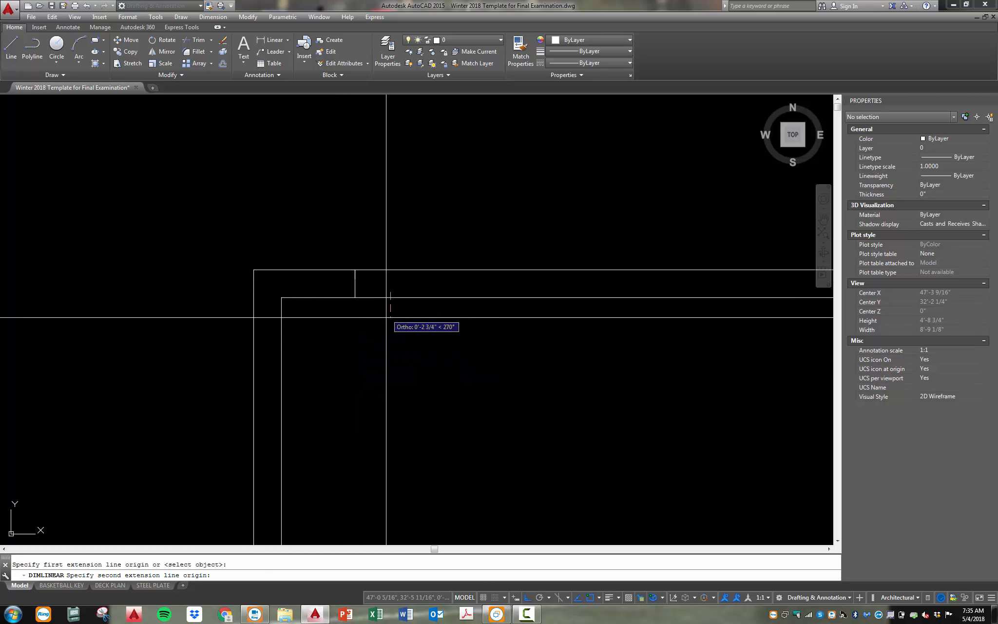
left_click(375, 270)
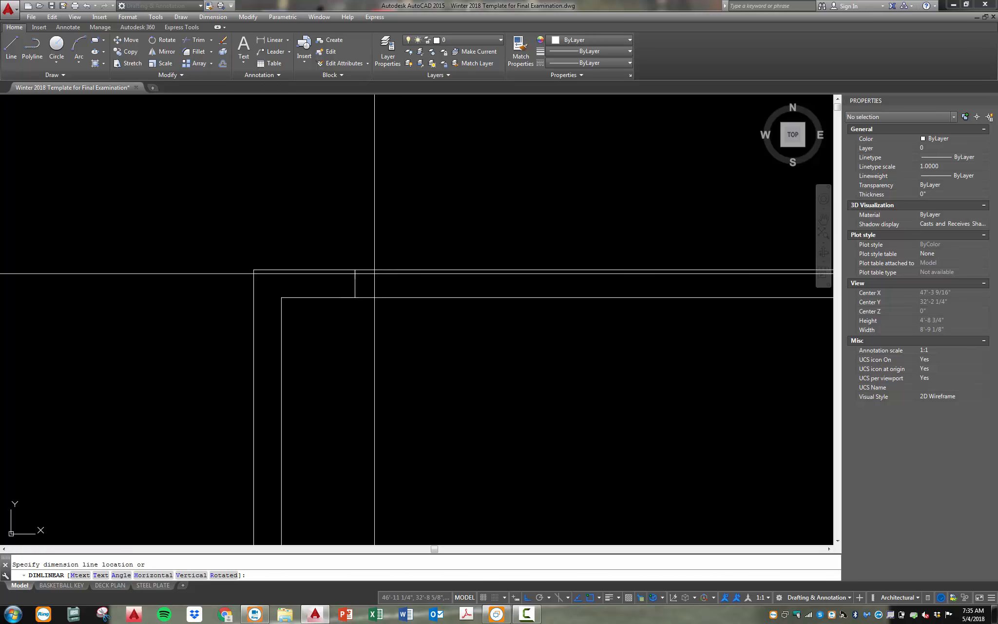
left_click(382, 285)
- Erase the border width dimension and the short vertical check line
left_click(466, 218)
left_click(415, 170)
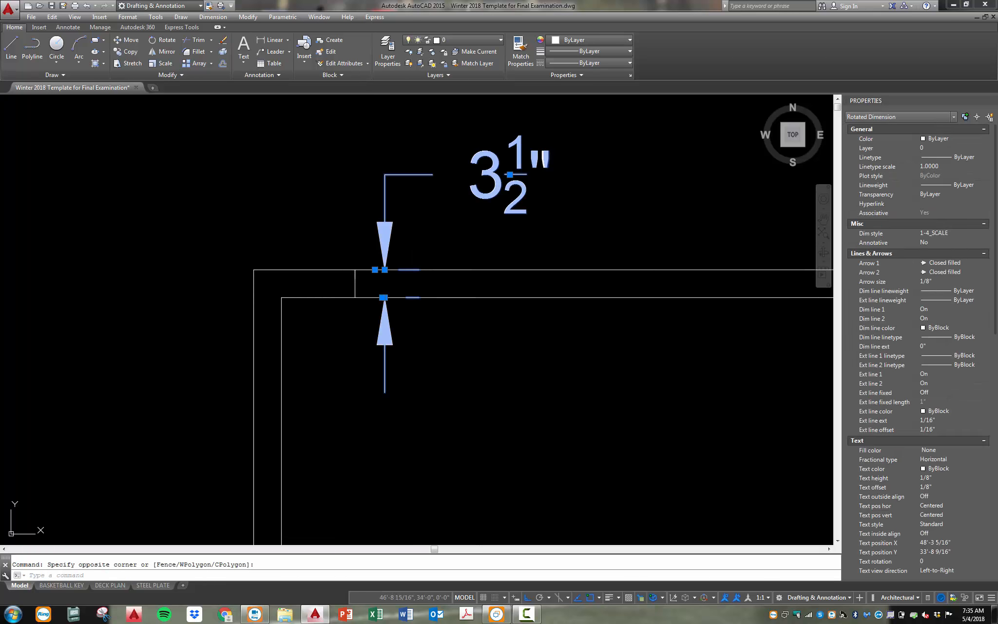
type("e")
key("Return")
left_click(351, 371)
left_click(373, 245)
type("e")
key("Return")
- Draw a diagonal mitre line from the inner upper-left corner of the border towards its outer corner
type("l")
key("Return")
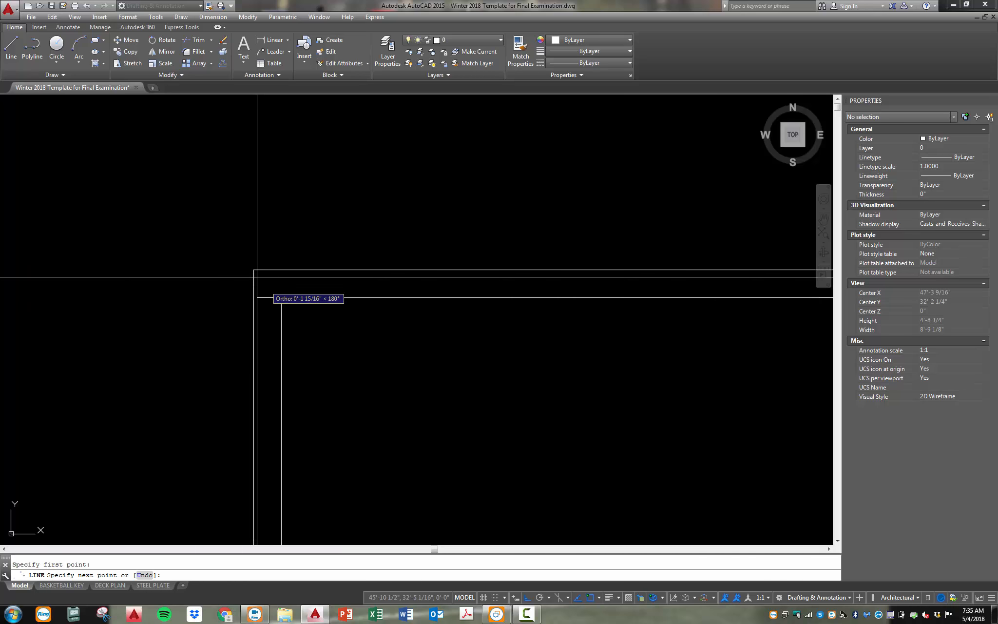
scroll(254, 269, "up", 3)
key("Escape")
- Move the outer endpoint of the upper-left mitre line exactly onto the border's outer corner
scroll(239, 254, "up", 4)
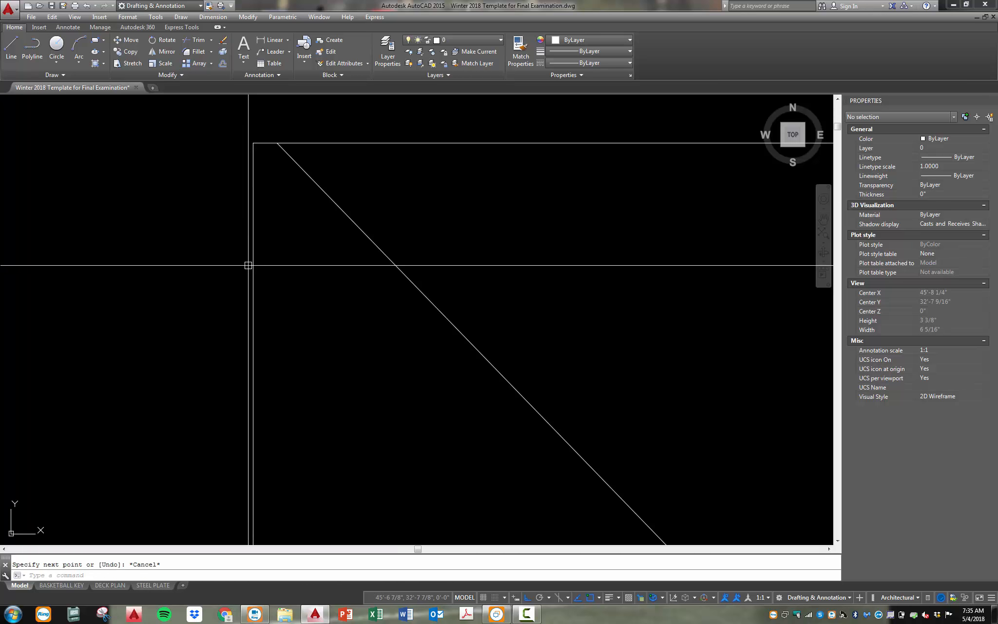
left_click(430, 232)
left_click(362, 296)
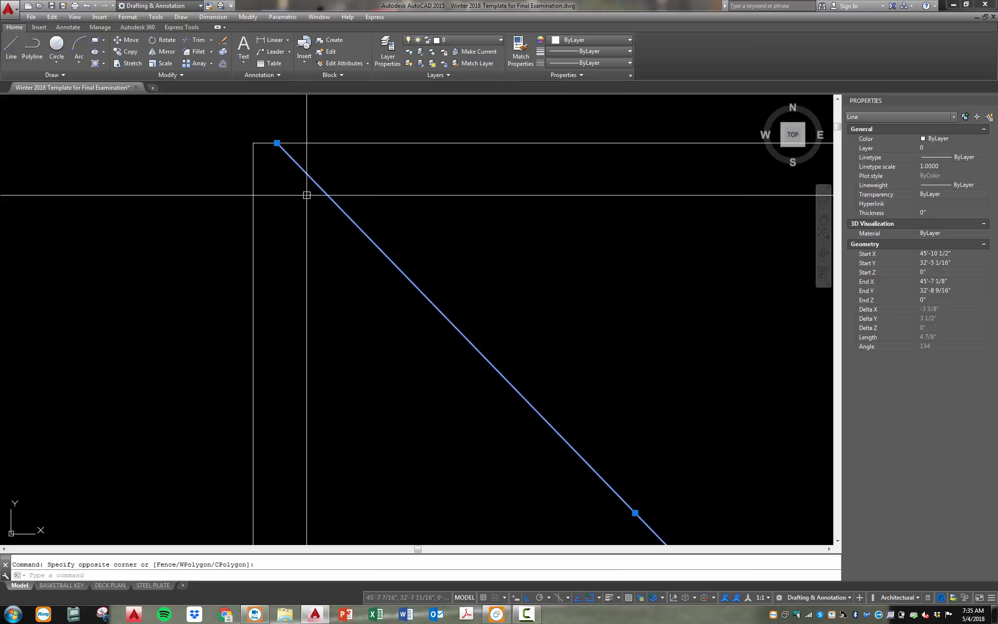
left_click(277, 142)
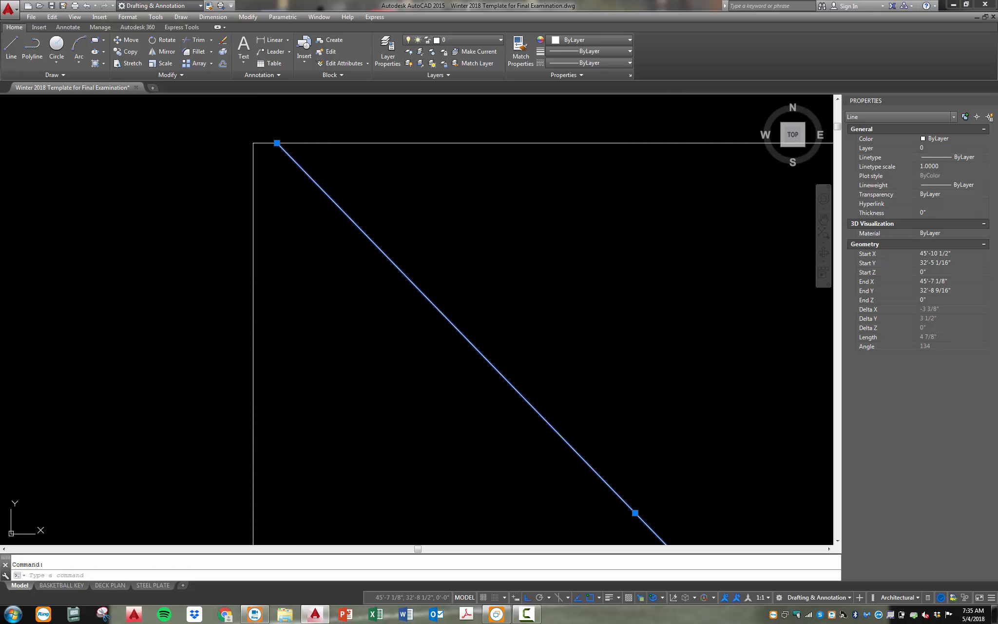
key("Escape")
key("Escape")
scroll(277, 450, "down", 10)
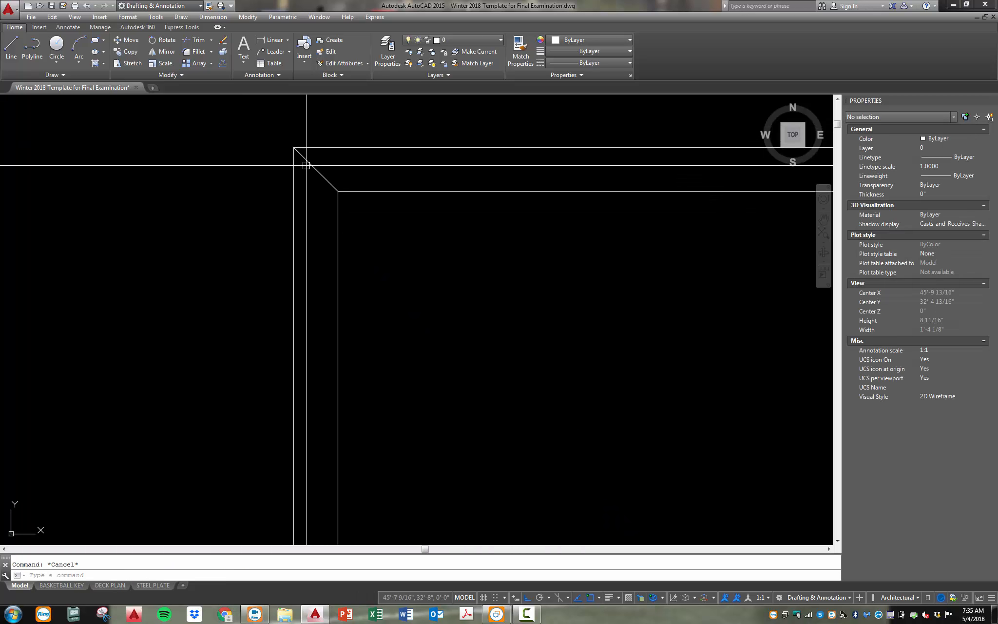
- Trim the overlapping ends of the inner offset lines at the rectangle's lower-left corner
scroll(295, 466, "up", 6)
type("tr")
key("Return")
left_click(454, 333)
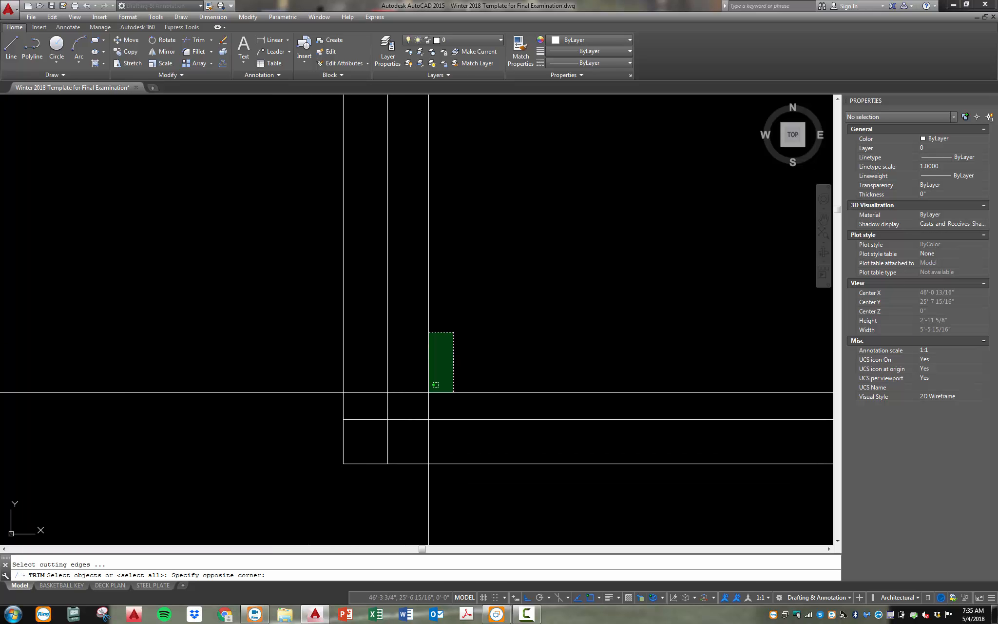
left_click(334, 439)
key("Return")
left_click(385, 434)
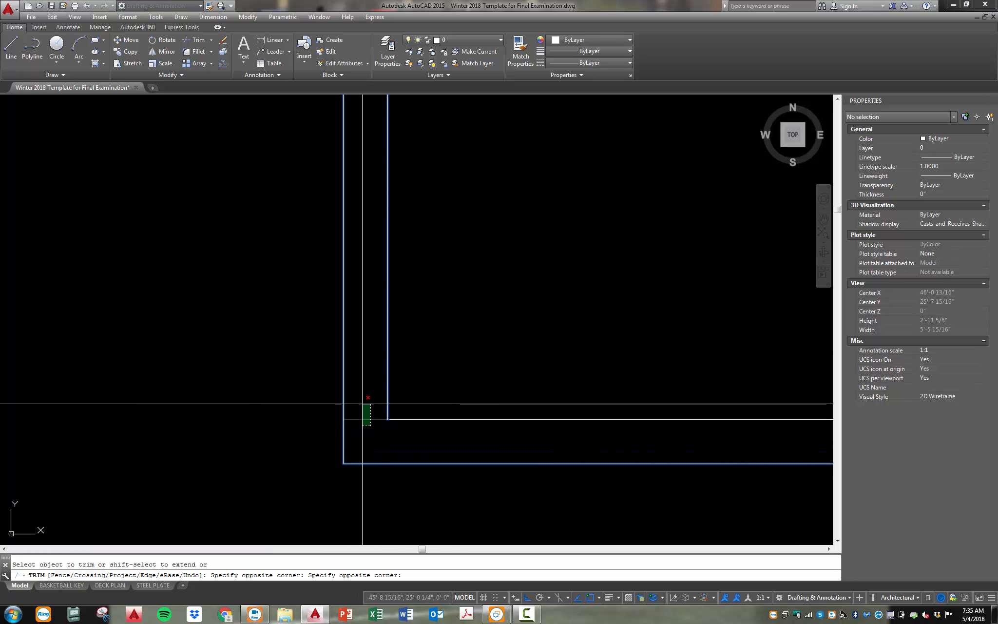
left_click(363, 418)
key("Escape")
- Draw a diagonal mitre line from the inner to the outer lower-left corner of the border
type("l")
key("Return")
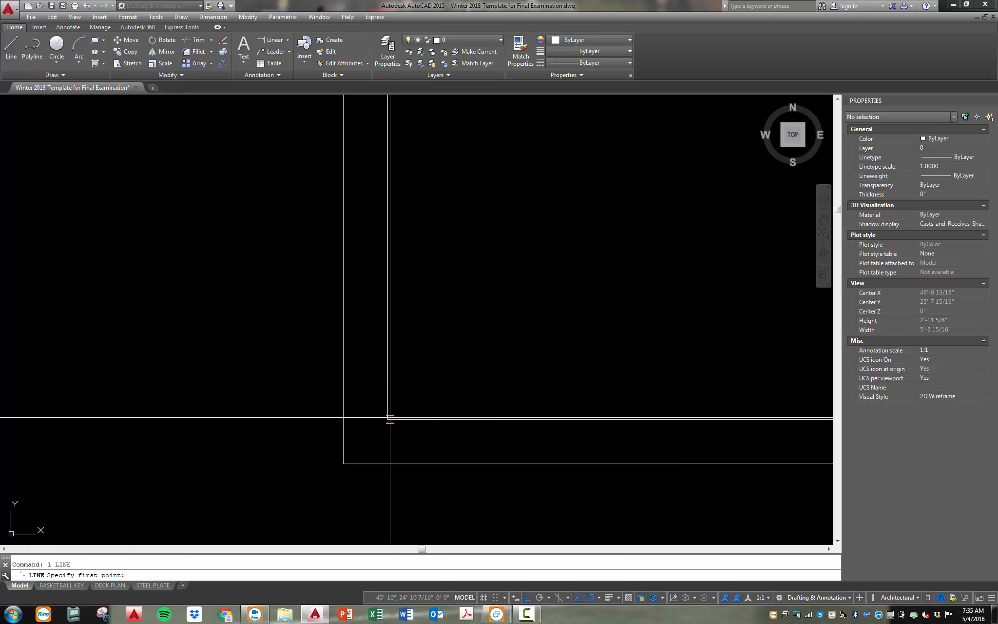
left_click(387, 420)
left_click(344, 463)
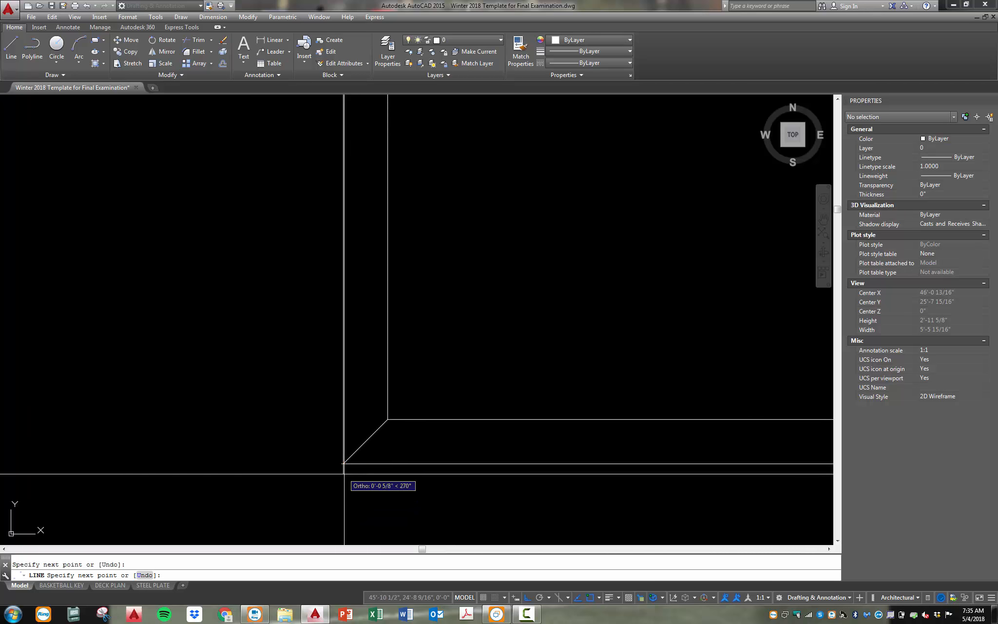
key("Escape")
- Offset the border's inner lower and inner left lines 0.25" inward
scroll(512, 425, "up", 2)
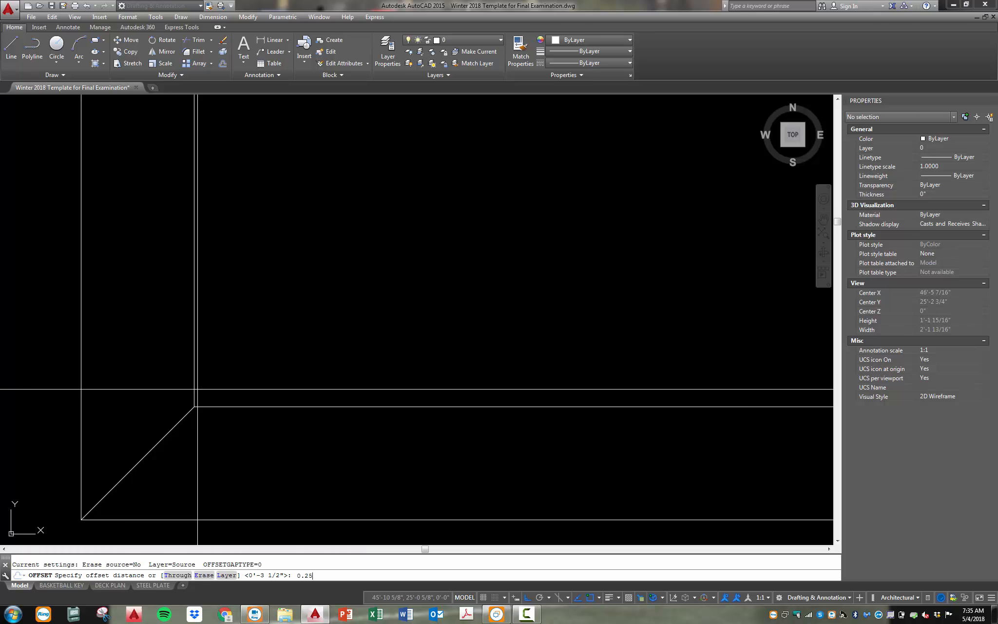
key("Return")
left_click(258, 406)
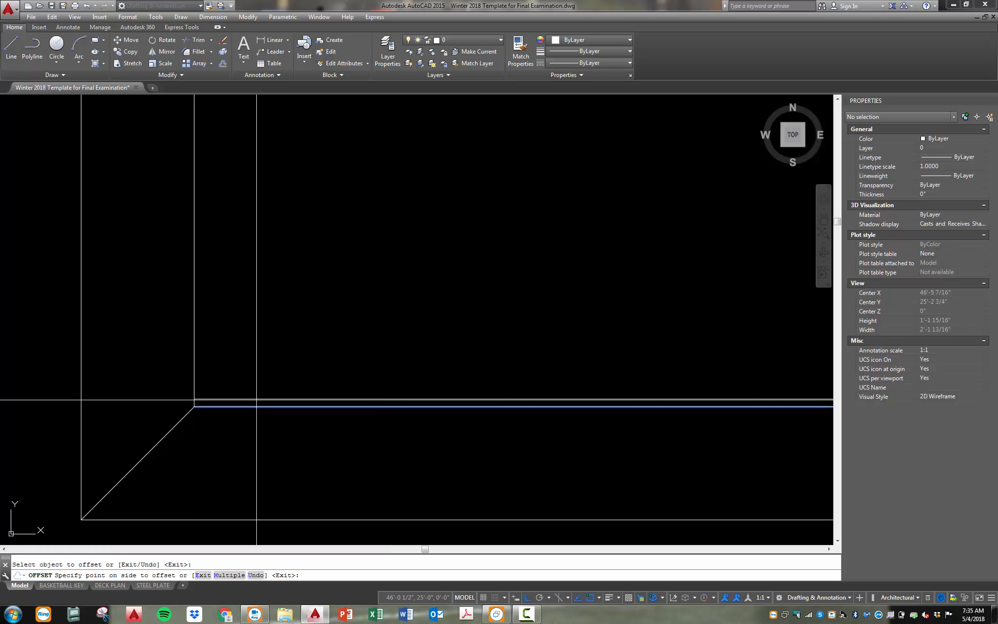
left_click(239, 347)
key("Escape")
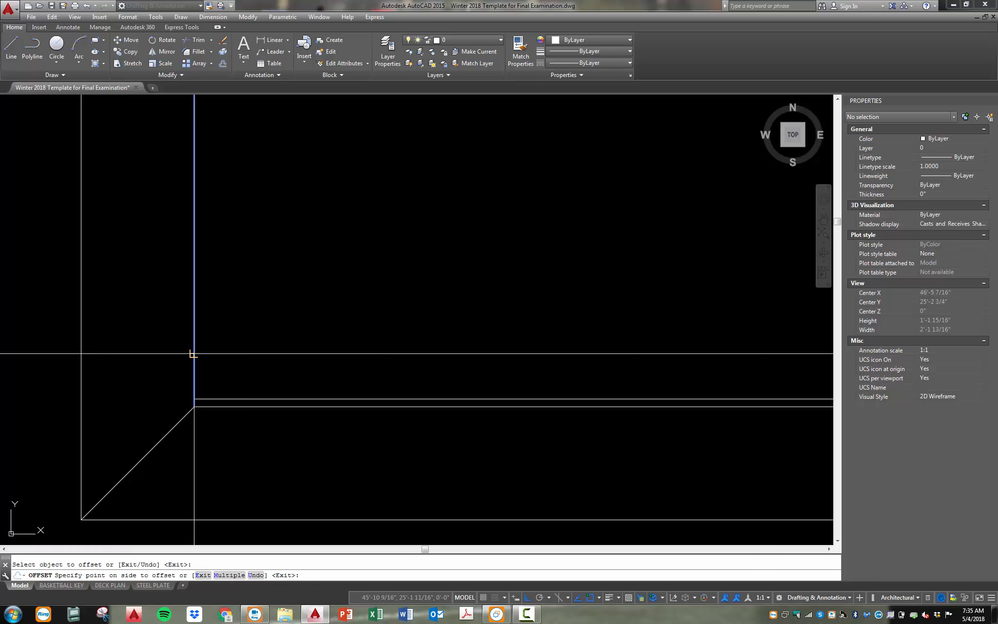
- Try to trim the crossing ends of the 0.25" offset lines at the lower-left corner
scroll(192, 352, "up", 7)
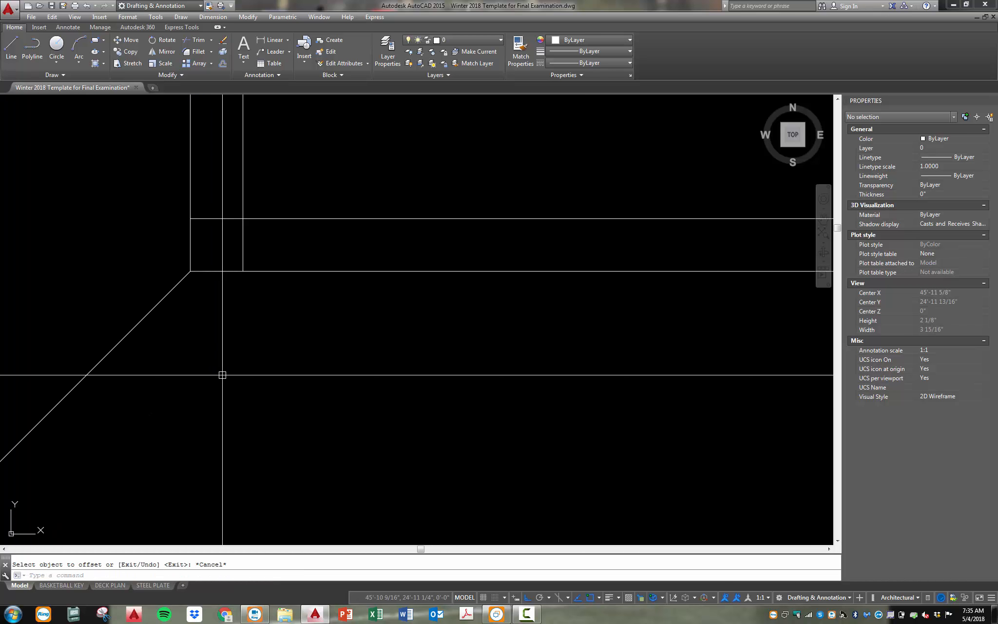
left_click(188, 252)
left_click(247, 243)
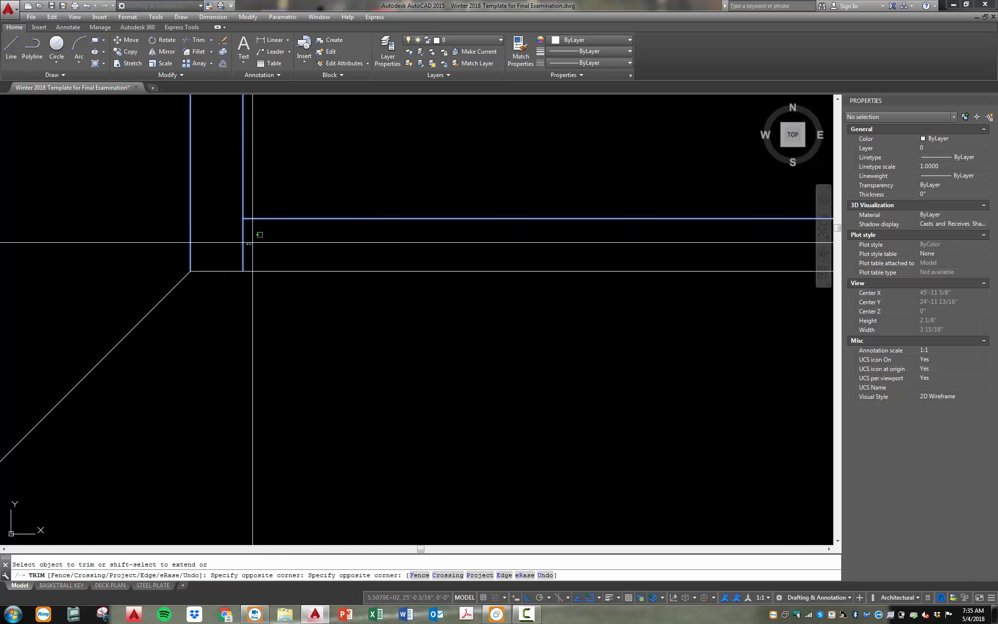
scroll(326, 259, "down", 2)
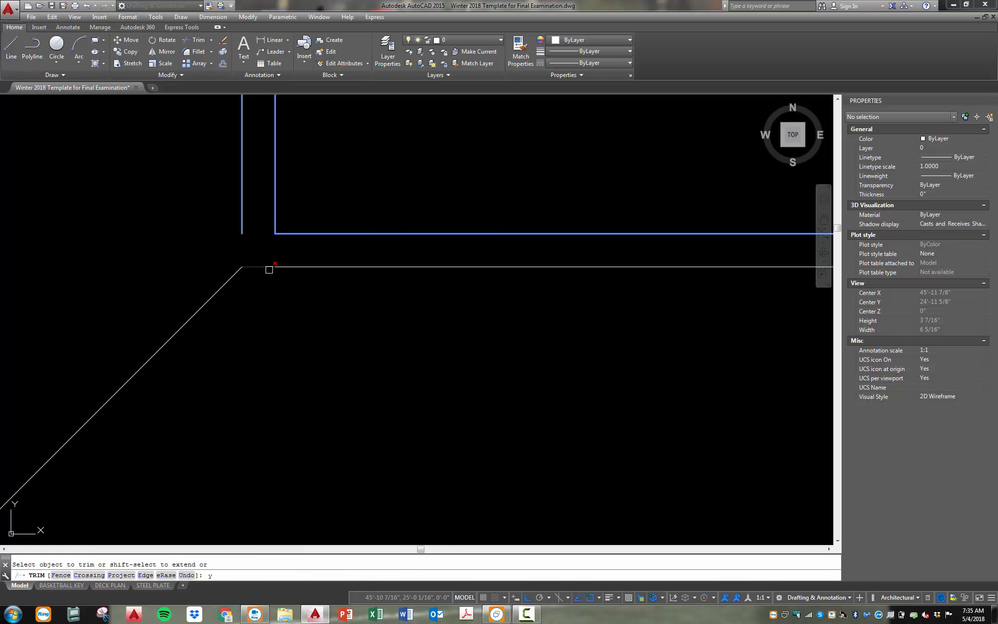
key("Escape")
scroll(270, 263, "down", 6)
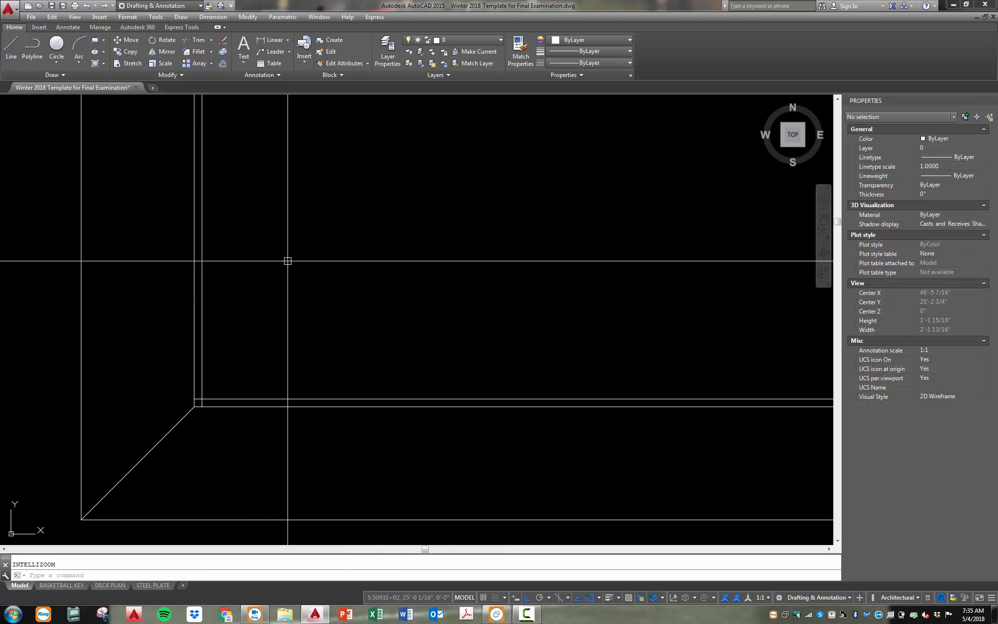
- Trim the overhanging ends of the 0.25" offset lines where they cross at the lower-left corner, using those two lines as cutting edges
scroll(213, 414, "up", 6)
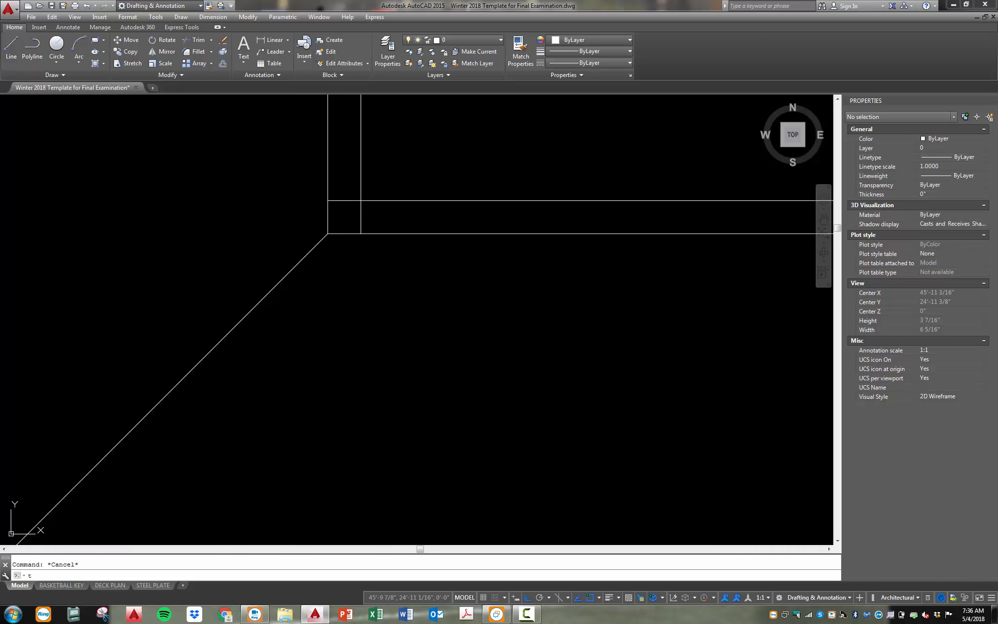
left_click(428, 167)
left_click(351, 206)
key("Return")
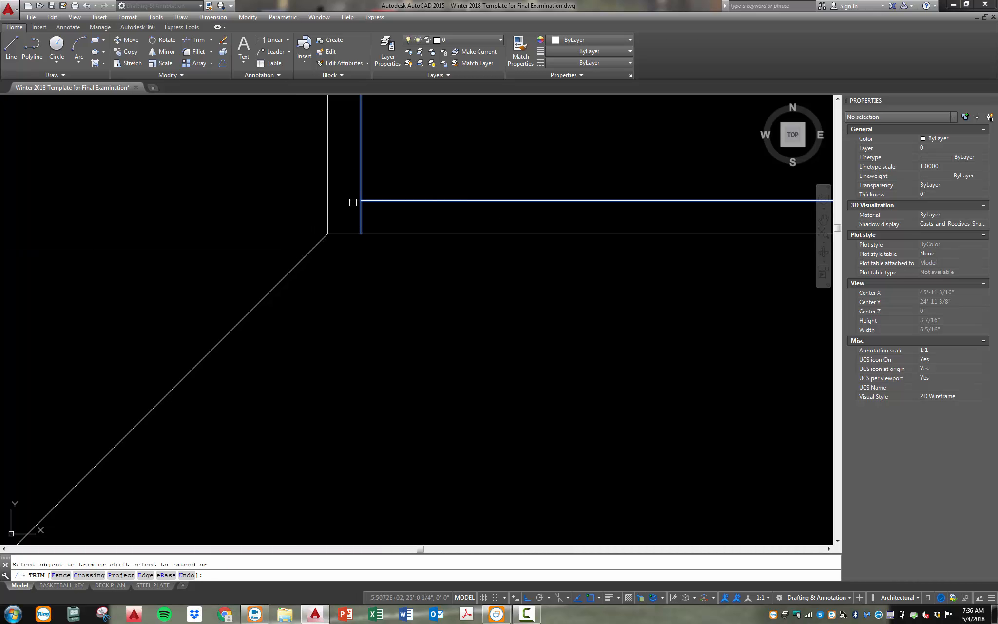
key("Escape")
scroll(392, 278, "down", 15)
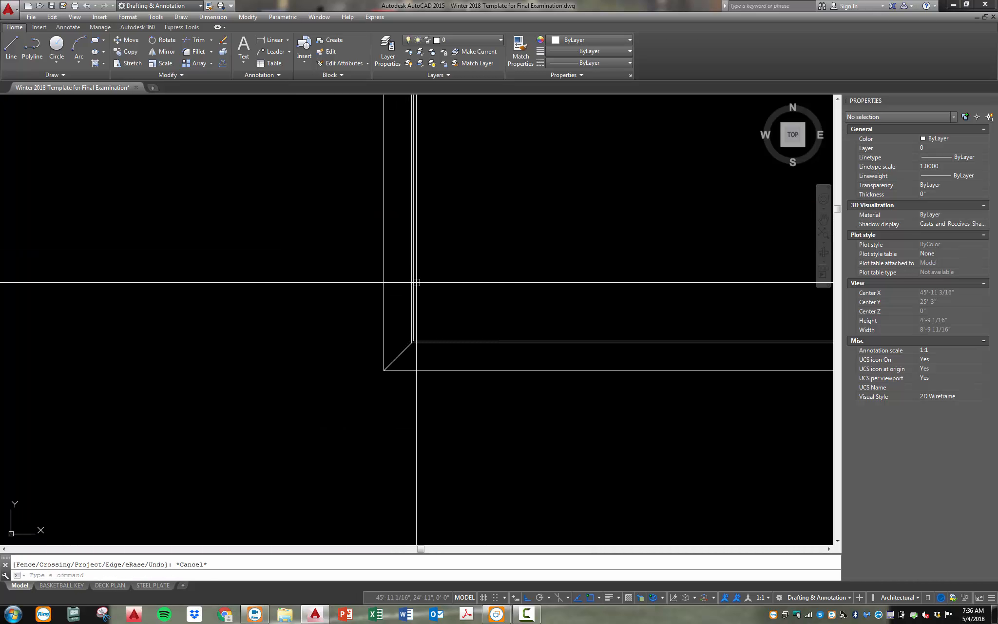
scroll(411, 252, "down", 3)
scroll(414, 207, "up", 9)
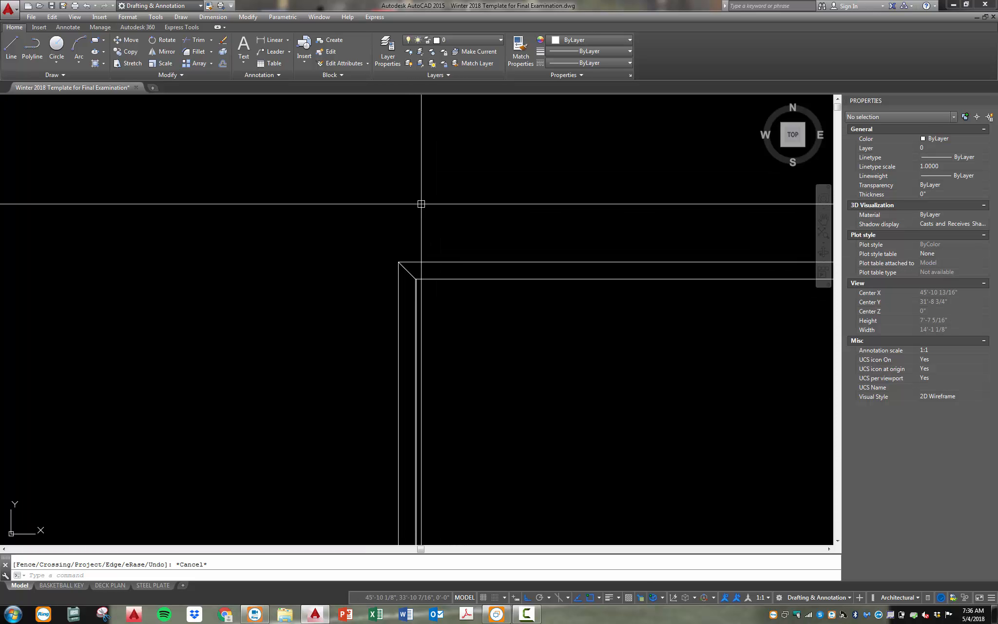
scroll(408, 376, "up", 8)
scroll(407, 437, "down", 4)
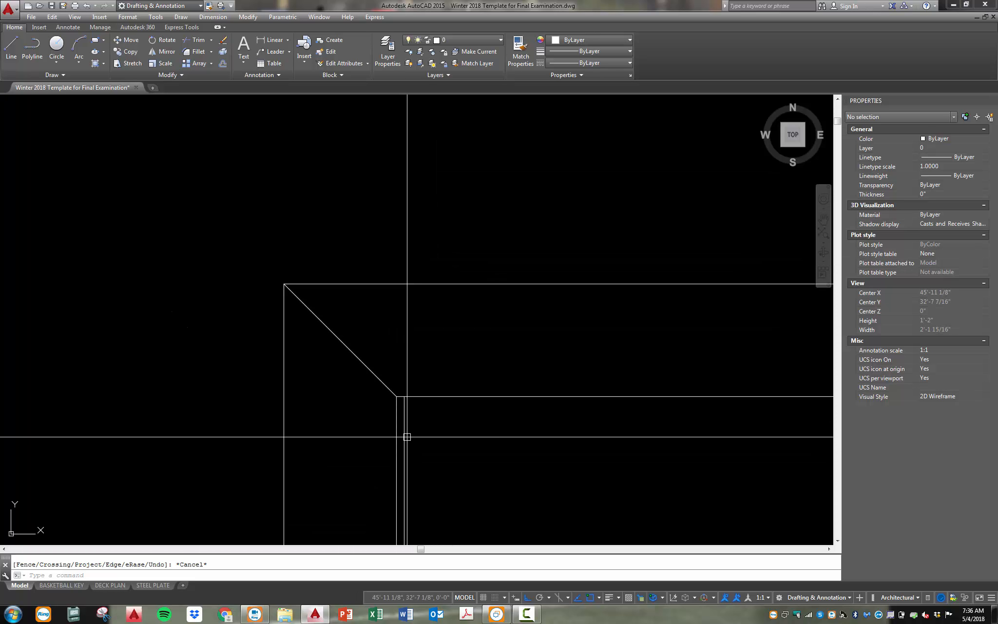
- Offset the border's inner upper line 0.25" inward
type("o")
key("Return")
key("Return")
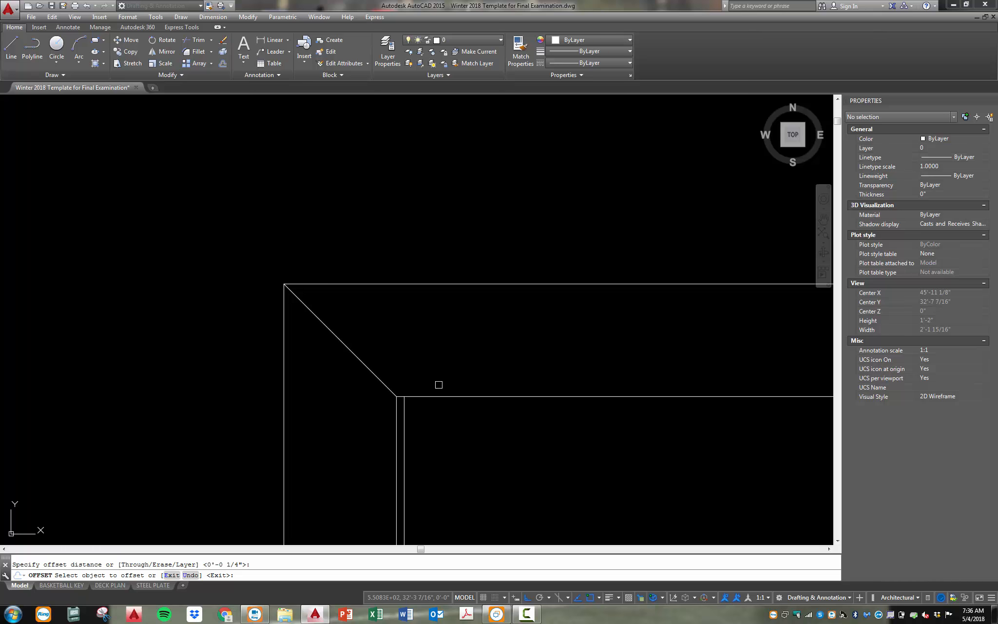
key("Escape")
- Trim the overhanging ends of the 0.25" offset lines where they cross at the upper-left corner
scroll(397, 415, "up", 4)
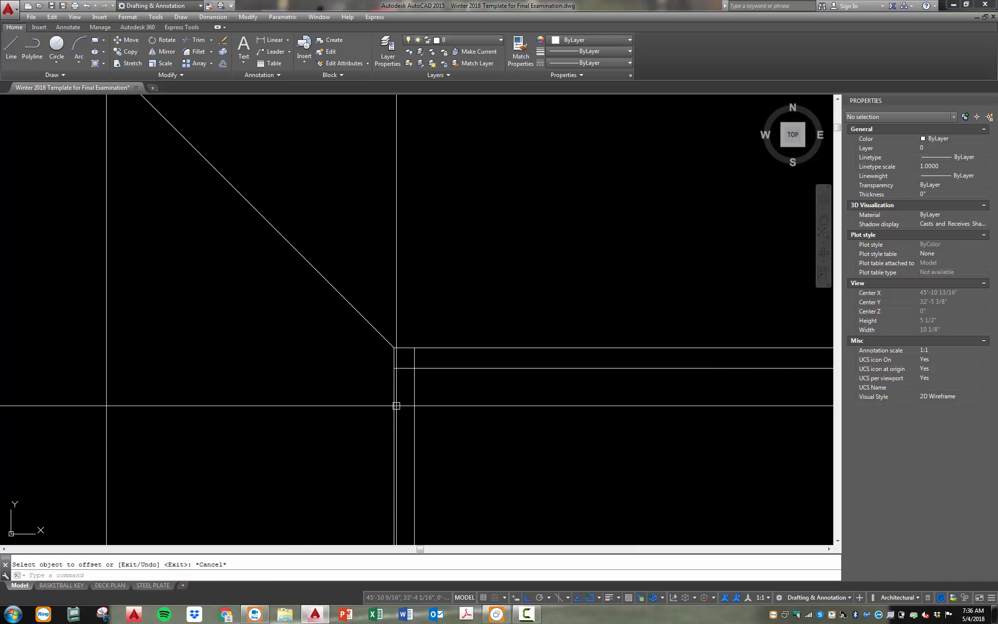
left_click(412, 361)
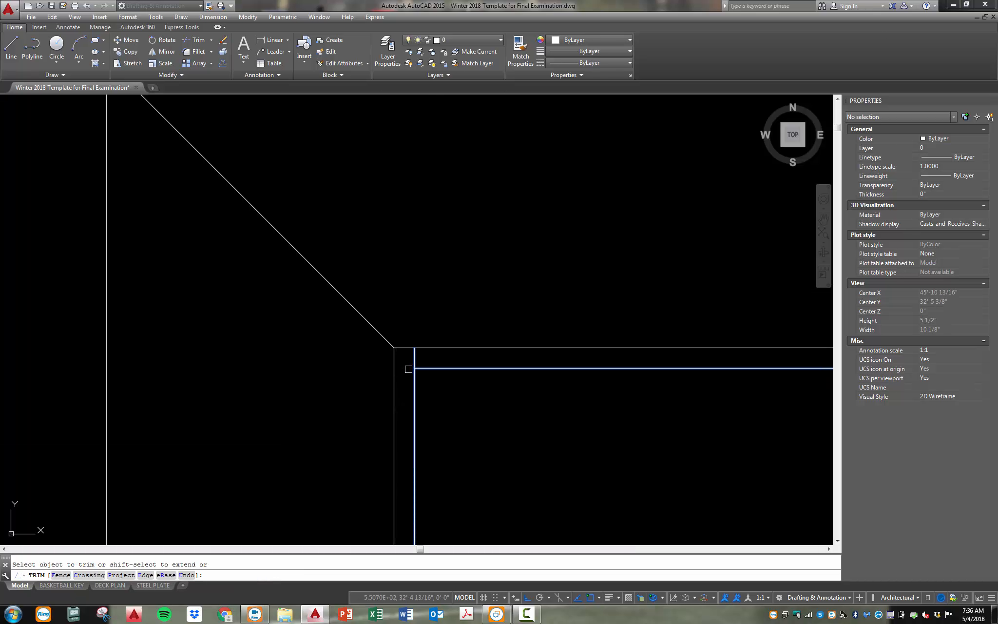
key("Escape")
scroll(376, 349, "down", 4)
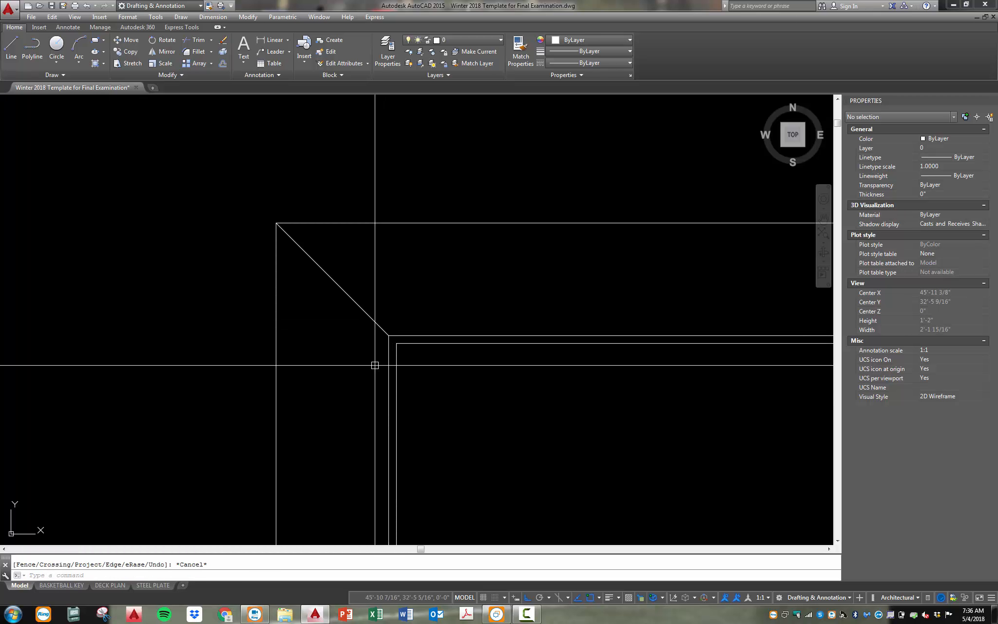
- Offset the left 0.25" gap line 3.5" inward to form the first deck board's inner edge
type("o")
key("Return")
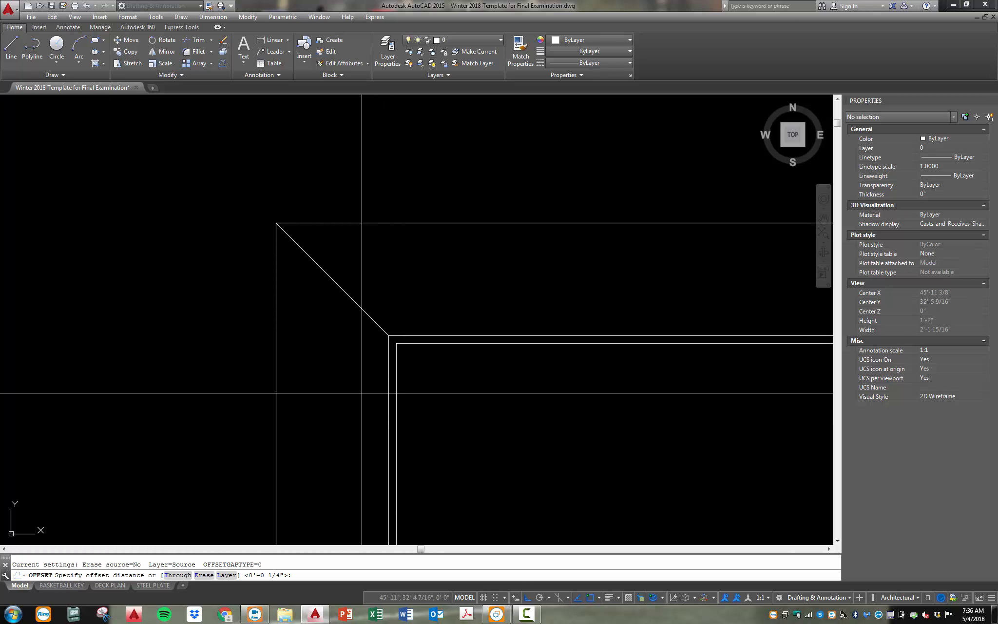
key("Return")
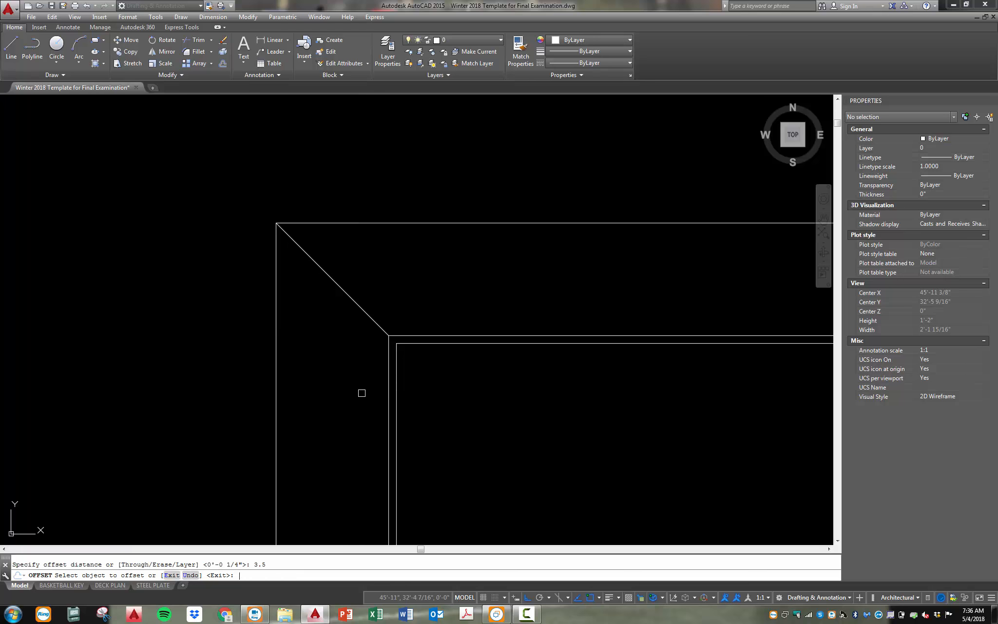
left_click(388, 377)
left_click(461, 345)
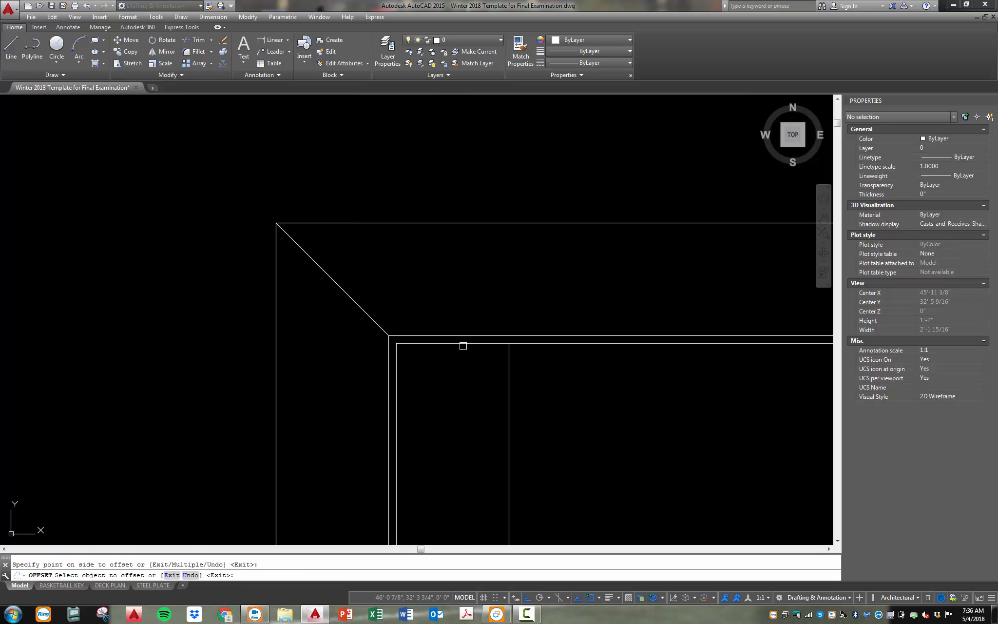
key("Escape")
- Trim the upper and lower gap lines beyond the first board's inner edge, using the vertical lines as cutting edges
scroll(376, 195, "down", 8)
scroll(407, 241, "down", 4)
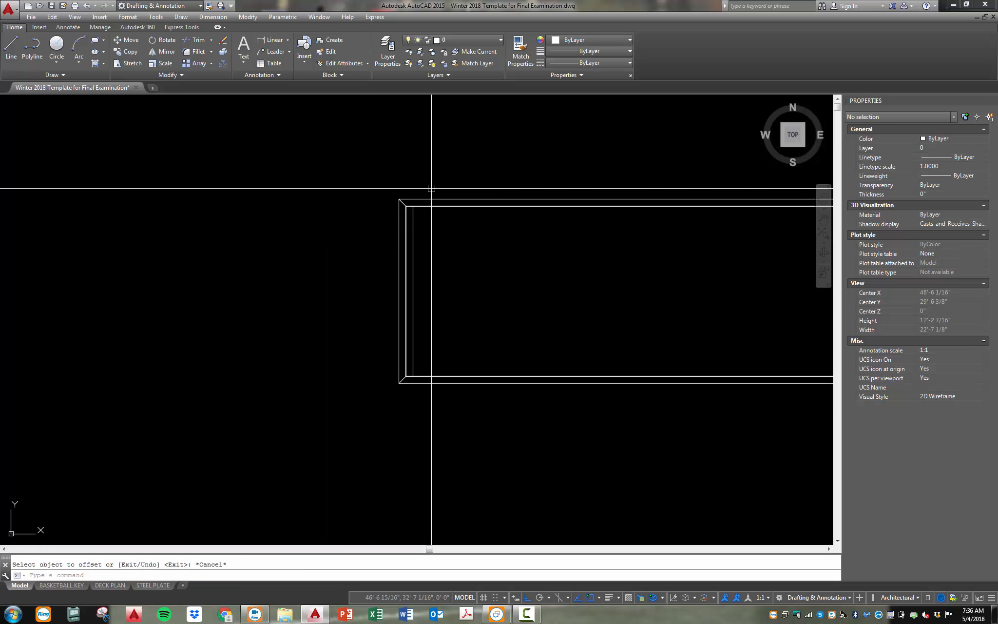
type("tr")
key("Return")
left_click(434, 234)
left_click(389, 257)
key("Return")
scroll(430, 210, "up", 8)
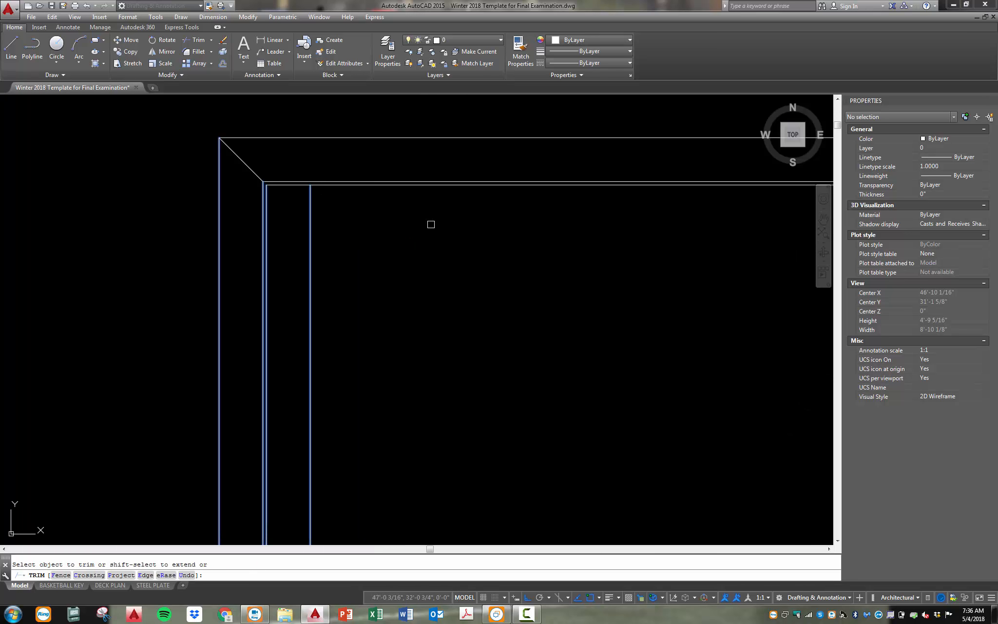
scroll(361, 150, "down", 4)
scroll(312, 417, "up", 6)
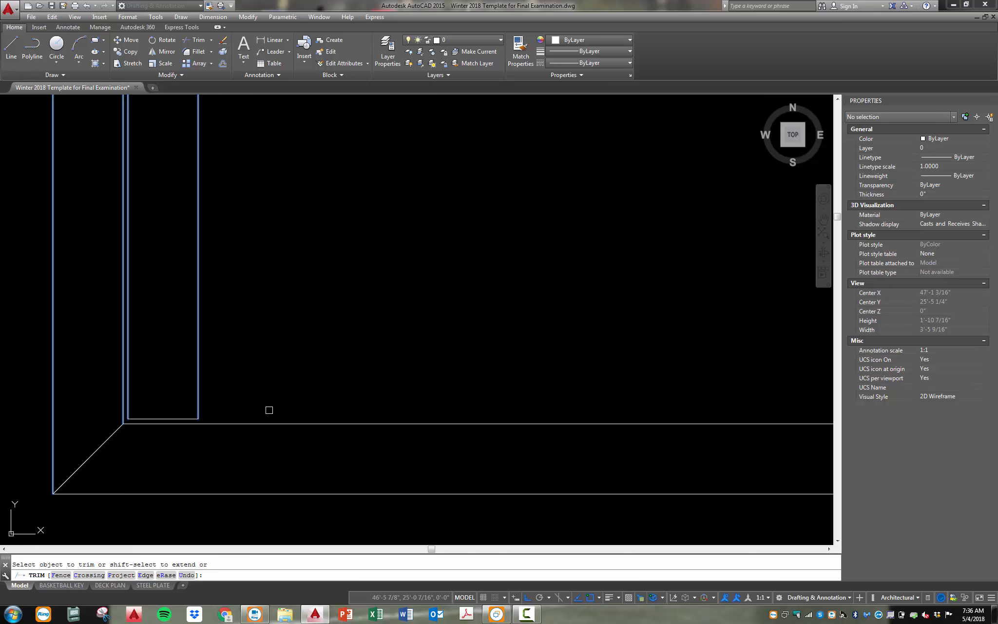
key("Escape")
scroll(269, 409, "down", 10)
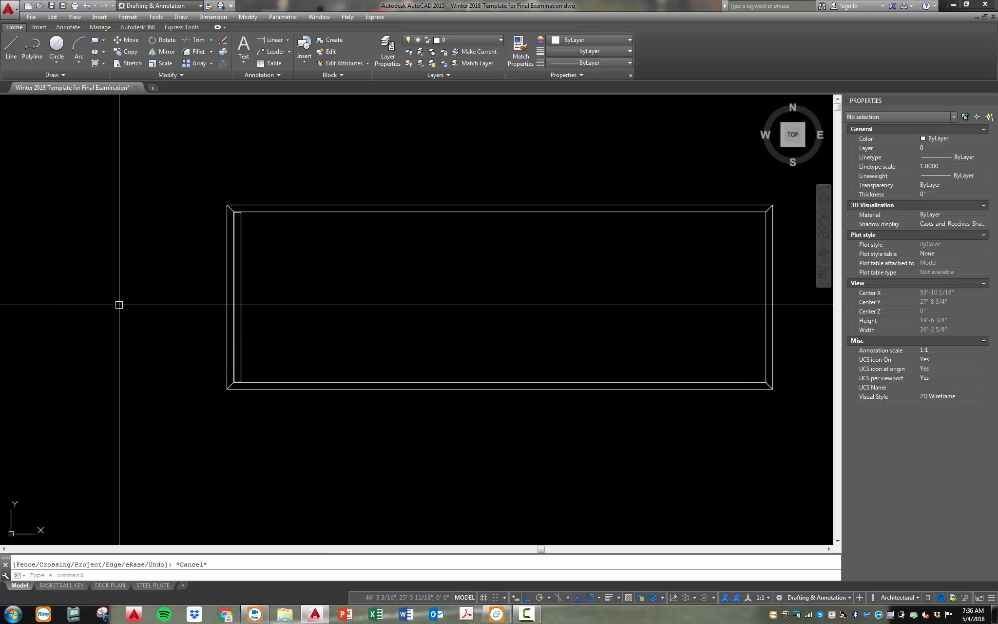
- Offset the first board's inner edge 0.25" toward the deck interior as a spacing guide
scroll(239, 215, "up", 10)
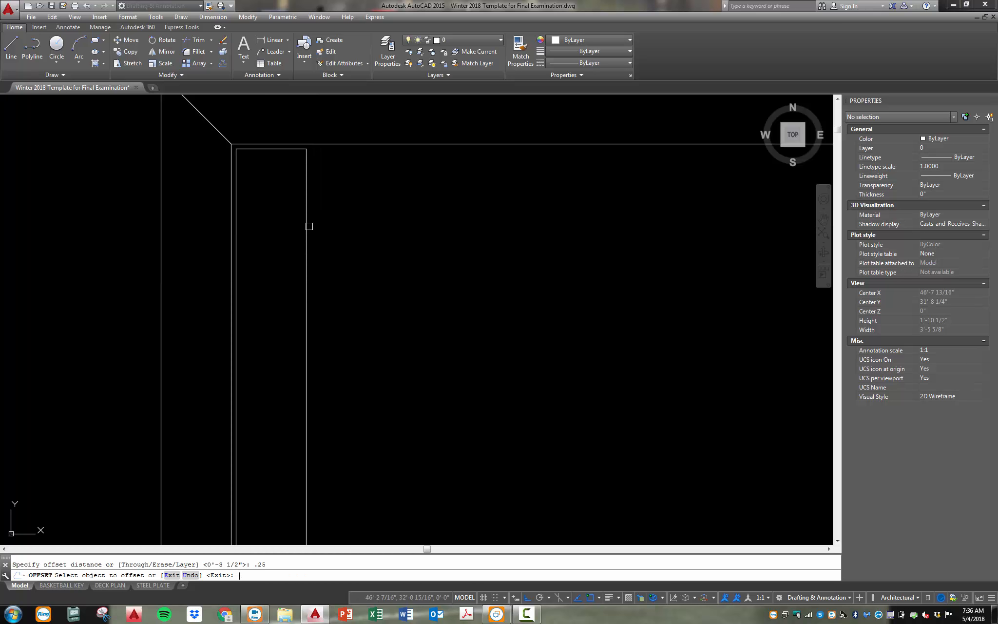
left_click(309, 226)
left_click(323, 230)
key("Escape")
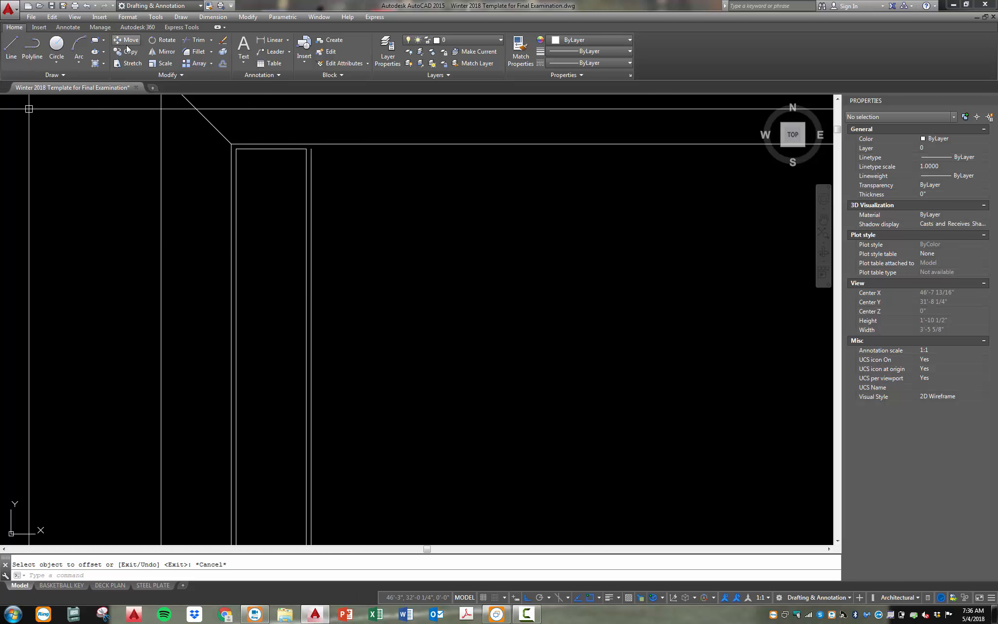
- Add a linear dimension from the first board's outer edge to the 0.25" spacing guide line
left_click(271, 39)
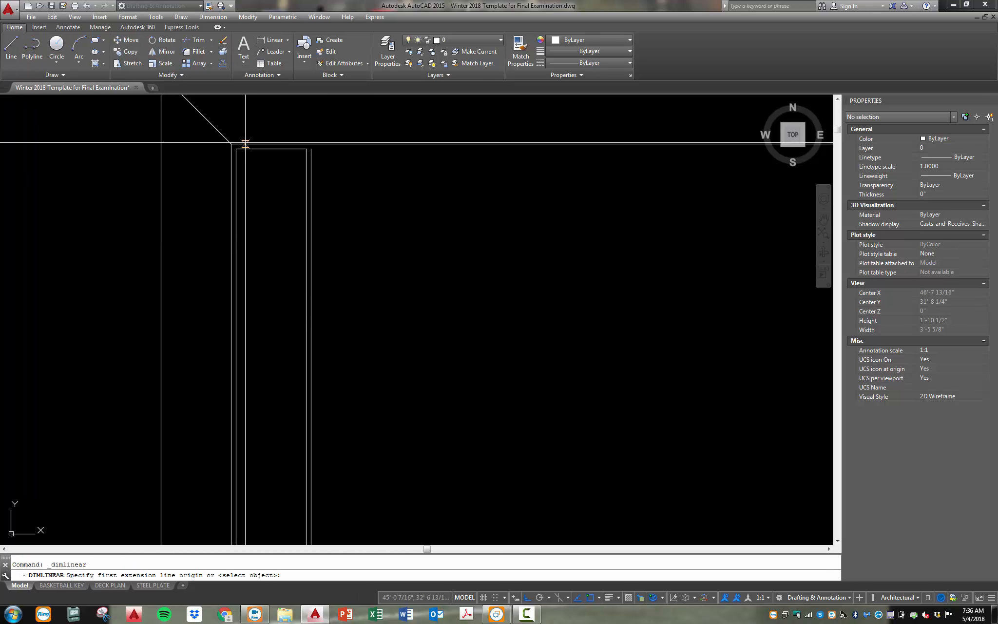
left_click(236, 174)
left_click(307, 183)
key("Escape")
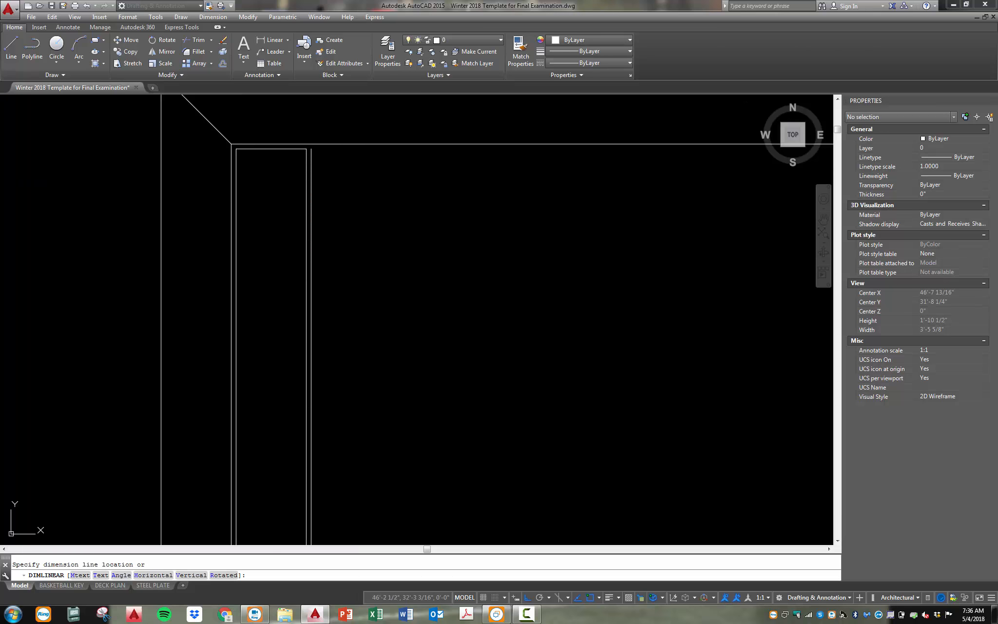
scroll(284, 284, "down", 5)
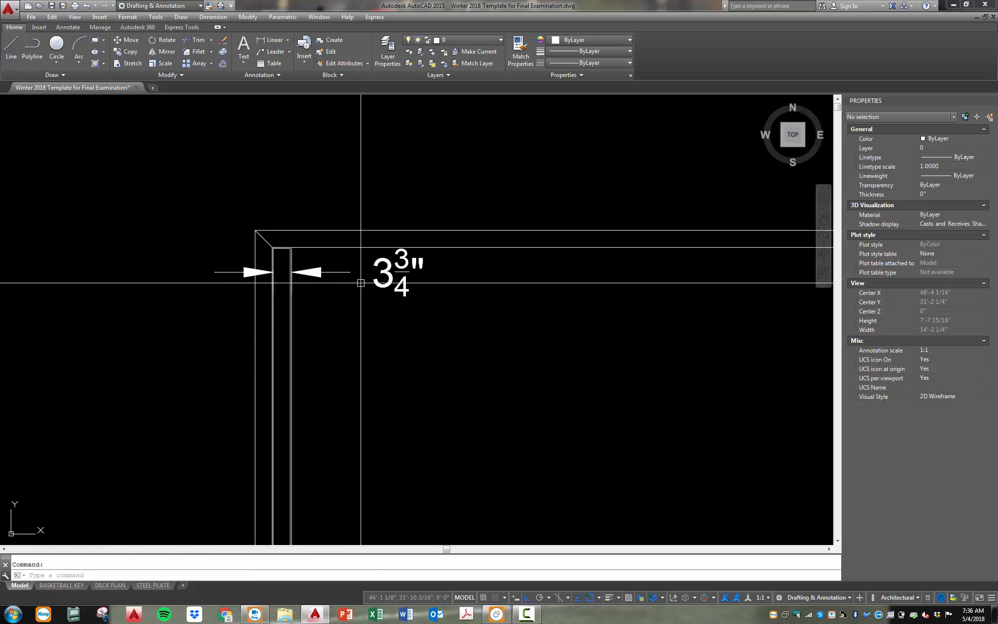
scroll(273, 307, "up", 5)
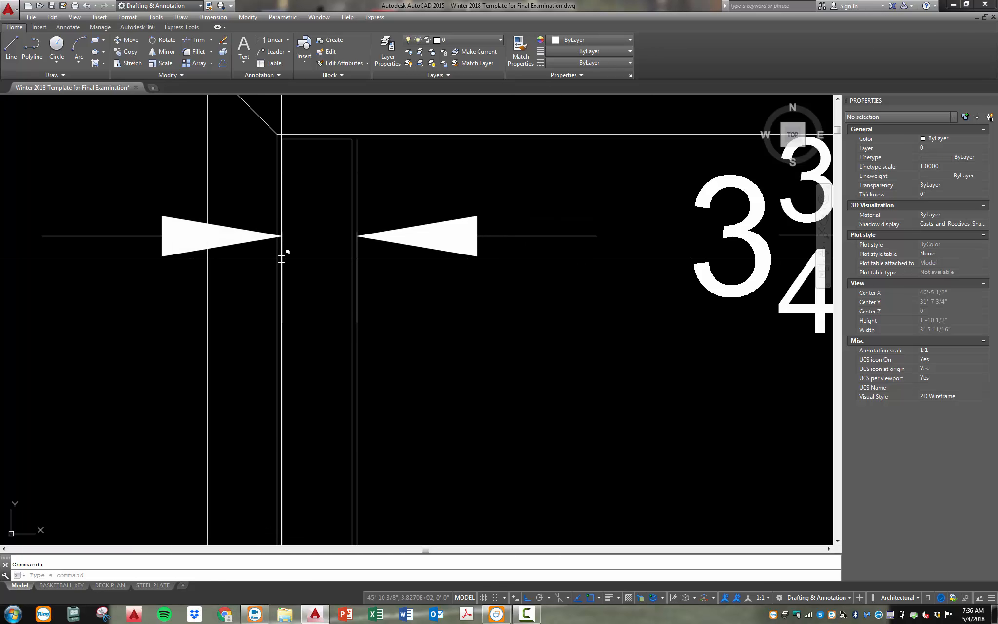
scroll(345, 255, "down", 3)
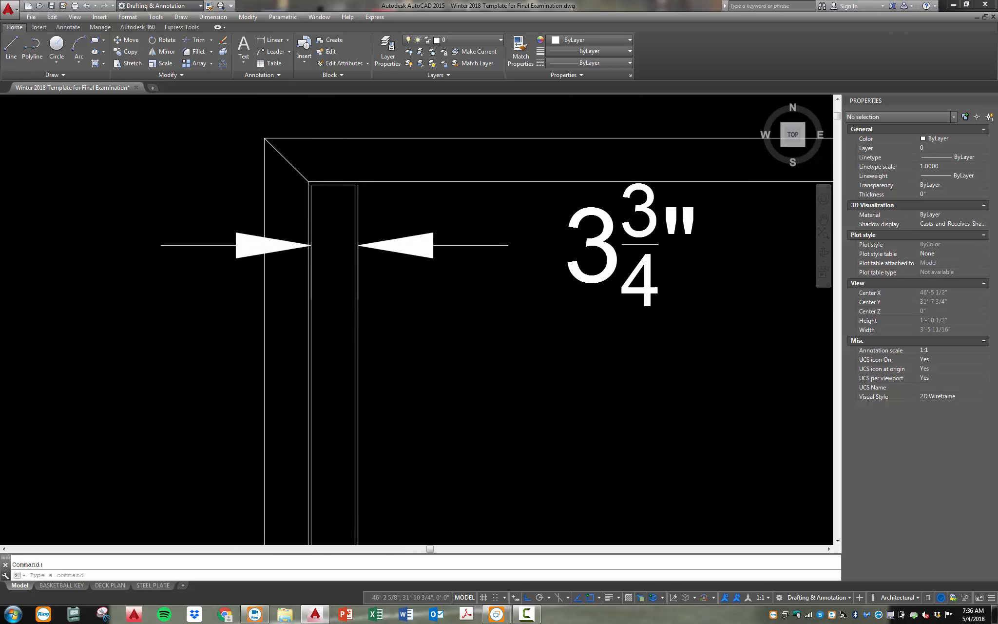
- Erase the linear dimension and the 0.25" spacing guide line beside the first board
scroll(366, 261, "up", 2)
left_click(353, 237)
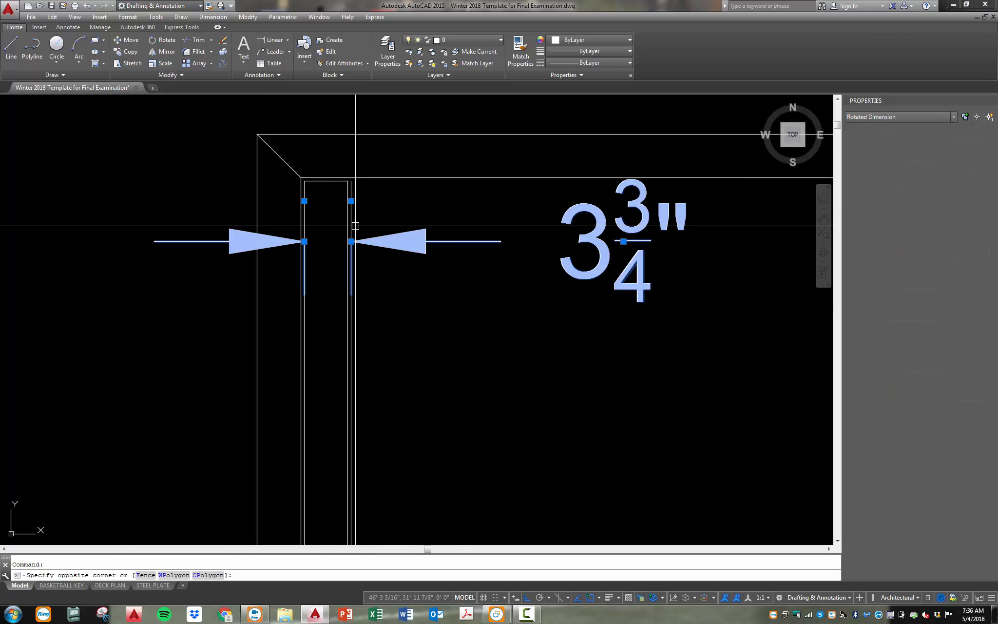
type("e")
key("Return")
left_click(352, 229)
type("e")
key("Return")
scroll(335, 180, "down", 6)
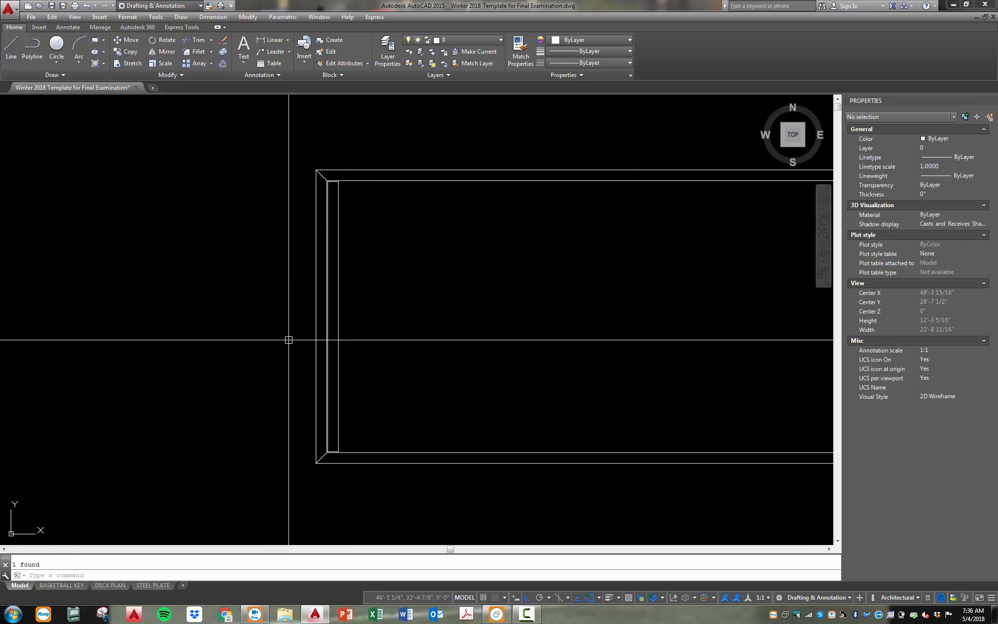
- Create a rectangular array from the four edge lines of the first deck board
scroll(310, 416, "up", 2)
scroll(323, 512, "up", 7)
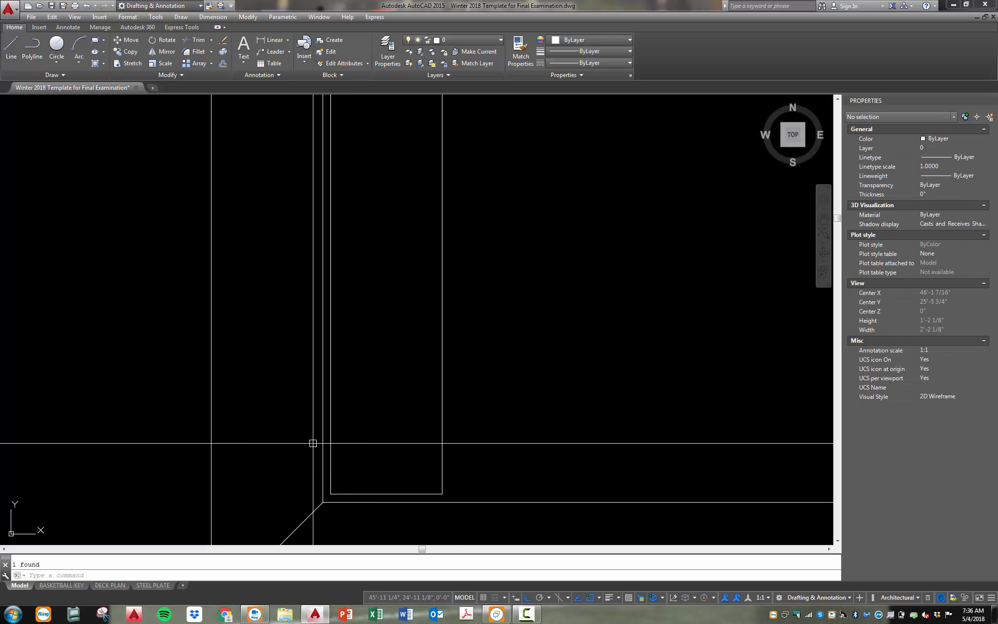
left_click(199, 63)
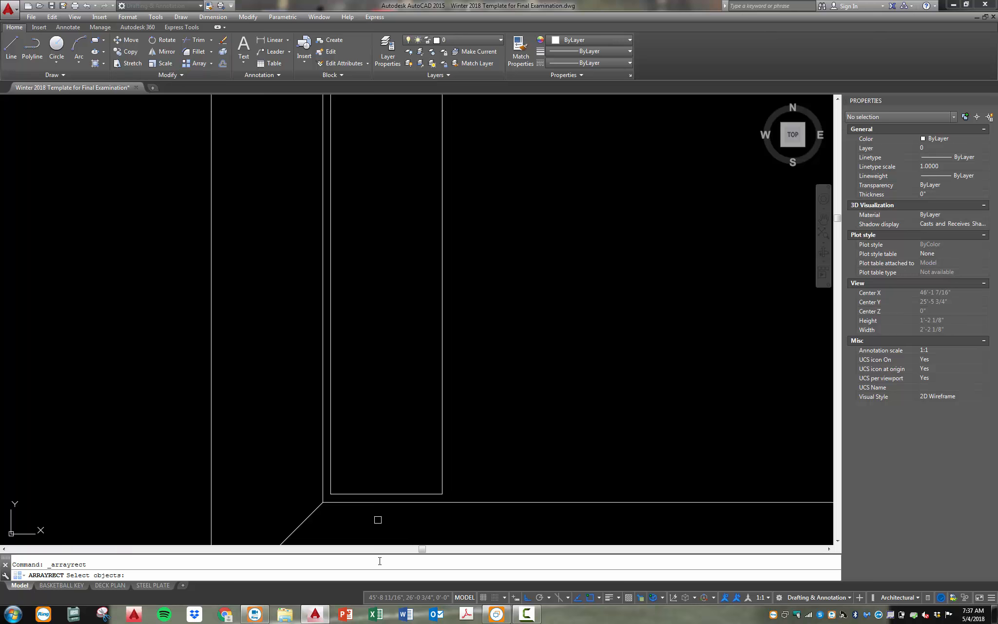
scroll(357, 527, "down", 3)
scroll(404, 299, "down", 2)
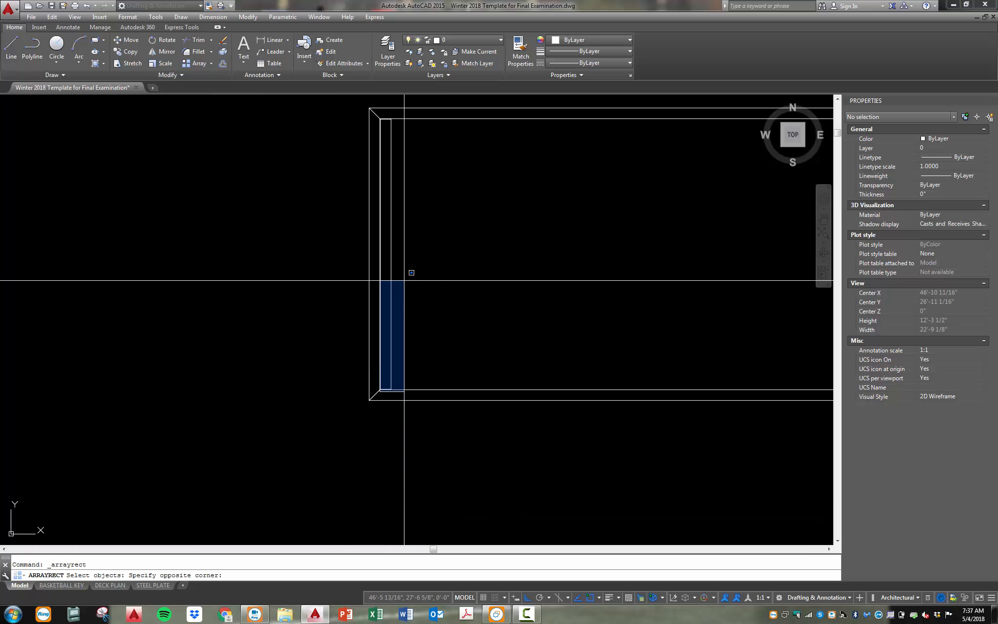
left_click(412, 250)
scroll(377, 192, "up", 2)
scroll(393, 148, "up", 6)
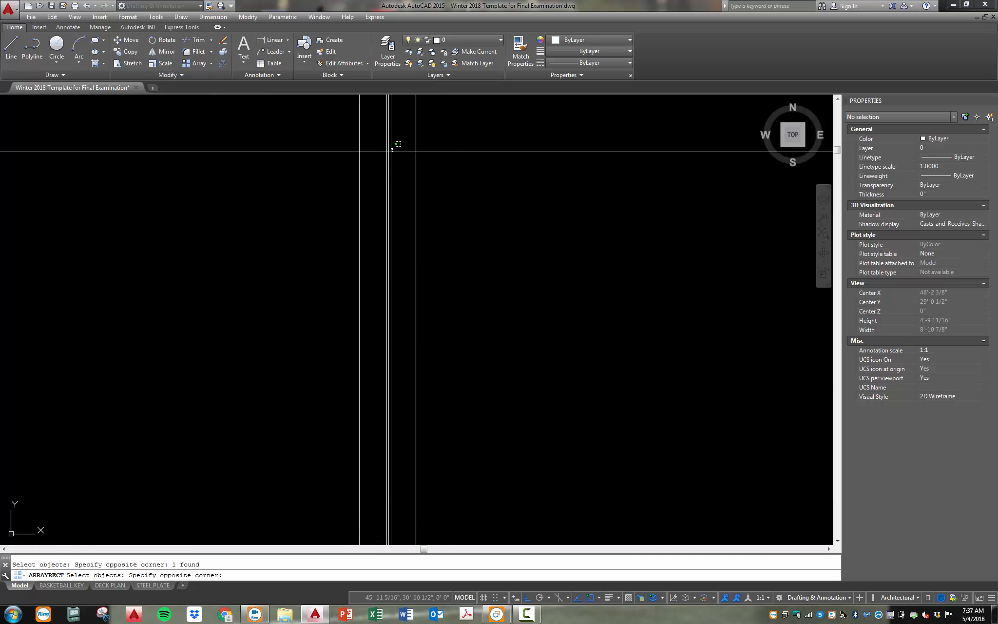
left_click(383, 140)
left_click(368, 192)
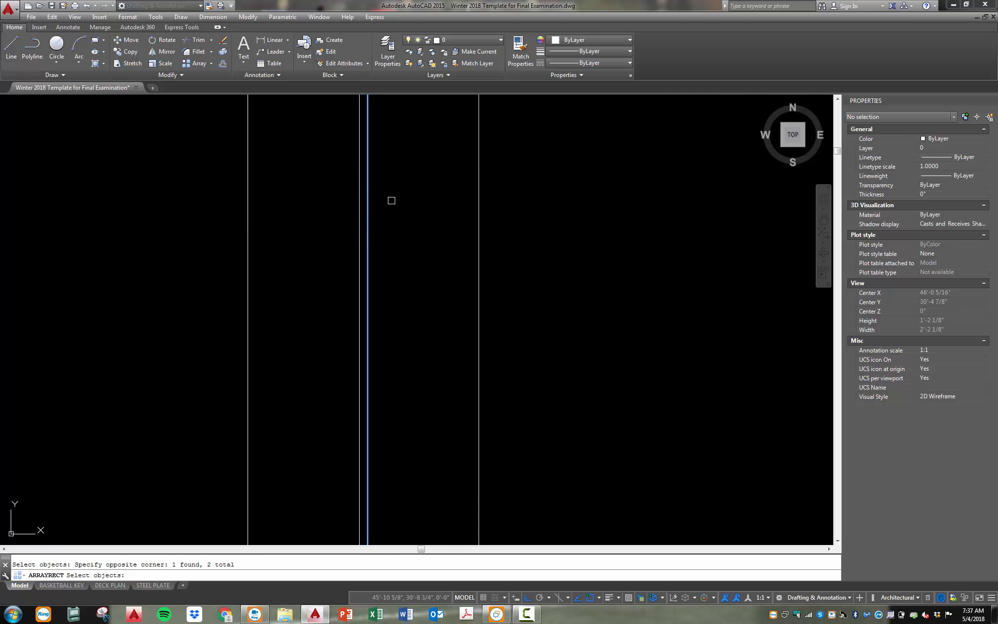
left_click(484, 174)
left_click(461, 226)
scroll(408, 405, "down", 7)
scroll(411, 216, "up", 7)
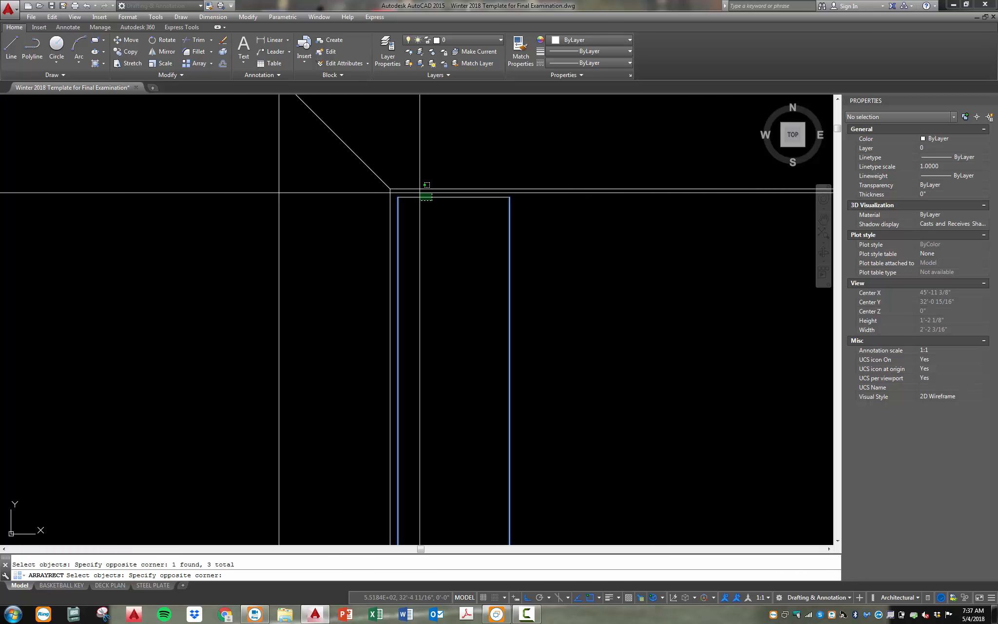
left_click(423, 190)
scroll(375, 195, "down", 12)
key("Return")
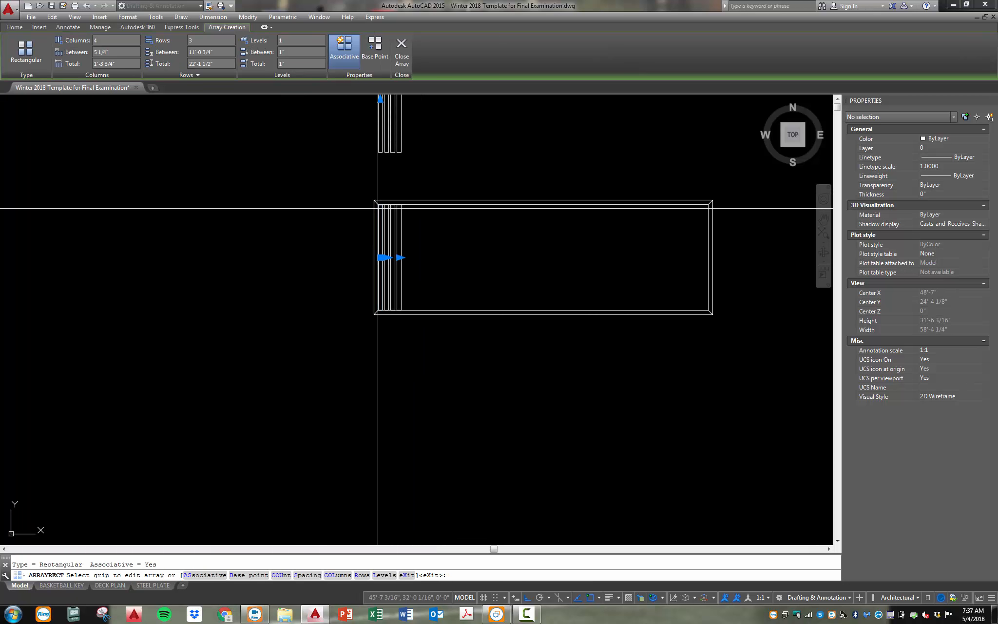
- Set the board array to 1 row with a 3.75" column spacing
left_click(192, 38)
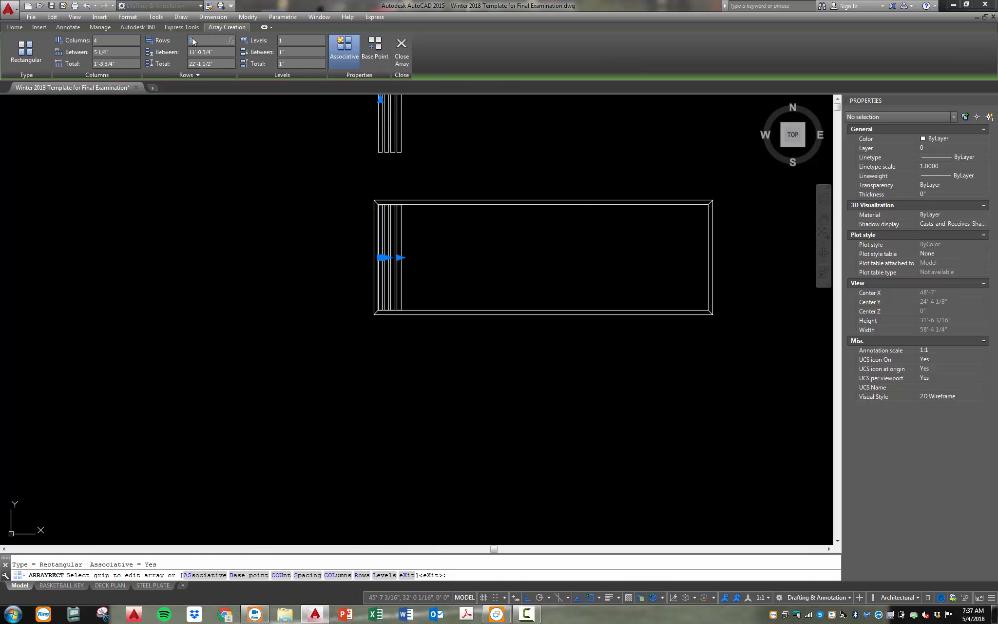
type("1")
key("Return")
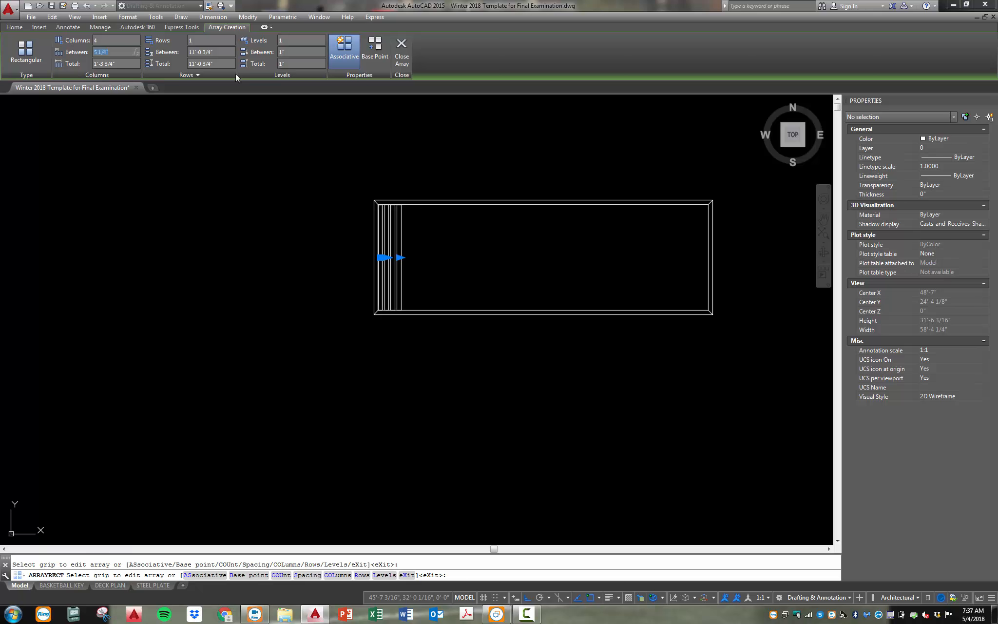
type("3.75")
key("Return")
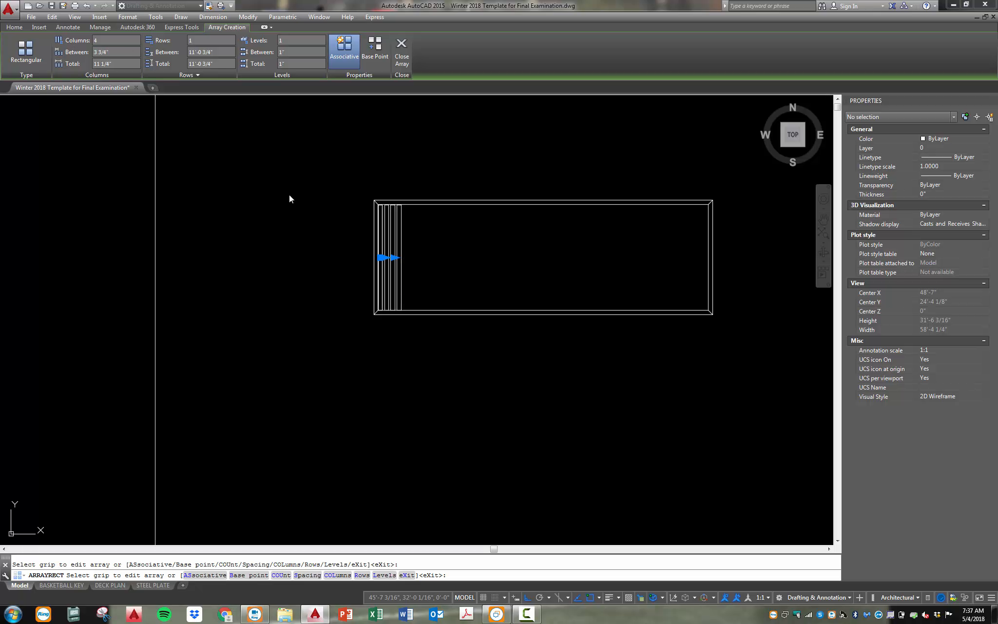
- Extend the array's column count to the border's inner right line so the boards fill the deck
left_click(393, 257)
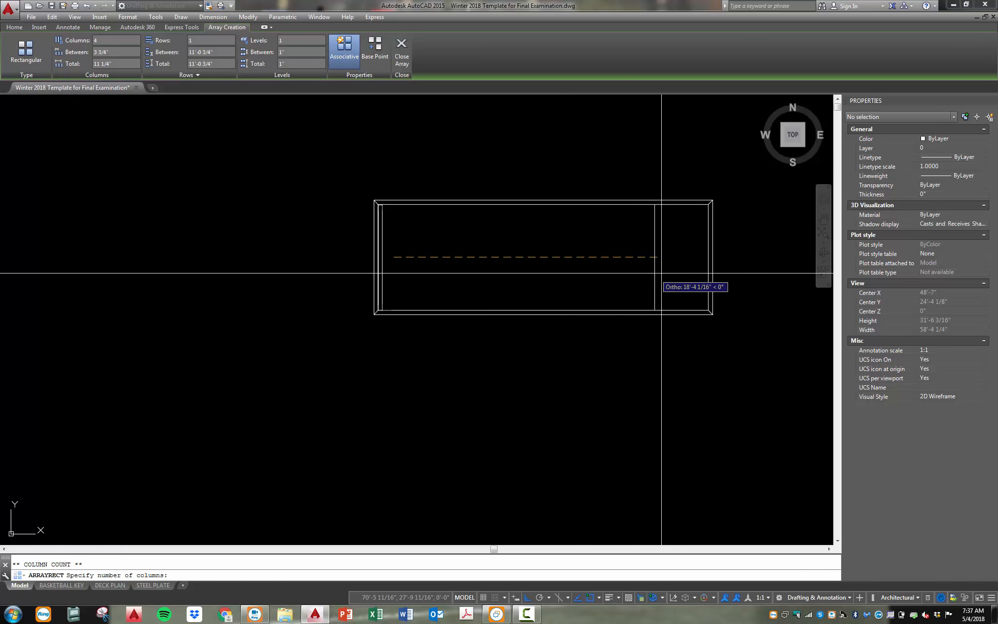
scroll(715, 245, "up", 5)
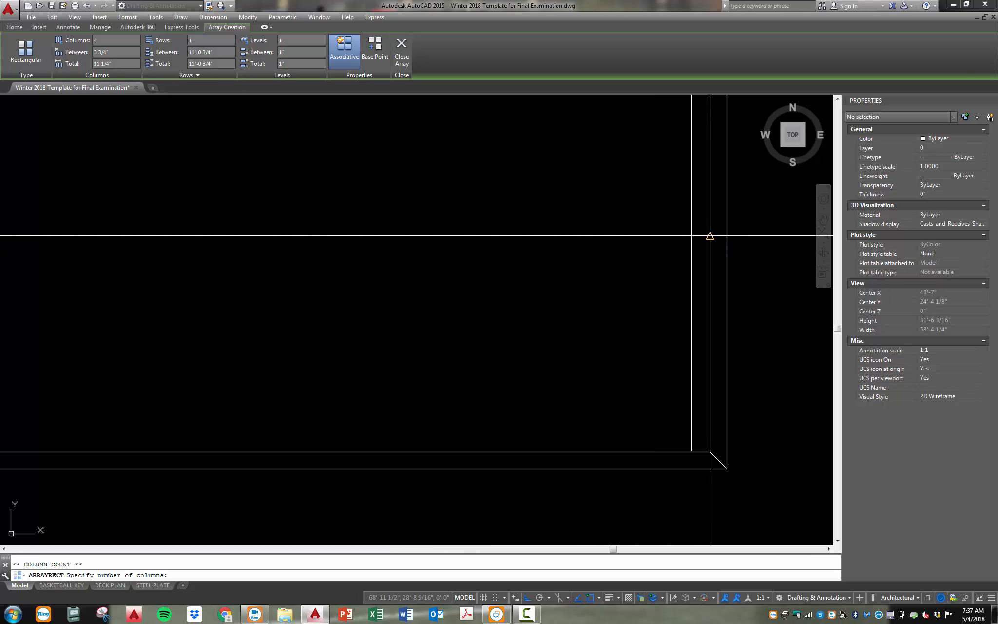
left_click(708, 237)
key("Escape")
scroll(431, 264, "down", 4)
scroll(473, 271, "up", 2)
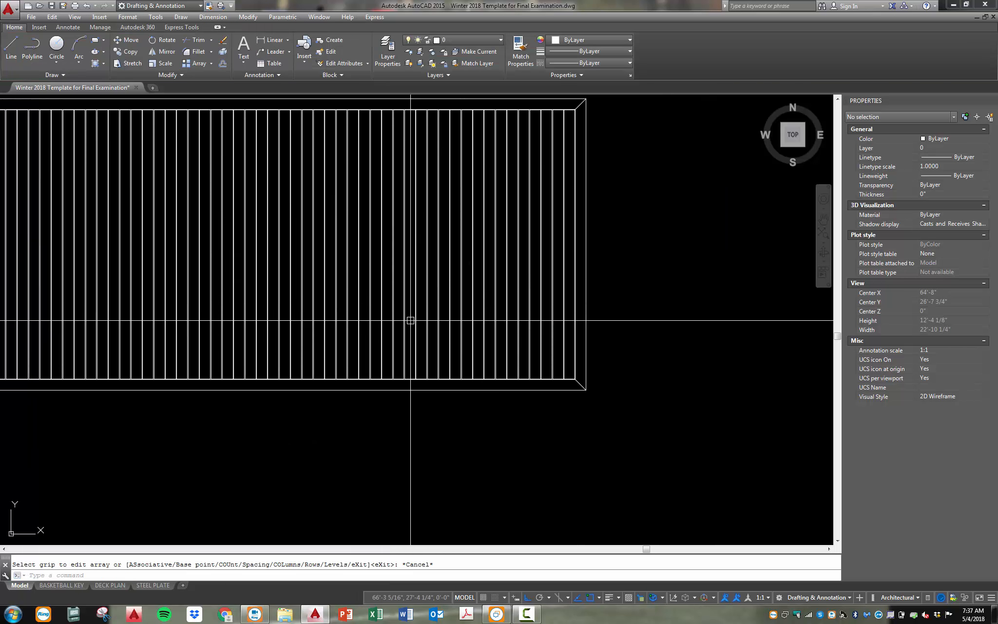
- Dimension the gap between the last arrayed board and the border's inner right line with a linear dimension
scroll(465, 304, "up", 10)
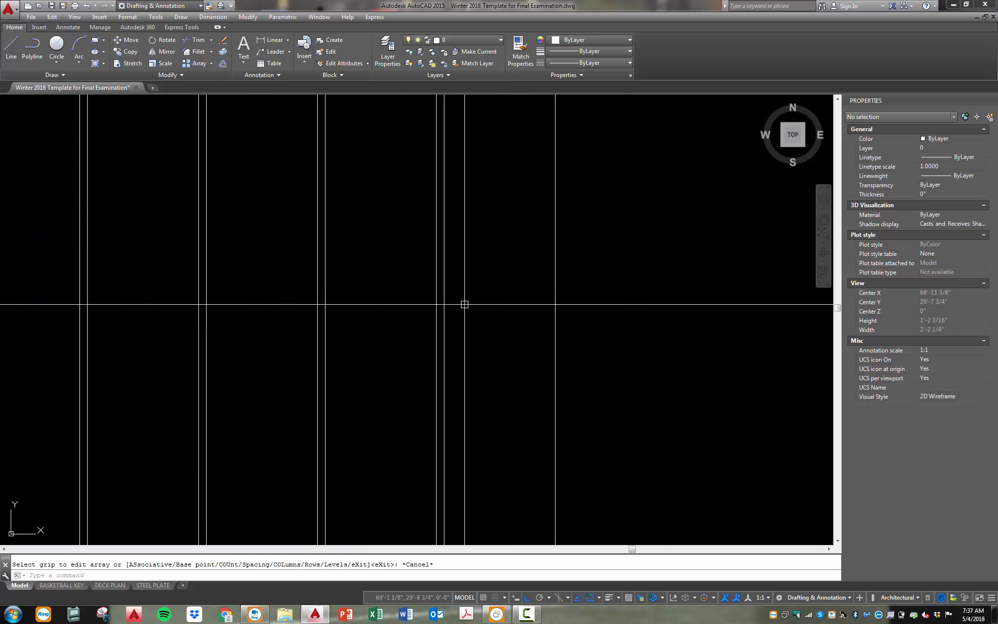
type("dli")
key("Return")
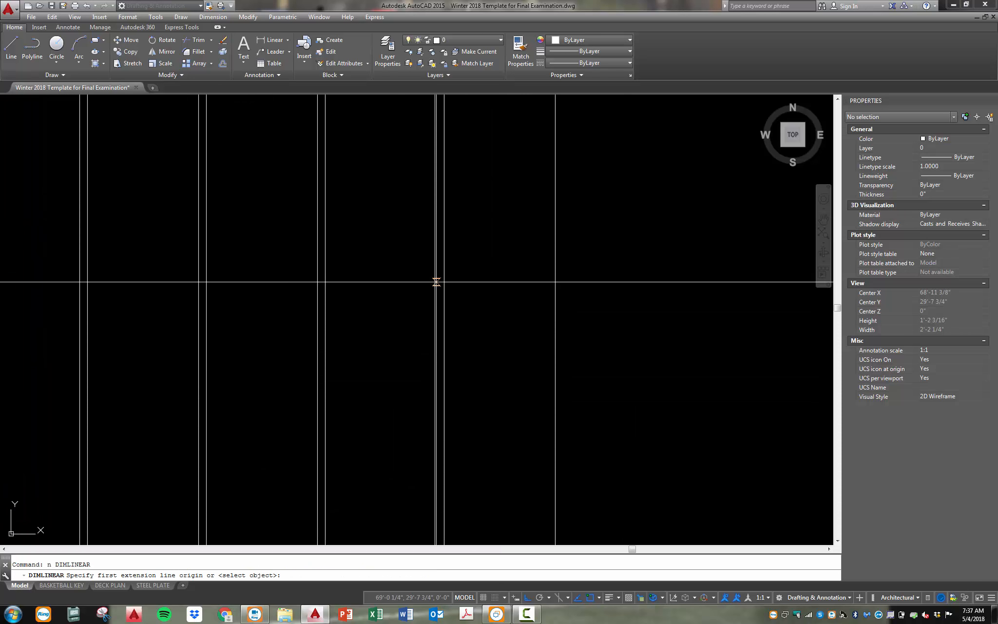
left_click(439, 277)
left_click(441, 305)
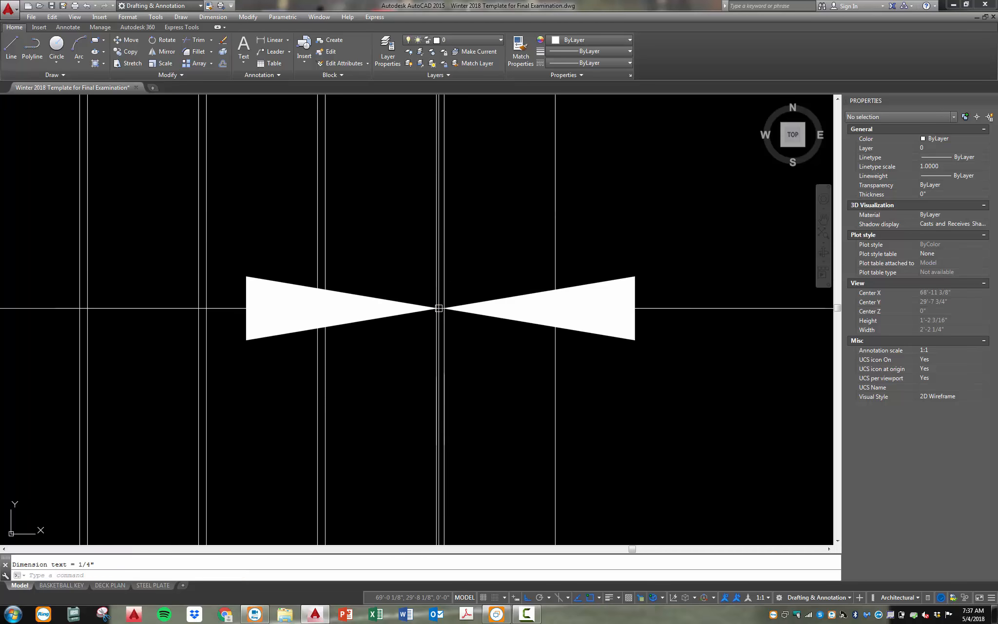
scroll(446, 296, "down", 15)
key("Escape")
scroll(165, 263, "down", 6)
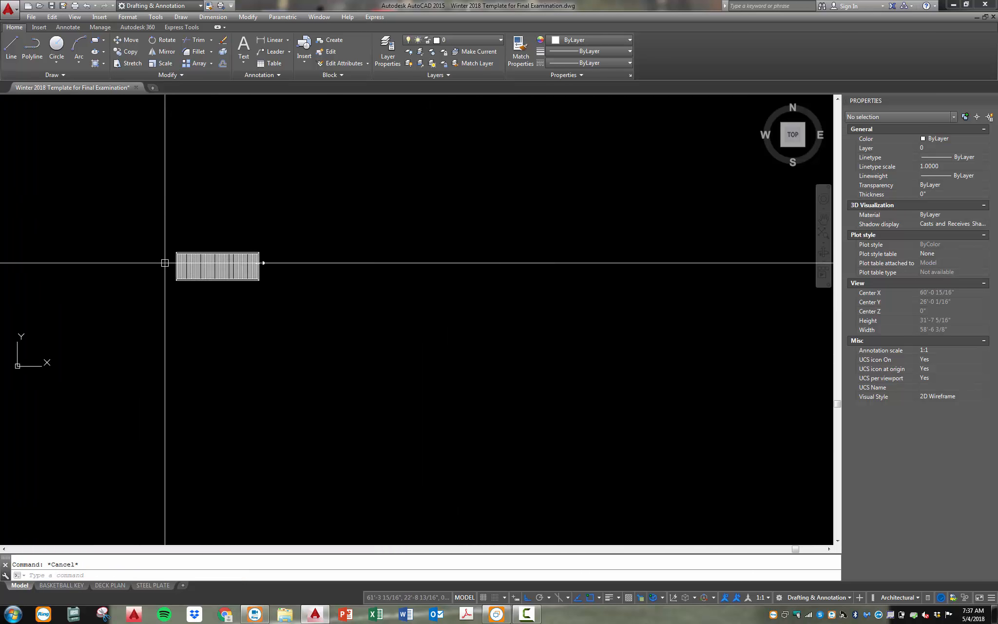
- Undo the gap dimension and the rectangular board array, leaving only the first deck board inside the border
scroll(155, 252, "up", 4)
scroll(238, 234, "down", 5)
middle_click_drag(15, 212, 281, 274)
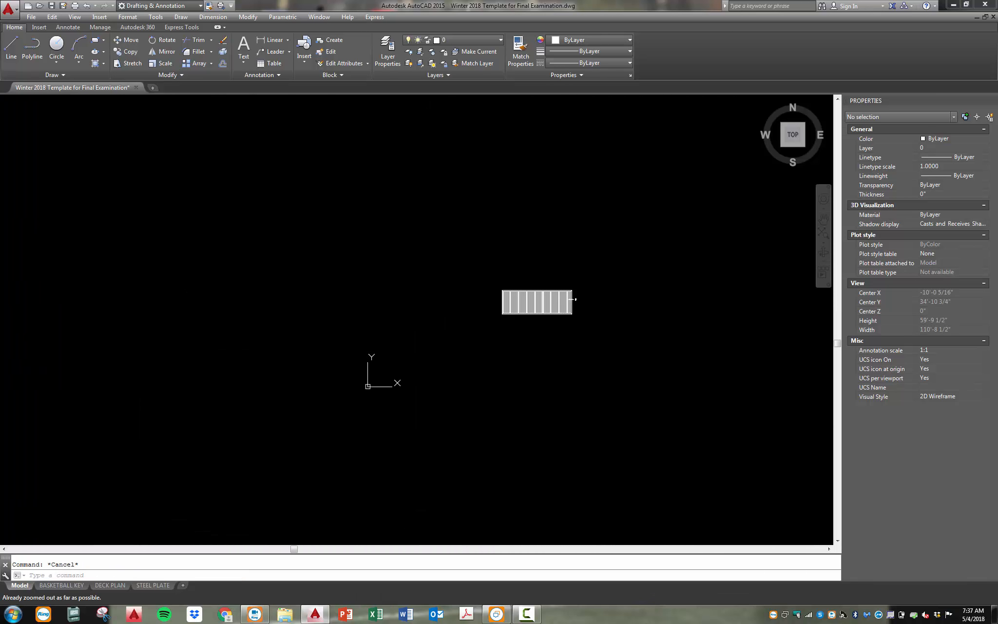
scroll(553, 335, "up", 6)
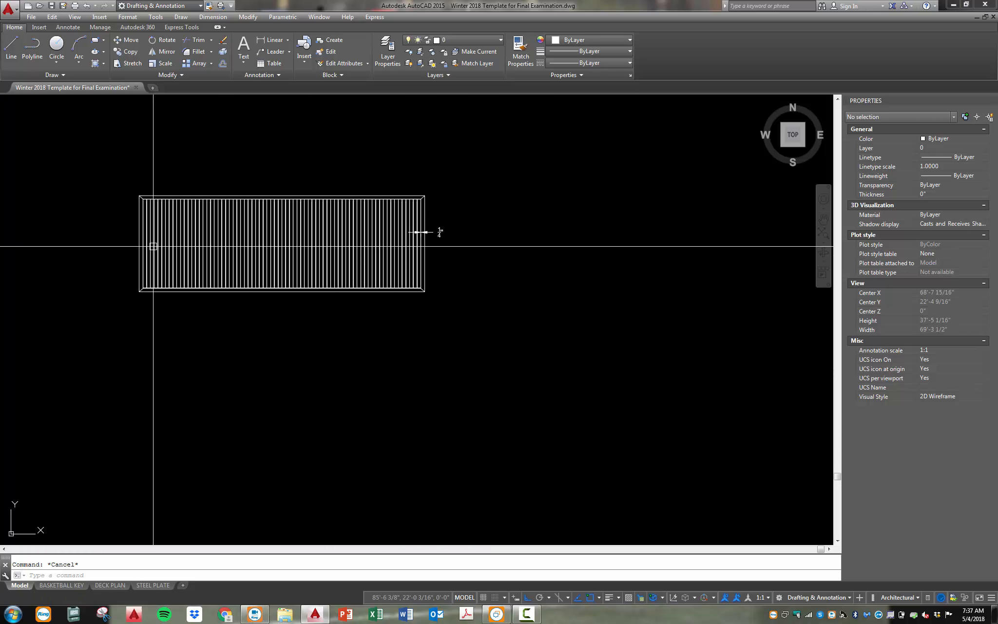
scroll(94, 220, "up", 2)
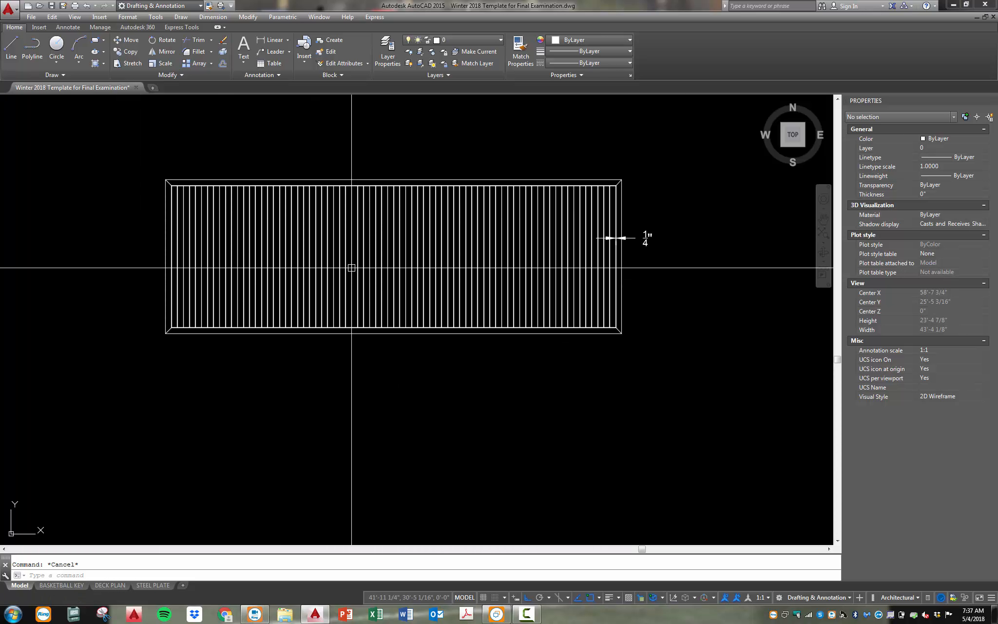
scroll(349, 270, "up", 10)
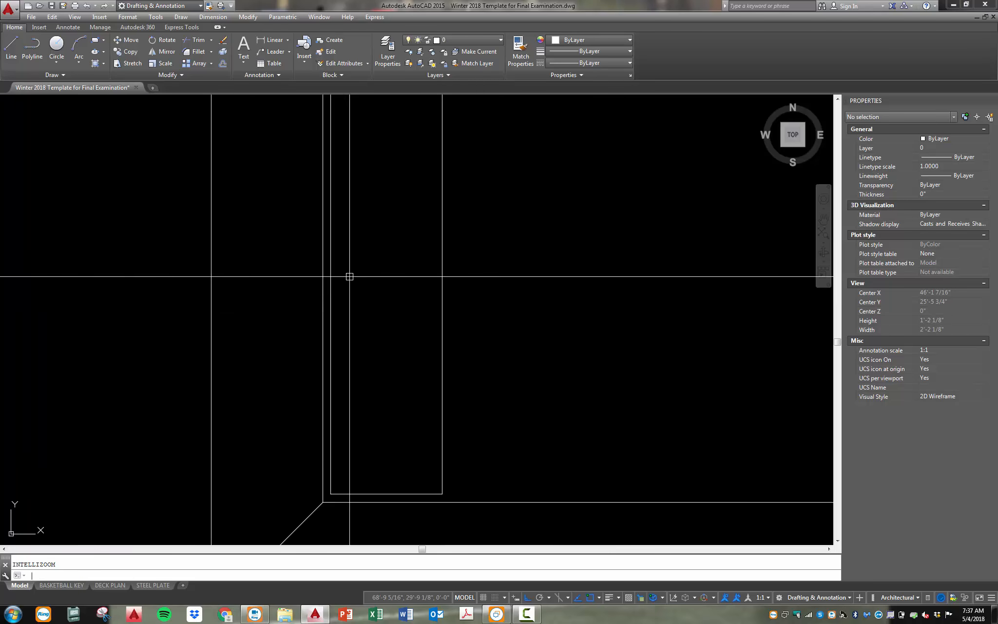
scroll(360, 308, "down", 3)
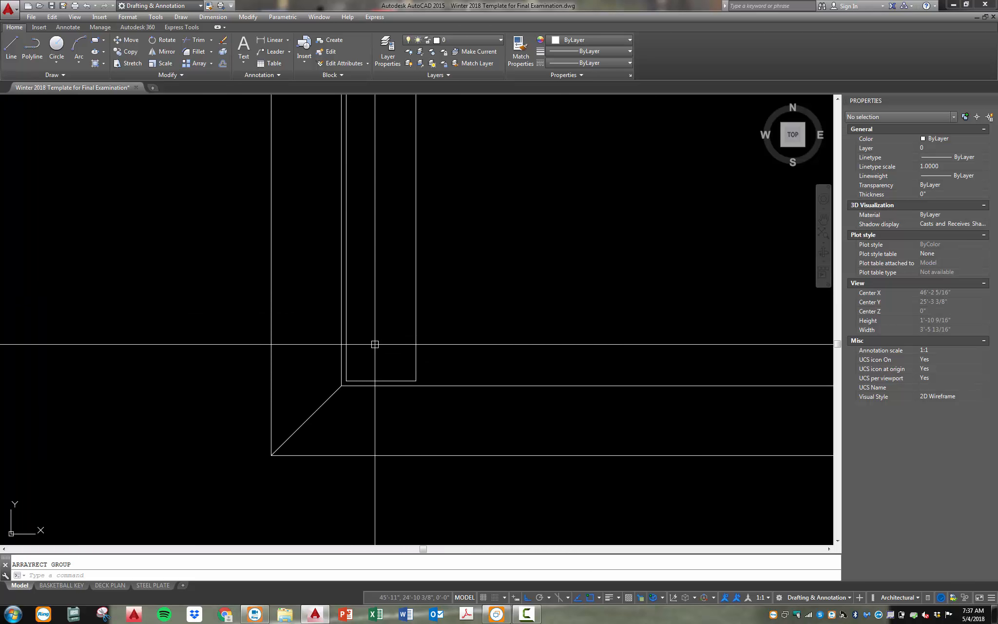
scroll(393, 353, "up", 3)
- Offset the first board's right edge 0.25" to the right as a spacing guide
type("o")
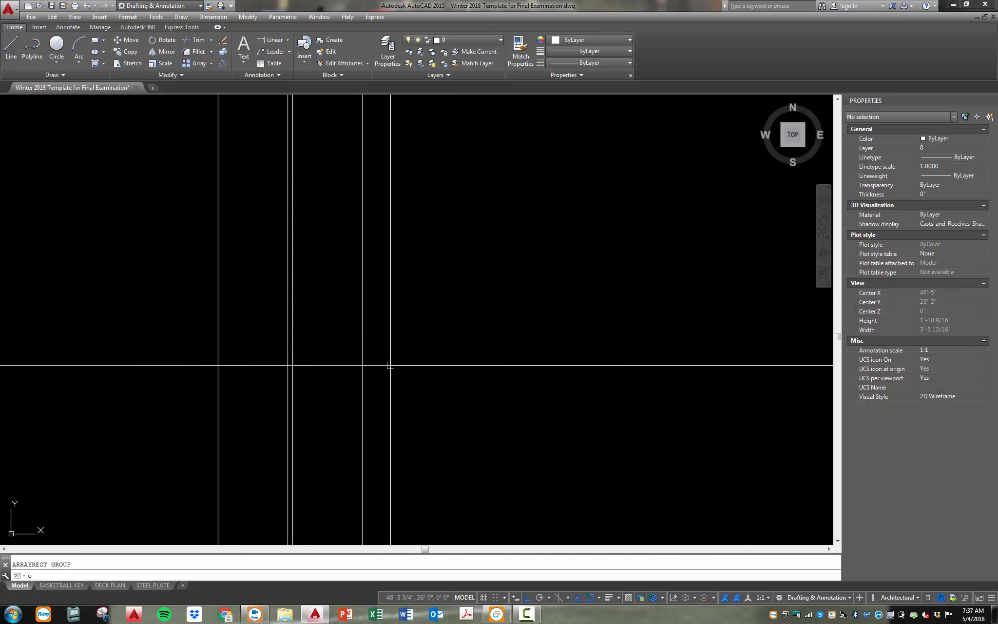
key("Return")
type(".25")
key("Return")
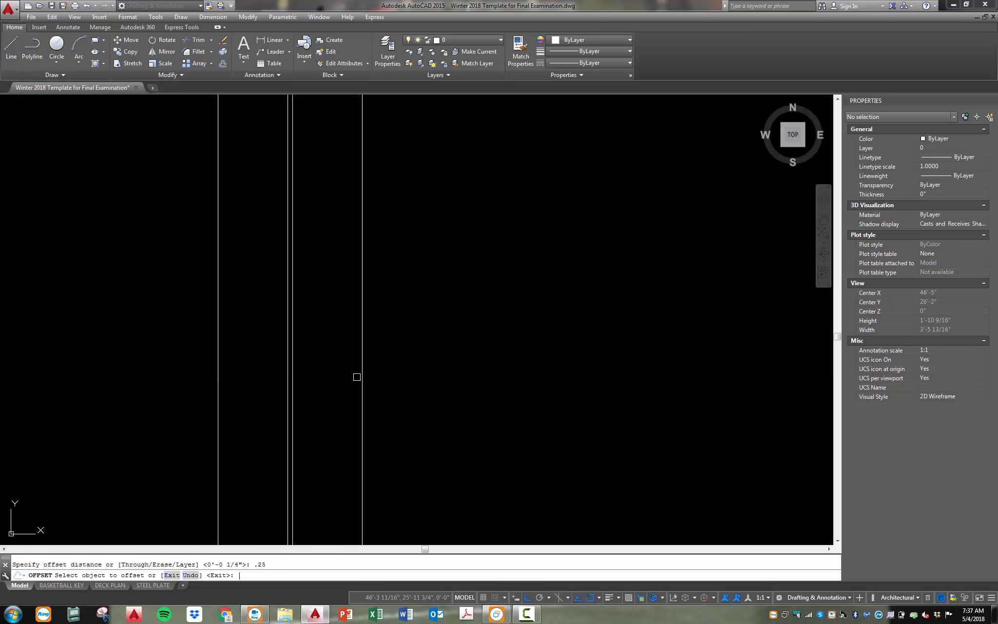
left_click(363, 376)
left_click(390, 370)
key("Escape")
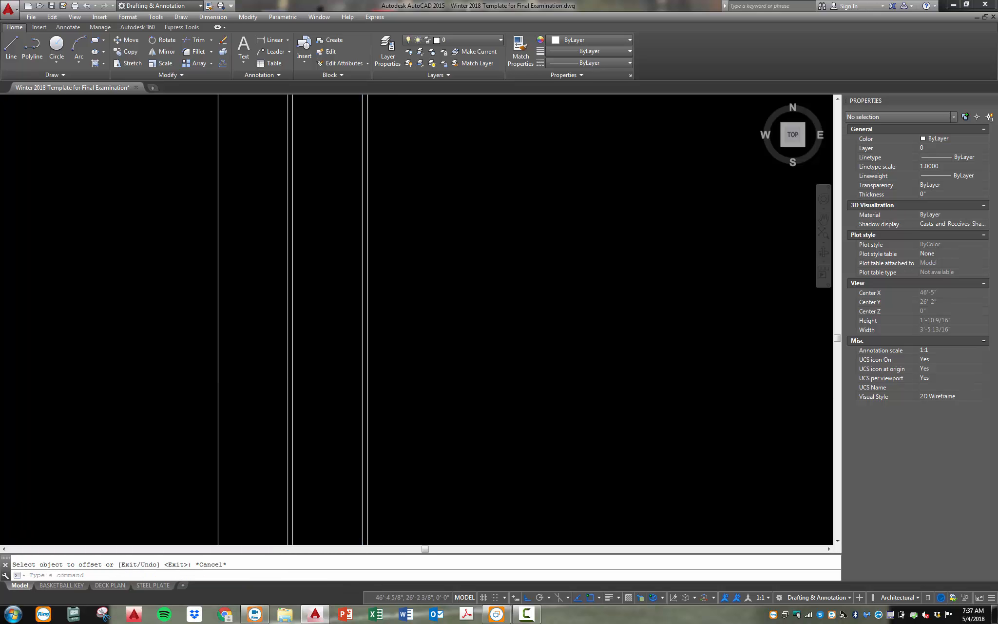
- Copy the first board's four edge lines from its upper-left corner to the spacing guide, and again to the new board's upper-right corner
scroll(423, 265, "down", 3)
scroll(384, 323, "up", 5)
scroll(429, 319, "down", 3)
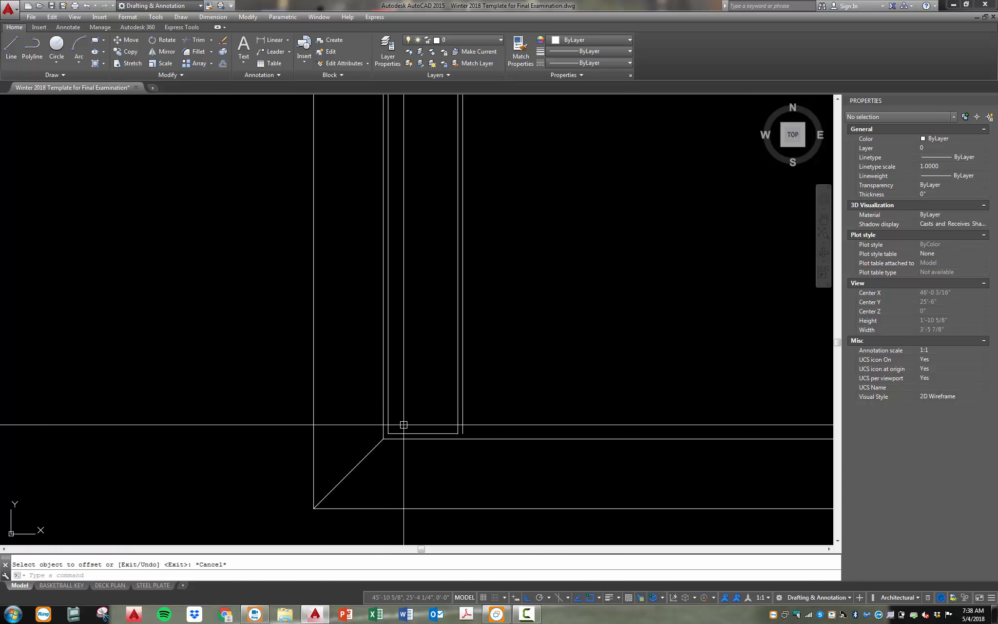
type("c")
scroll(409, 441, "up", 4)
key("Return")
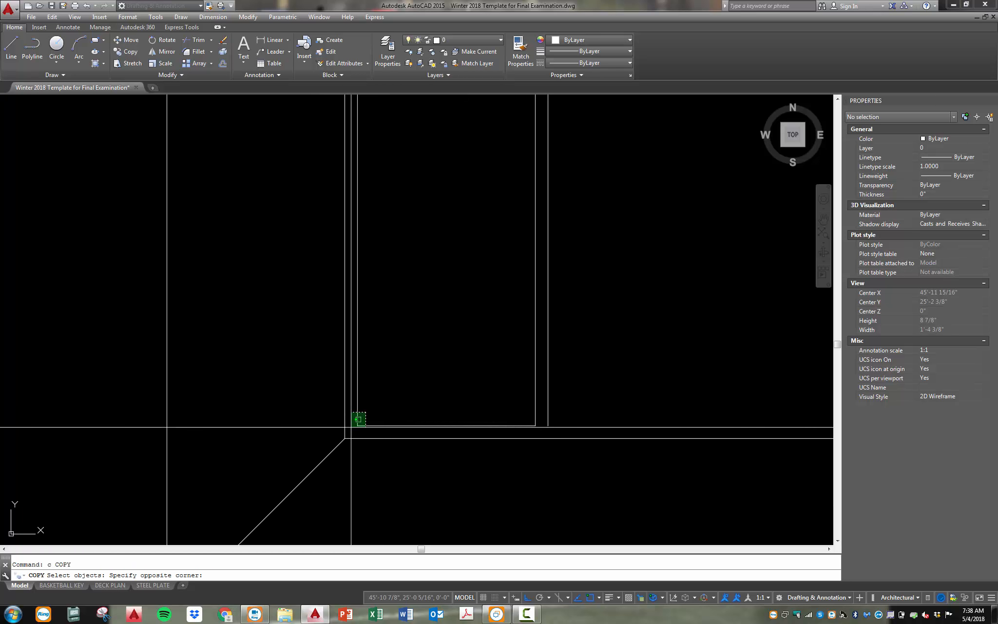
left_click(356, 429)
scroll(456, 509, "down", 4)
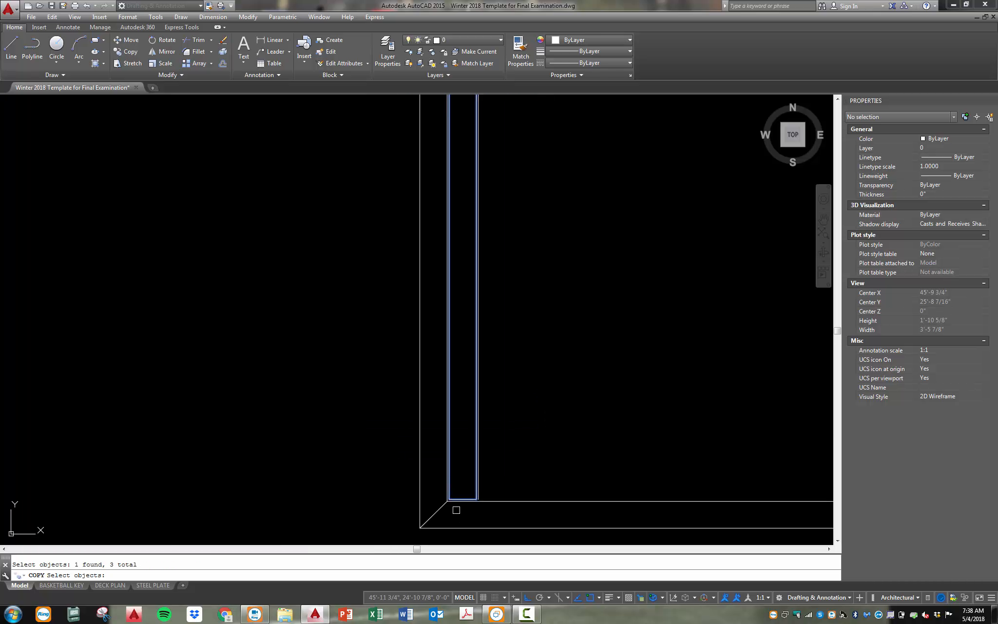
scroll(452, 338, "down", 3)
scroll(448, 251, "up", 4)
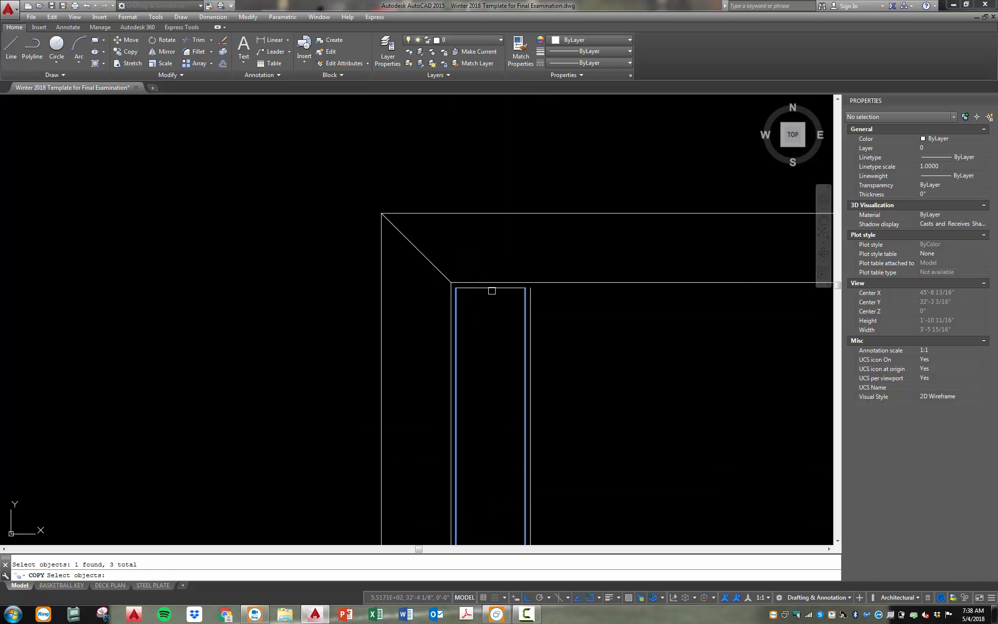
scroll(298, 334, "down", 4)
scroll(361, 363, "up", 4)
scroll(363, 356, "down", 2)
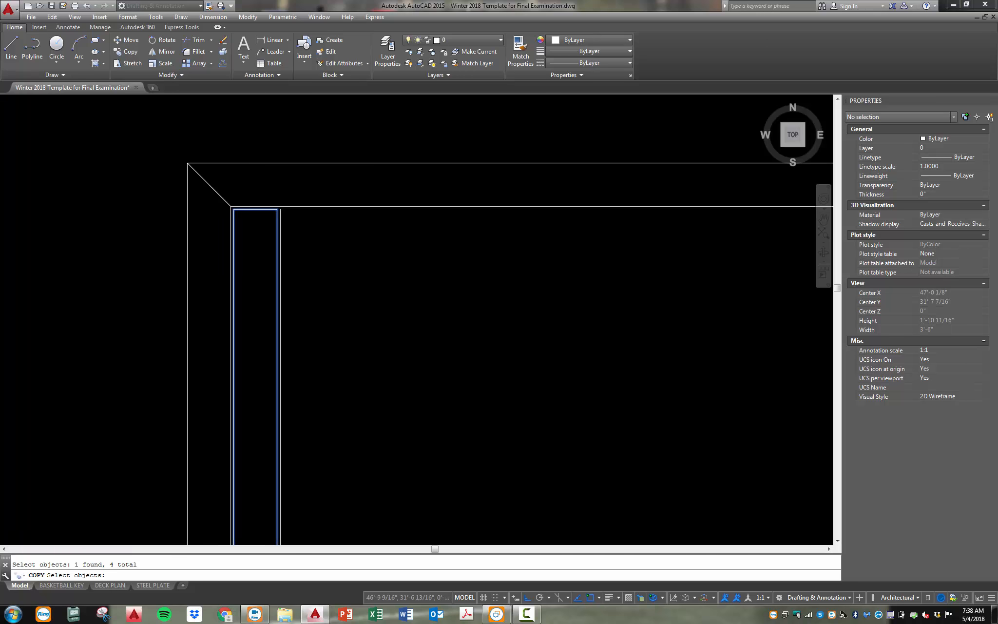
scroll(363, 287, "up", 1)
scroll(363, 288, "up", 2)
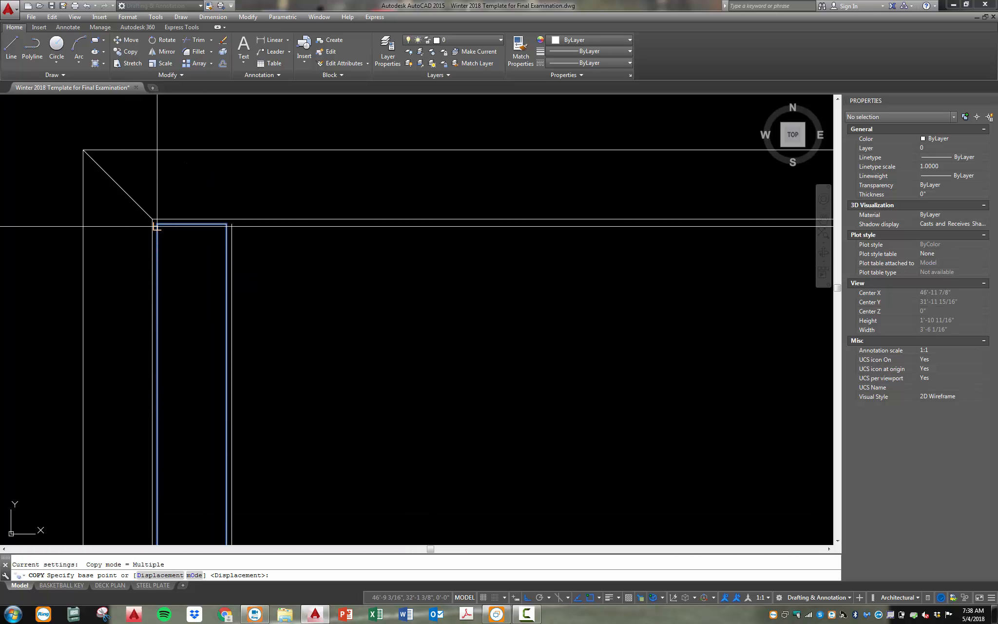
left_click(232, 224)
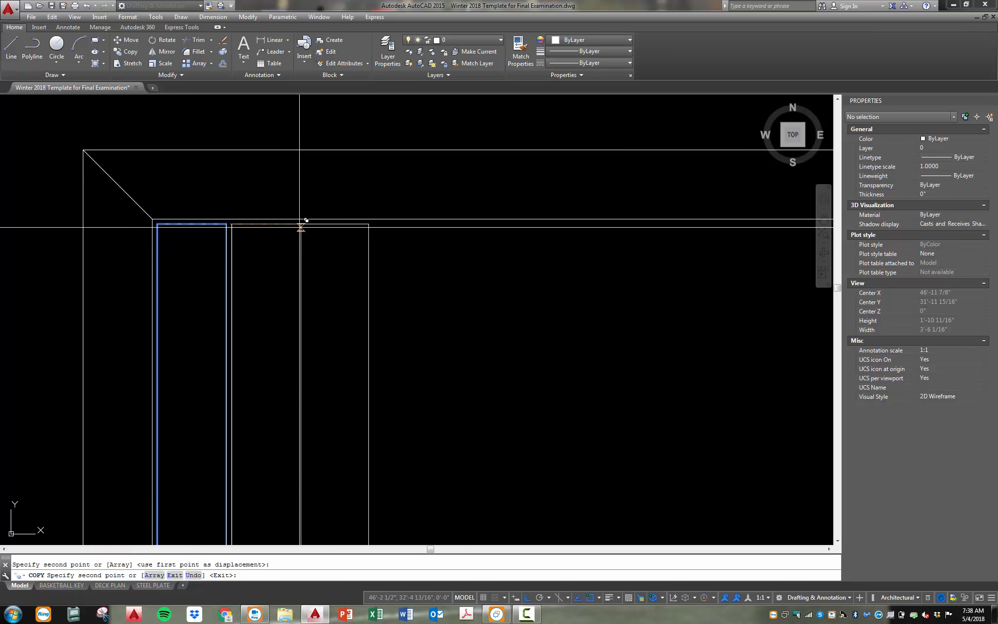
left_click(301, 224)
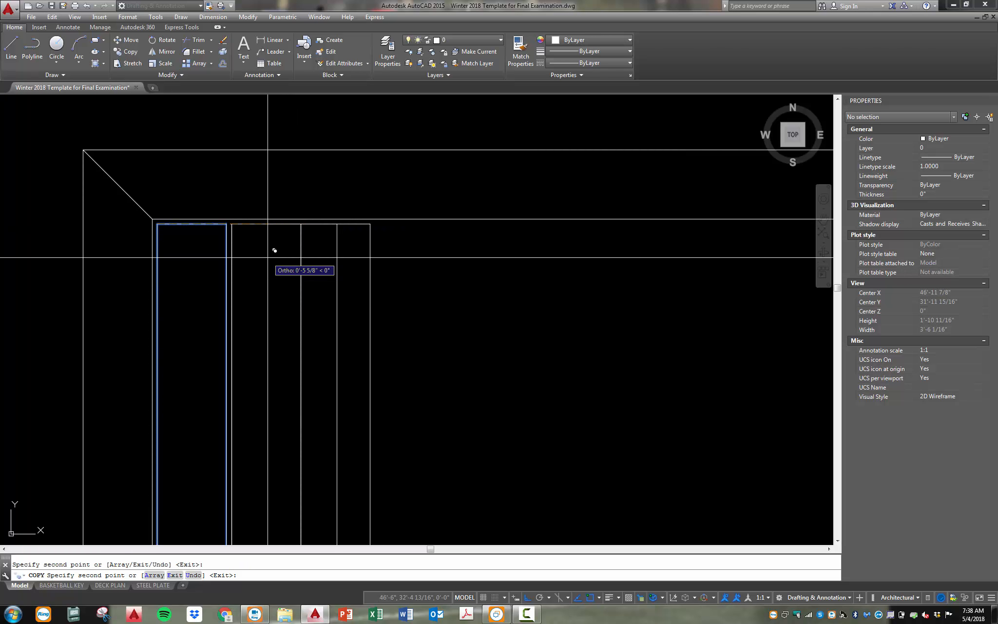
key("Escape")
type("z")
key("Escape")
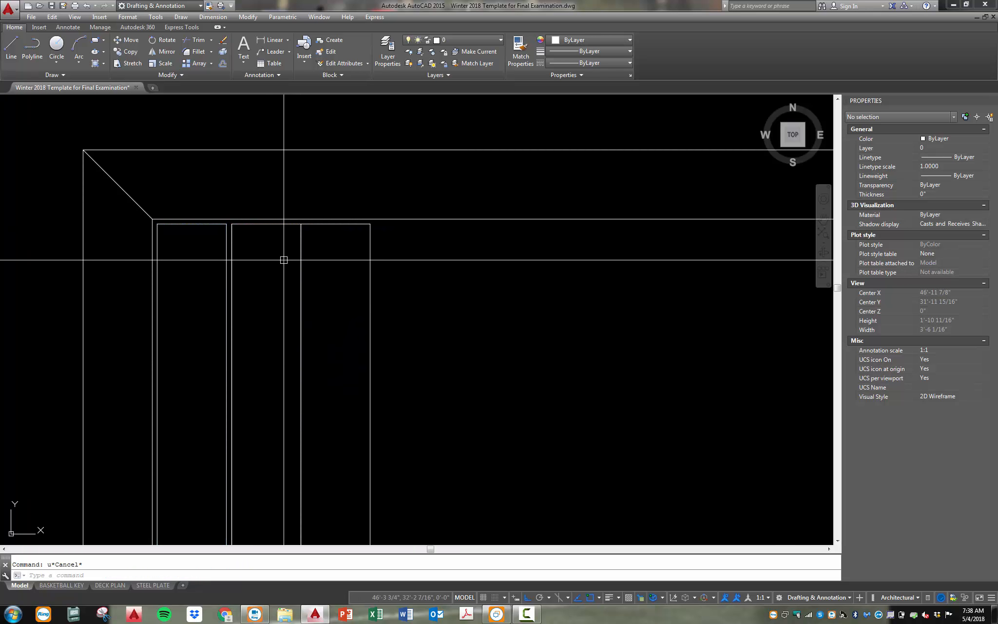
- Undo the board copies and the 0.25" spacing guide beside the first board
key("ctrl+z")
key("ctrl+z")
key("ctrl+z")
key("ctrl+z")
key("ctrl+z")
key("ctrl+z")
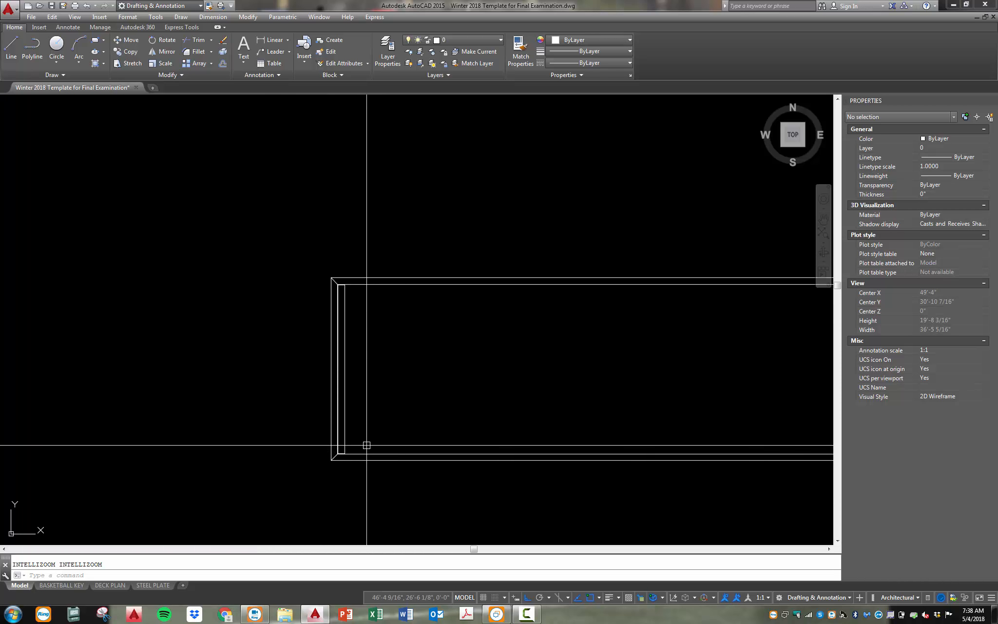
key("Escape")
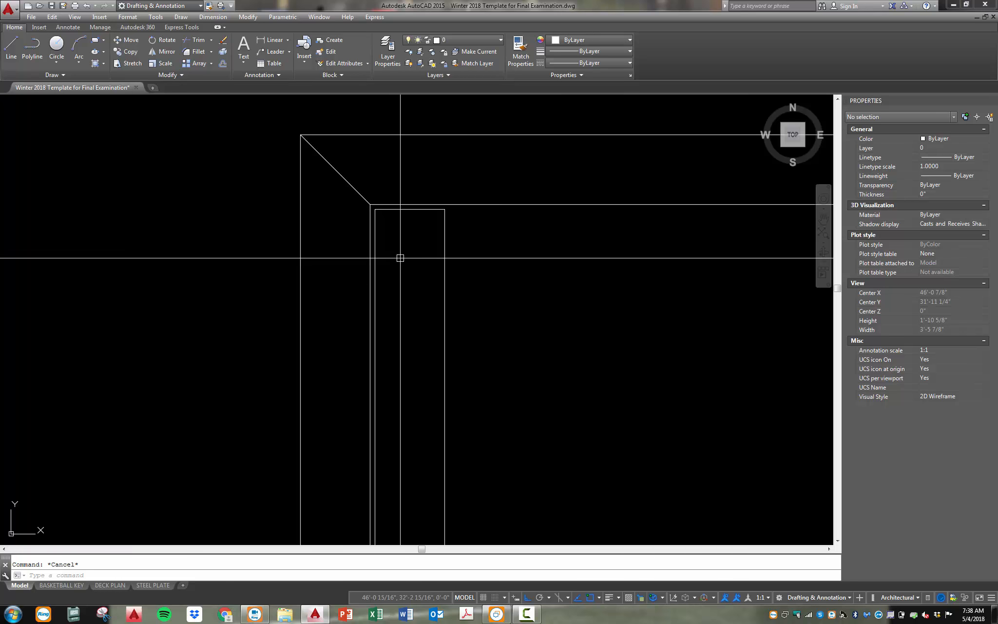
- Offset the right edge of the first deck board 0.25" outward to create a gap guide line
type("o")
key("Return")
type(".25")
key("Return")
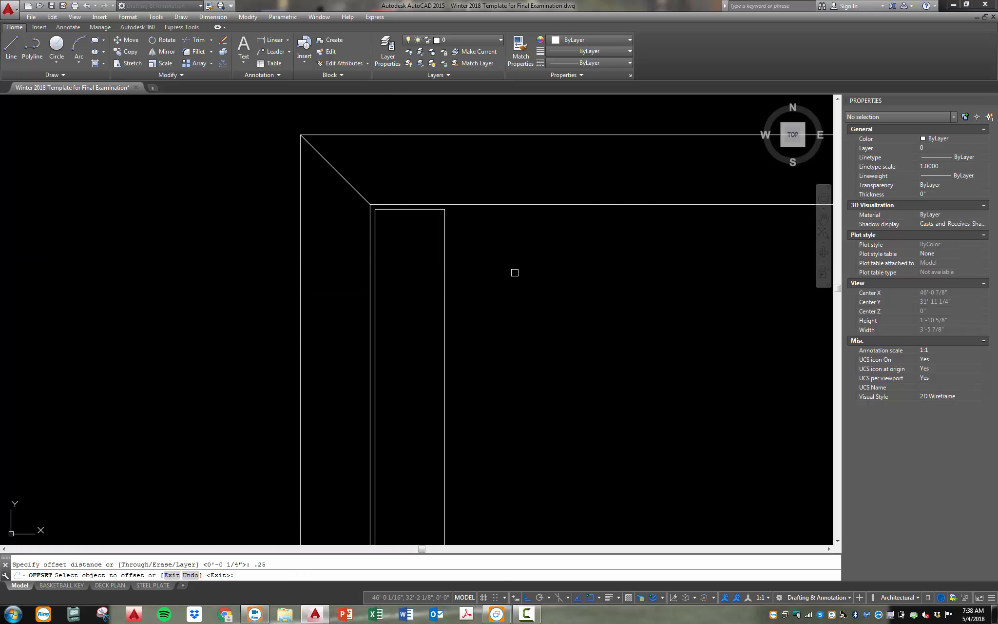
left_click(444, 453)
left_click(460, 254)
key("Escape")
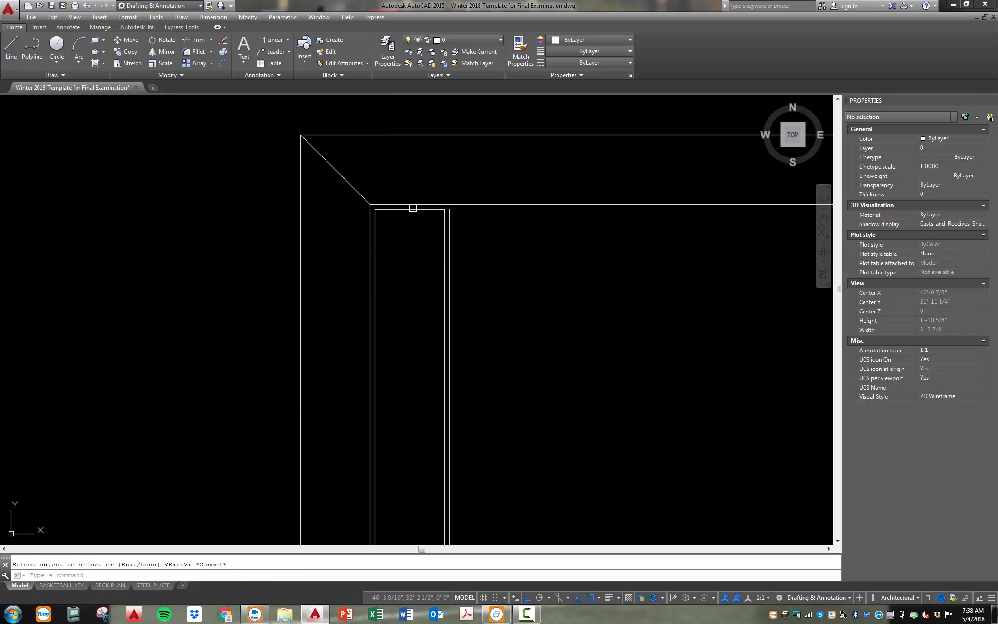
left_click(413, 208)
left_click(375, 246)
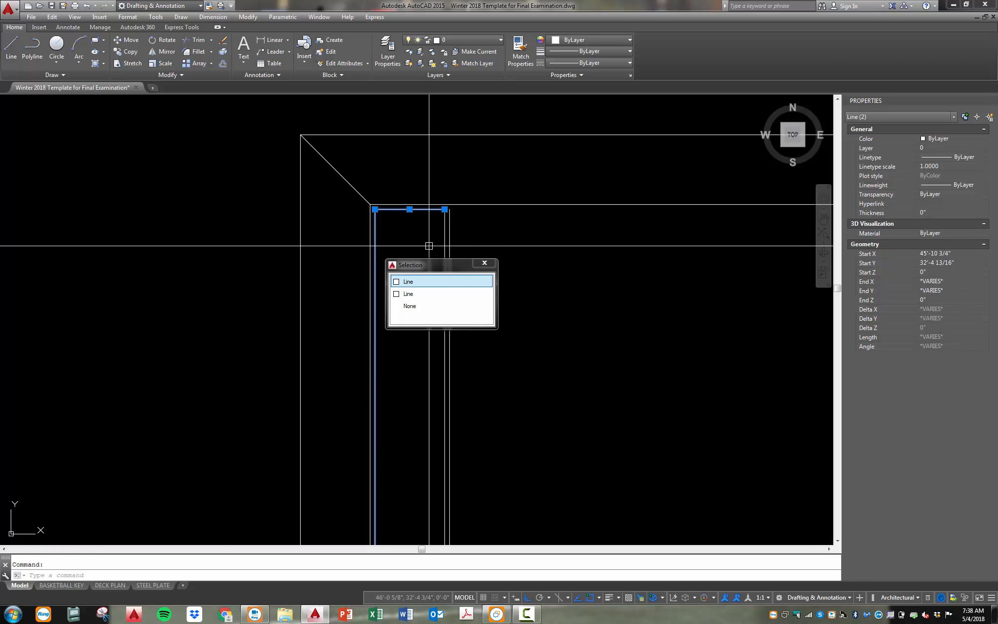
key("Escape")
key("Escape")
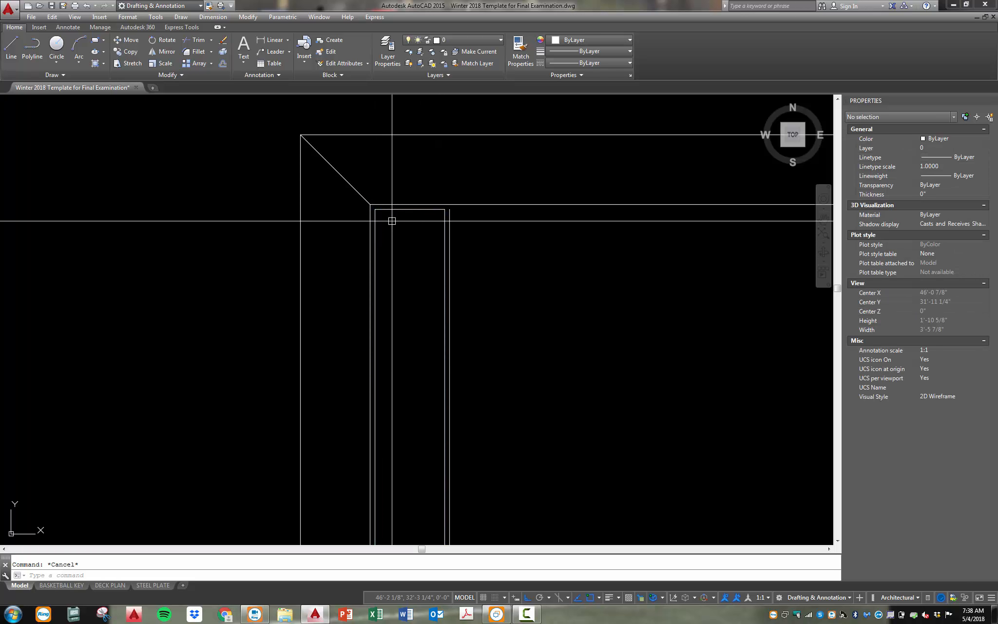
scroll(384, 211, "up", 6)
left_click(384, 211)
key("Escape")
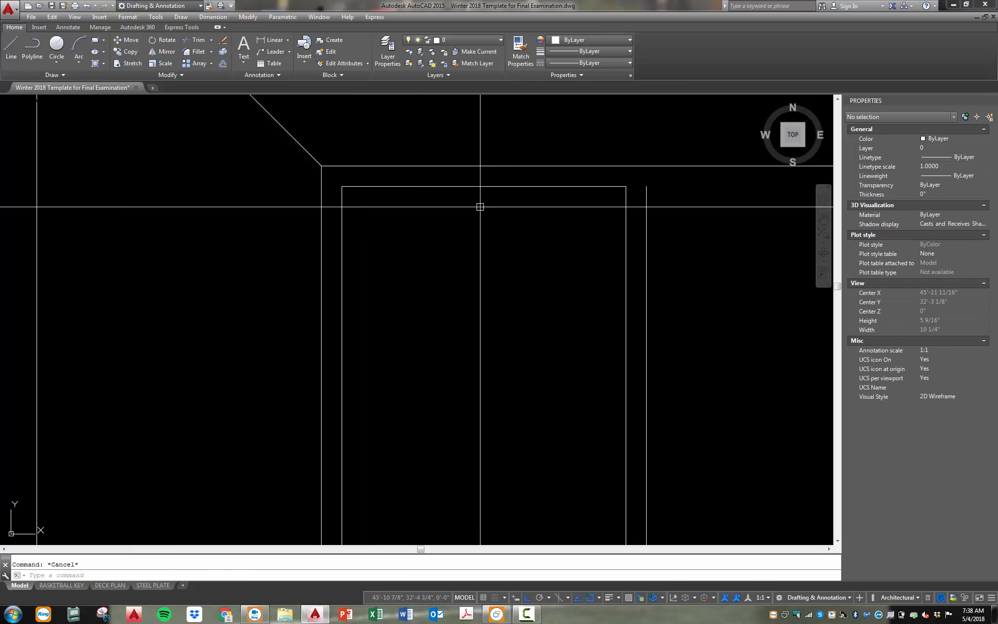
- Extend the gap guide line's upper end to the border's inner top line
type("ex")
key("Return")
left_click(693, 216)
left_click(640, 152)
key("Return")
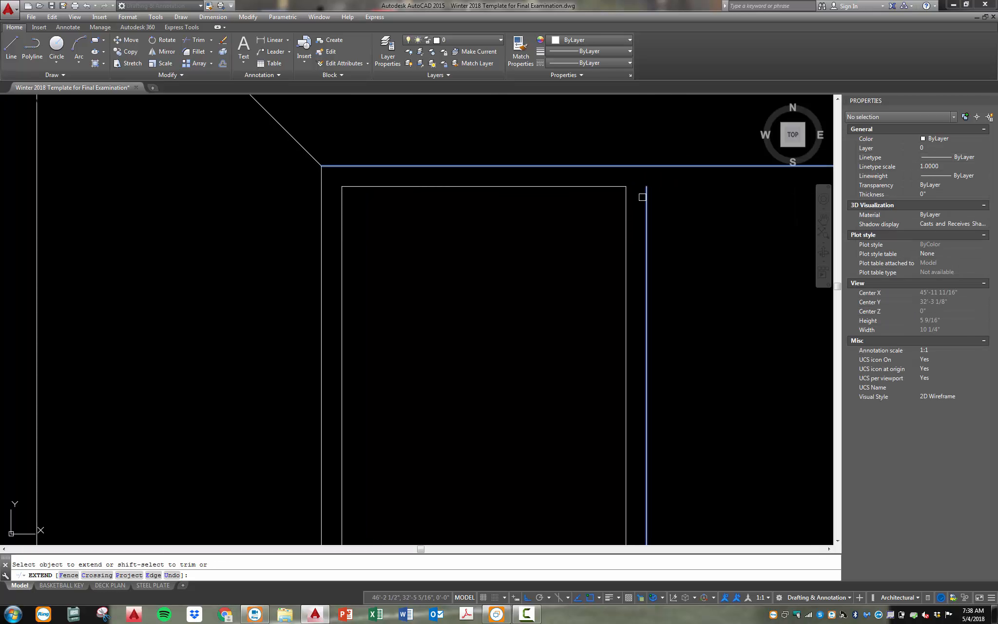
left_click(642, 202)
left_click(655, 207)
key("Escape")
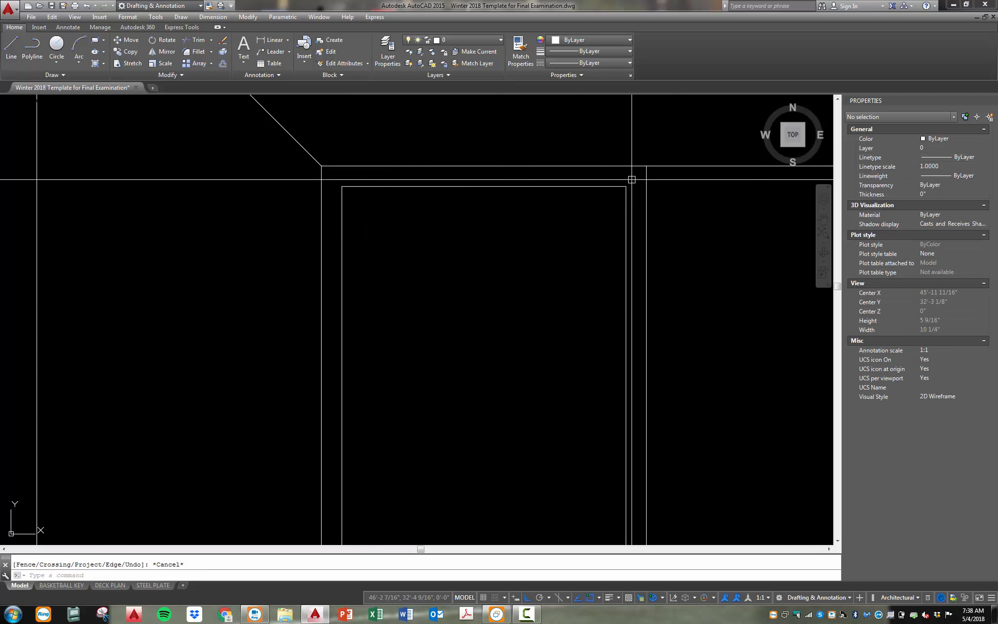
- Copy the first board's four edge lines from the border's inner upper-left corner to the upper end of the gap guide line
type("c")
key("Return")
left_click(635, 182)
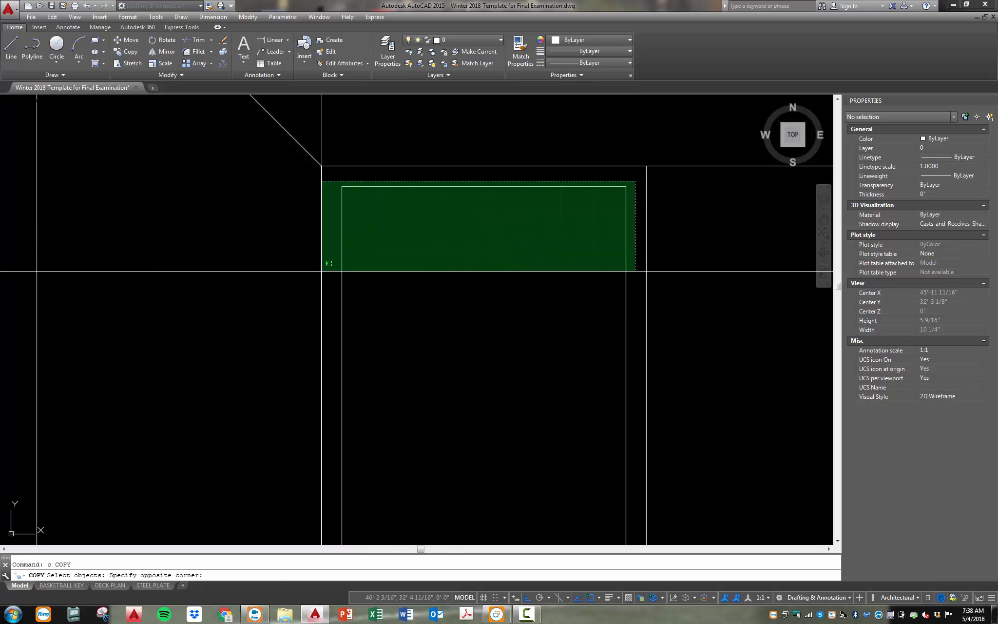
left_click(324, 267)
scroll(379, 191, "down", 10)
scroll(389, 469, "up", 8)
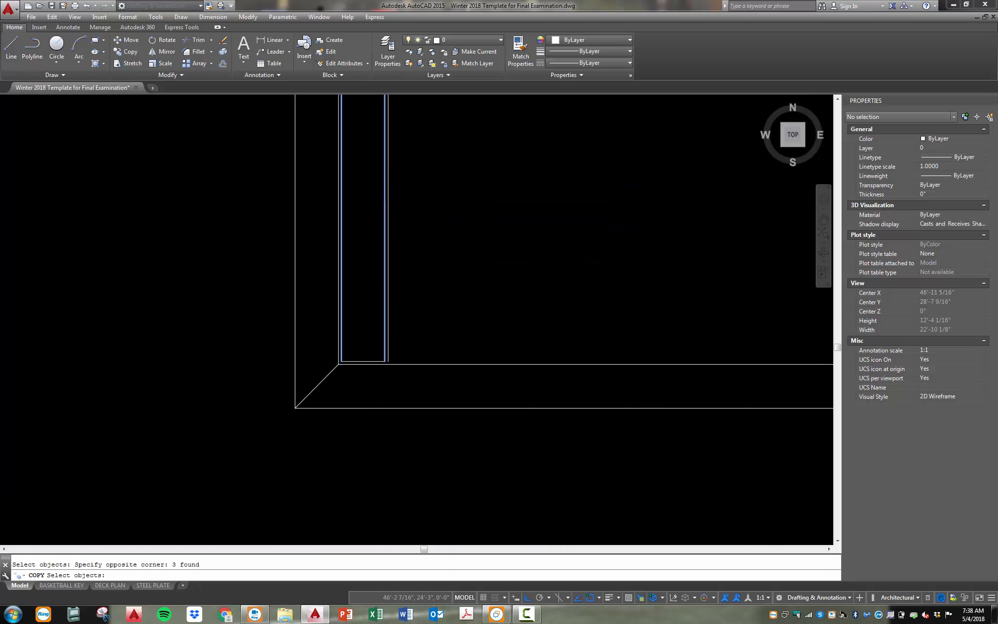
left_click(316, 197)
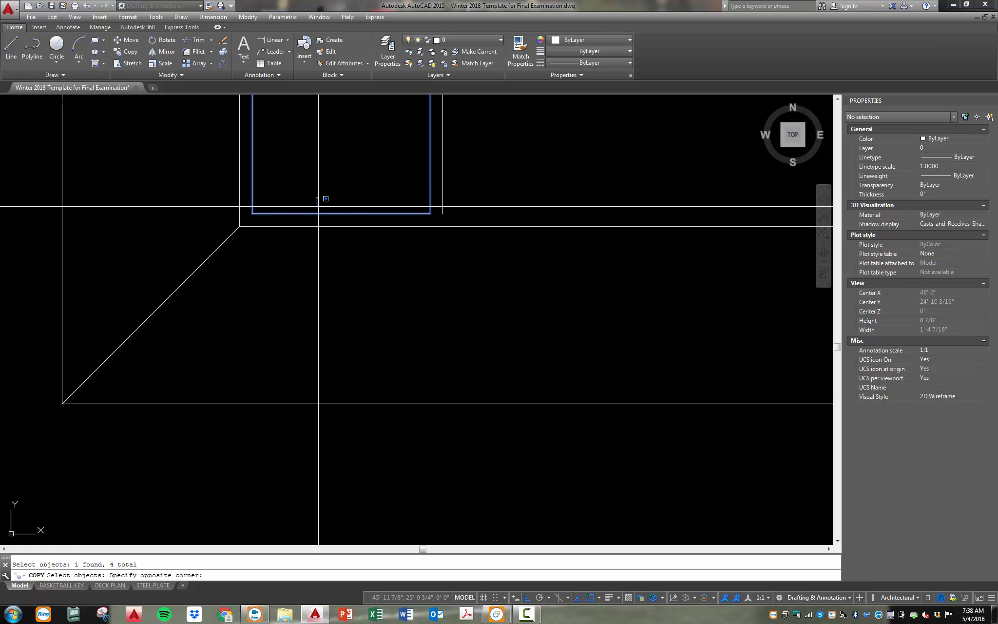
key("Return")
scroll(477, 396, "down", 9)
scroll(463, 336, "up", 6)
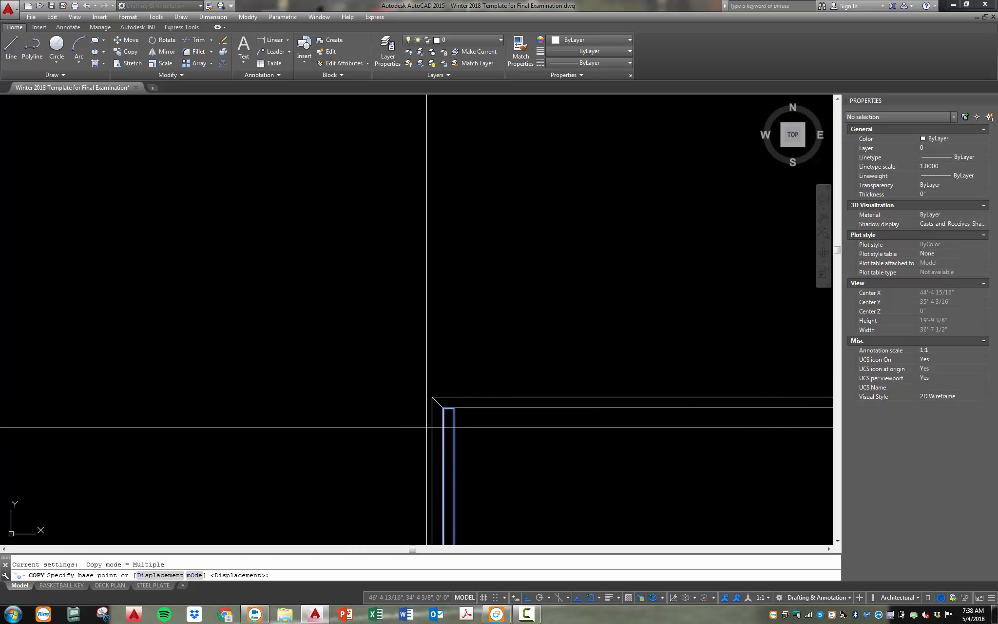
scroll(396, 451, "up", 6)
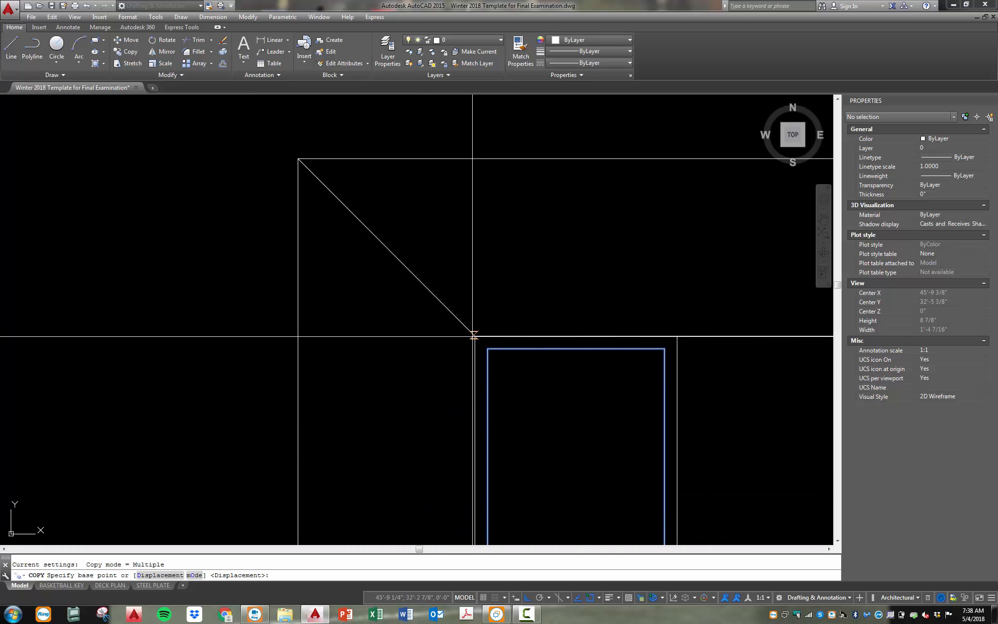
left_click(677, 336)
scroll(356, 334, "down", 6)
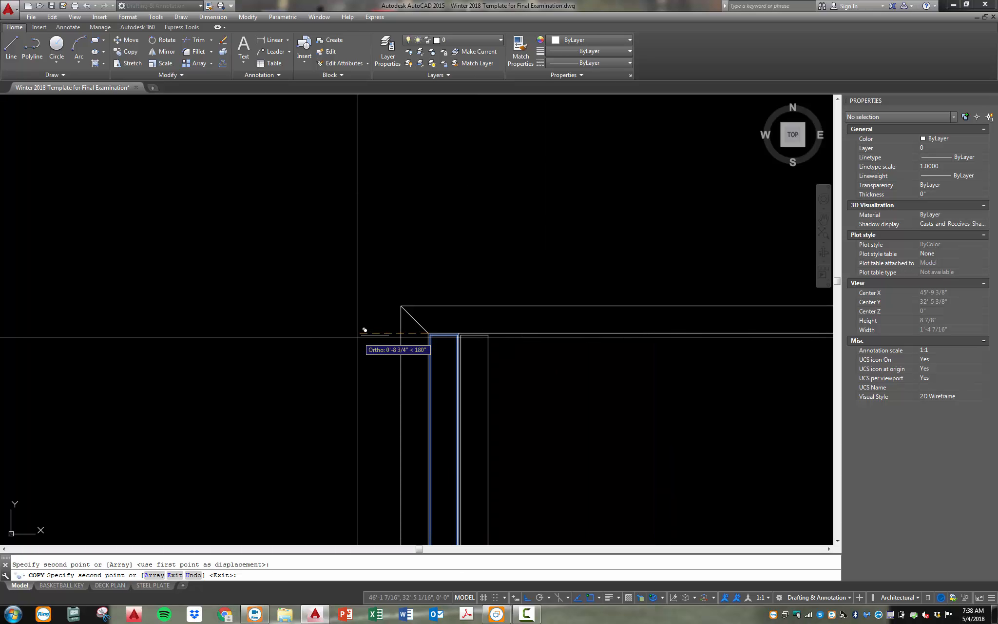
scroll(544, 305, "up", 6)
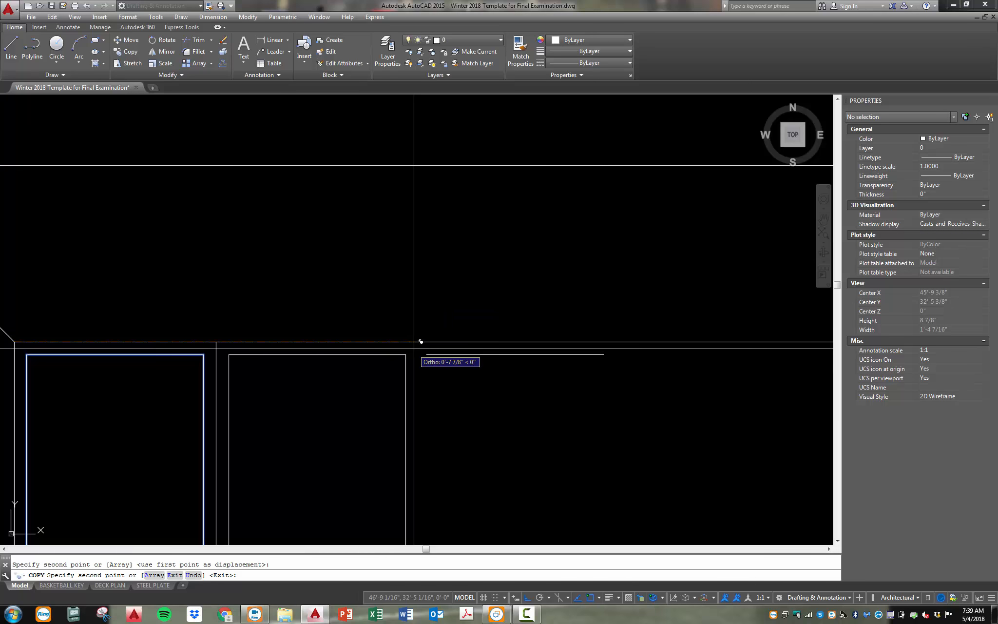
key("Escape")
- Erase the gap guide line between the first and second deck boards
scroll(448, 376, "down", 6)
scroll(447, 360, "down", 6)
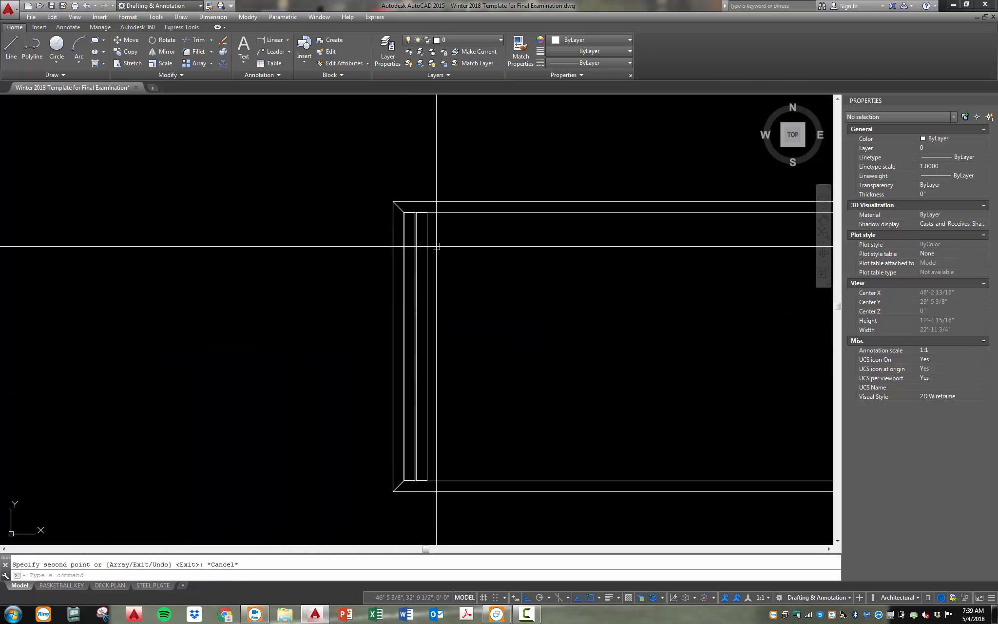
scroll(426, 222, "up", 6)
scroll(421, 259, "down", 3)
scroll(372, 160, "up", 6)
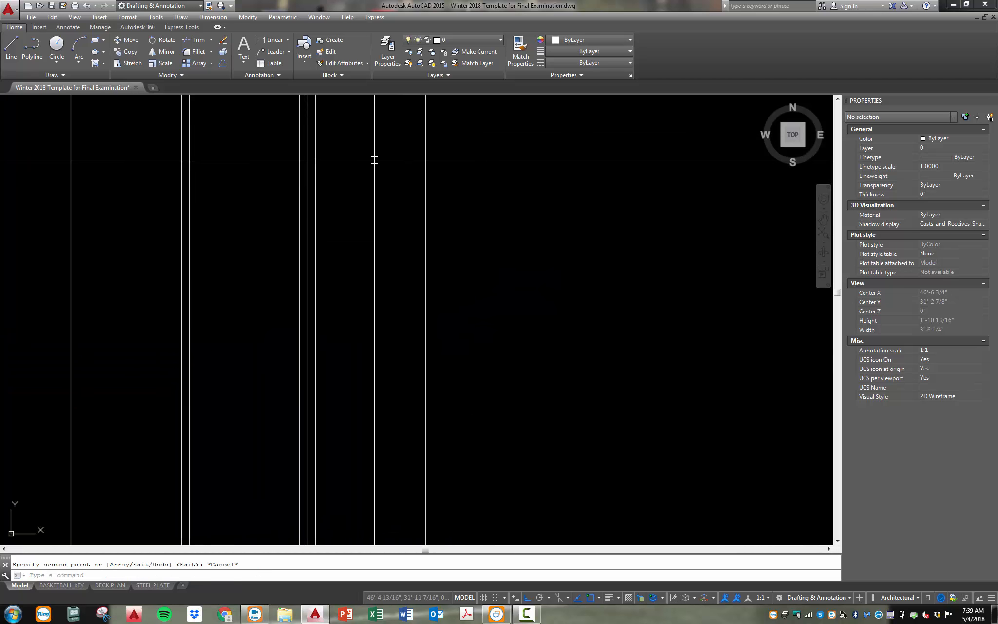
left_click(282, 194)
type("e")
key("Return")
scroll(446, 216, "down", 3)
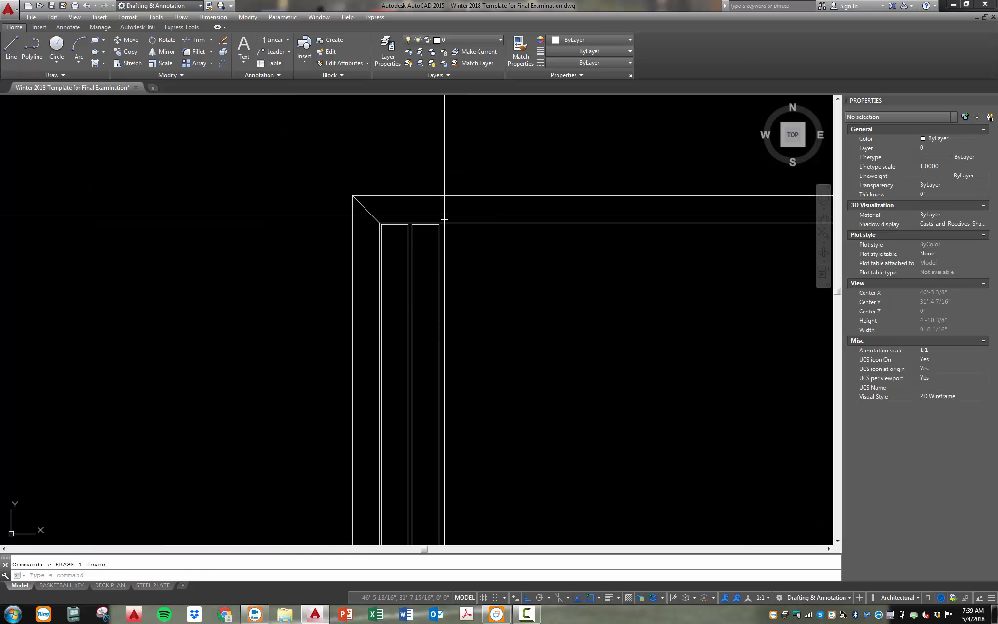
- Copy the second board's four lines, based at the first board's upper-right corner, to make the third and fourth boards
scroll(466, 366, "down", 2)
scroll(470, 447, "up", 3)
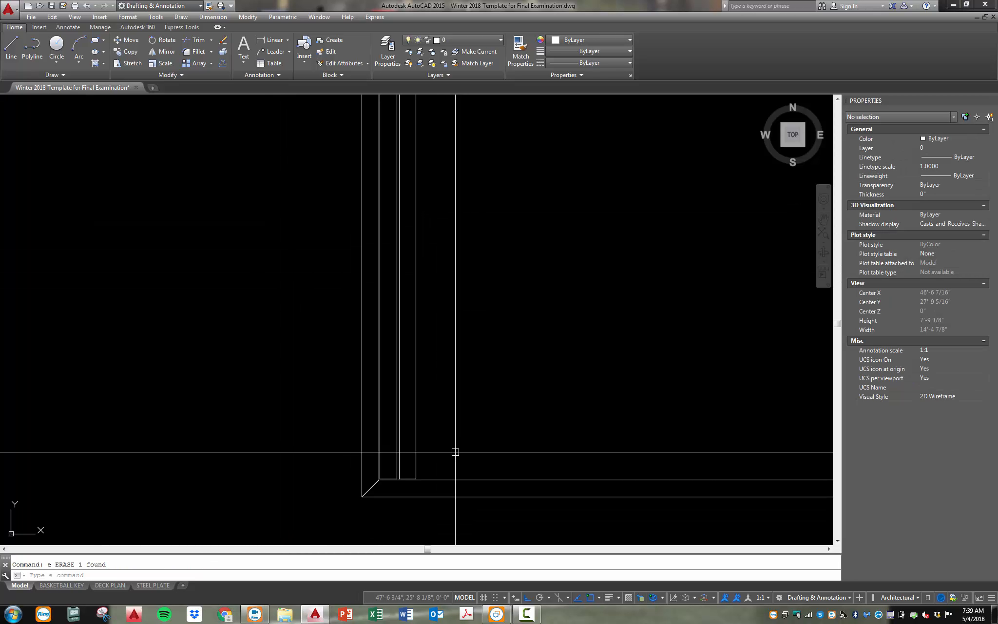
type("c")
key("Return")
type("w")
key("Return")
scroll(389, 490, "up", 2)
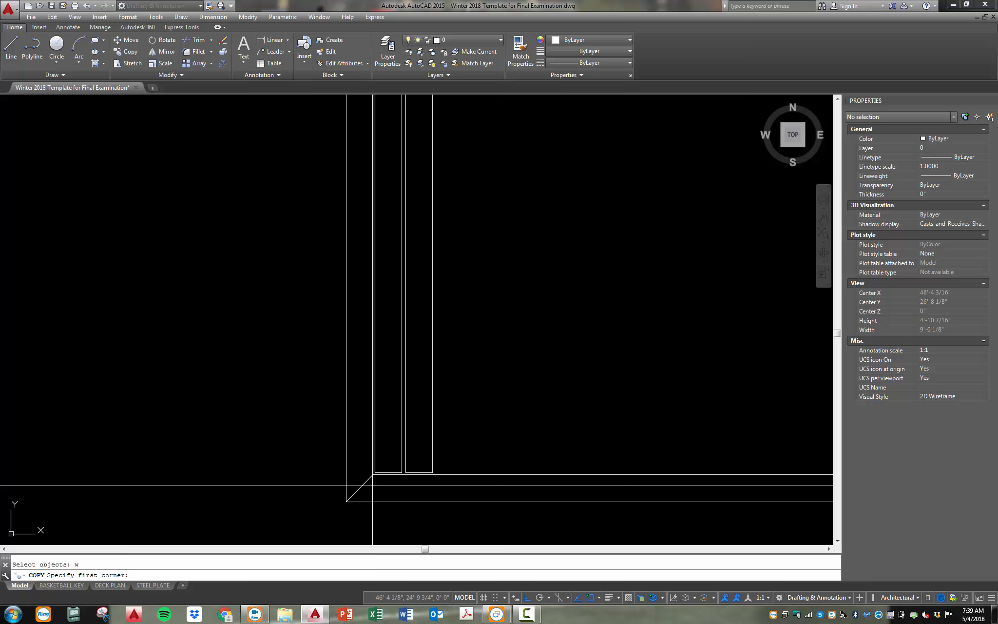
scroll(404, 477, "down", 3)
left_click(404, 479)
left_click(445, 234)
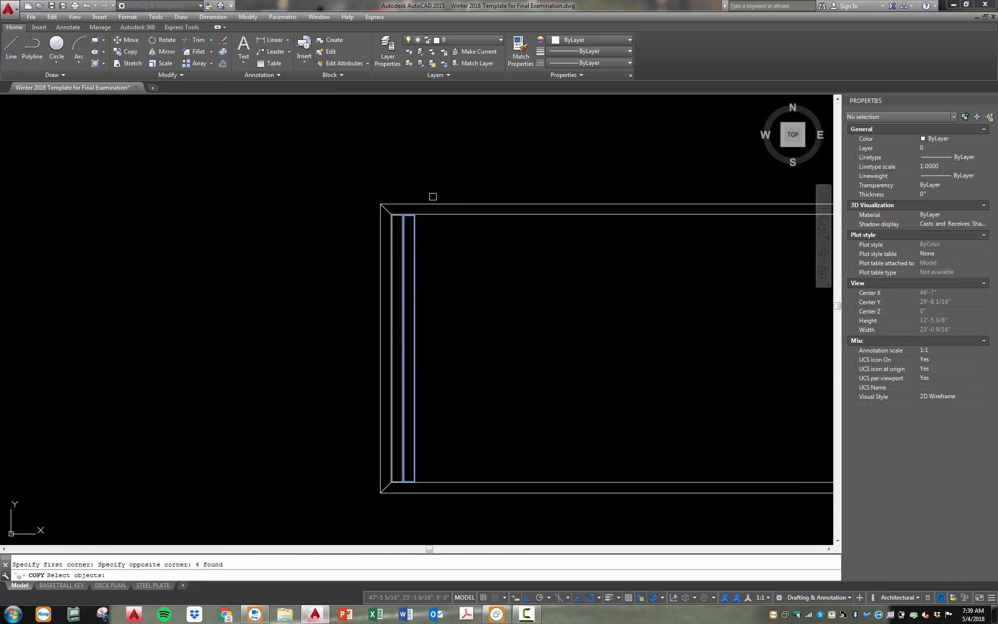
key("Return")
scroll(404, 221, "up", 4)
scroll(404, 221, "up", 2)
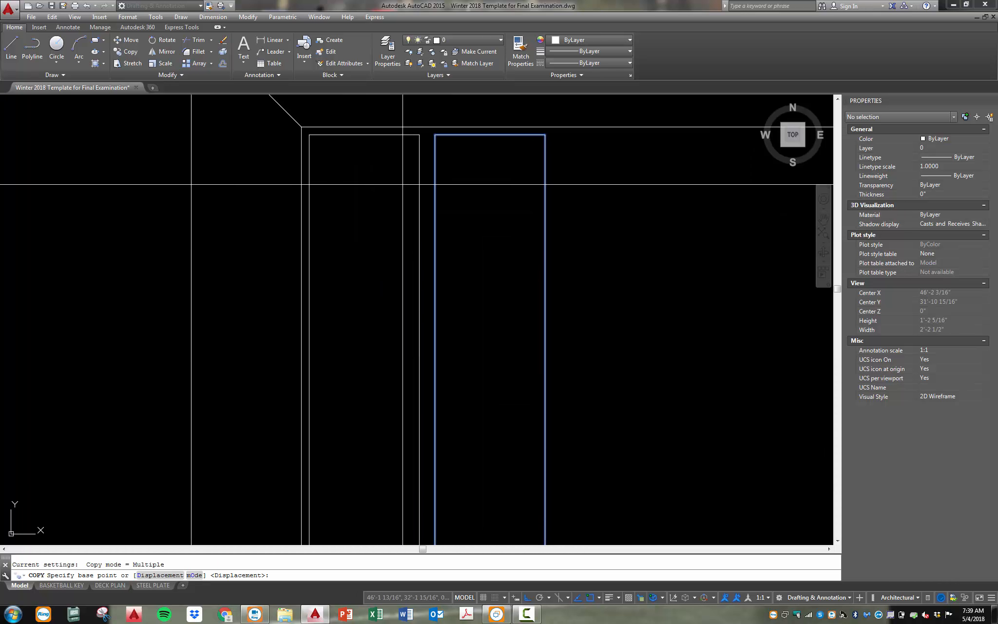
left_click(419, 134)
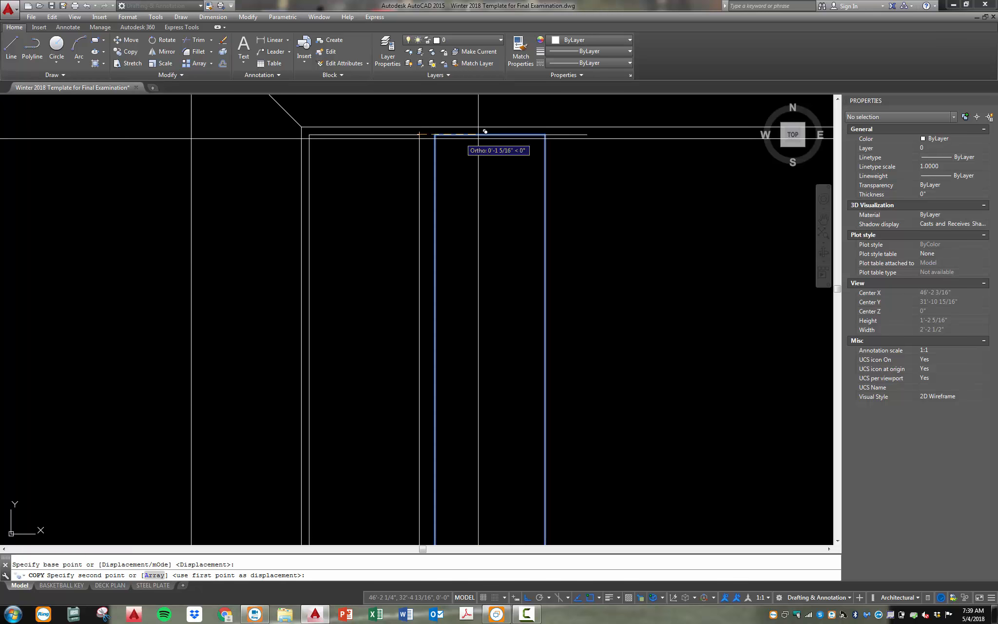
left_click(543, 136)
left_click(671, 133)
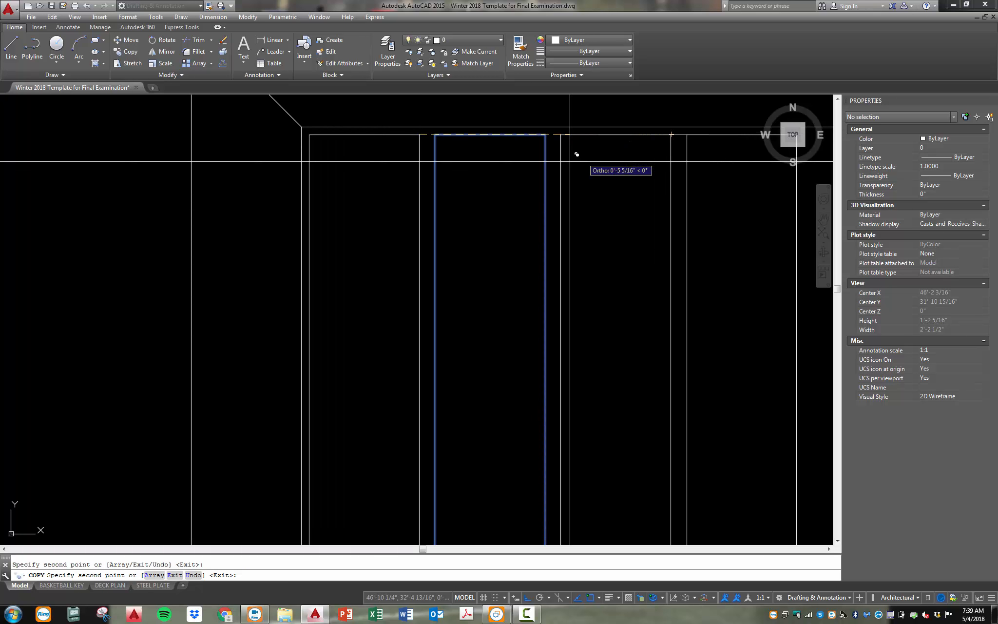
- Keep placing board copies at each newest board's upper-right corner until eight boards stand side by side
scroll(349, 211, "down", 3)
left_click(459, 193)
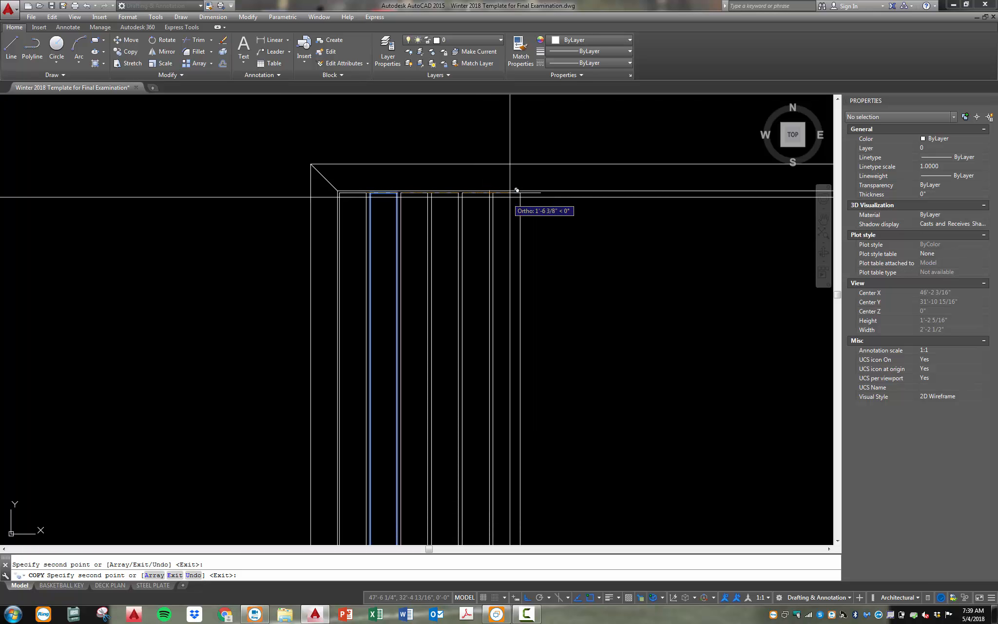
left_click(520, 192)
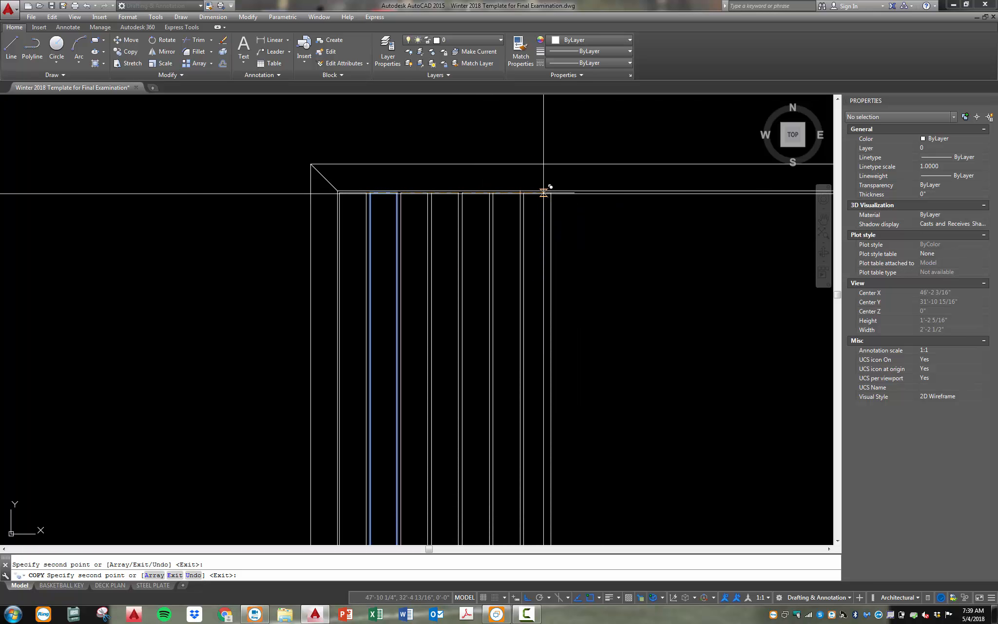
key("Escape")
- Copy boards two through eight as a group from the first board's upper-right corner to the eighth board's upper-right corner
scroll(372, 144, "down", 4)
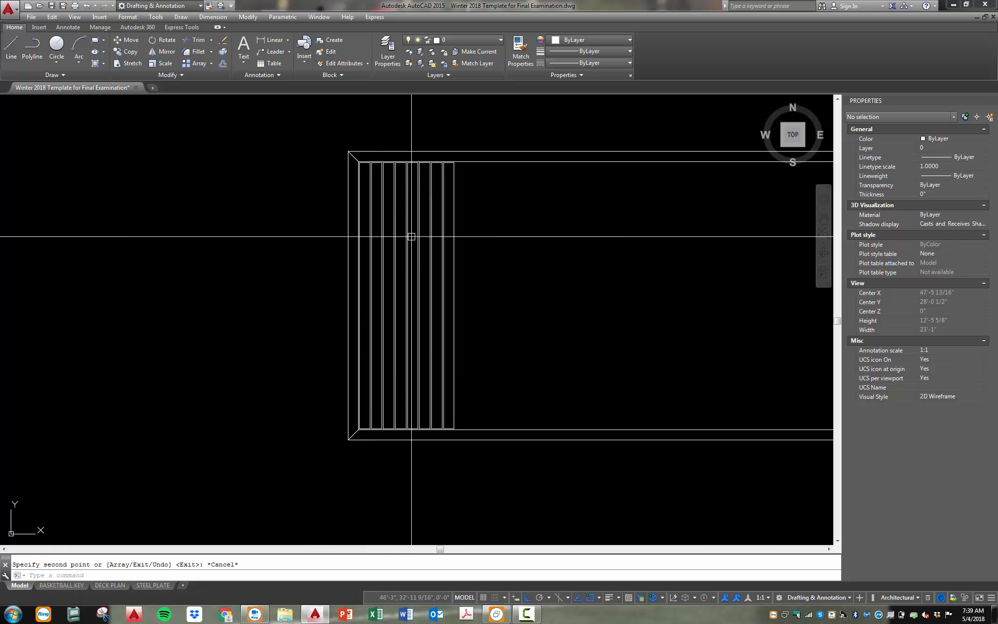
scroll(379, 440, "up", 4)
scroll(380, 441, "up", 4)
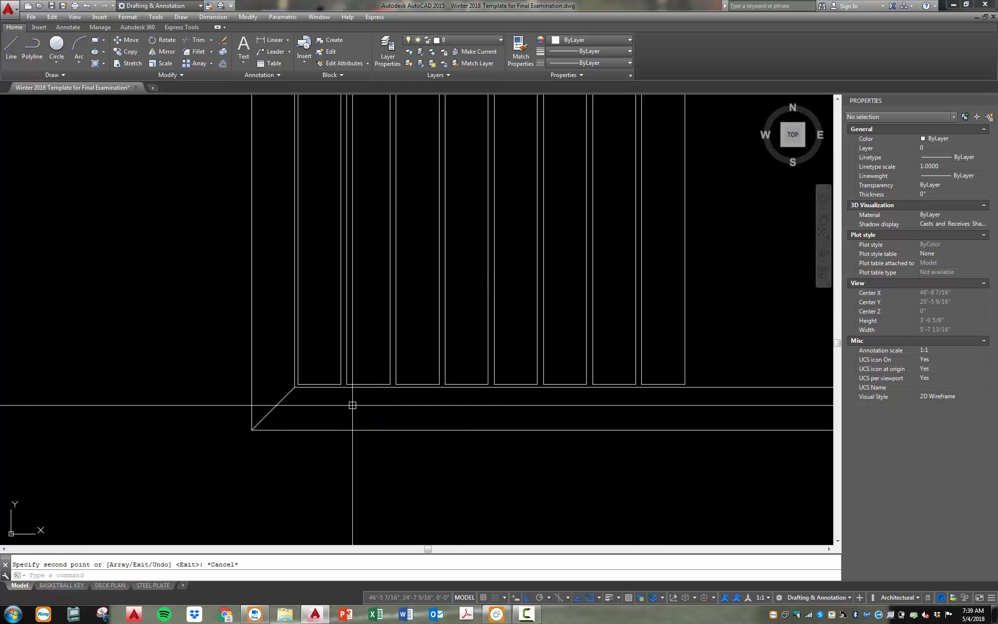
type("c")
key("Return")
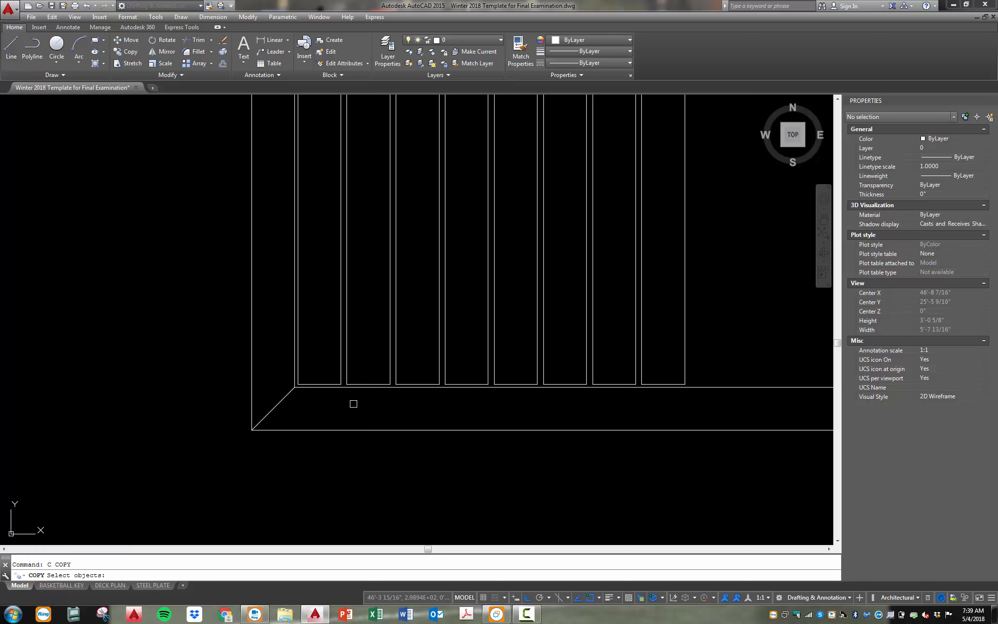
left_click(347, 398)
left_click(349, 404)
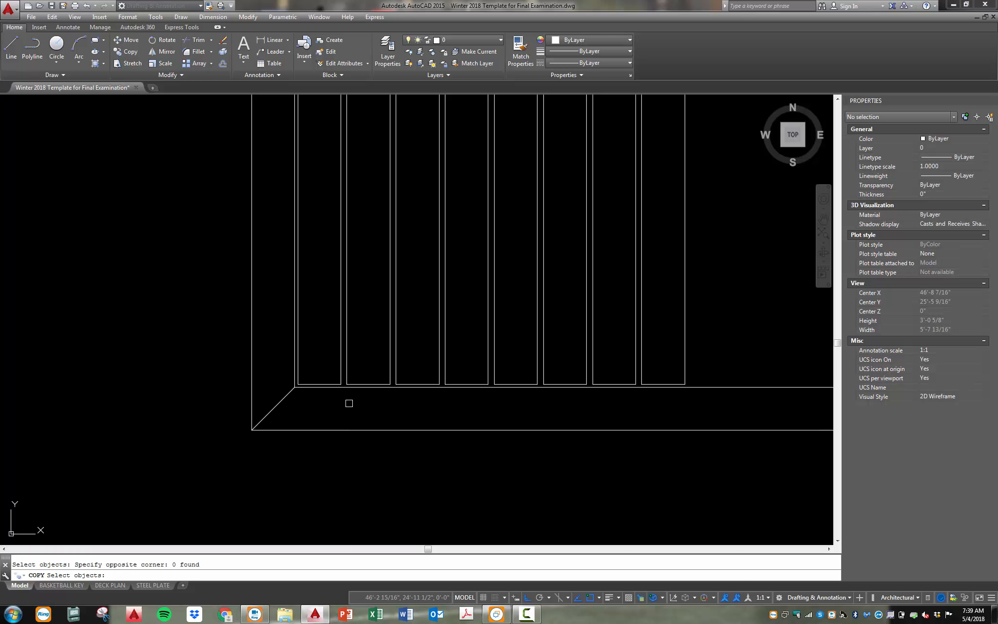
scroll(342, 405, "down", 6)
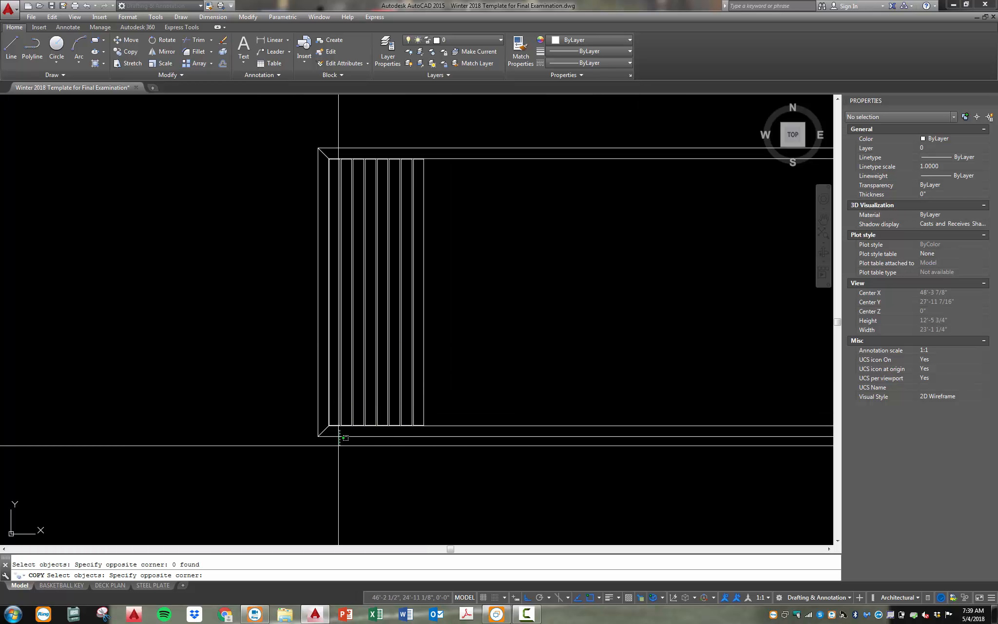
left_click(339, 438)
left_click(509, 104)
scroll(337, 190, "up", 6)
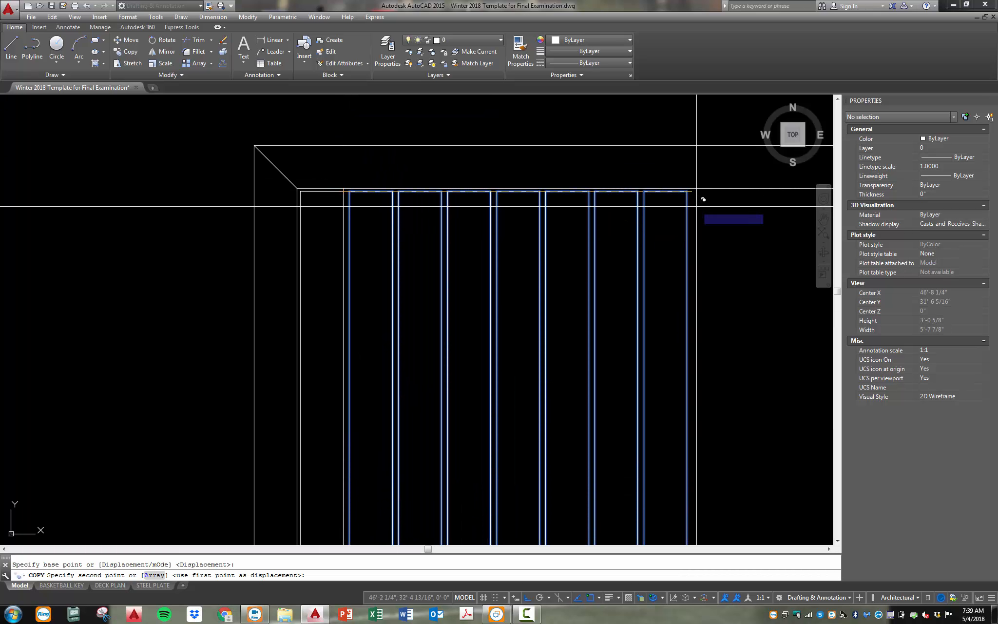
left_click(687, 191)
scroll(467, 234, "down", 8)
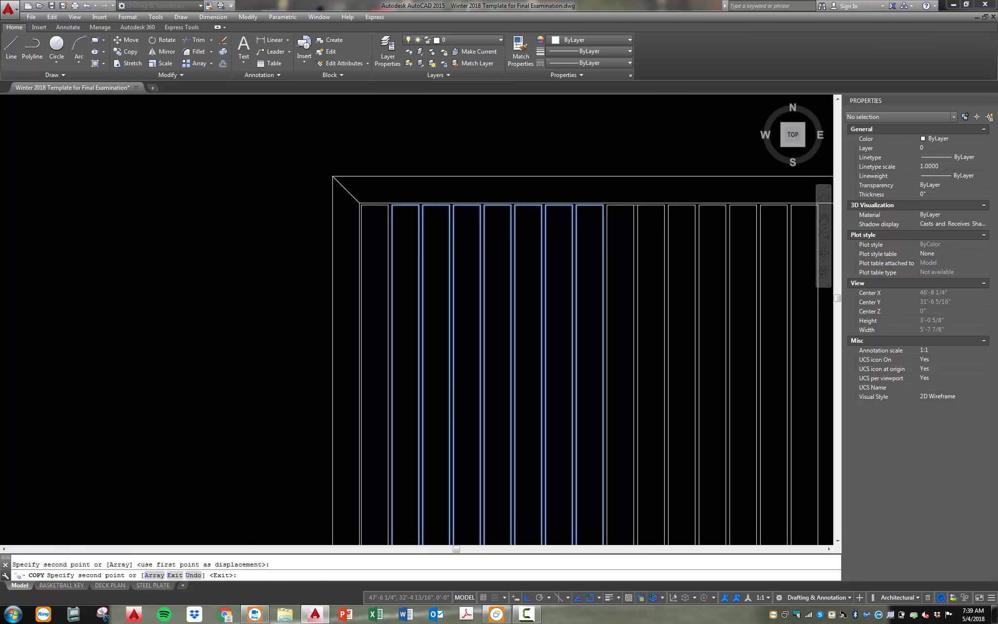
- Extend the decking with further copies of the seven-board group, placed at the last board's upper-right corner
right_click(261, 283)
left_click(321, 277)
scroll(469, 224, "up", 4)
scroll(469, 224, "up", 2)
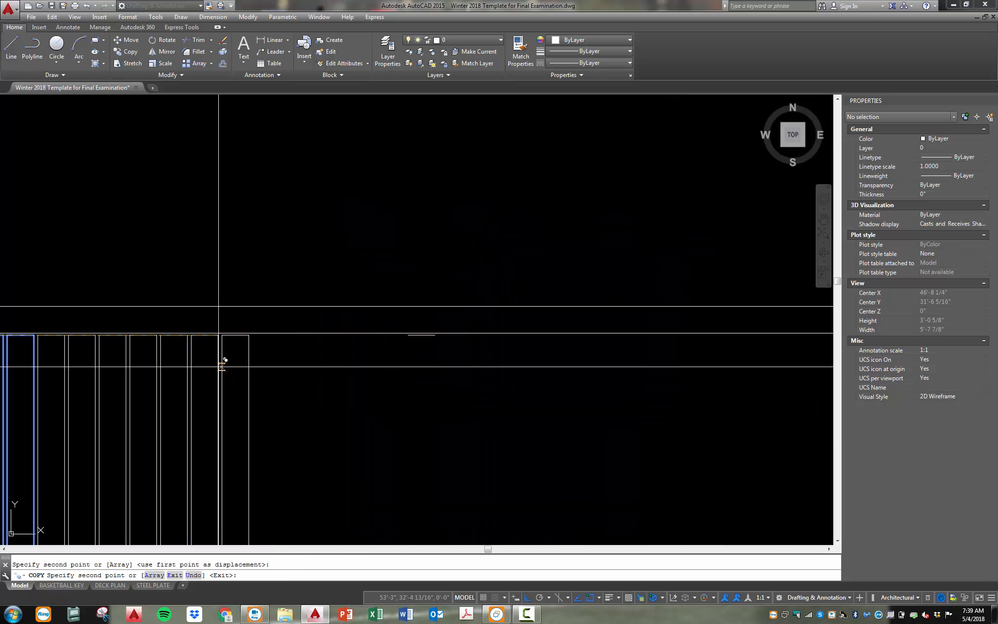
left_click(252, 333)
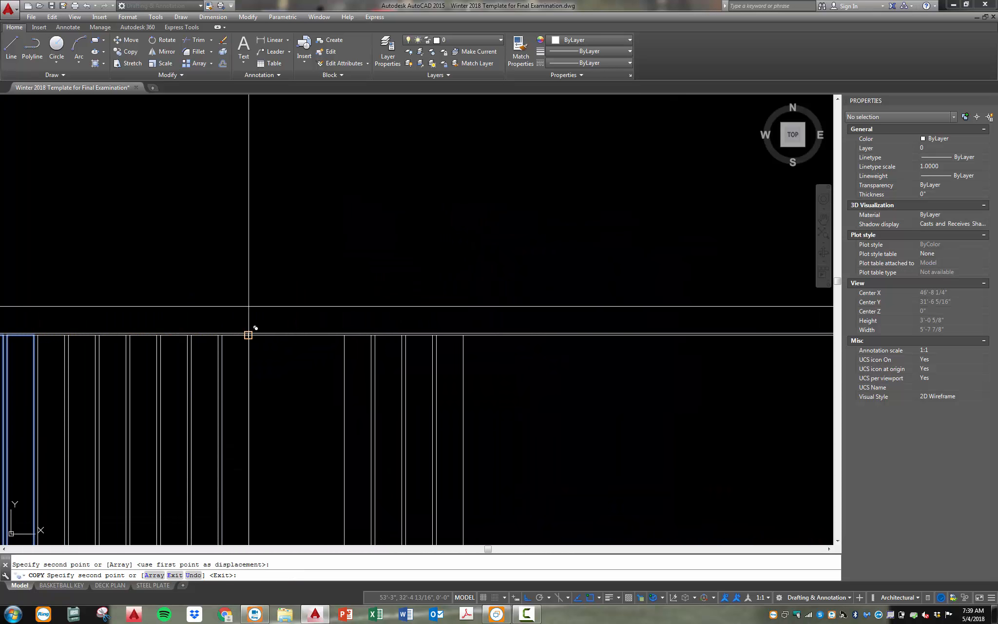
scroll(463, 335, "down", 8)
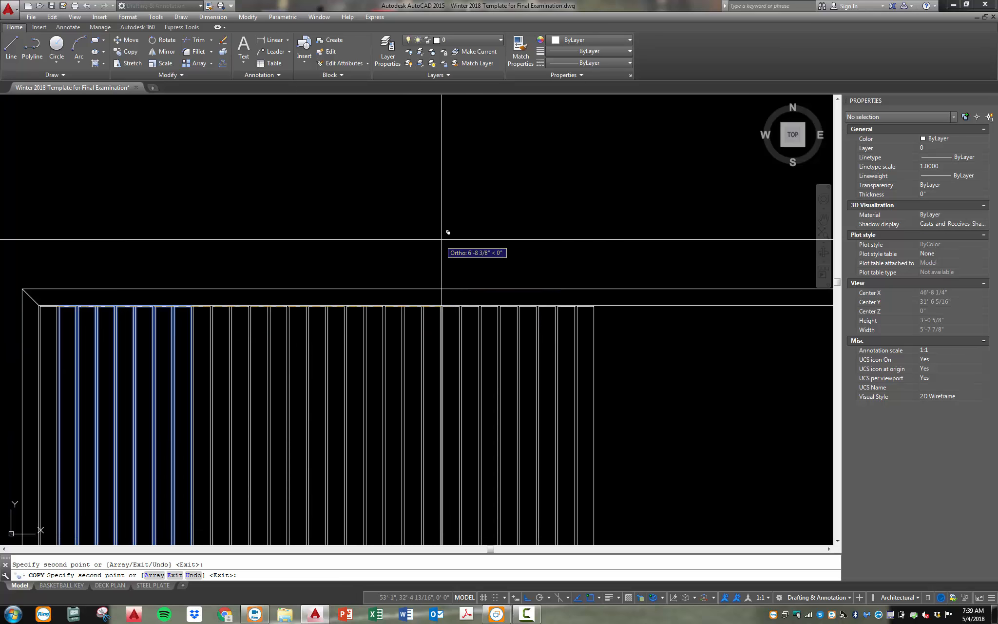
key("Escape")
key("Escape")
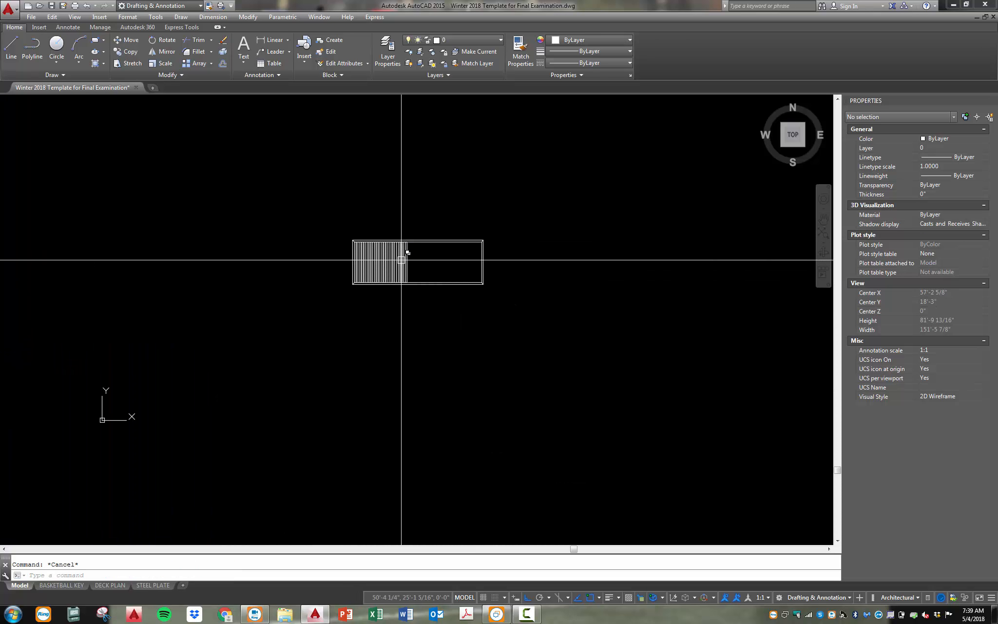
scroll(292, 309, "down", 2)
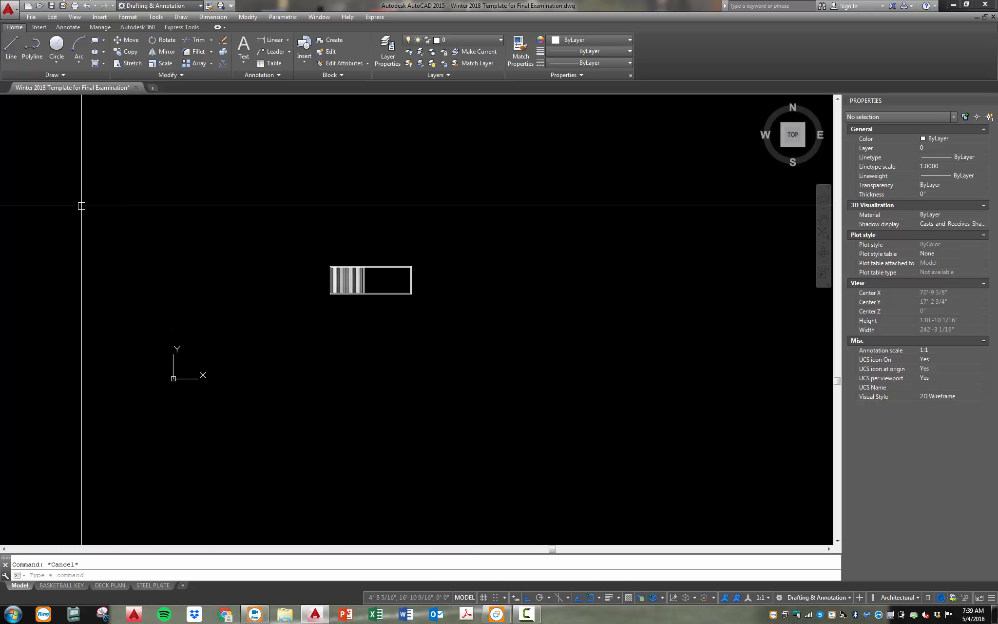
left_click(455, 274)
key("Escape")
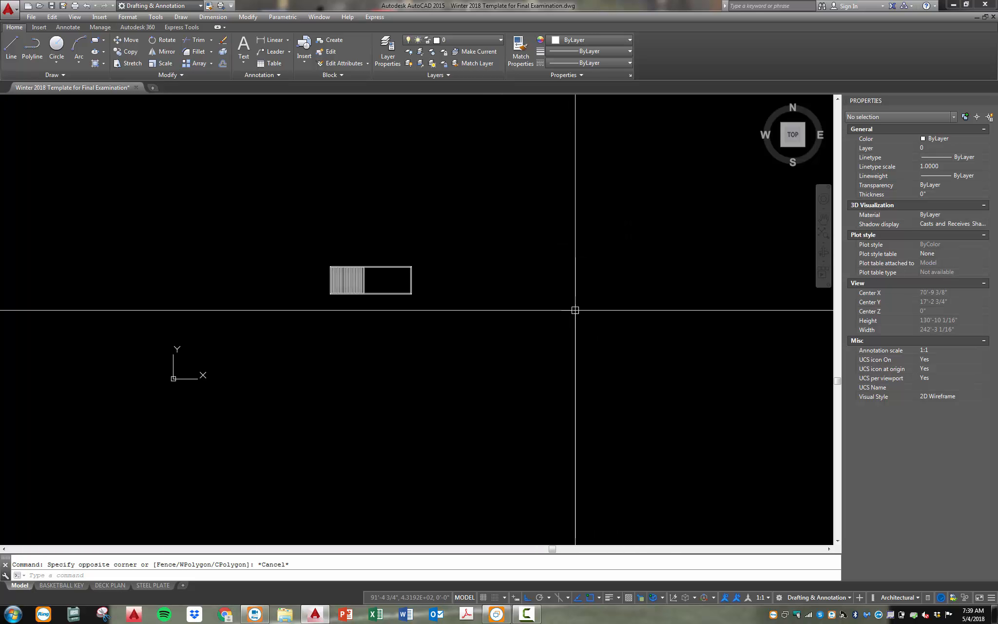
- Draw a closed rectangle of lines, 12' wide, in the empty area to the right of the deck
type("l")
key("Return")
left_click(543, 307)
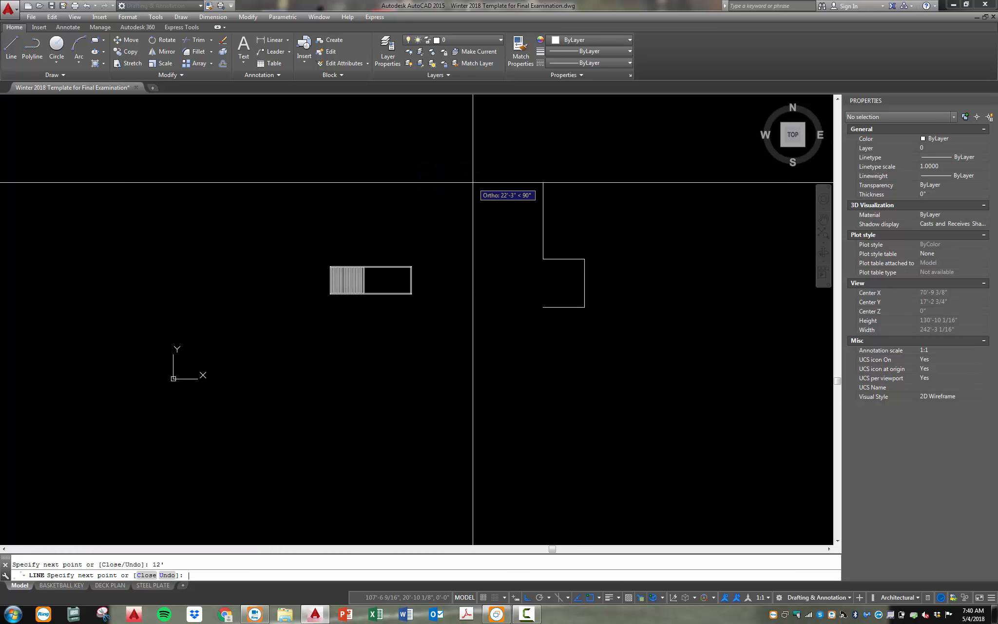
left_click(543, 259)
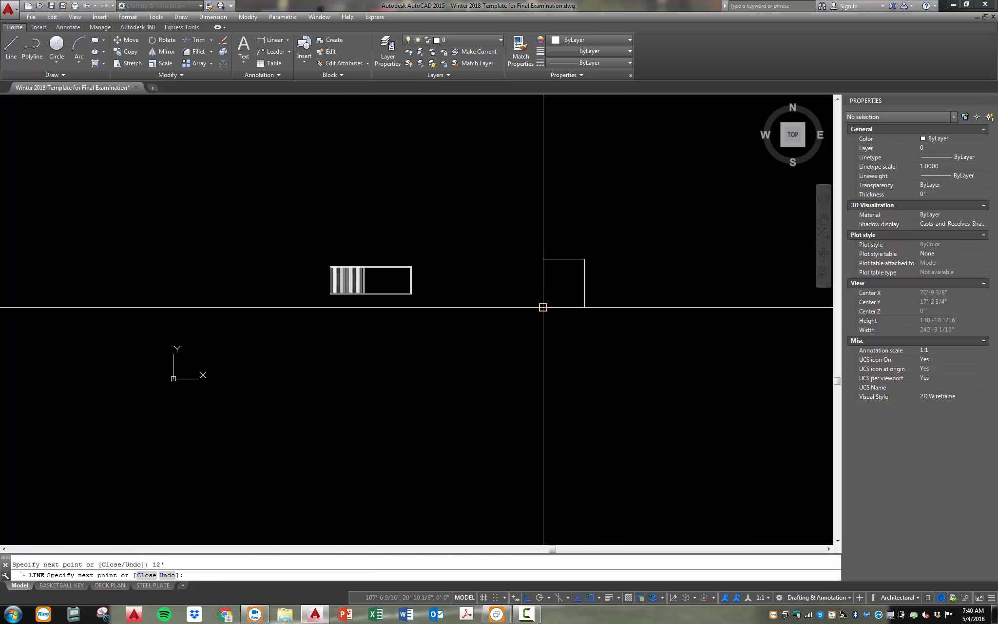
key("Escape")
- Draw a circle of 2' radius centred on the midpoint of the rectangle's upper edge
scroll(573, 319, "up", 6)
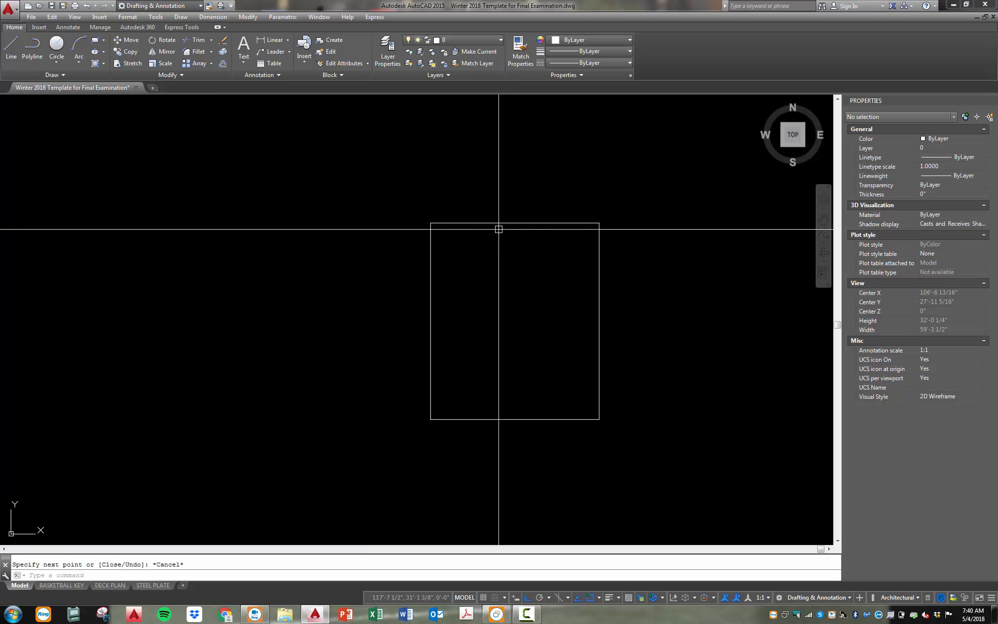
type("c")
key("Return")
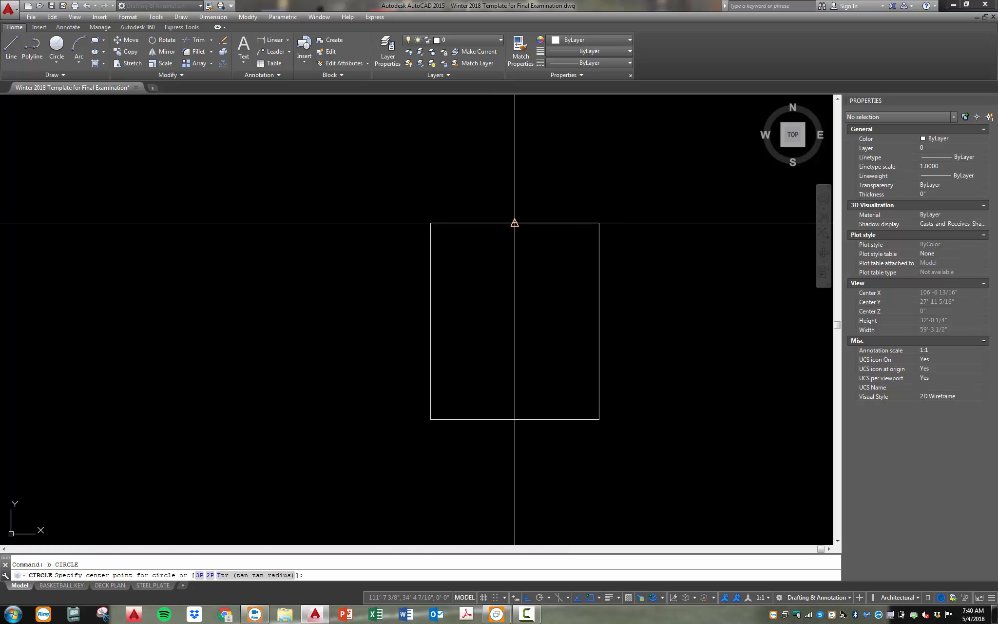
left_click(517, 223)
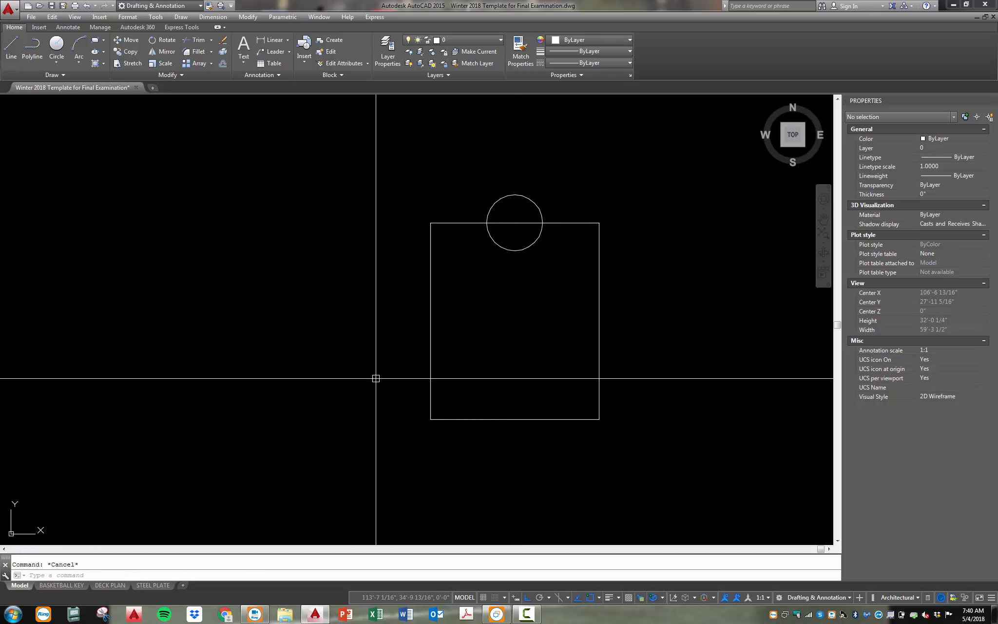
left_click(456, 336)
left_click(391, 340)
key("Escape")
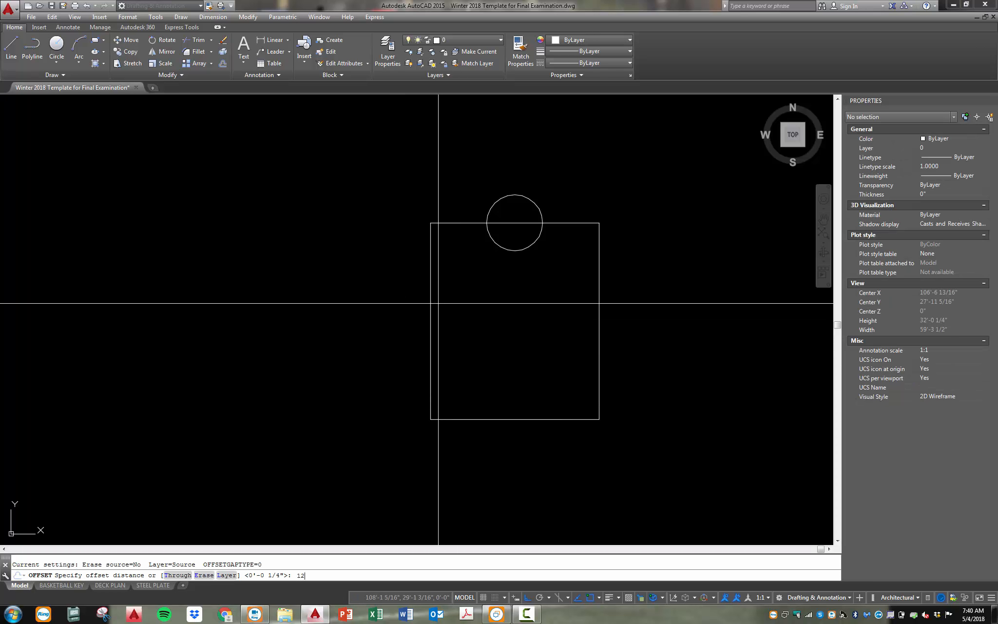
- Offset the rectangle's lower edge 12' upward
left_click(444, 416)
left_click(445, 412)
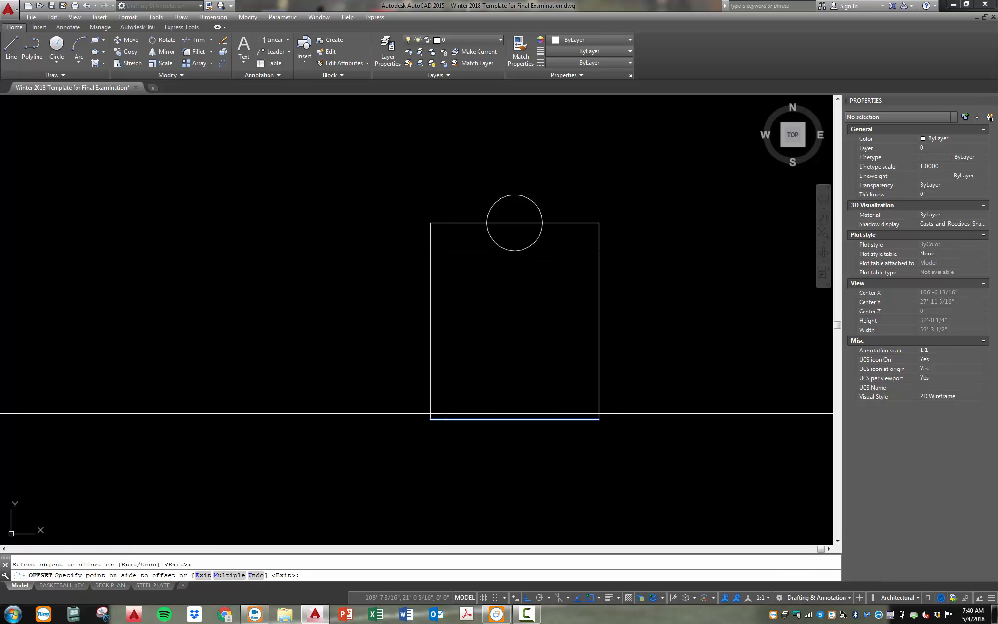
key("Escape")
- Try a slanted line from the offset line's left end to the circle's left quadrant, and erase it
scroll(482, 214, "up", 3)
type("l")
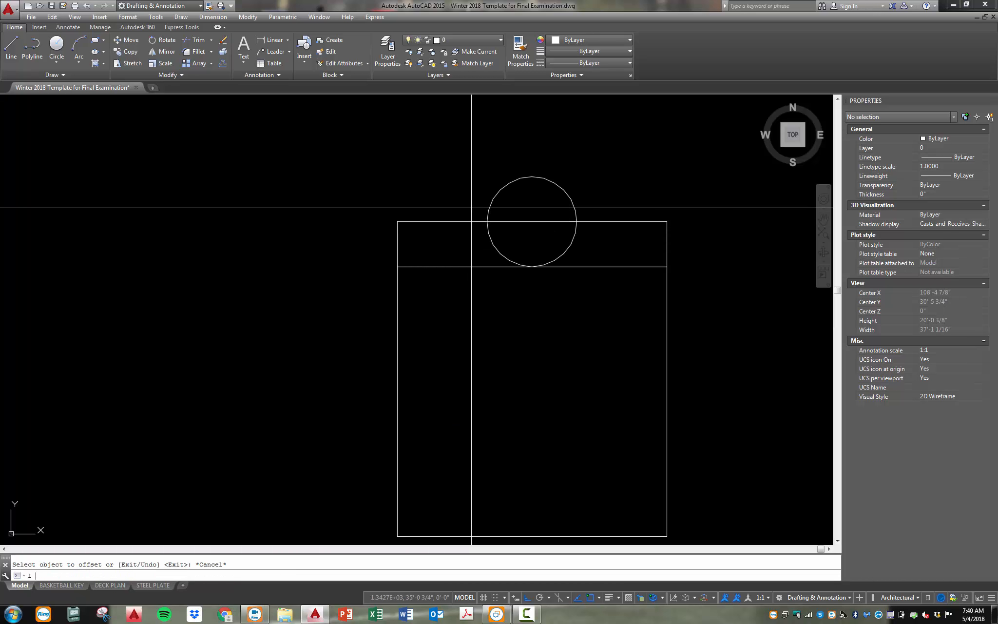
key("Return")
left_click(397, 267)
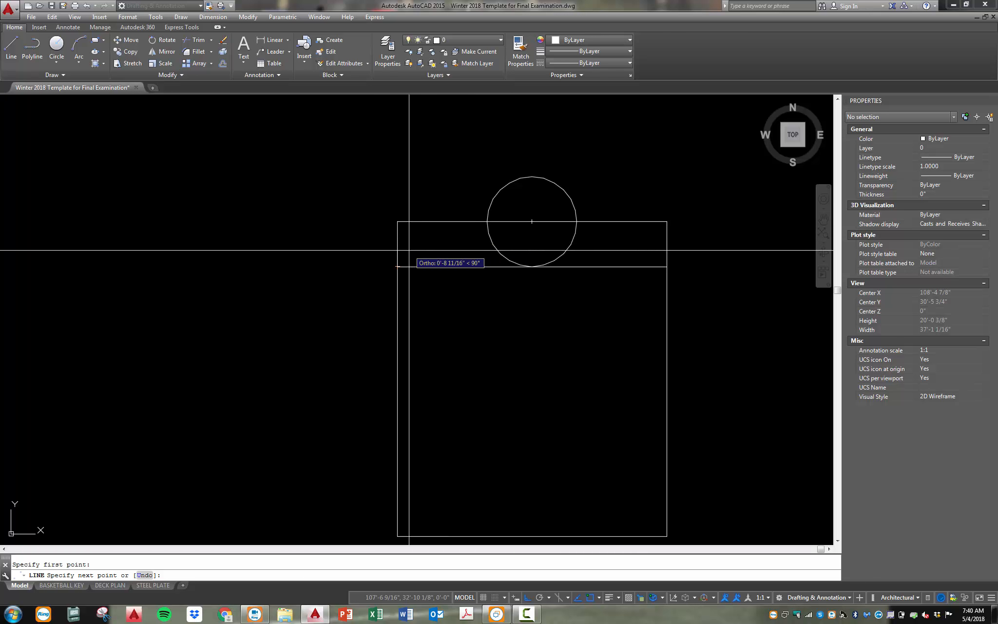
scroll(453, 224, "up", 2)
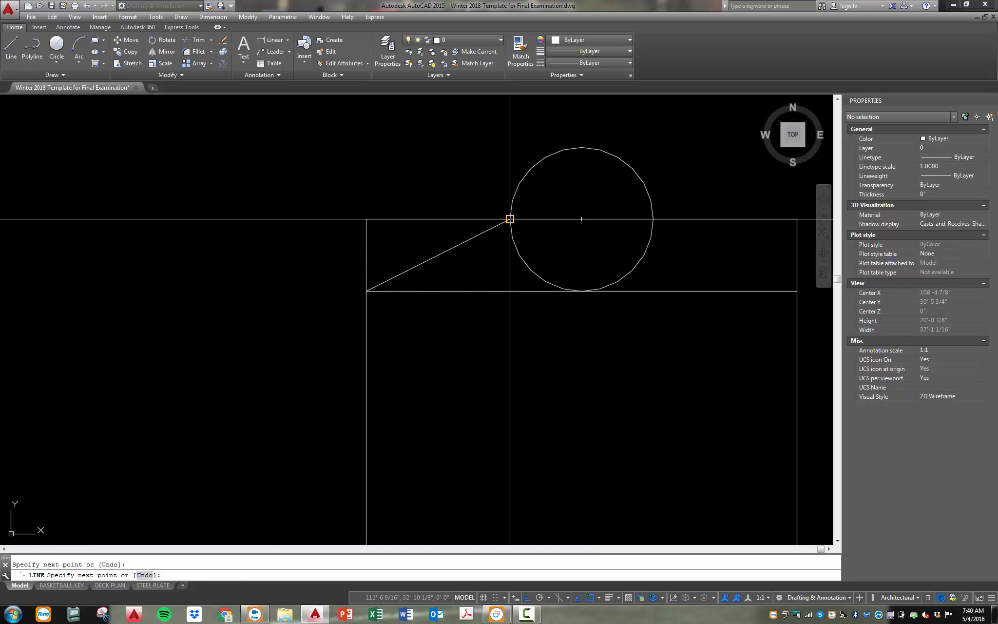
key("Escape")
left_click(454, 247)
key("Delete")
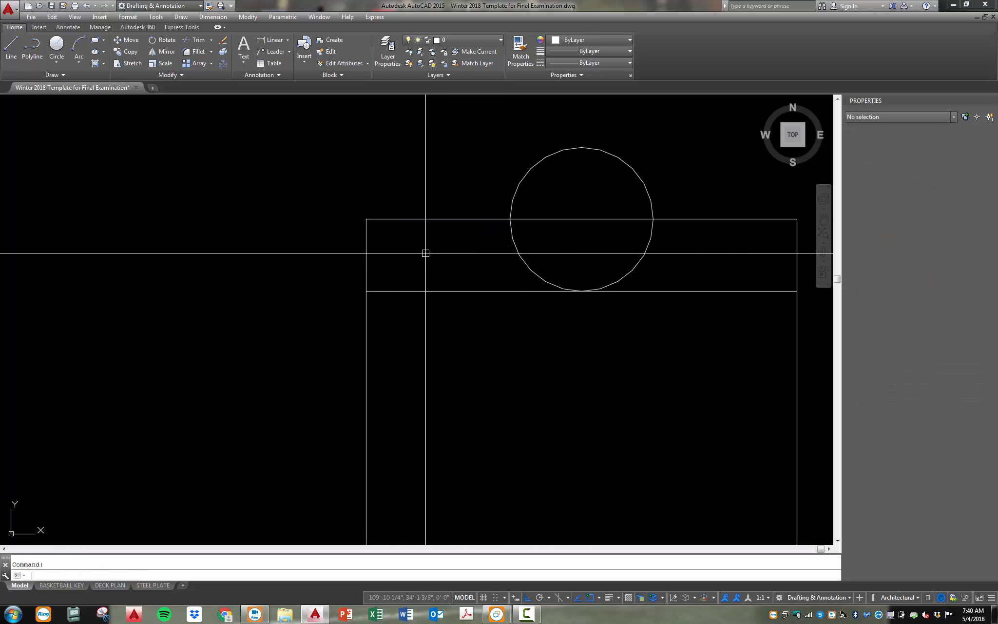
- Trim off the part of the rectangle's left edge that extends above the 12' offset line
scroll(425, 253, "down", 4)
scroll(455, 251, "up", 2)
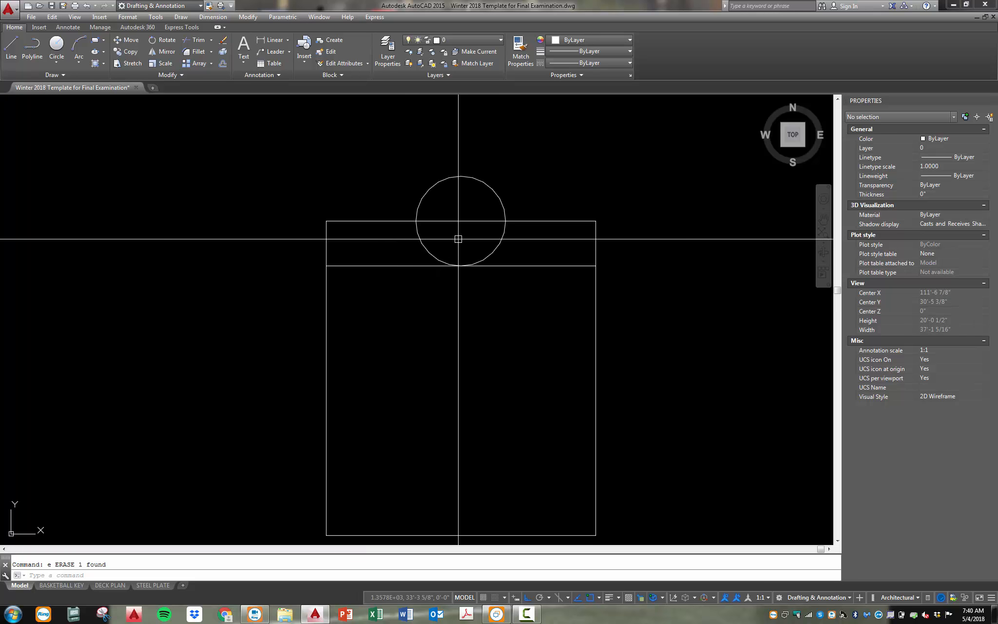
scroll(330, 257, "up", 4)
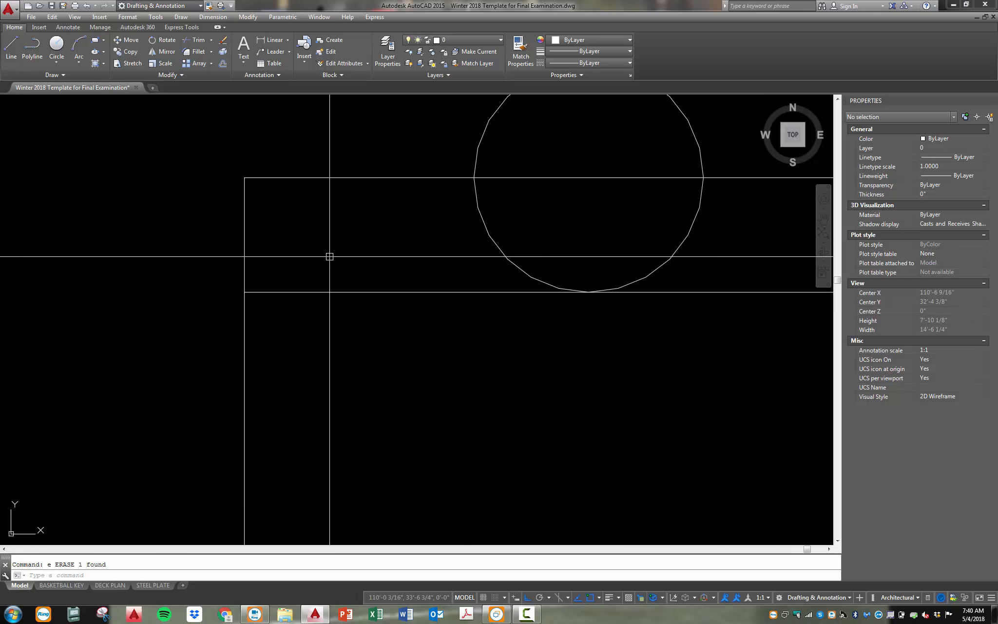
type("tr")
left_click(318, 246)
left_click(203, 320)
key("space")
left_click(222, 256)
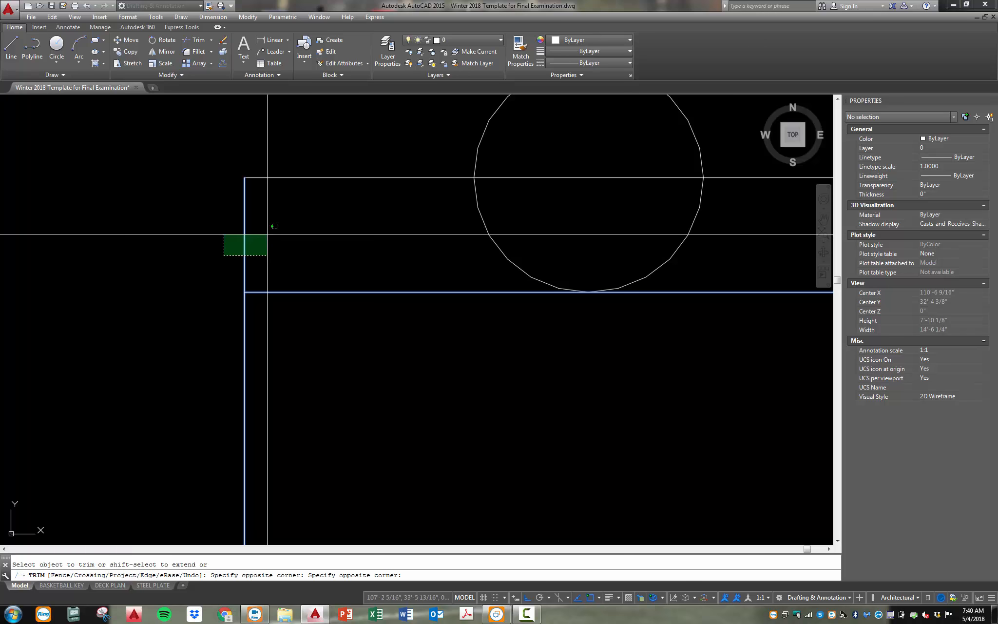
left_click(267, 234)
scroll(450, 127, "down", 4)
key("Escape")
key("Escape")
- Add a vertical linear dimension for the shortened left edge, placed to its left
type("dli")
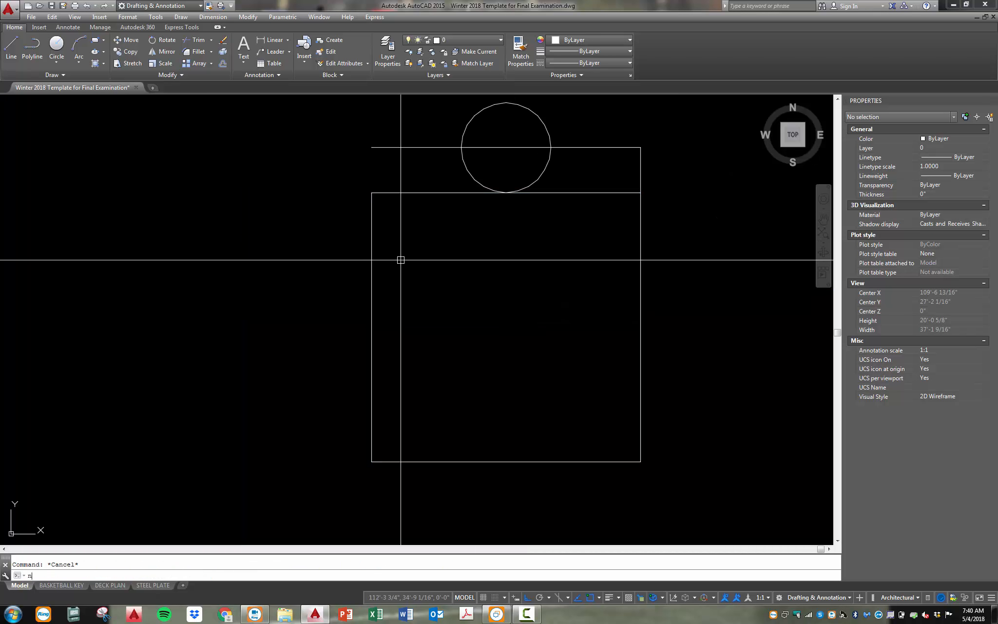
key("space")
left_click(374, 282)
left_click(278, 292)
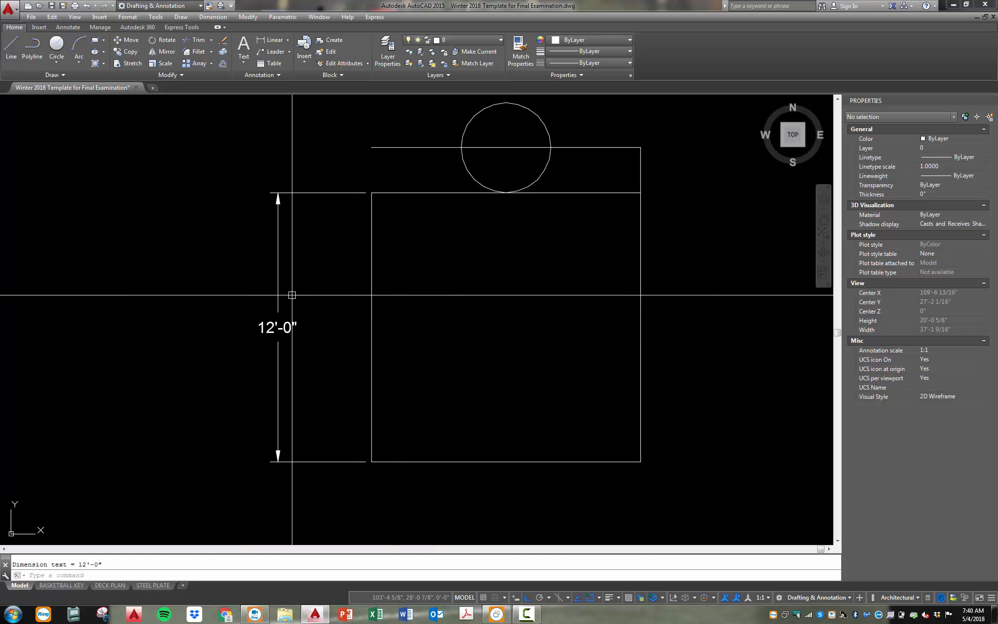
key("Escape")
- Draw a helper line 1'11.75" up from the left edge's upper end, continuing horizontally to inside the circle
scroll(325, 195, "up", 2)
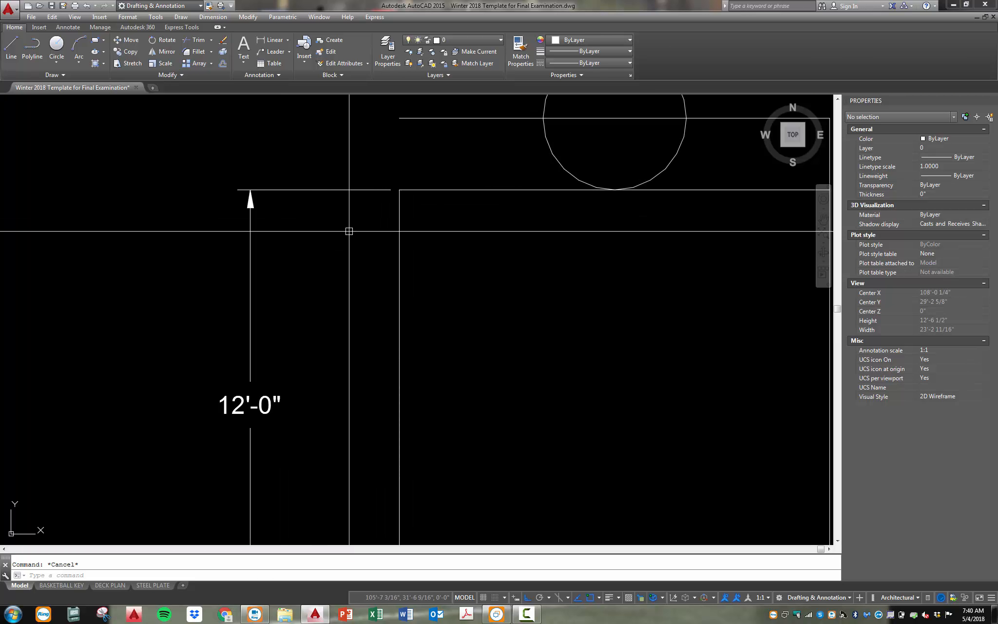
type("l LINE")
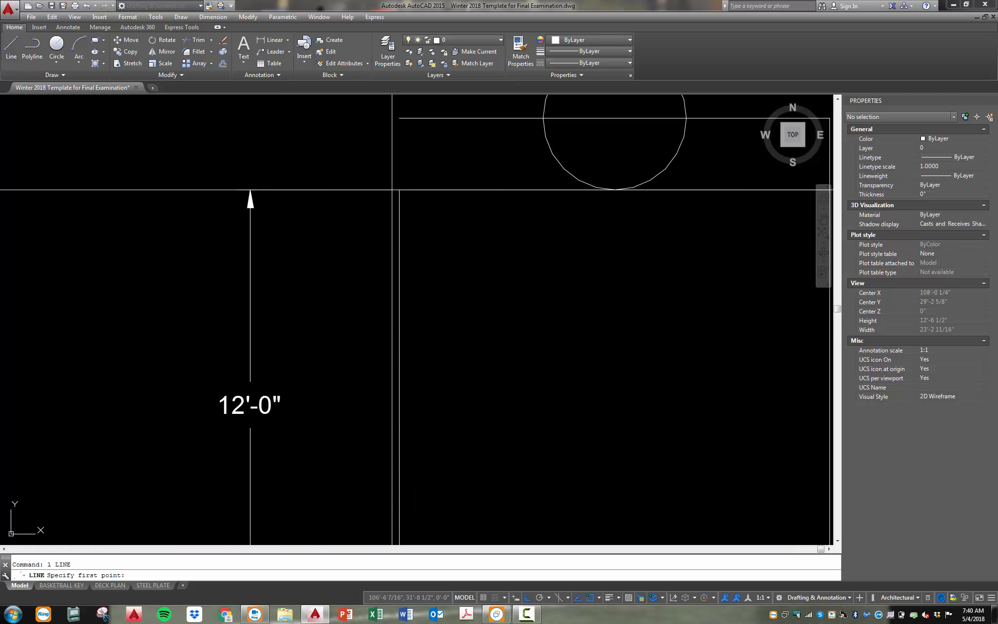
left_click(399, 189)
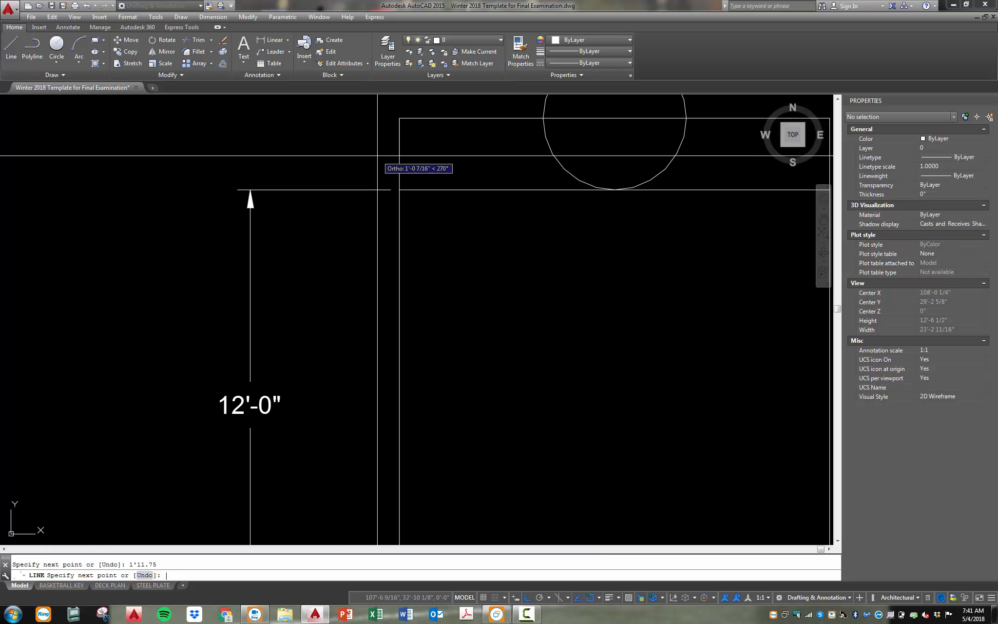
scroll(566, 149, "up", 8)
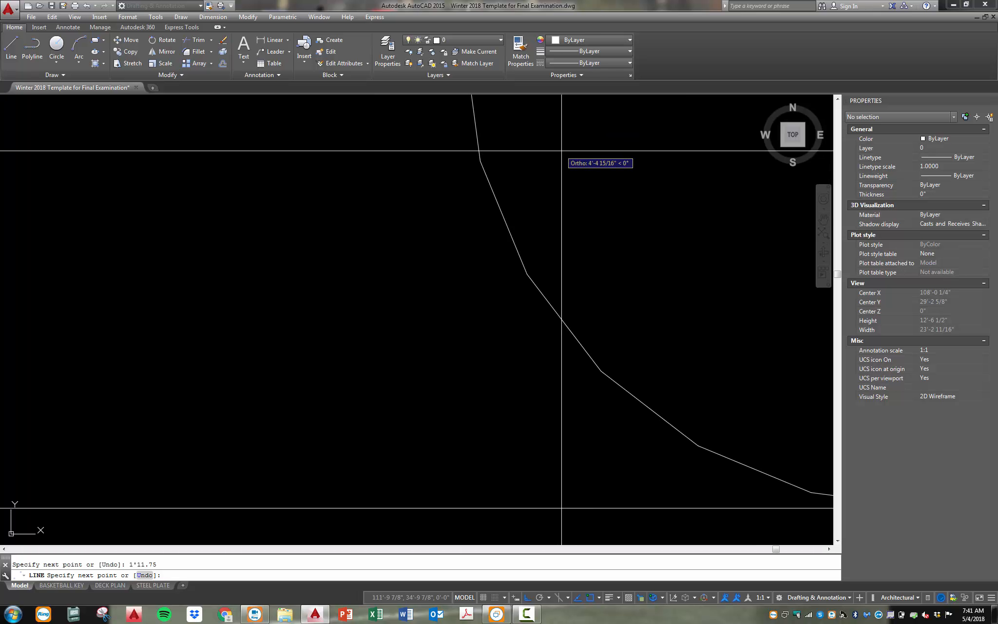
scroll(496, 247, "down", 6)
left_click(519, 227)
key("Escape")
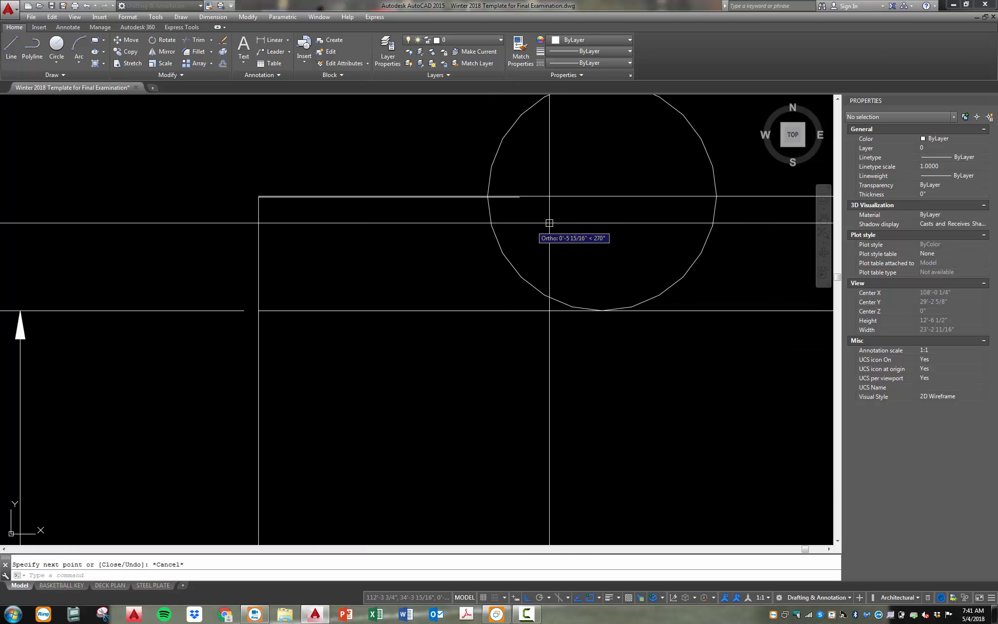
- Erase the rectangle's original upper edge that runs through the circle
left_click(610, 185)
left_click(529, 219)
key("Delete")
key("Escape")
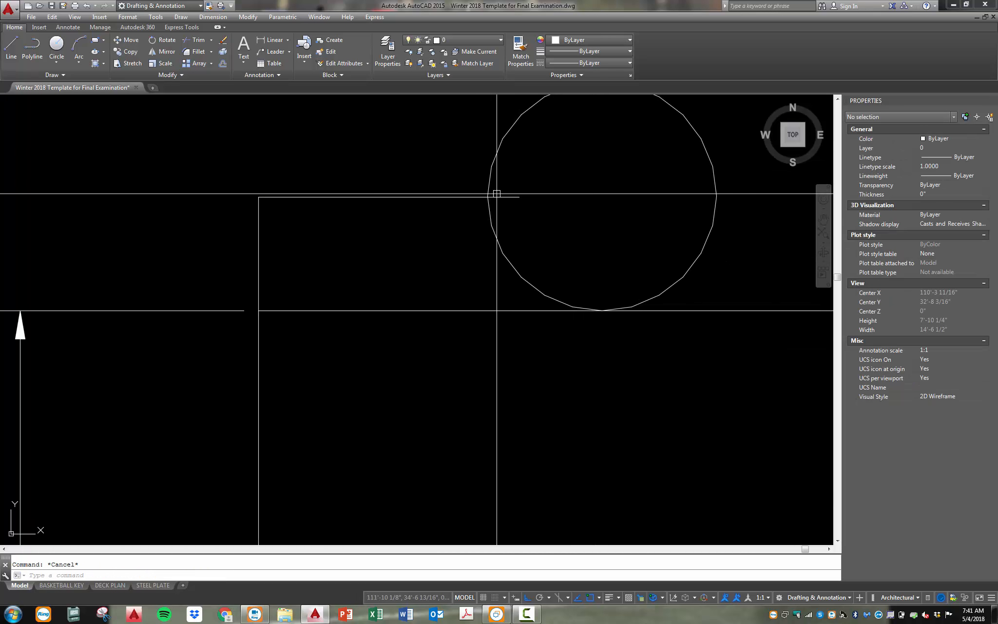
- Trim the horizontal helper line back to the circle's left side
type("tr")
key("Return")
left_click(524, 138)
left_click(451, 225)
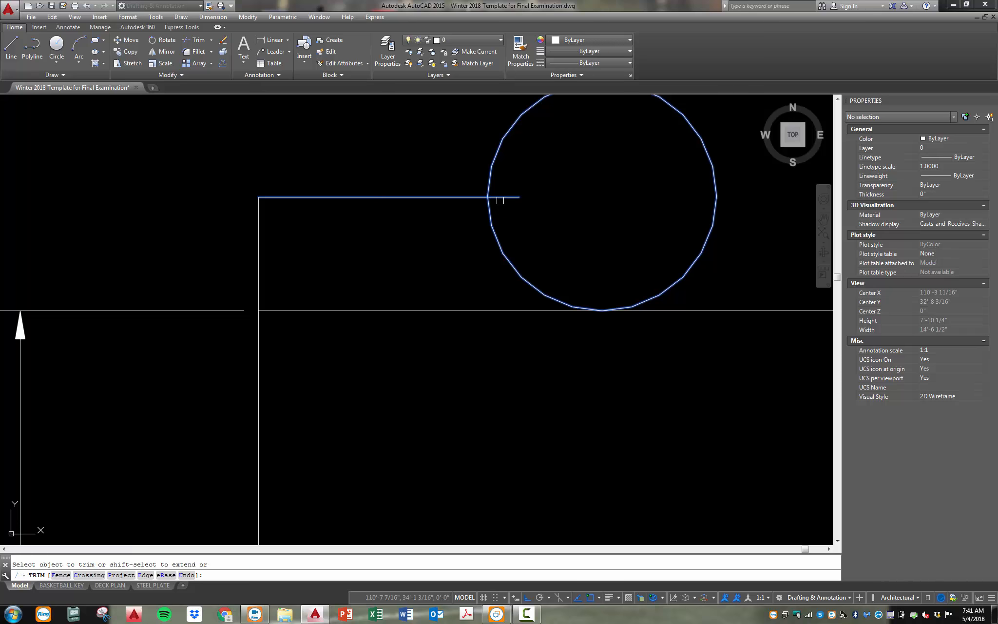
key("Escape")
- Draw a slanted line from the helper line's end on the circle to the left edge's upper end
type("l")
key("Return")
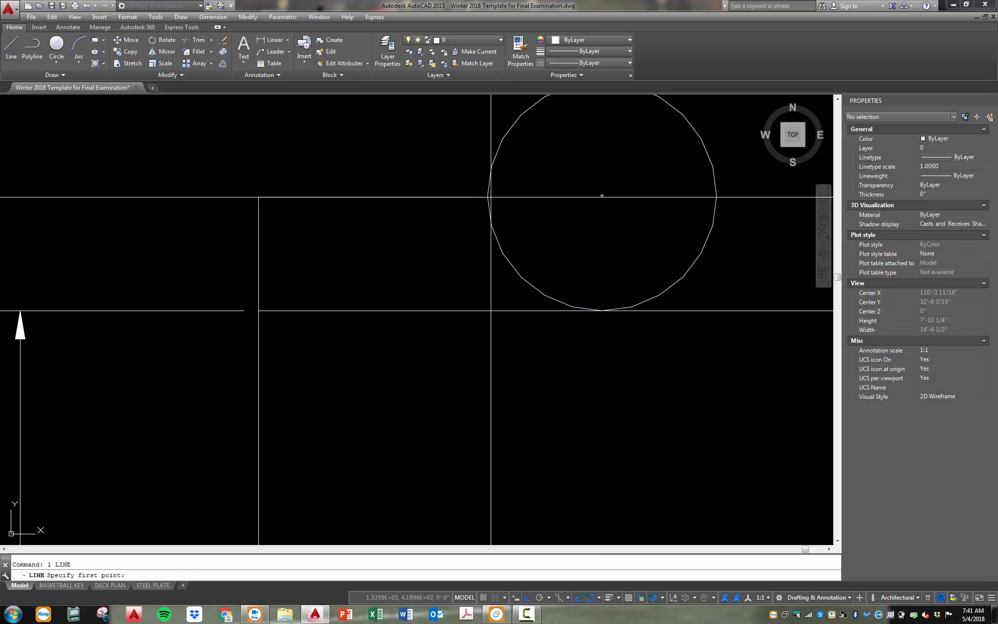
left_click(488, 197)
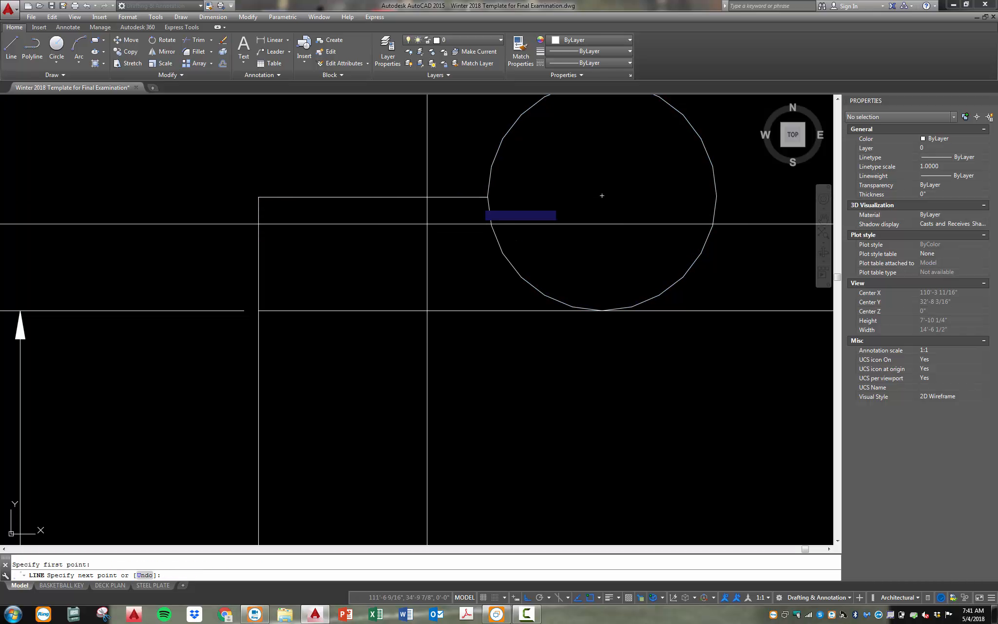
left_click(258, 311)
key("Escape")
- Erase the vertical and horizontal helper lines beside the slanted line
left_click(310, 261)
left_click(200, 171)
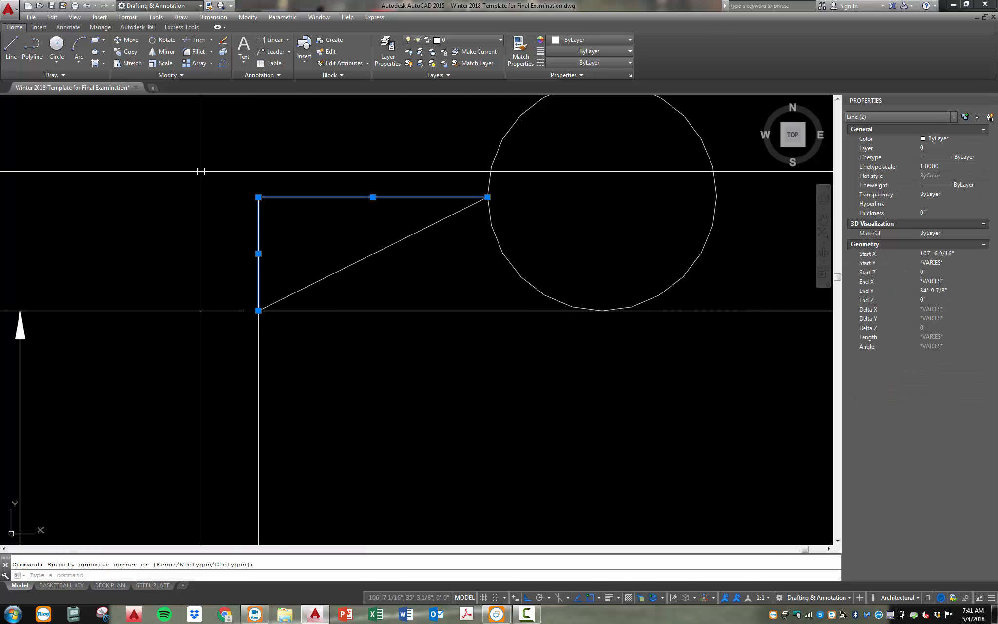
type("e")
key("Return")
- Mirror the slanted line to the right about the circle's vertical centreline, keeping the original
scroll(199, 199, "down", 1)
left_click(352, 229)
left_click(324, 209)
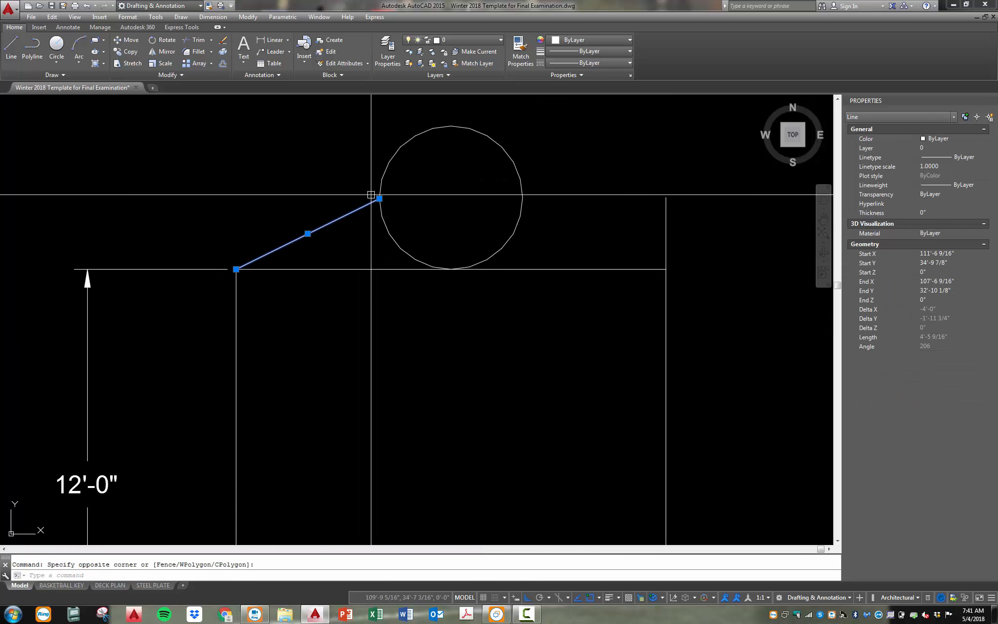
type("mi")
key("Return")
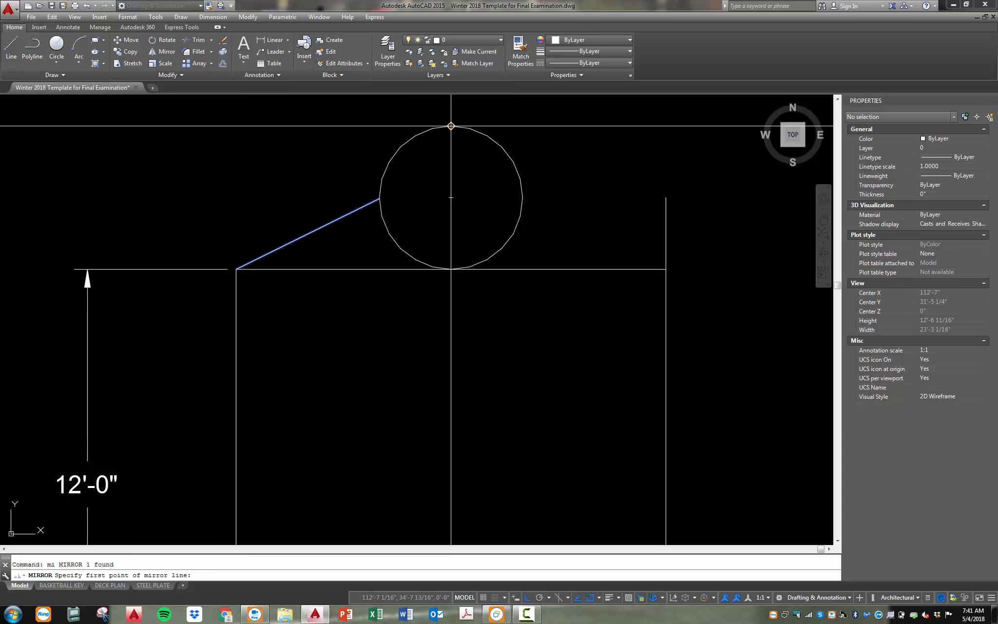
left_click(451, 126)
left_click(449, 184)
key("Escape")
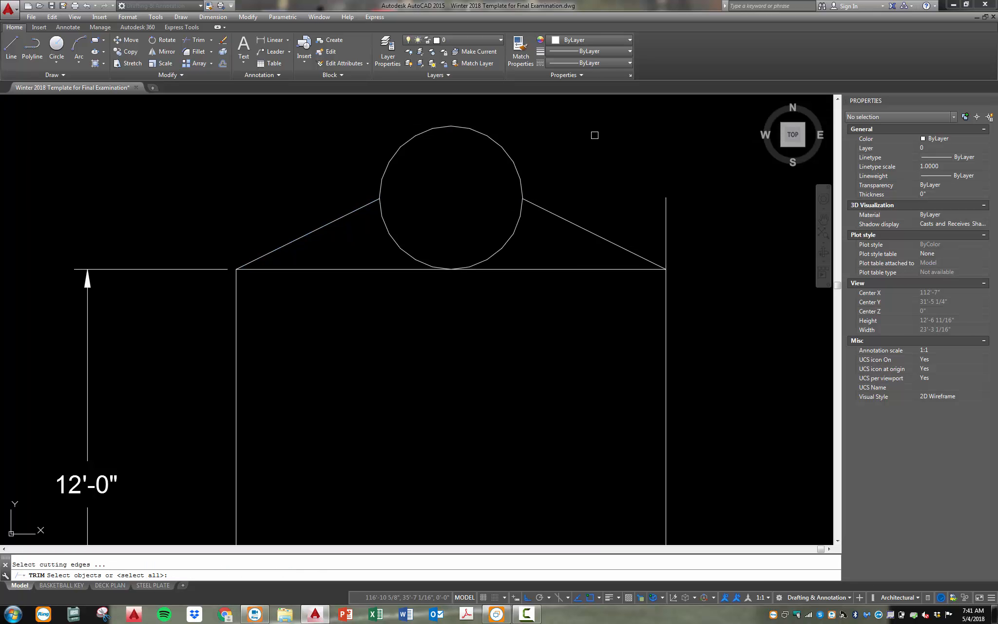
- Trim away the circle's lower half between the two slanted lines
left_click(595, 135)
left_click(348, 225)
key("Escape")
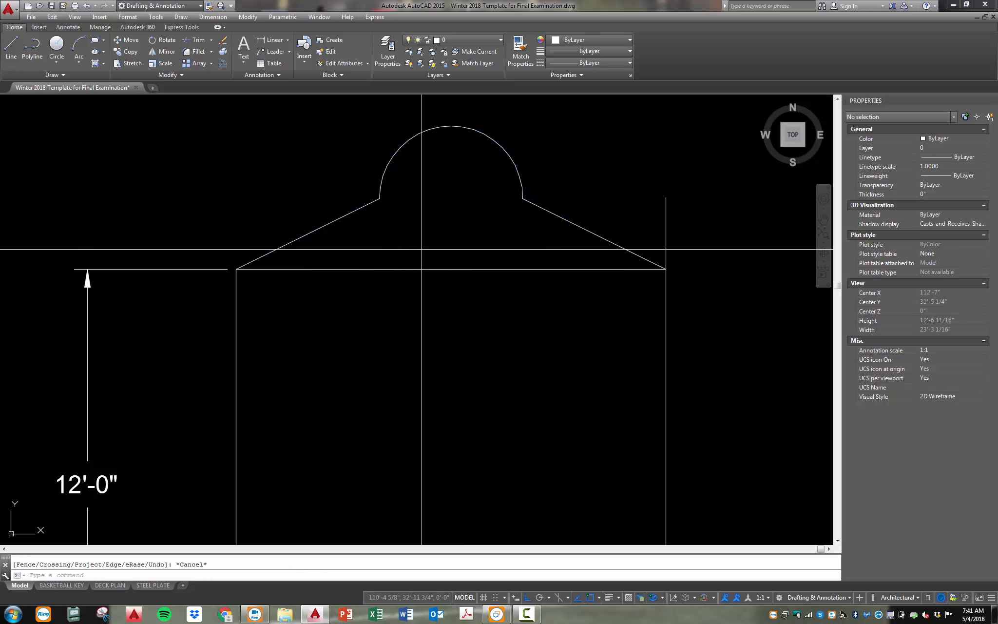
- Erase the horizontal line joining the lower ends of the two slanted lines
left_click(421, 247)
left_click(399, 288)
type("e")
key("Return")
- Offset the key's bottom line 6' upward
scroll(411, 161, "down", 6)
scroll(424, 224, "up", 2)
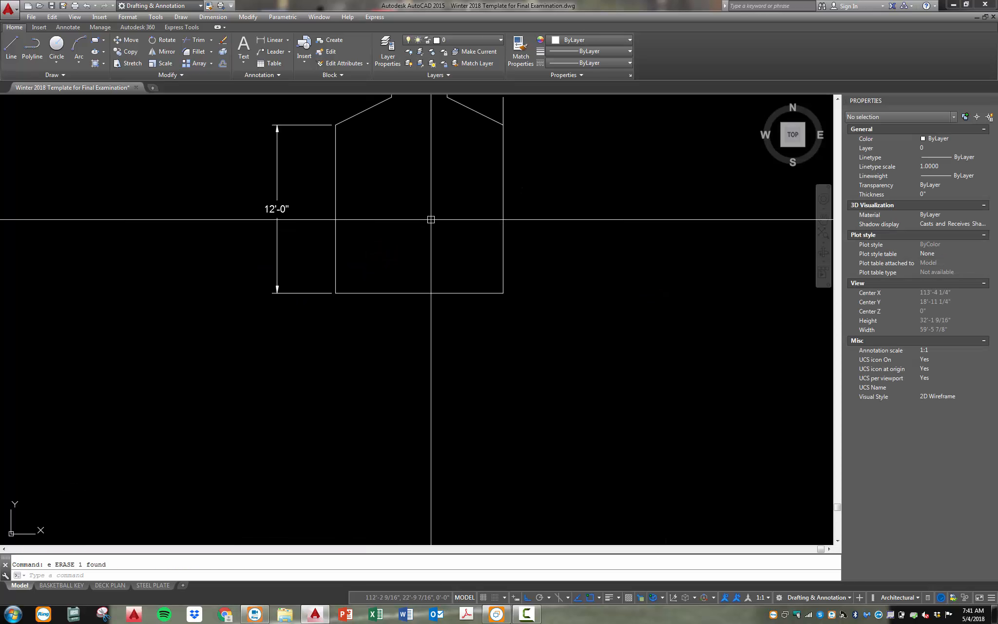
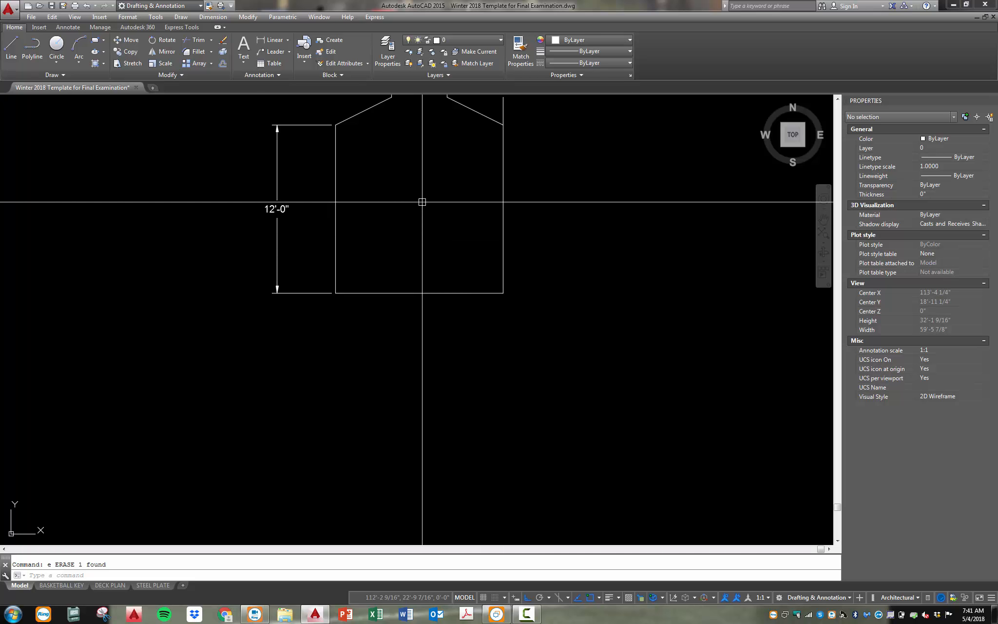
scroll(416, 243, "up", 2)
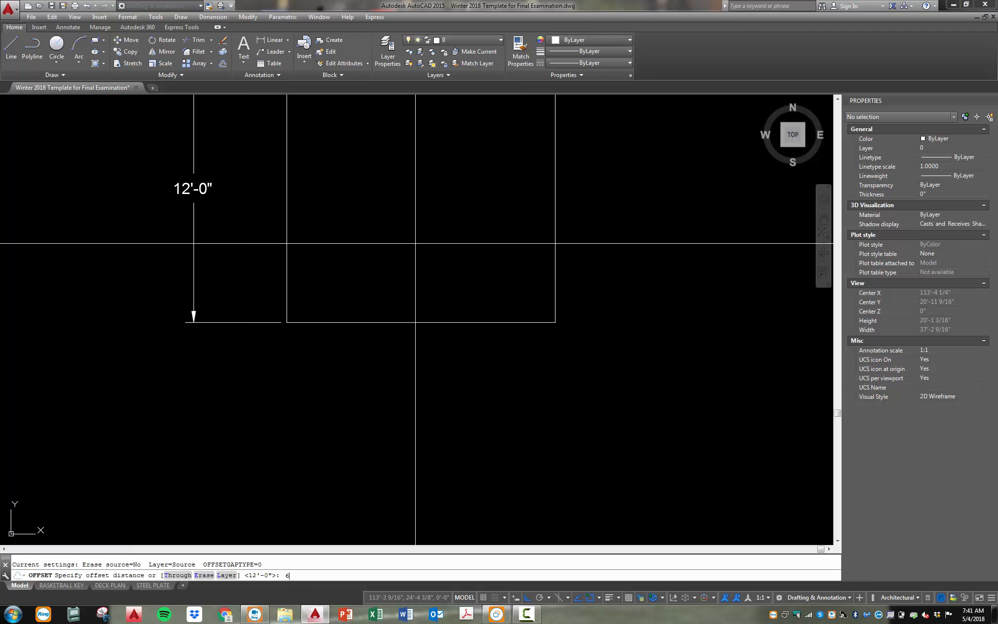
type("'")
key("Return")
key("Escape")
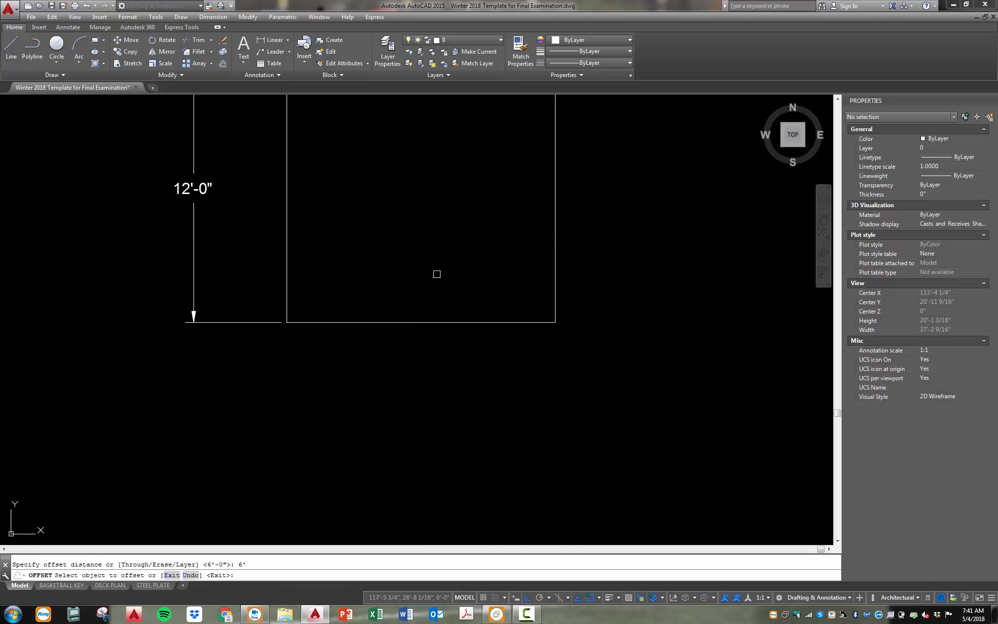
left_click(437, 323)
left_click(438, 273)
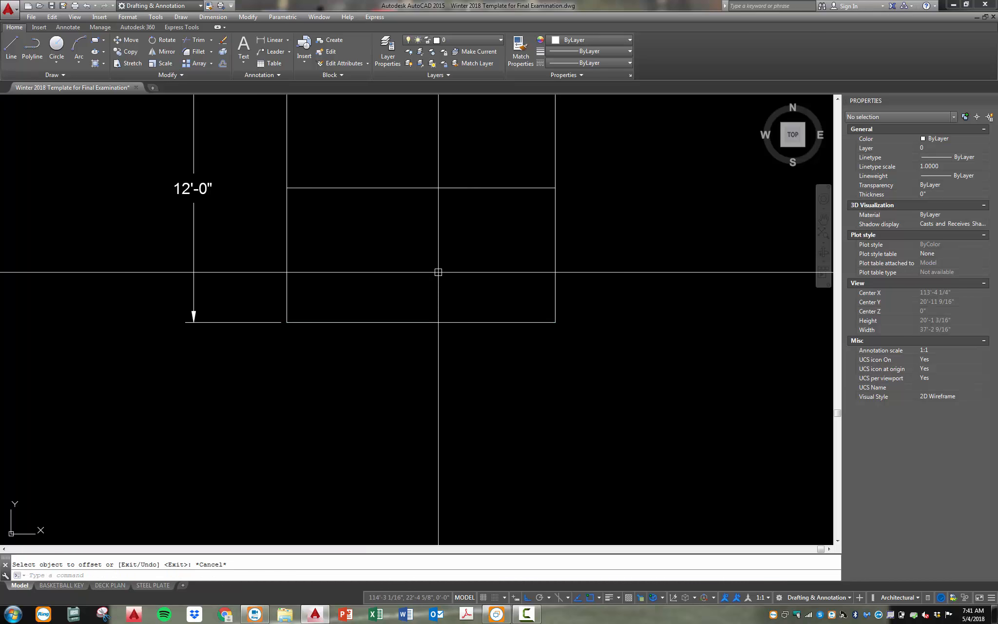
key("Escape")
- Draw a small circle centred on the midpoint of the 6' offset line
type("c")
key("Return")
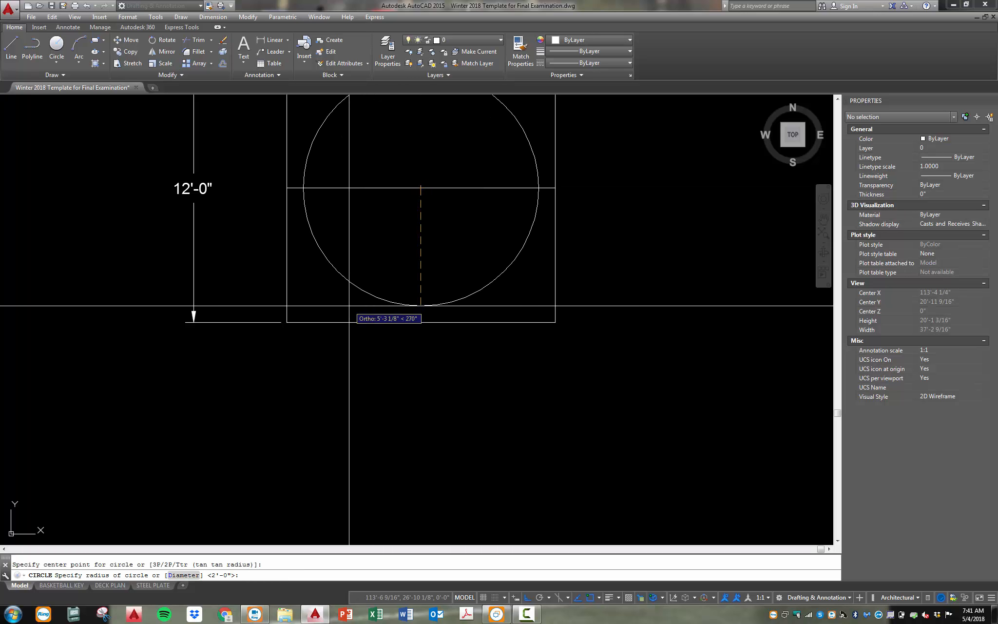
key("Return")
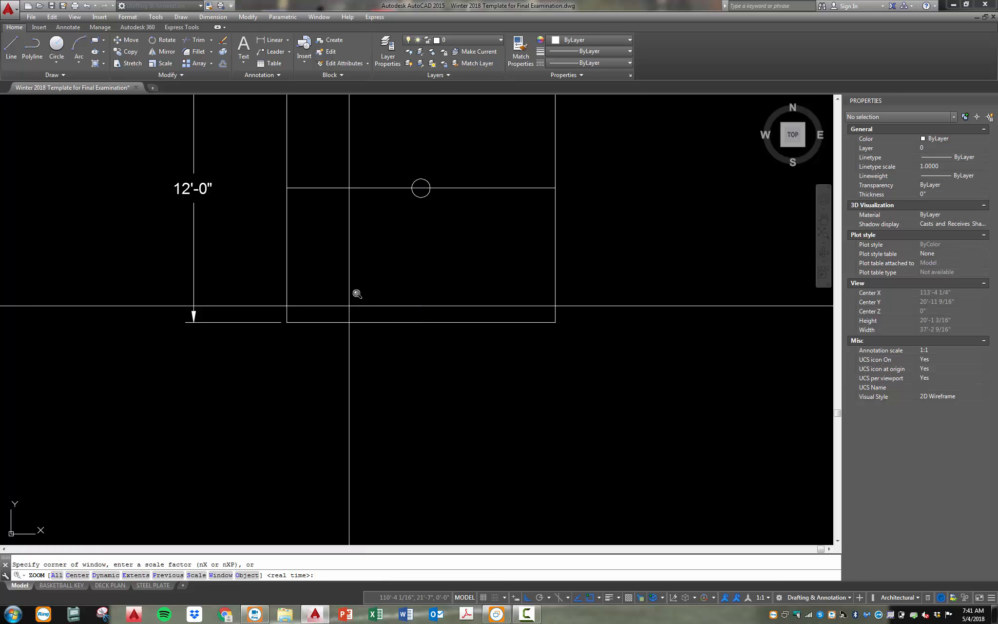
- Delete the small circle at the midpoint of the 6' offset line
key("Escape")
left_click(421, 187)
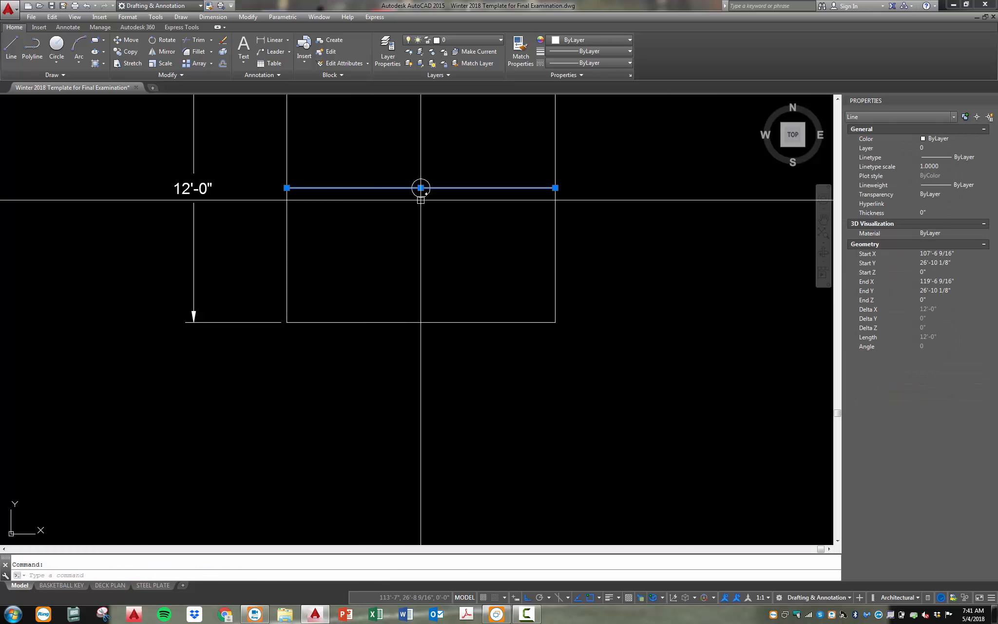
key("Escape")
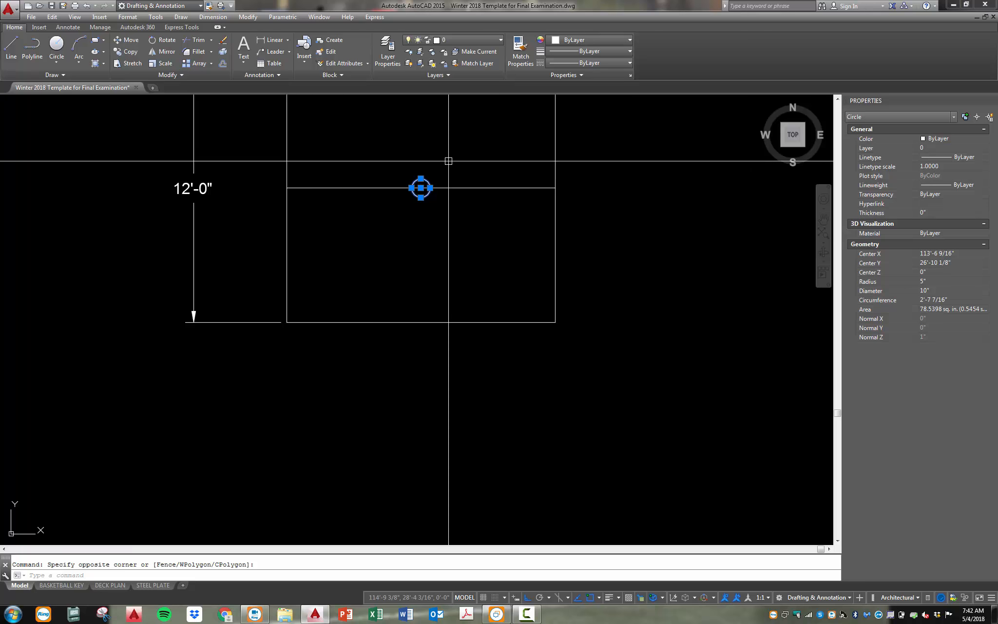
key("Delete")
- Draw a circle of 10' diameter centred on the midpoint of the 6' offset line
type("c")
key("Return")
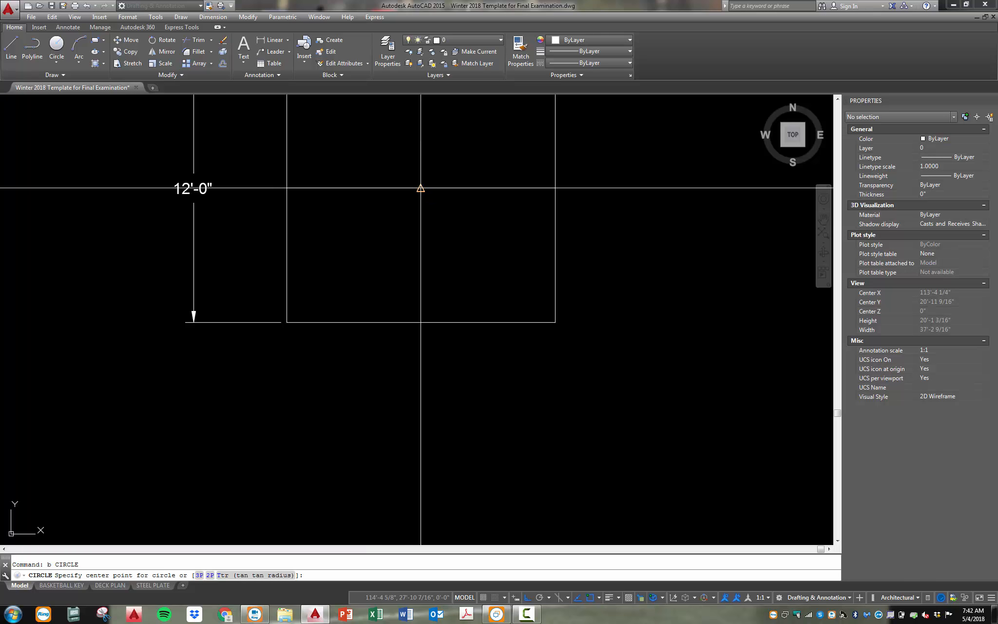
type("0'")
key("Return")
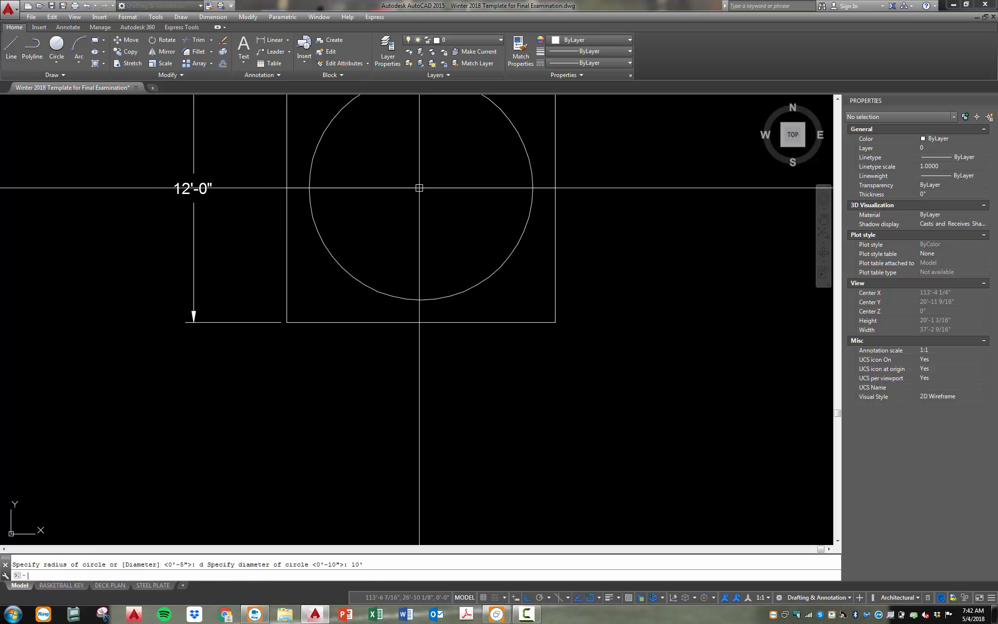
key("Escape")
- Draw a small circle, defined by its diameter, centred on the top quadrant of the 10' circle
scroll(490, 363, "down", 3)
scroll(409, 244, "up", 3)
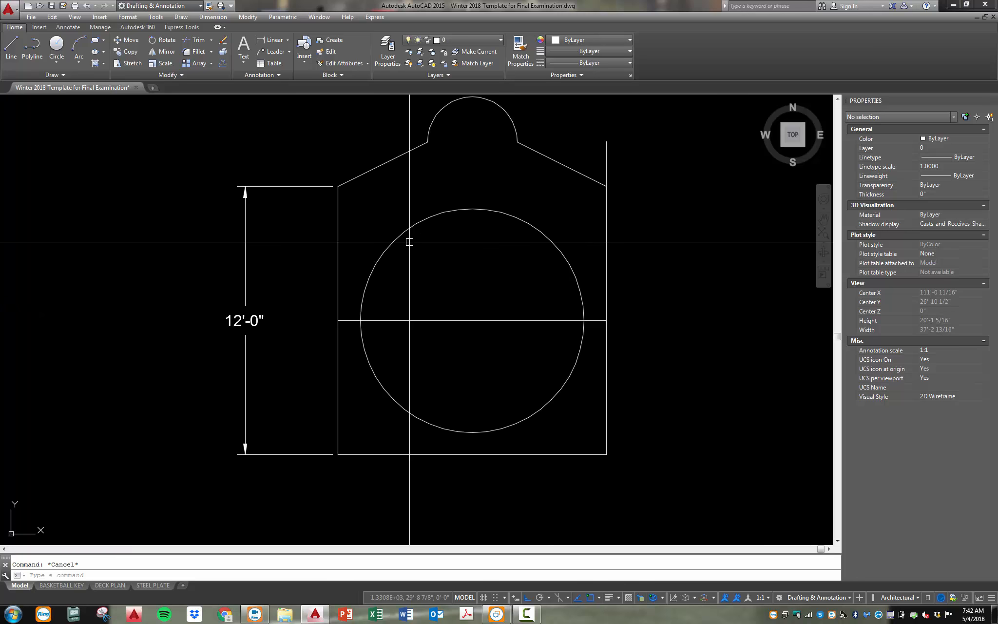
type("c")
key("Return")
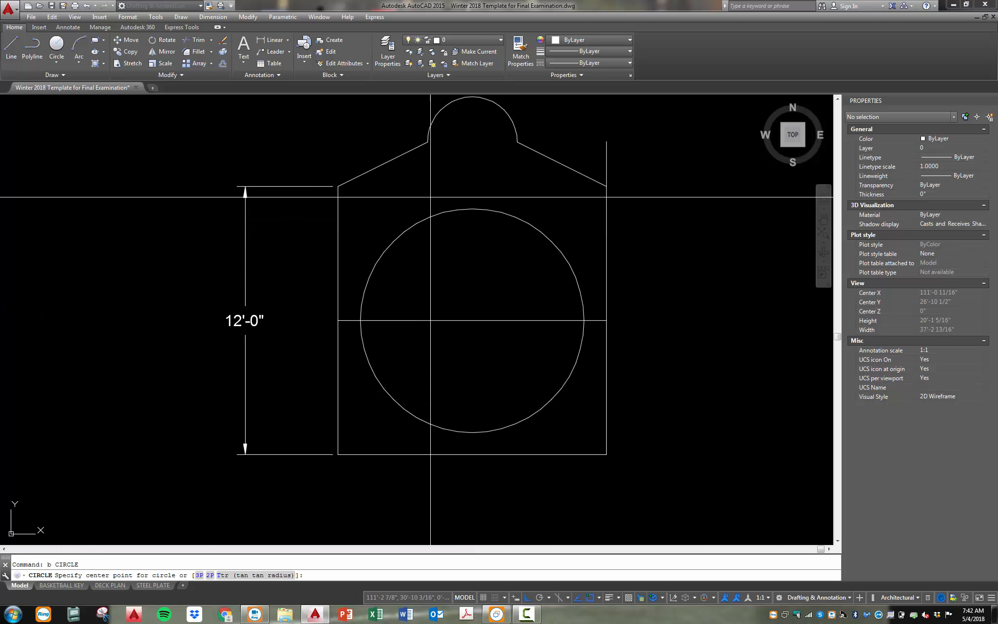
left_click(473, 208)
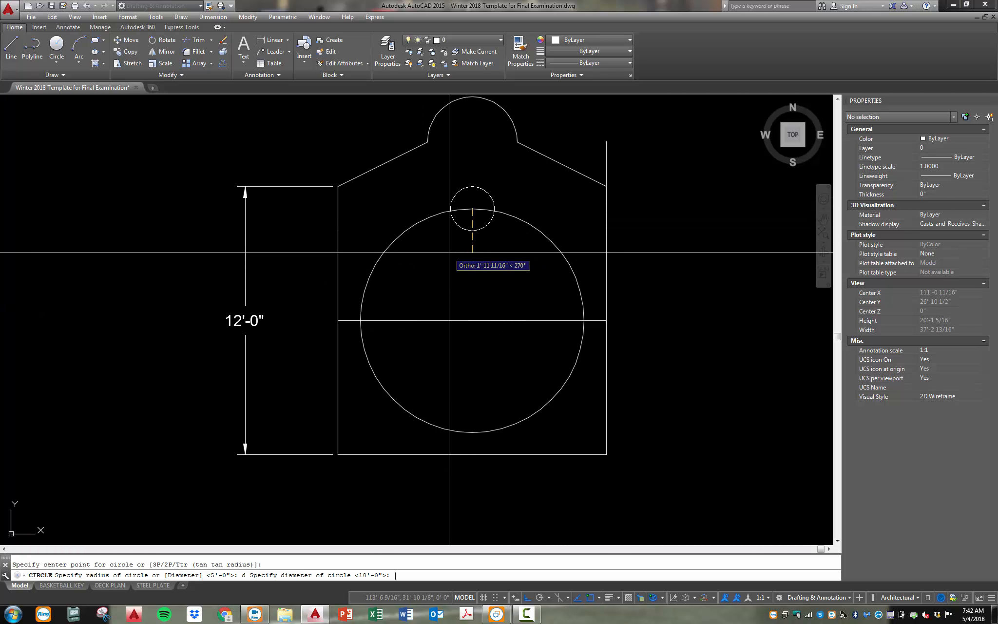
key("Return")
key("Escape")
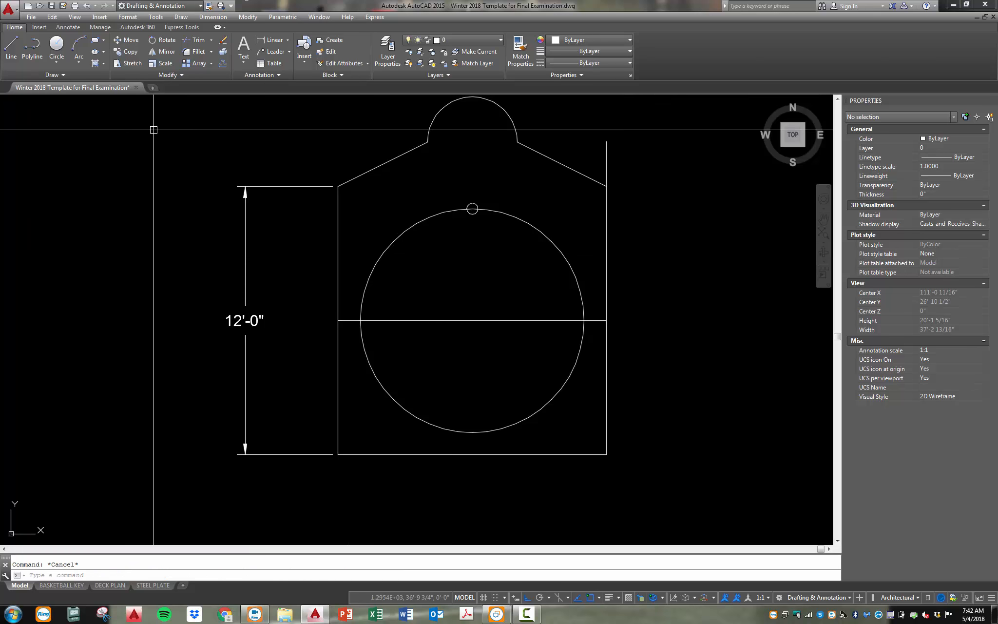
- Create a polar array of the small circle with 36 items around the centre of the 10' circle
left_click(208, 67)
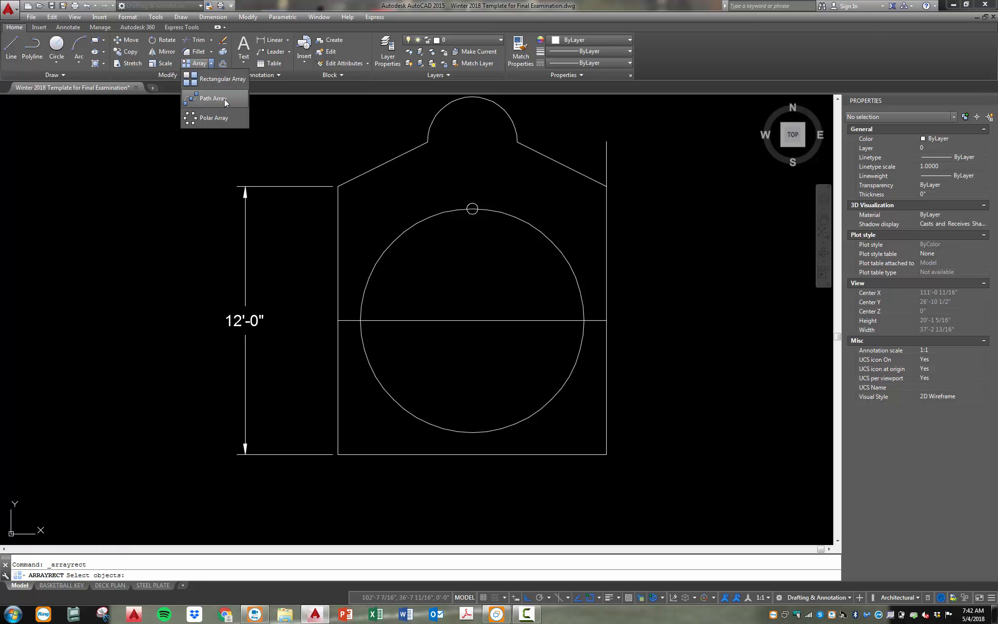
left_click(455, 234)
left_click(465, 226)
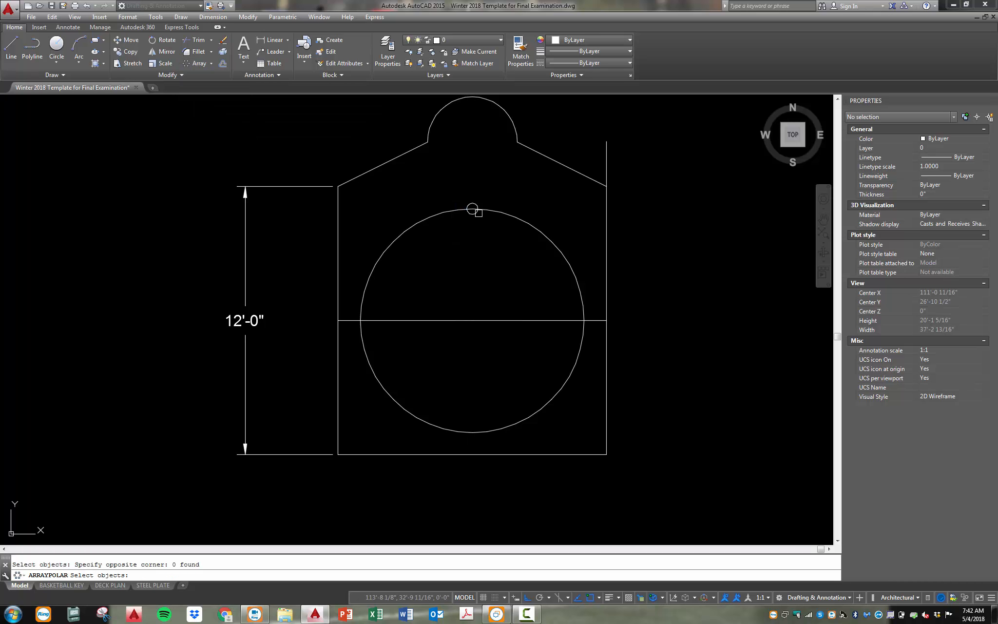
key("Return")
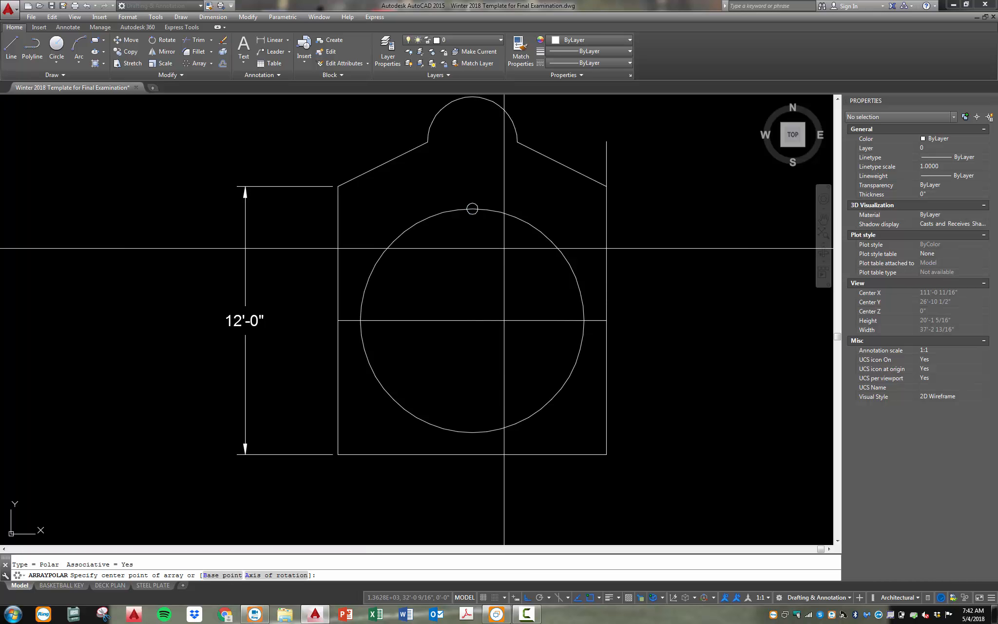
left_click(472, 320)
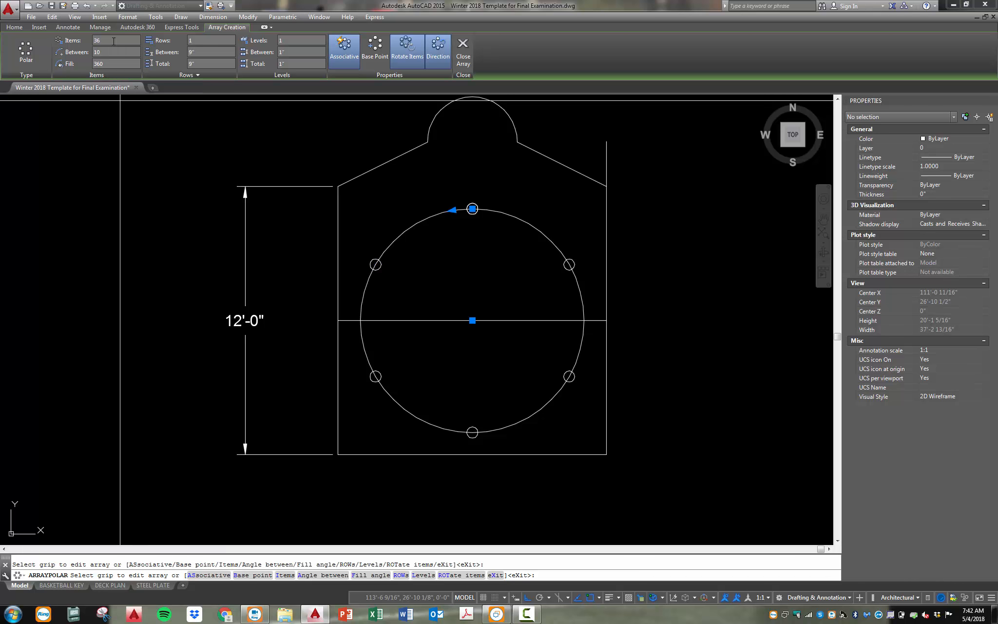
left_click(114, 41)
type("36")
key("Return")
scroll(409, 215, "up", 2)
key("Escape")
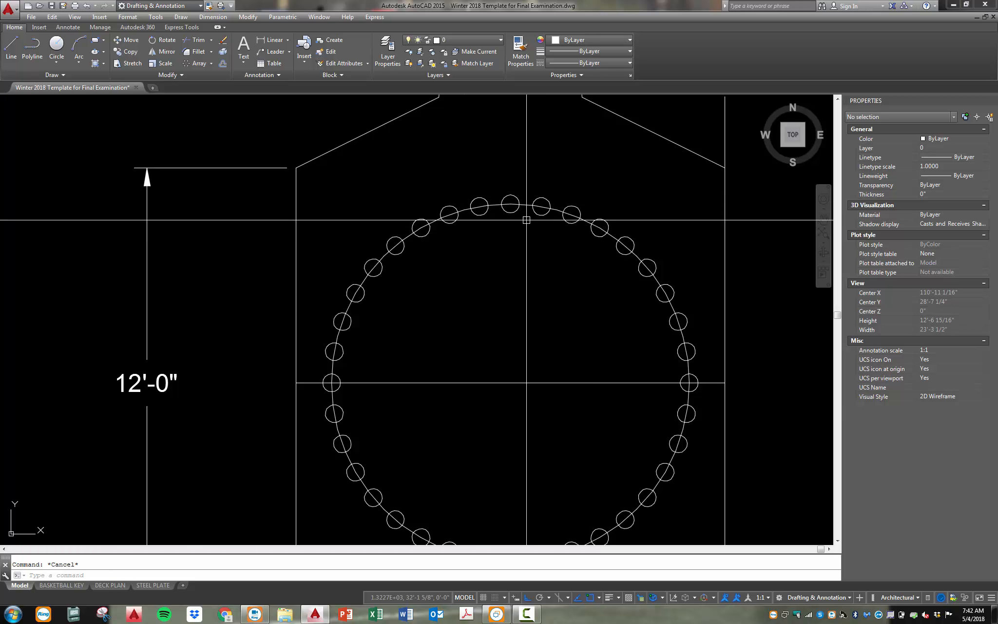
- Rotate the array of small circles by 5 degrees about the centre of the 10' circle
type("ro")
key("Return")
left_click(539, 194)
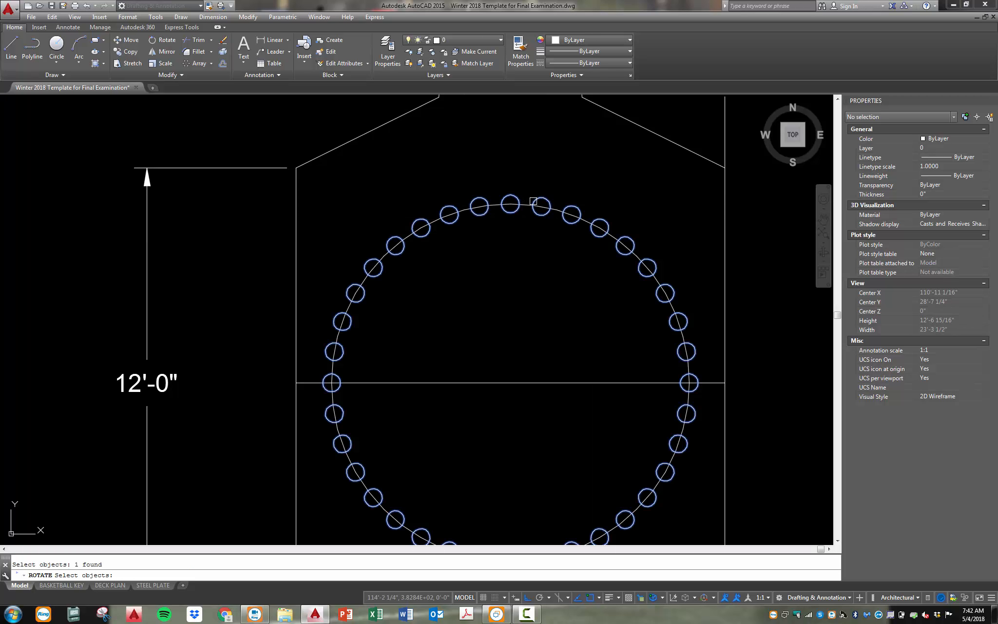
key("Return")
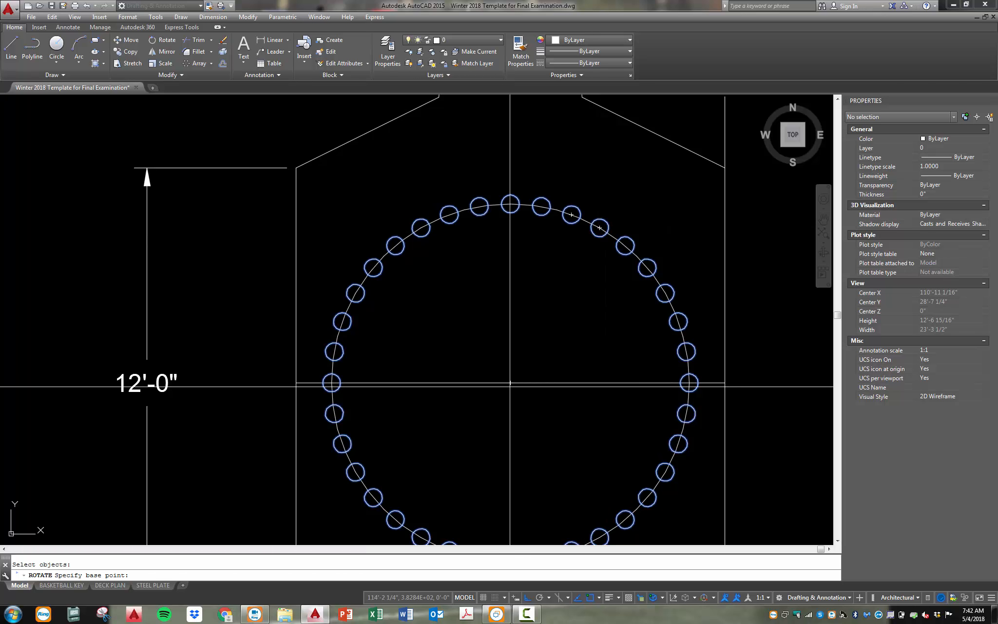
key("Escape")
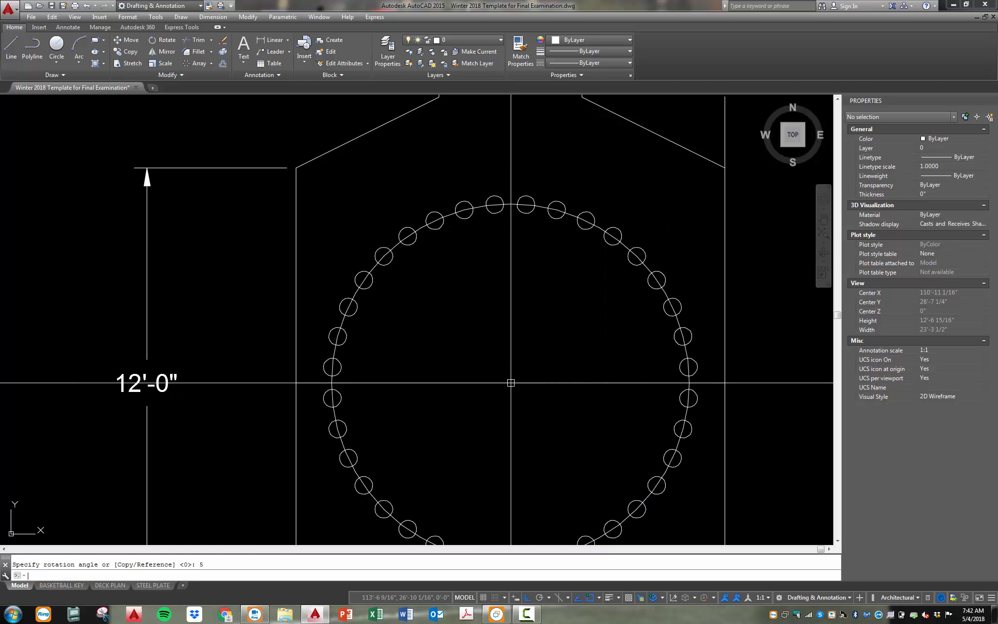
- Trim the part of the key's right vertical line that sticks up above the slanted shoulder
scroll(463, 161, "down", 4)
scroll(473, 229, "up", 1)
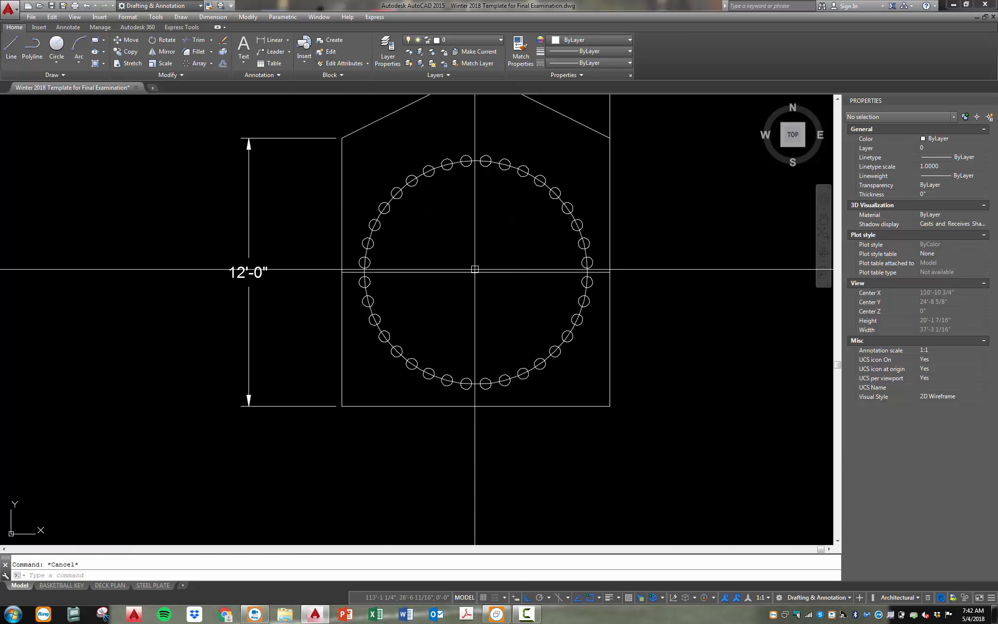
scroll(467, 291, "down", 2)
scroll(463, 299, "up", 2)
scroll(473, 266, "down", 1)
scroll(549, 200, "up", 2)
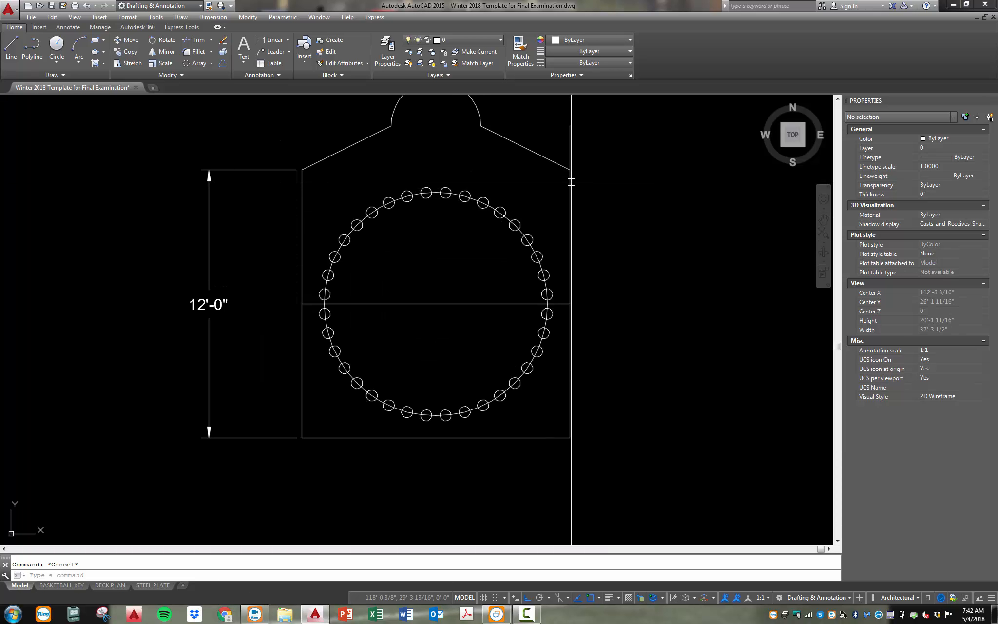
type("tr")
key("Return")
left_click(627, 149)
left_click(531, 204)
key("Return")
left_click(570, 146)
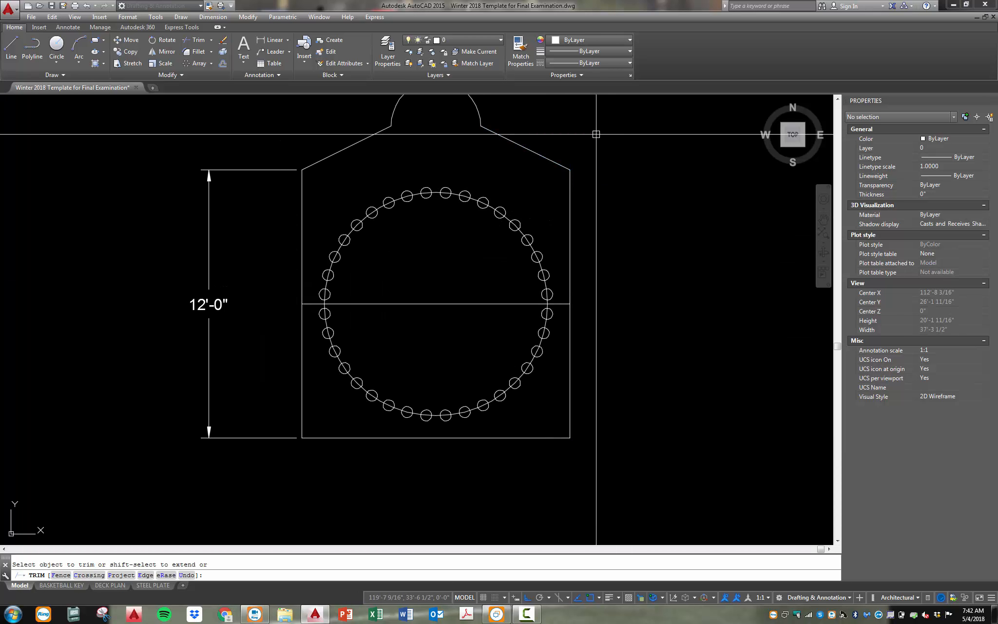
key("Escape")
- Chamfer the key's lower right corner with both distances set to 6"
type("chamger")
key("Return")
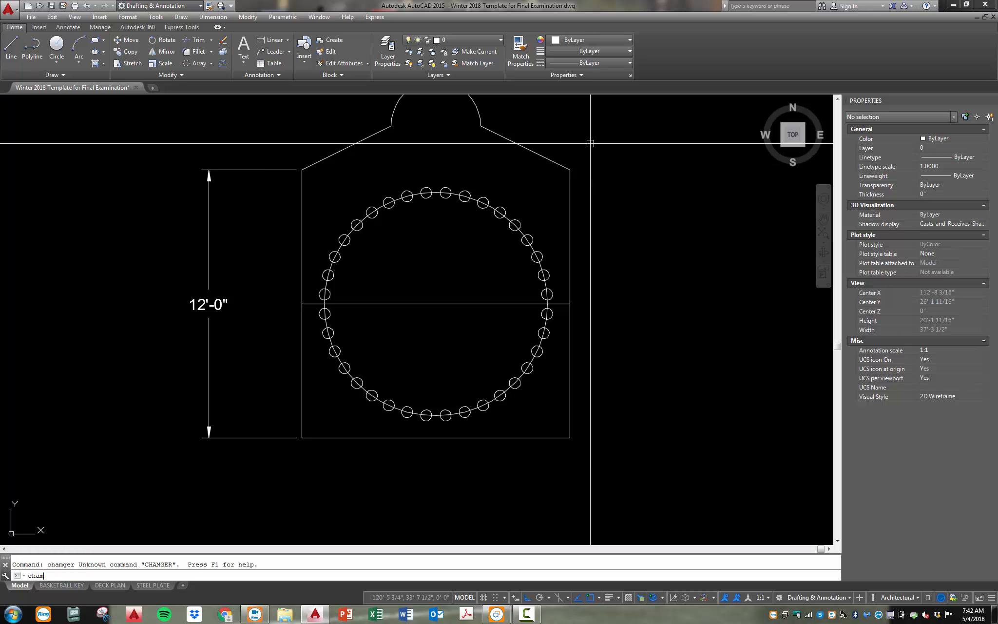
type("chamfer")
key("Return")
type("d")
key("Return")
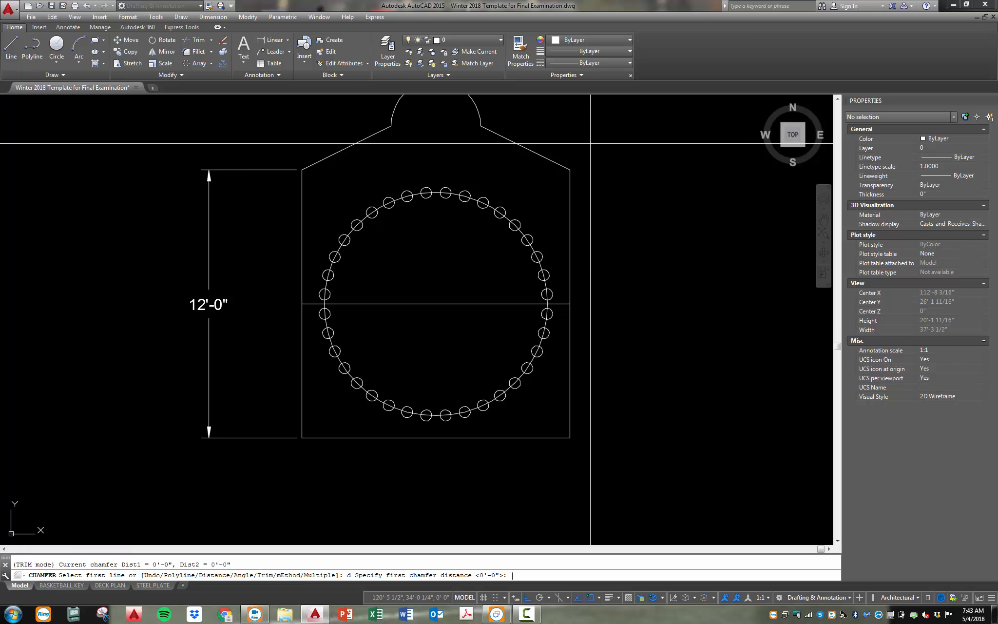
key("Return")
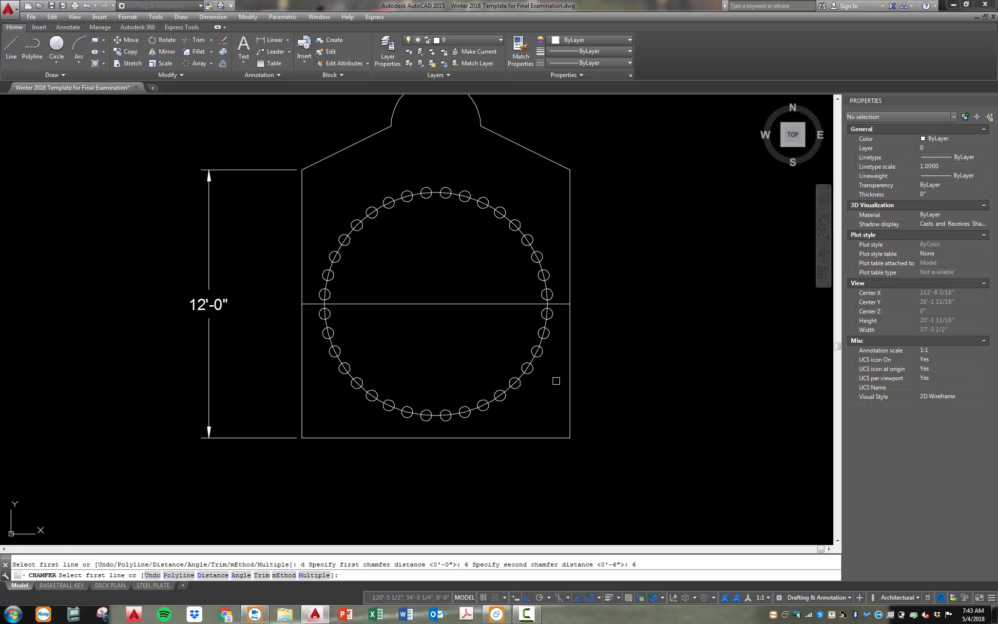
left_click(573, 417)
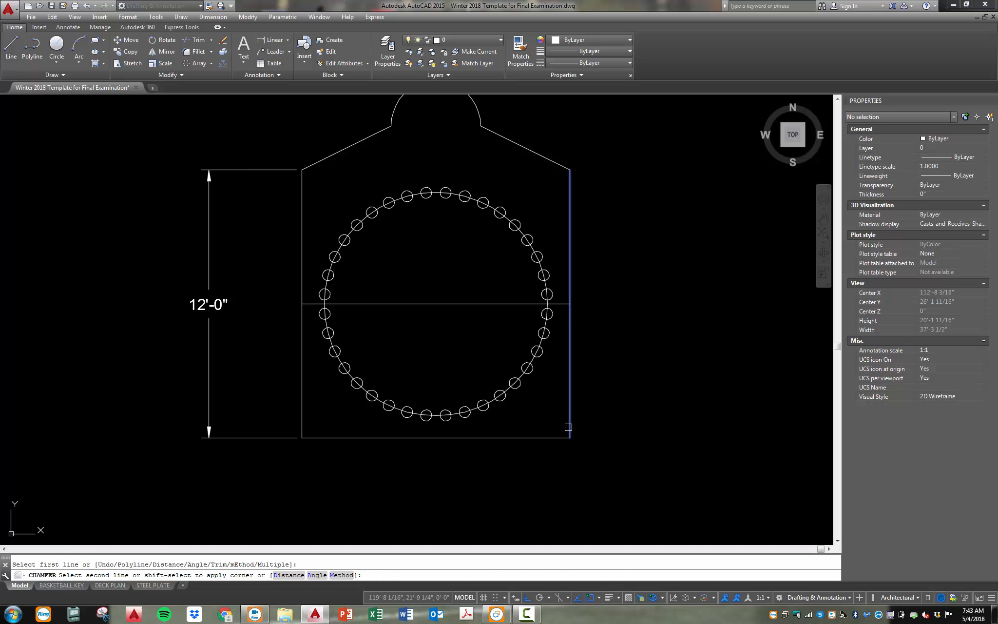
left_click(547, 437)
key("Escape")
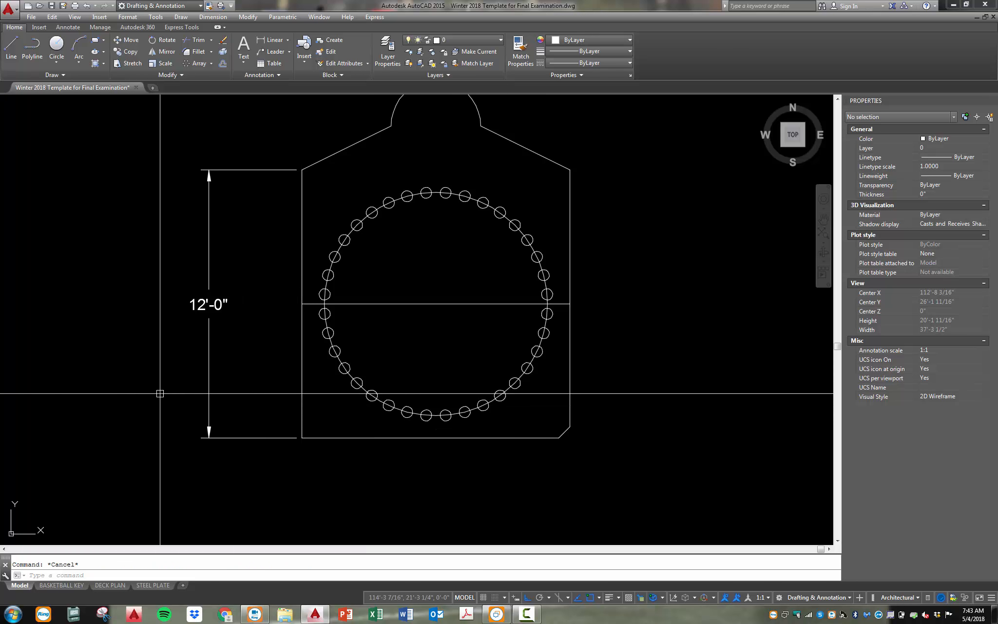
scroll(375, 355, "down", 4)
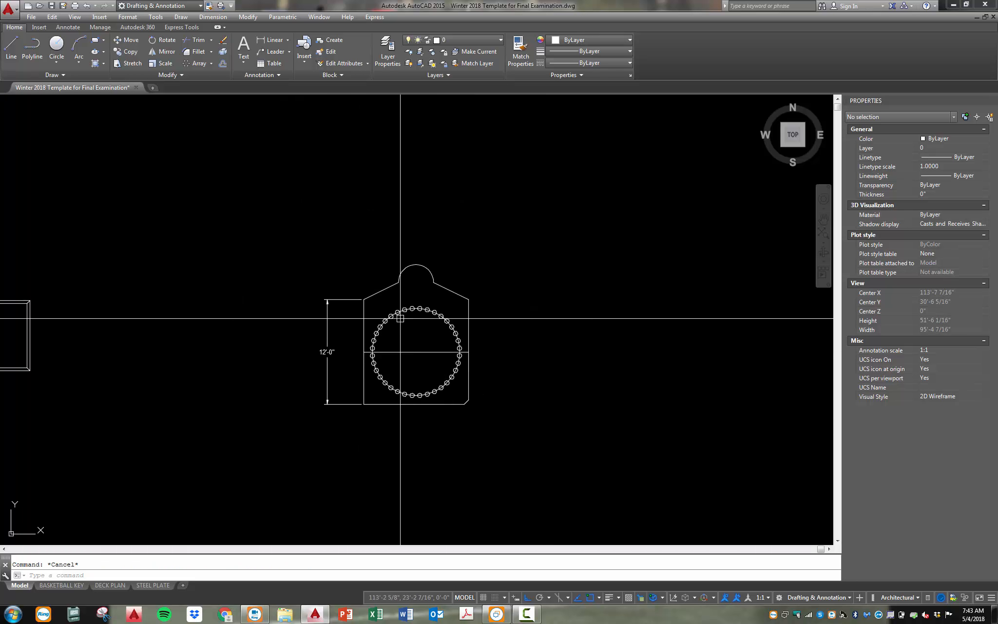
scroll(388, 361, "up", 2)
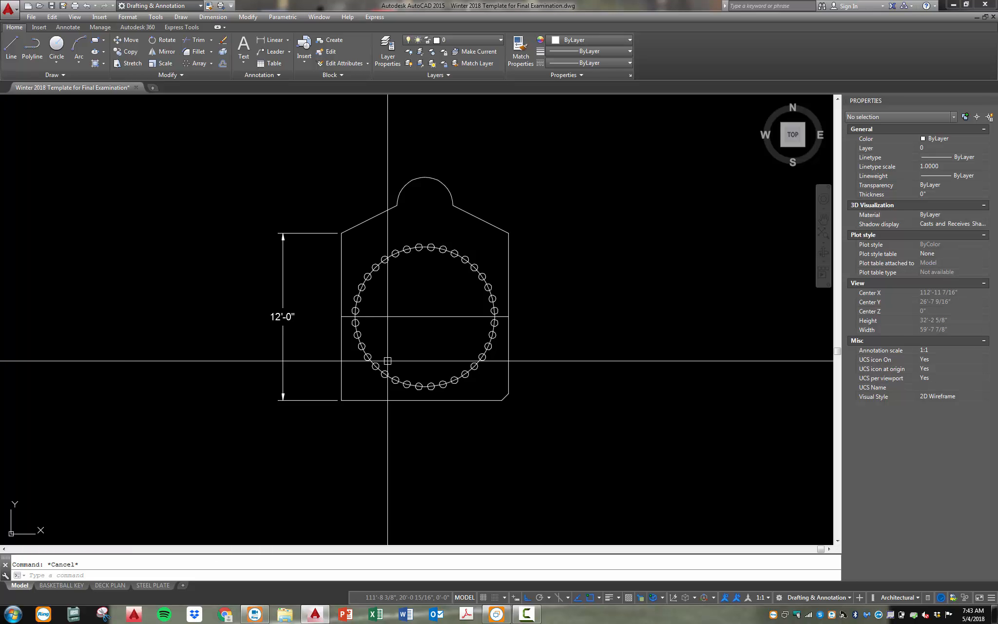